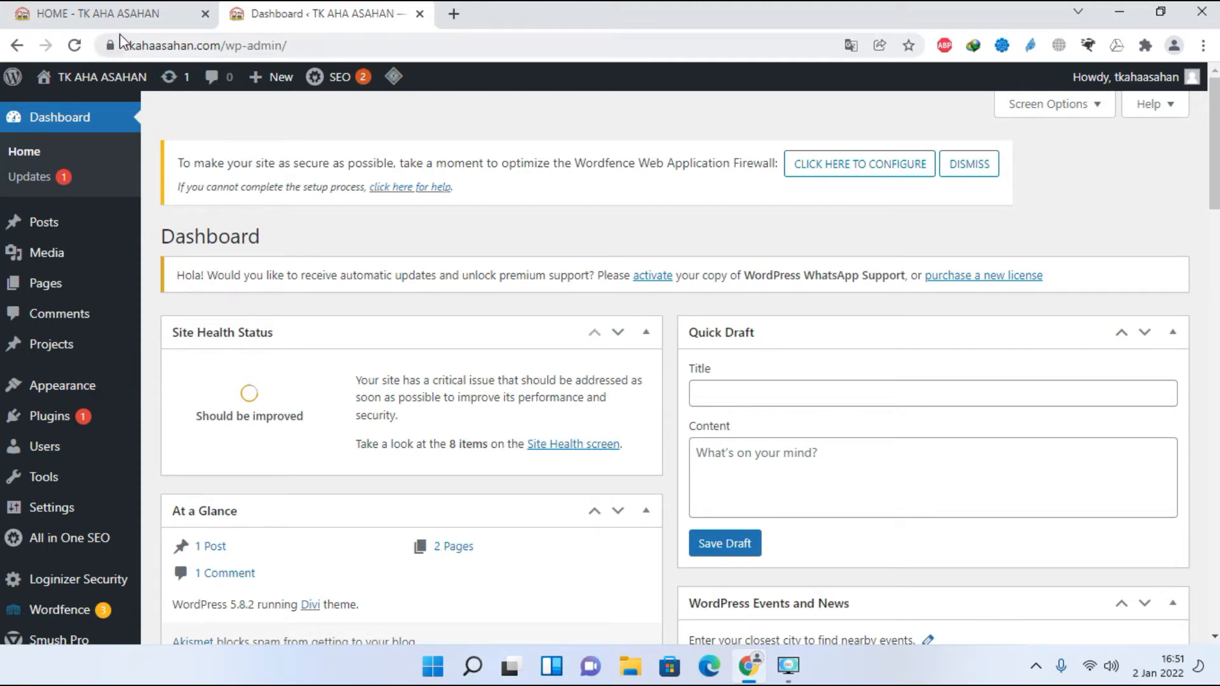
Step: Look over the live home page from the blog section up to its header navigation
left_click(124, 15)
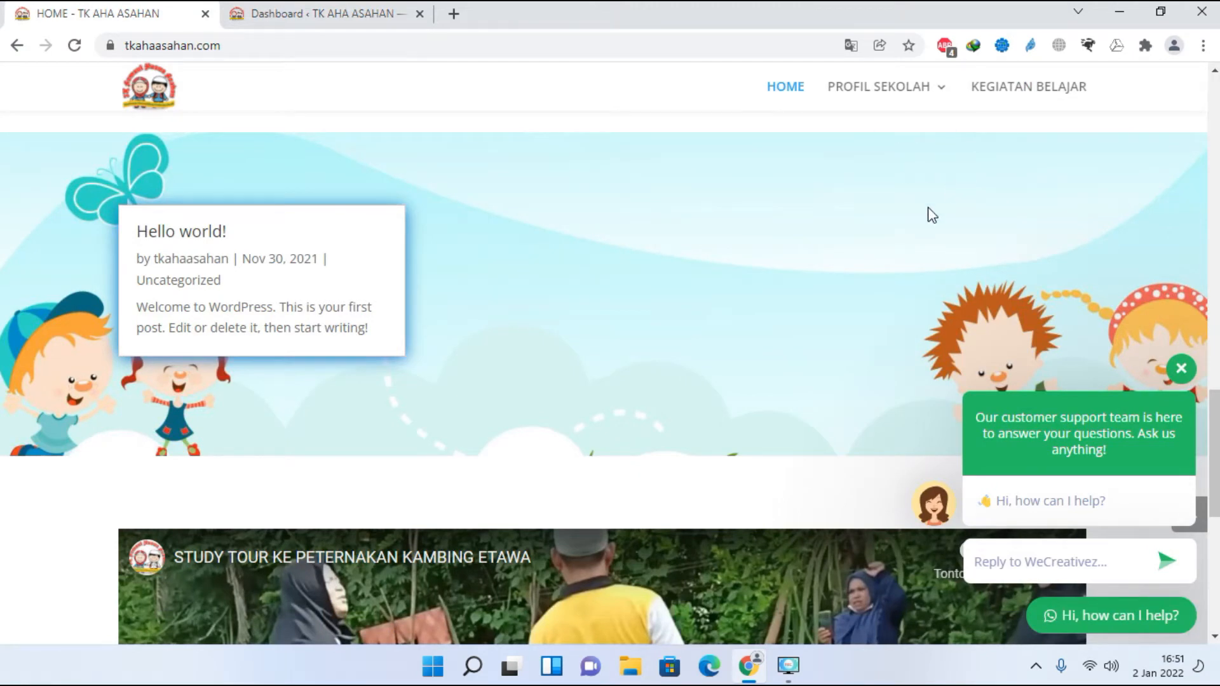
scroll(915, 275, "up", 1)
scroll(915, 275, "up", 1)
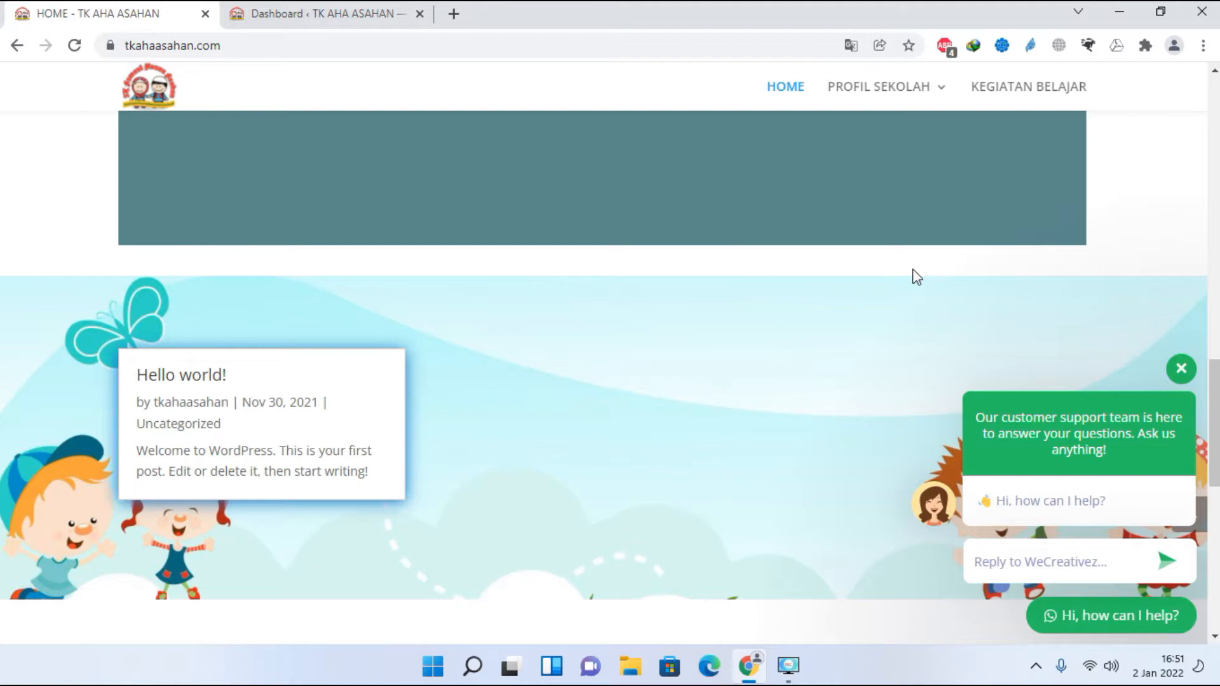
scroll(912, 269, "up", 8)
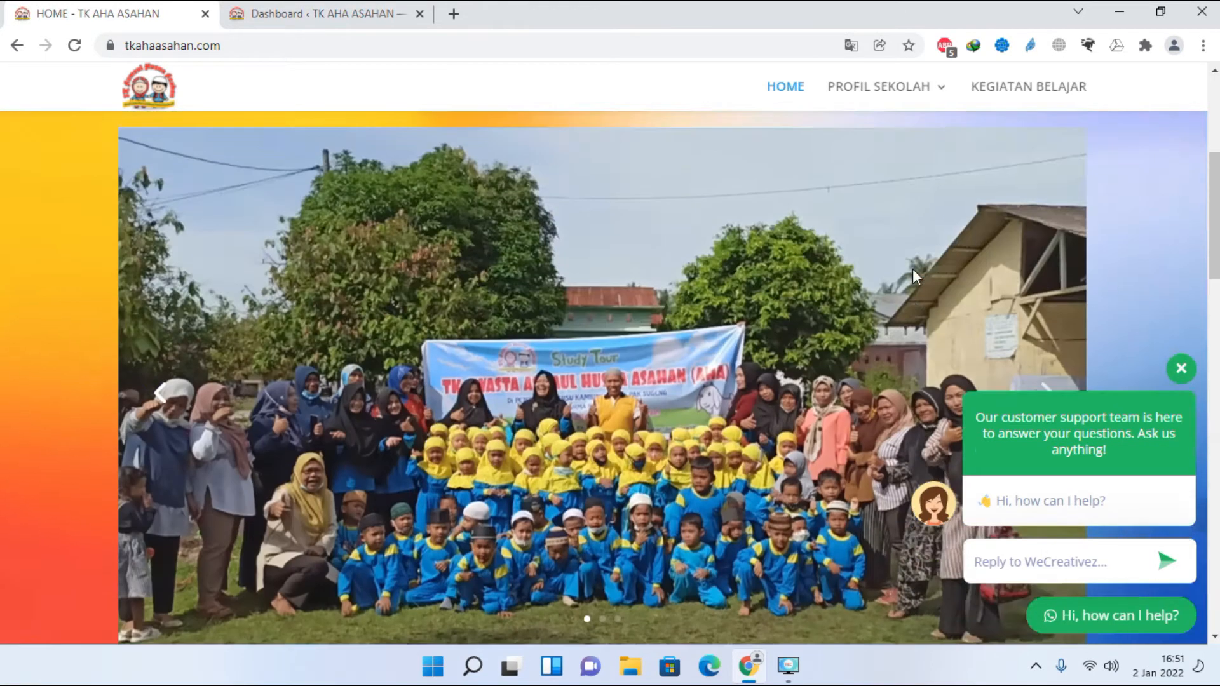
scroll(913, 269, "up", 5)
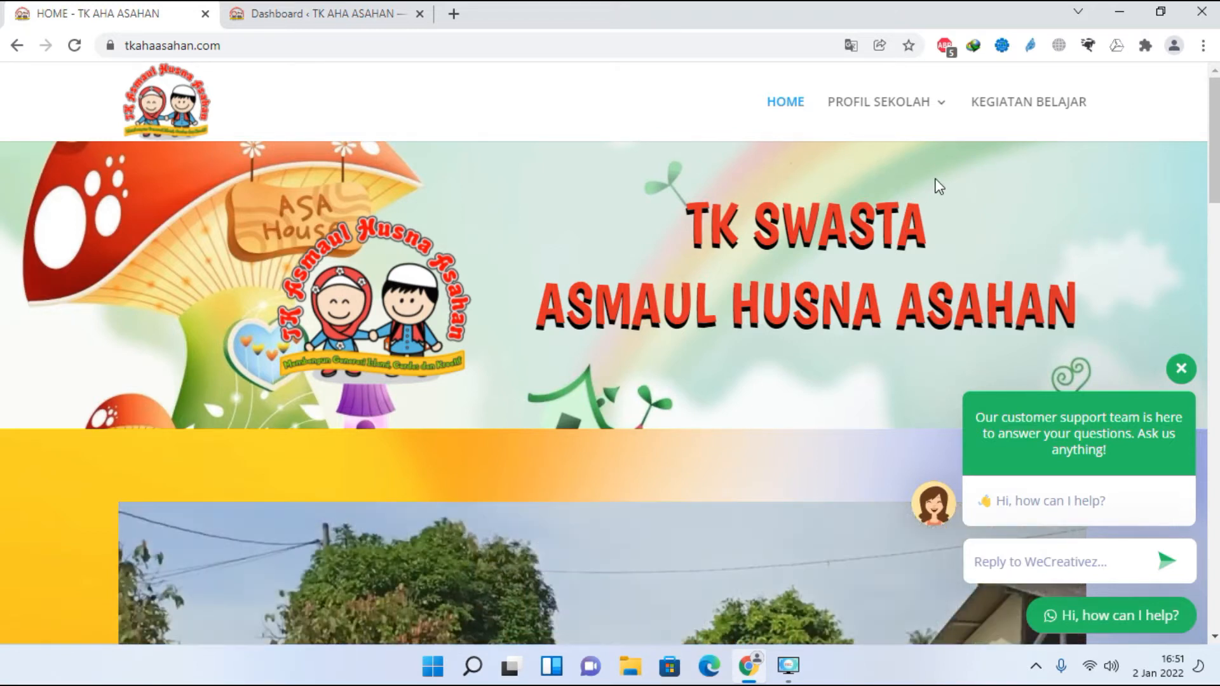
mouse_move(941, 134)
mouse_move(871, 135)
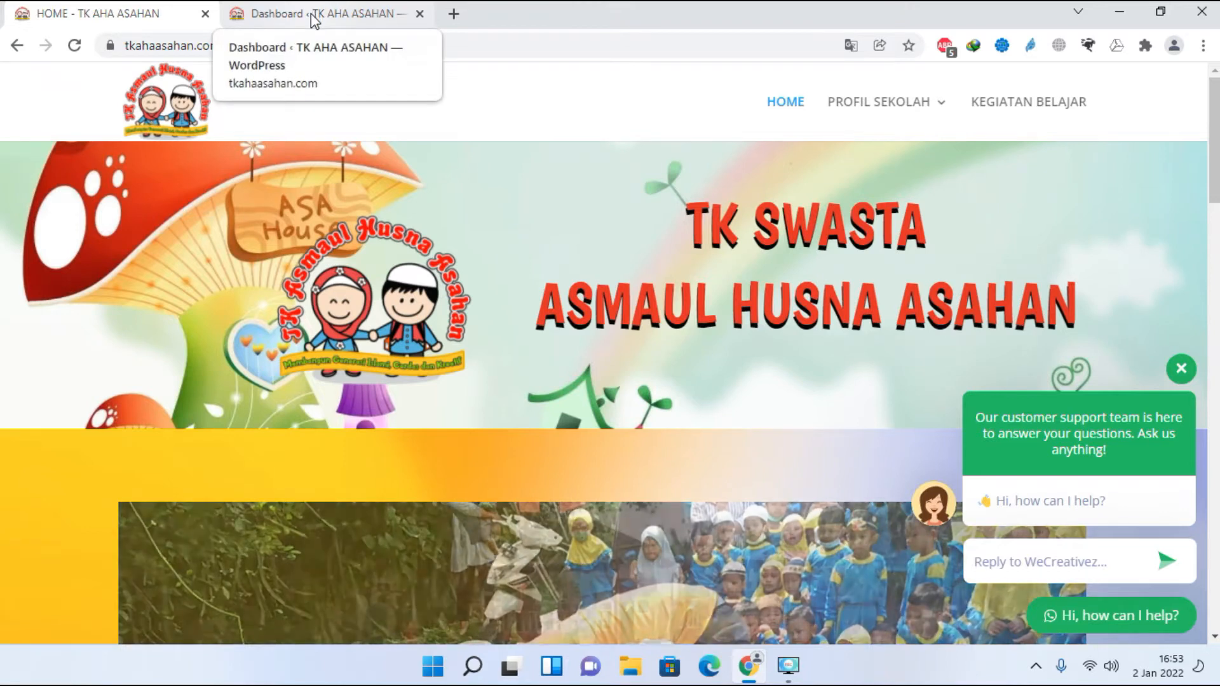
Step: Add a new post category named "KEGIATAN BELAJAR" in the WordPress admin, without a parent category
left_click(311, 18)
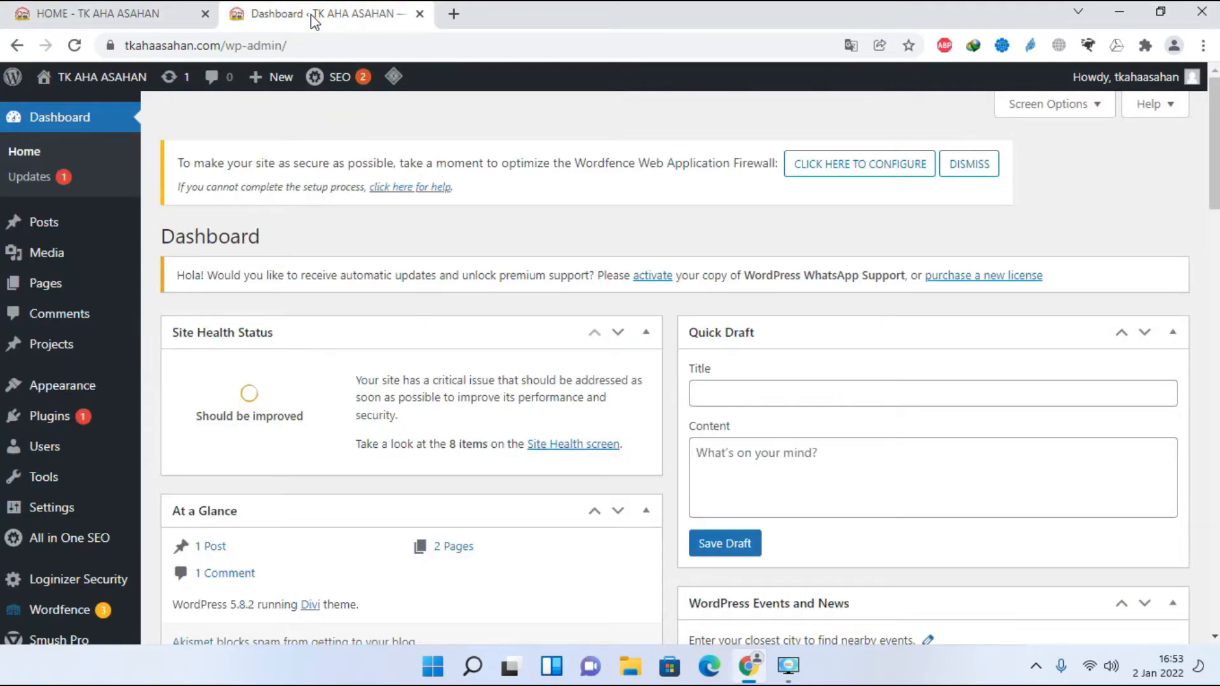
mouse_move(28, 226)
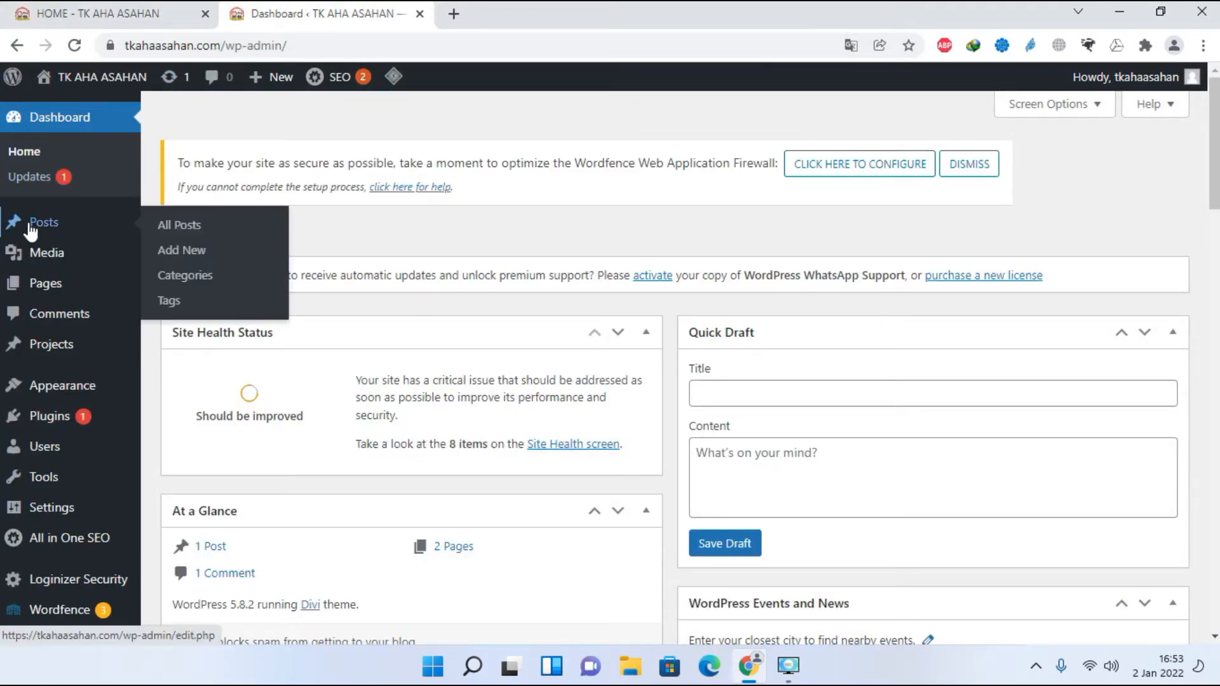
left_click(197, 286)
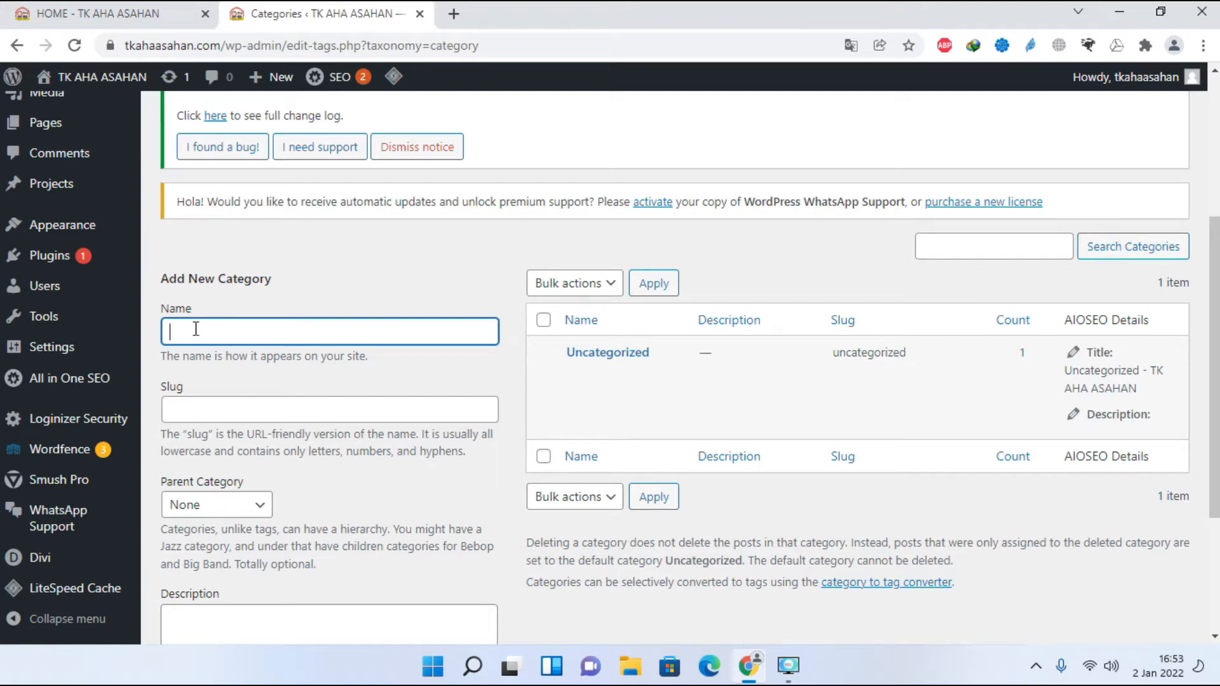
type("KEGIATAN BELAJAR")
key("Tab")
key("Tab")
scroll(288, 383, "down", 3)
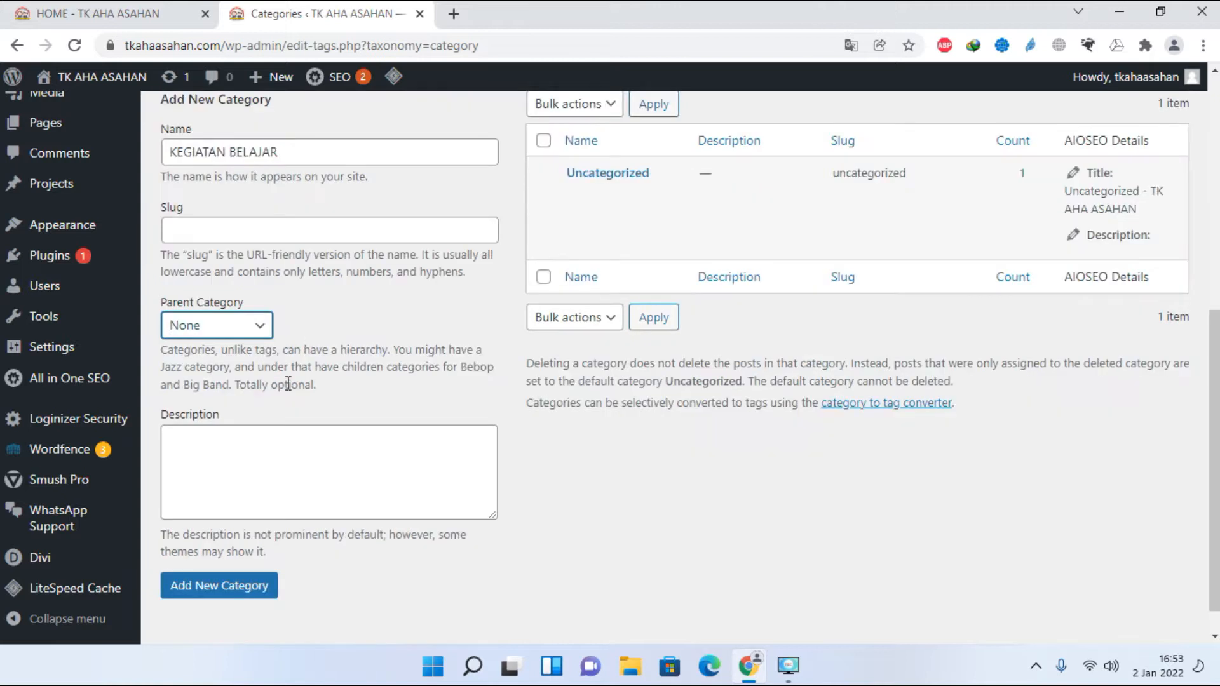
left_click(236, 594)
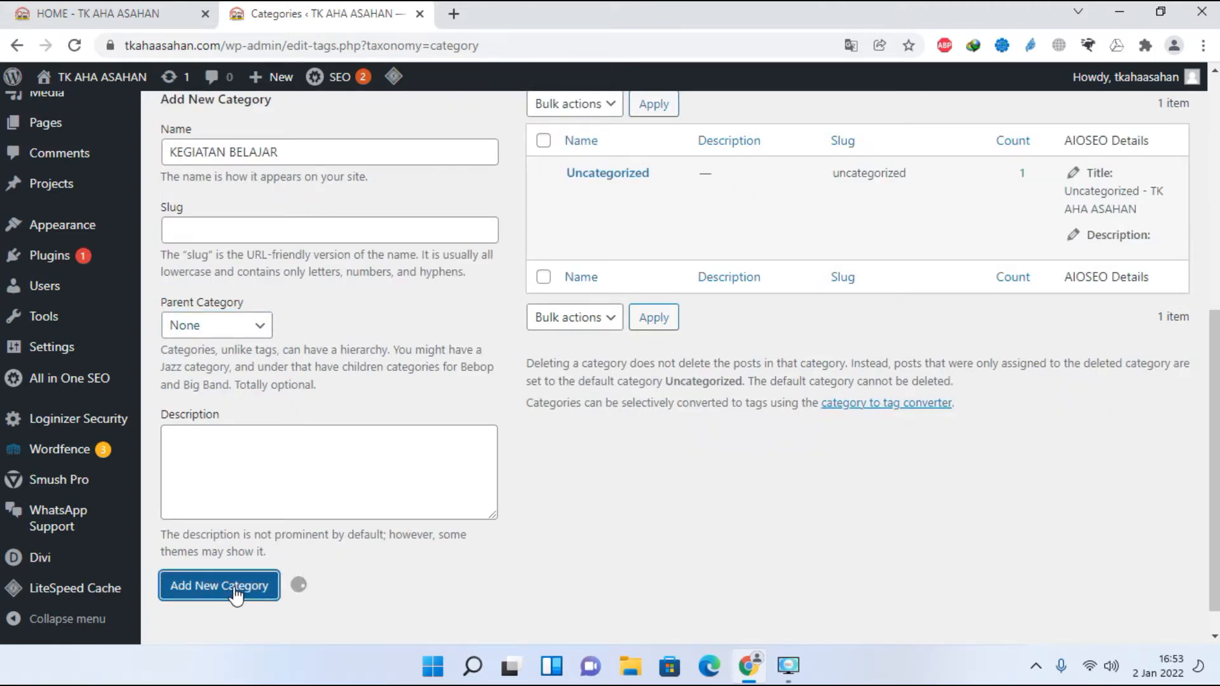
Step: View the KEGIATAN BELAJAR category's public page and copy its web address
mouse_move(722, 172)
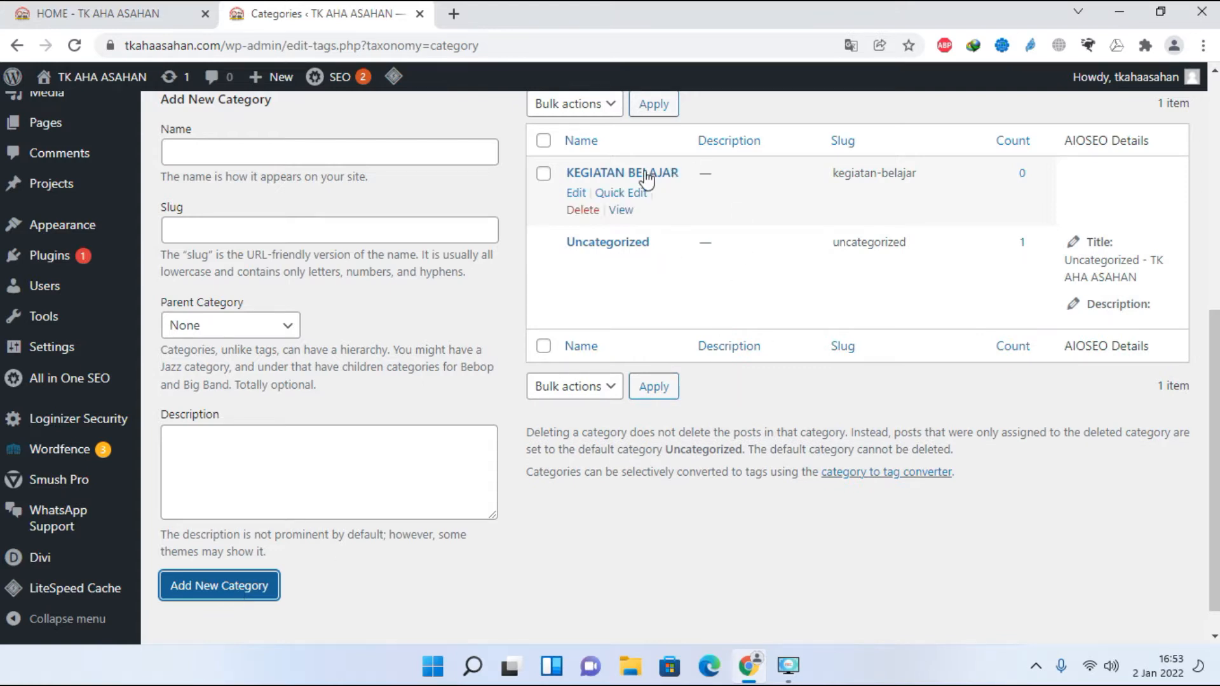
left_click(622, 211)
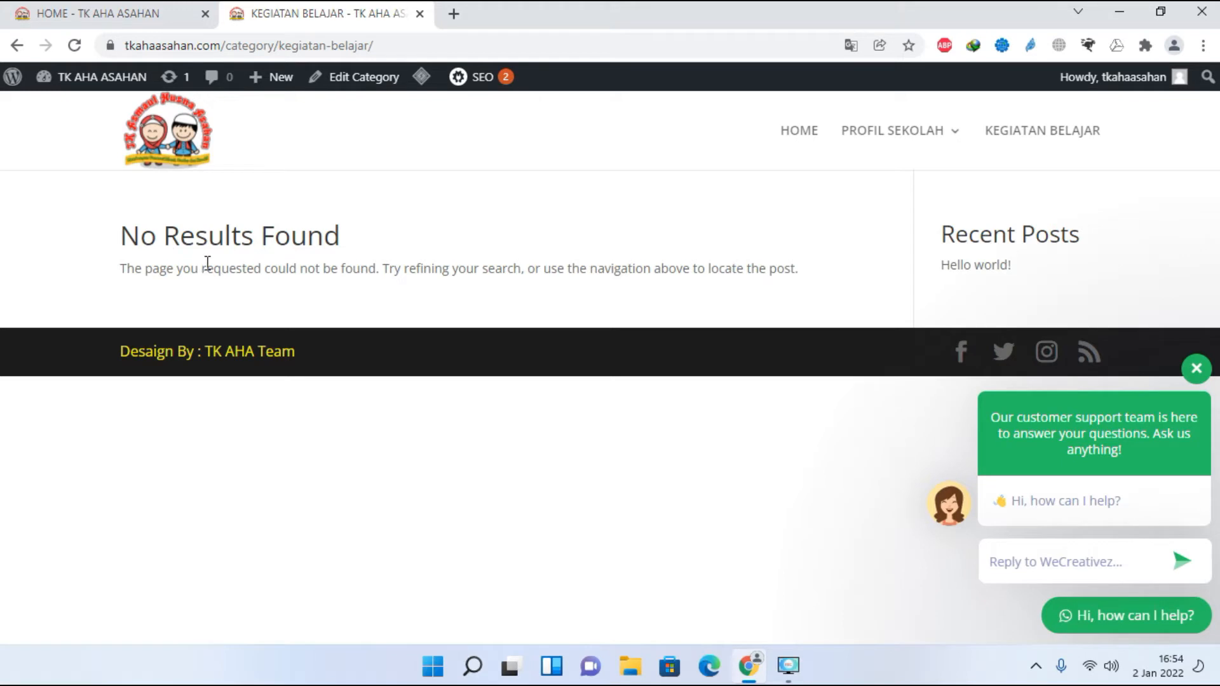
left_click(469, 45)
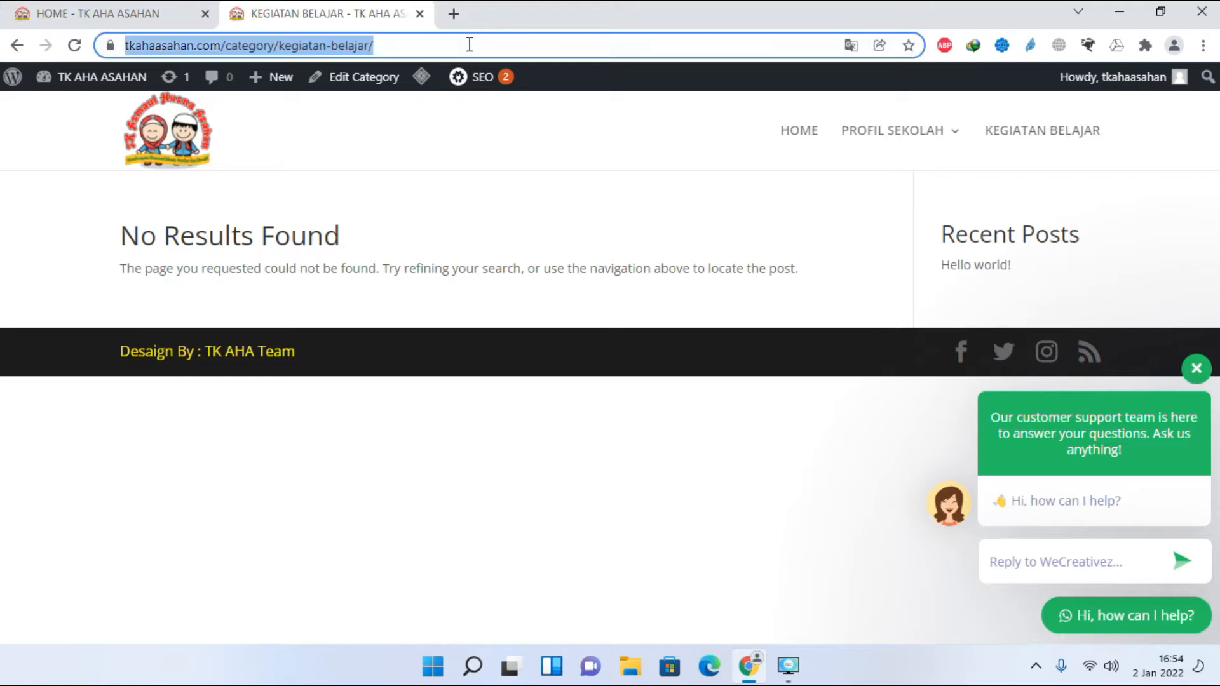
right_click(358, 51)
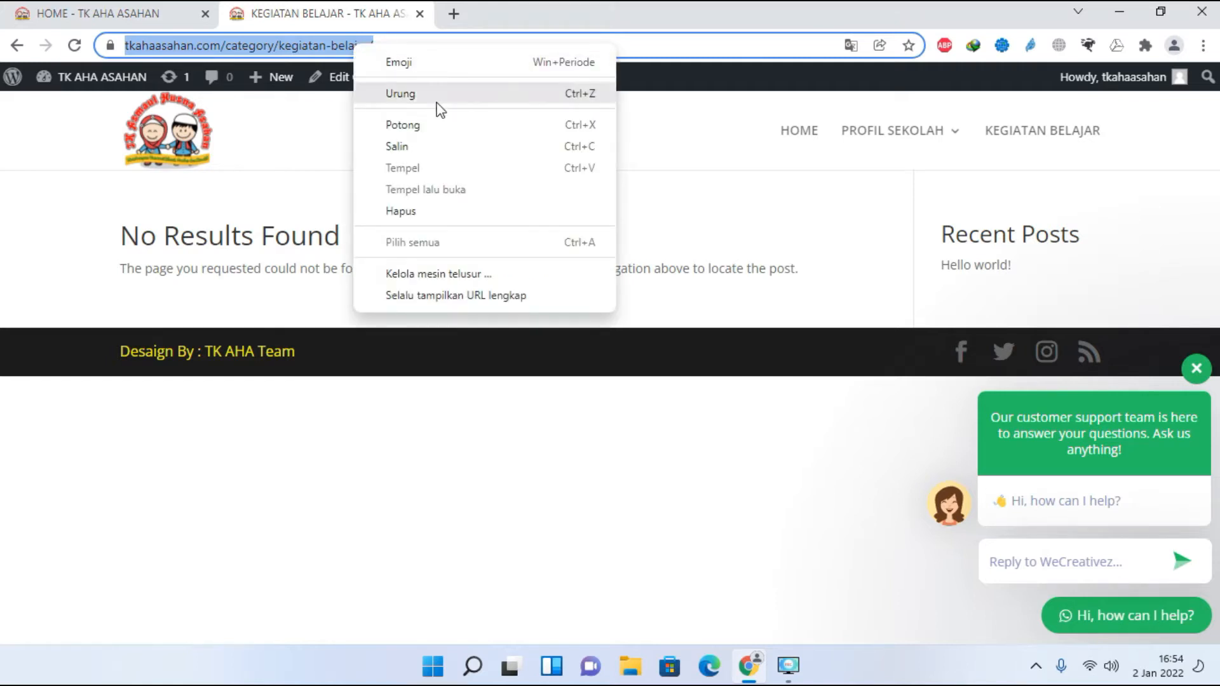
left_click(430, 147)
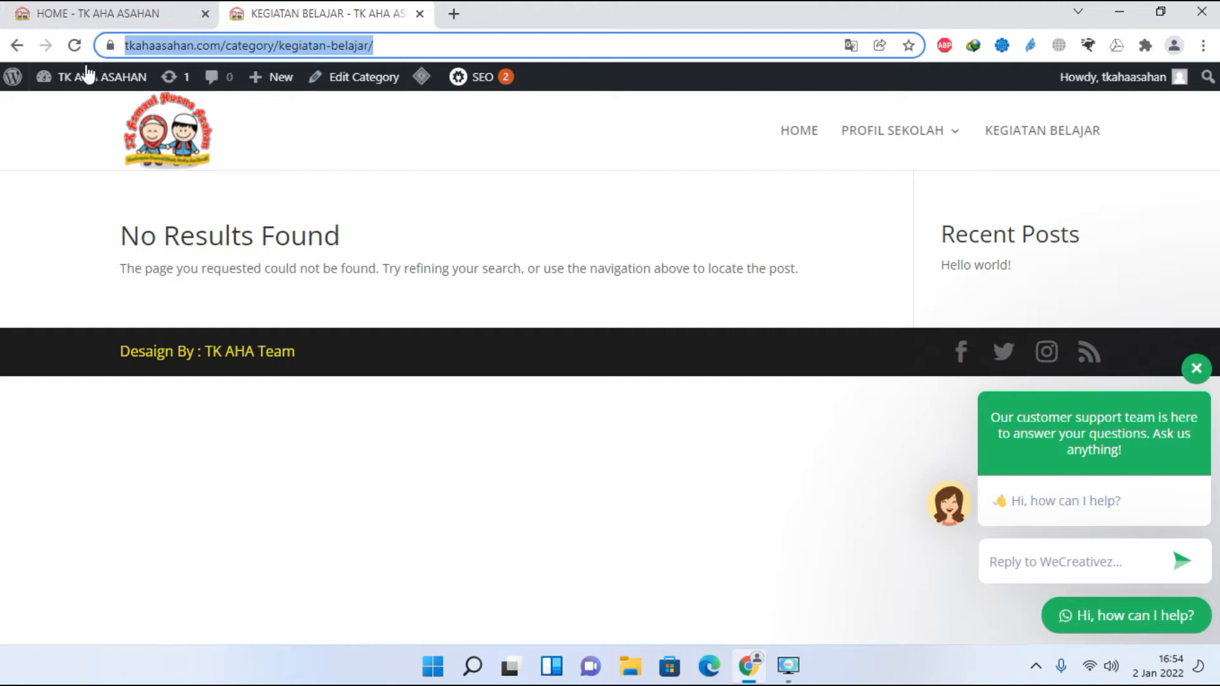
Step: Return to the WordPress dashboard and open the menu structure editor for the HOME menu
mouse_move(77, 82)
left_click(62, 115)
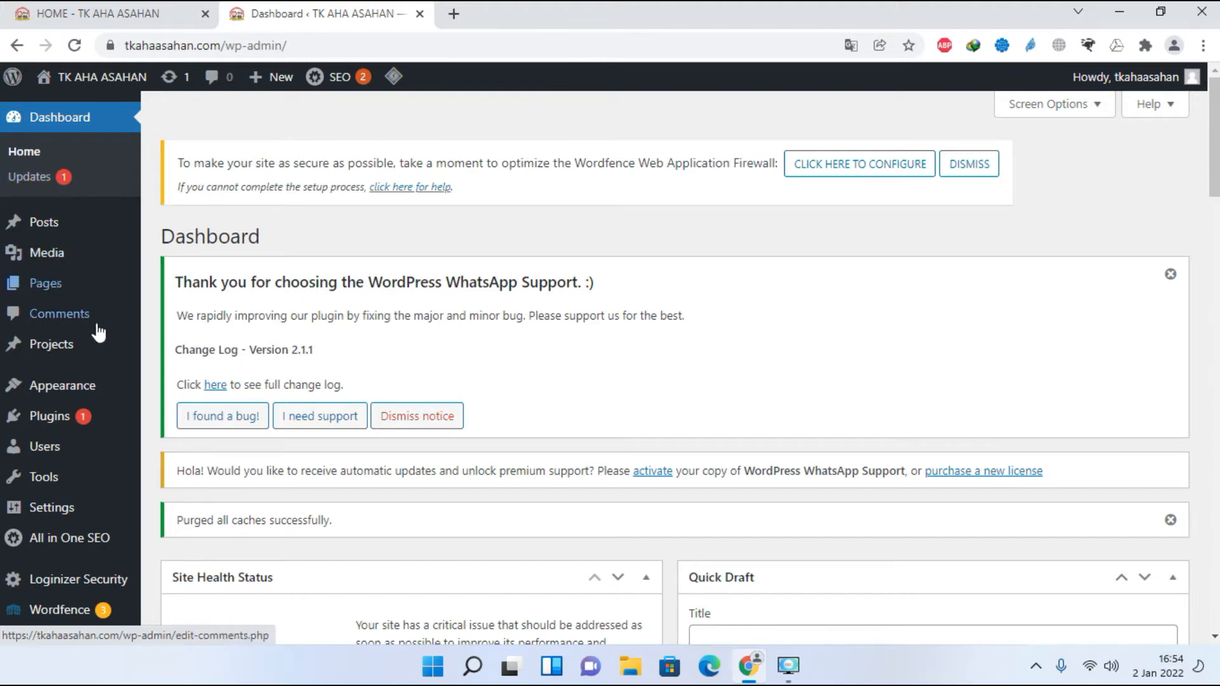
mouse_move(73, 389)
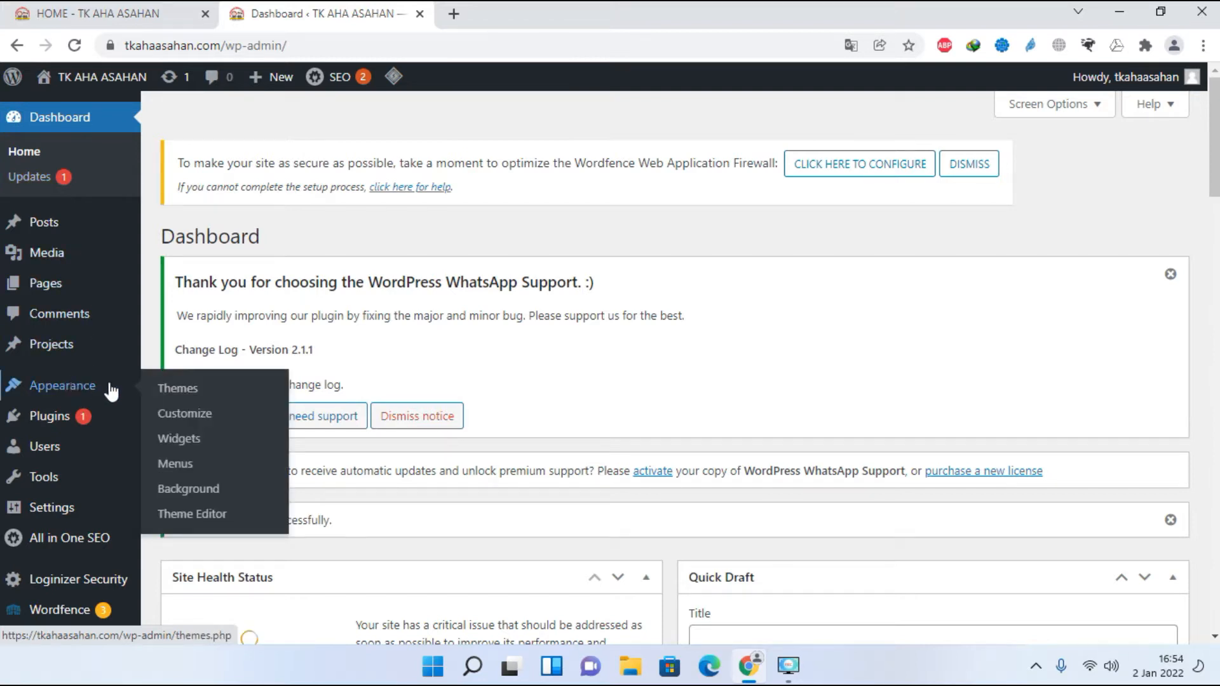
left_click(176, 464)
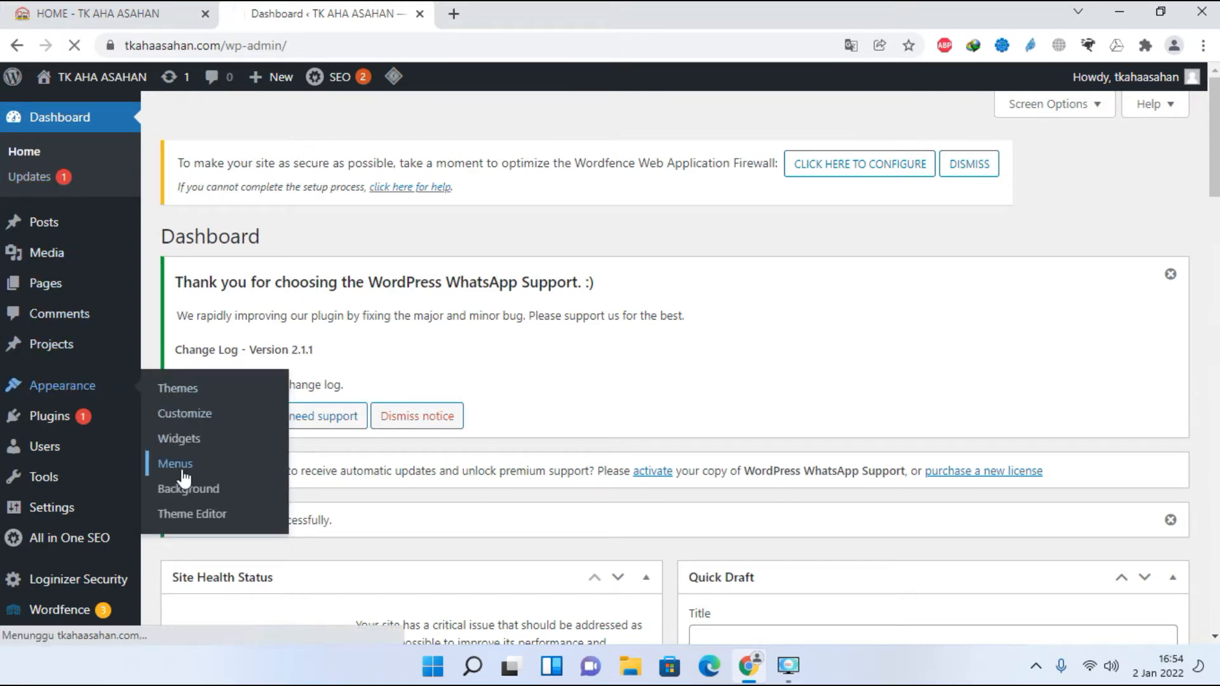
scroll(539, 459, "down", 5)
scroll(540, 458, "down", 5)
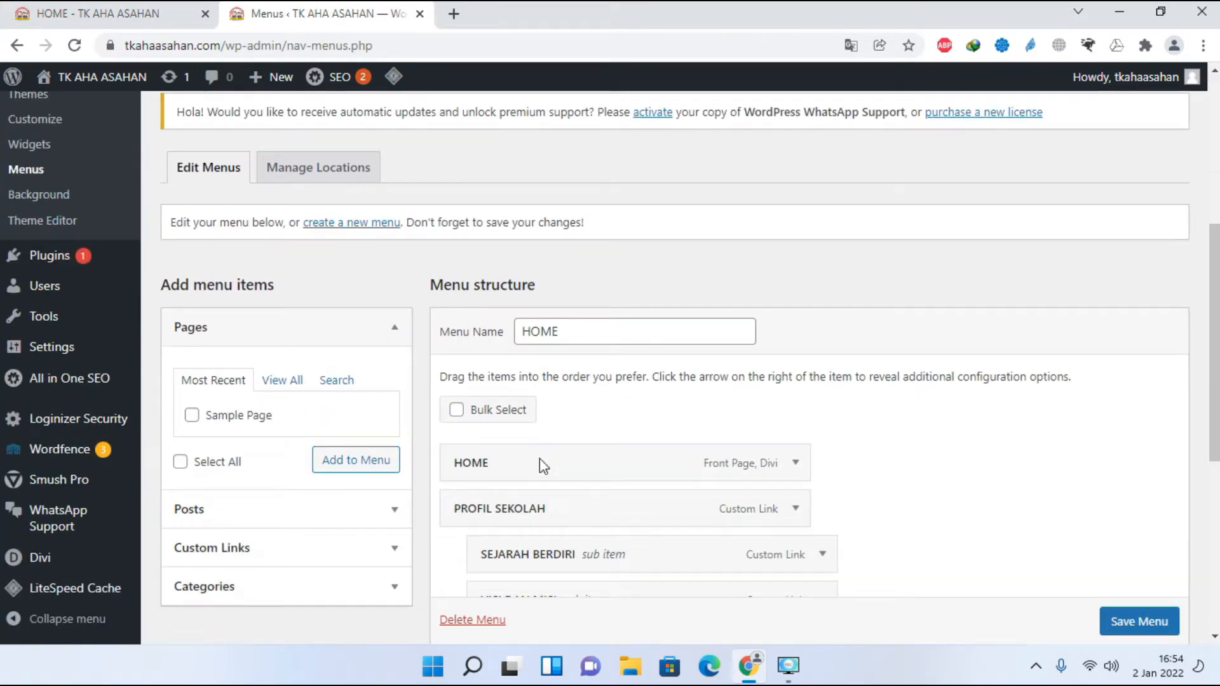
scroll(545, 466, "down", 2)
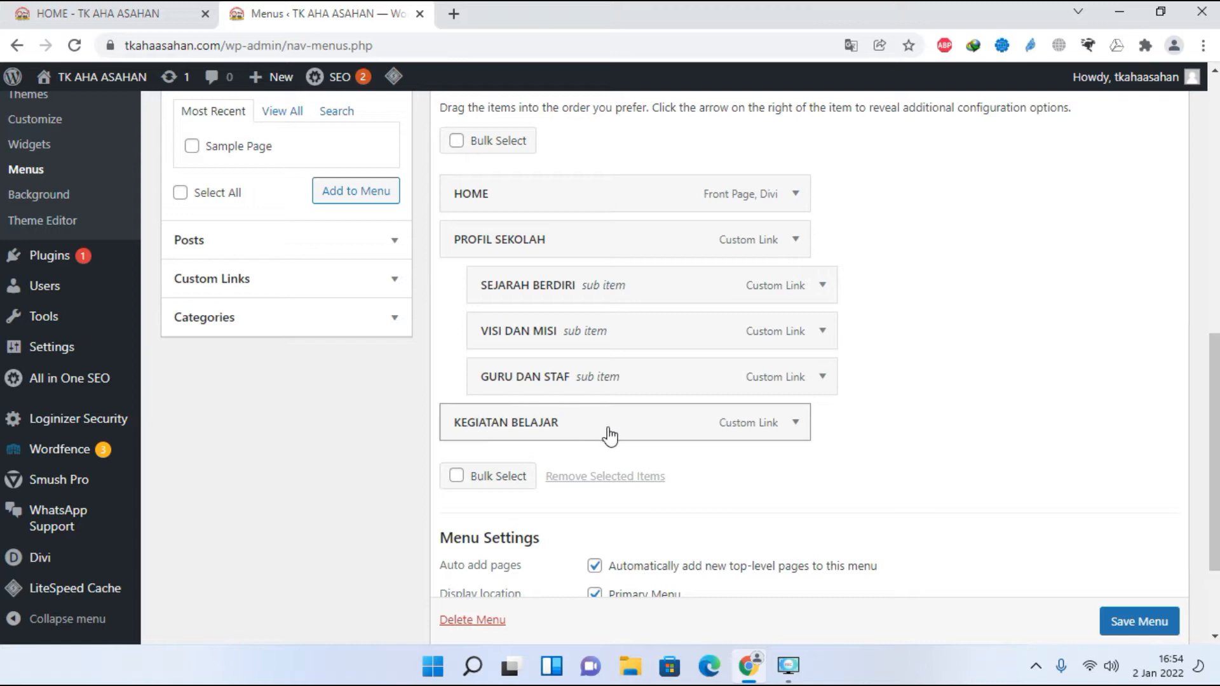
left_click(795, 424)
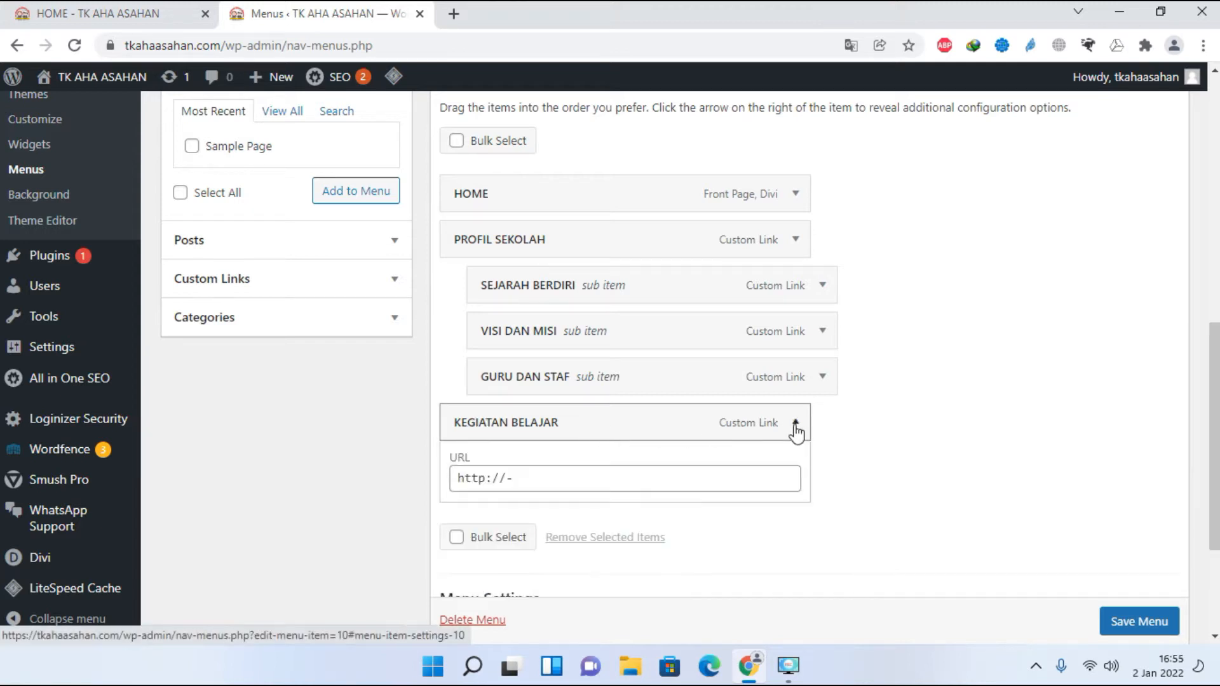
left_click(530, 484)
left_click_drag(515, 484, 452, 487)
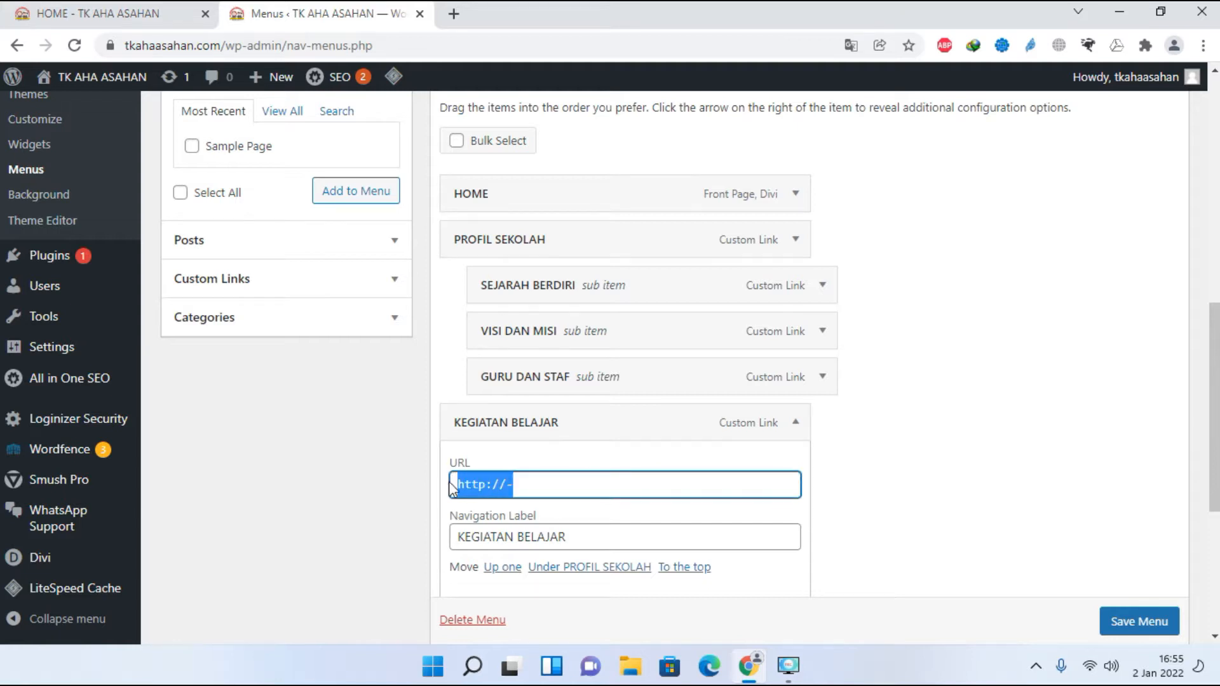
right_click(470, 481)
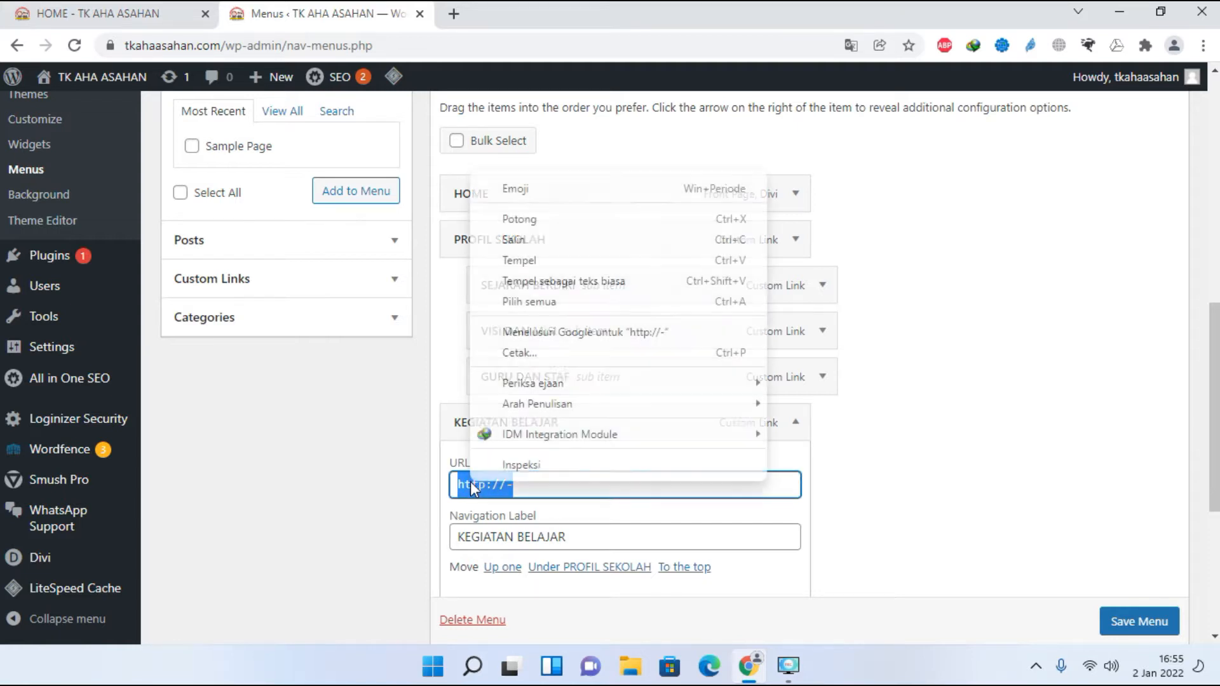
left_click(578, 261)
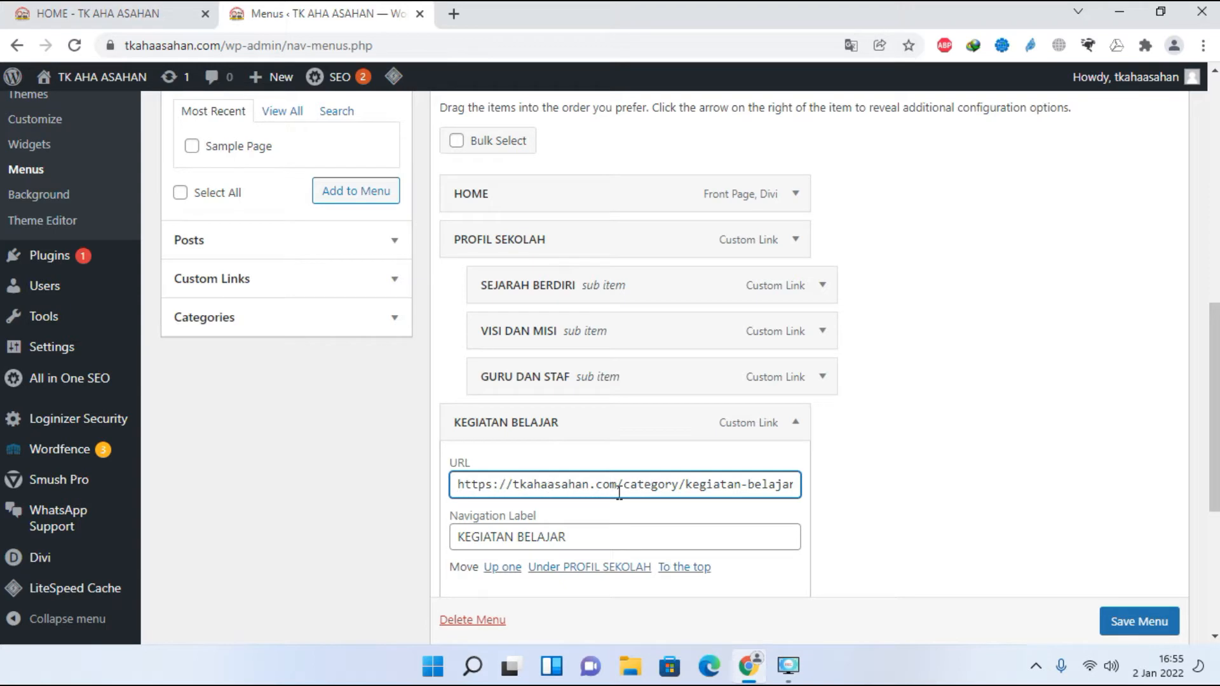
scroll(1135, 634, "down", 1)
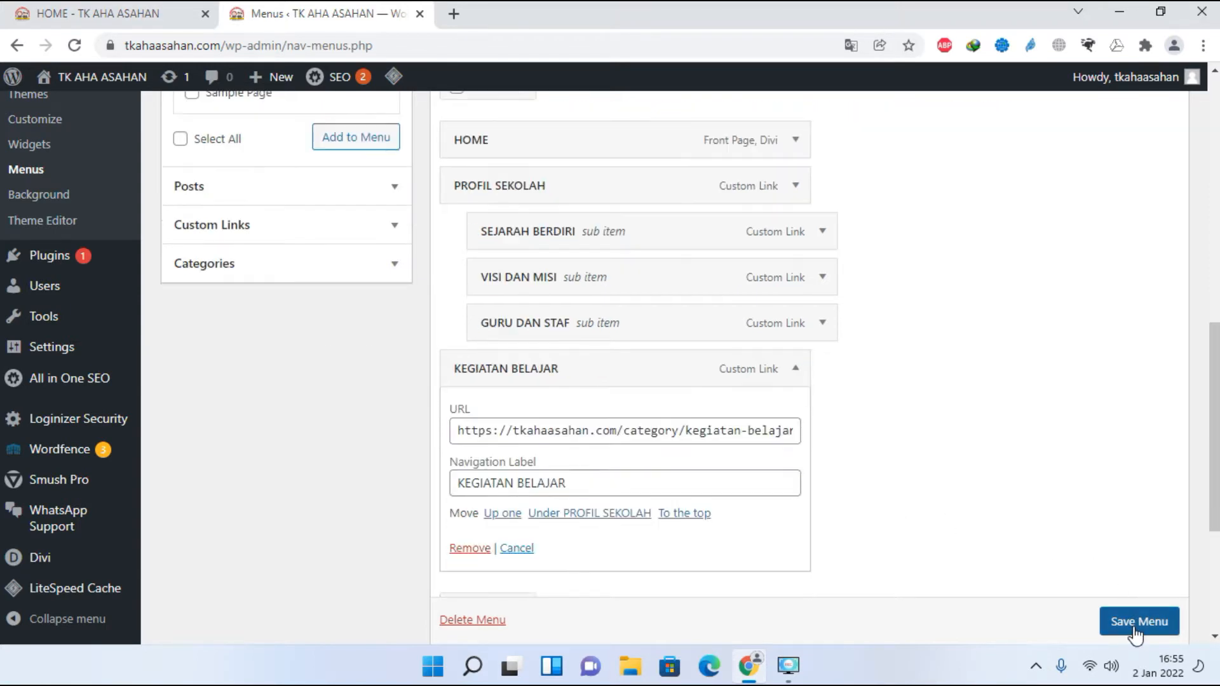
left_click(1134, 621)
Step: Check the KEGIATAN BELAJAR navigation link on the live home page
left_click(102, 13)
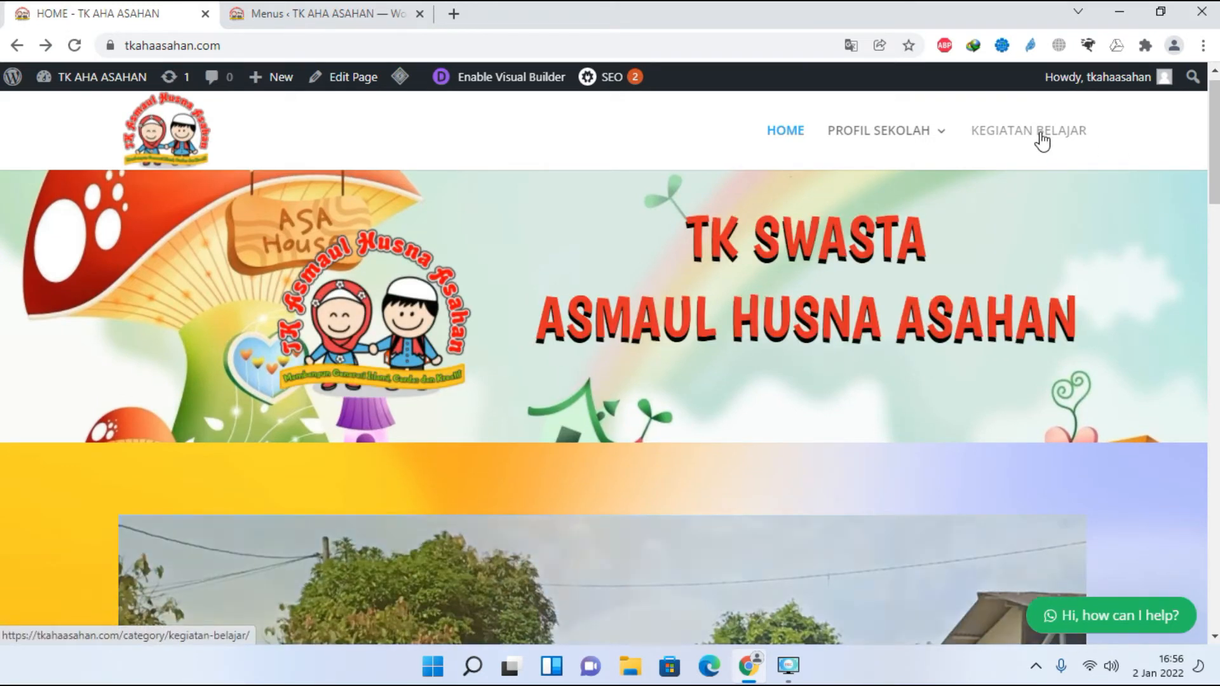
left_click(1043, 143)
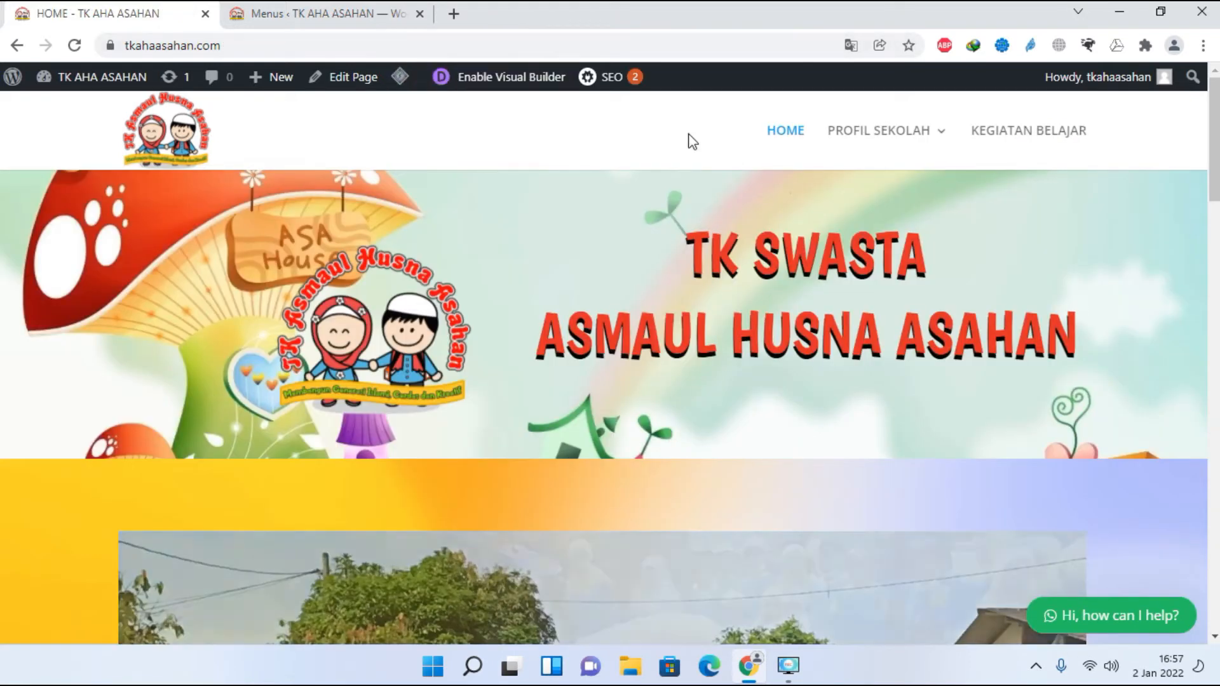
Step: Move the "Hello world!" post to the trash from the list of all posts
left_click(315, 18)
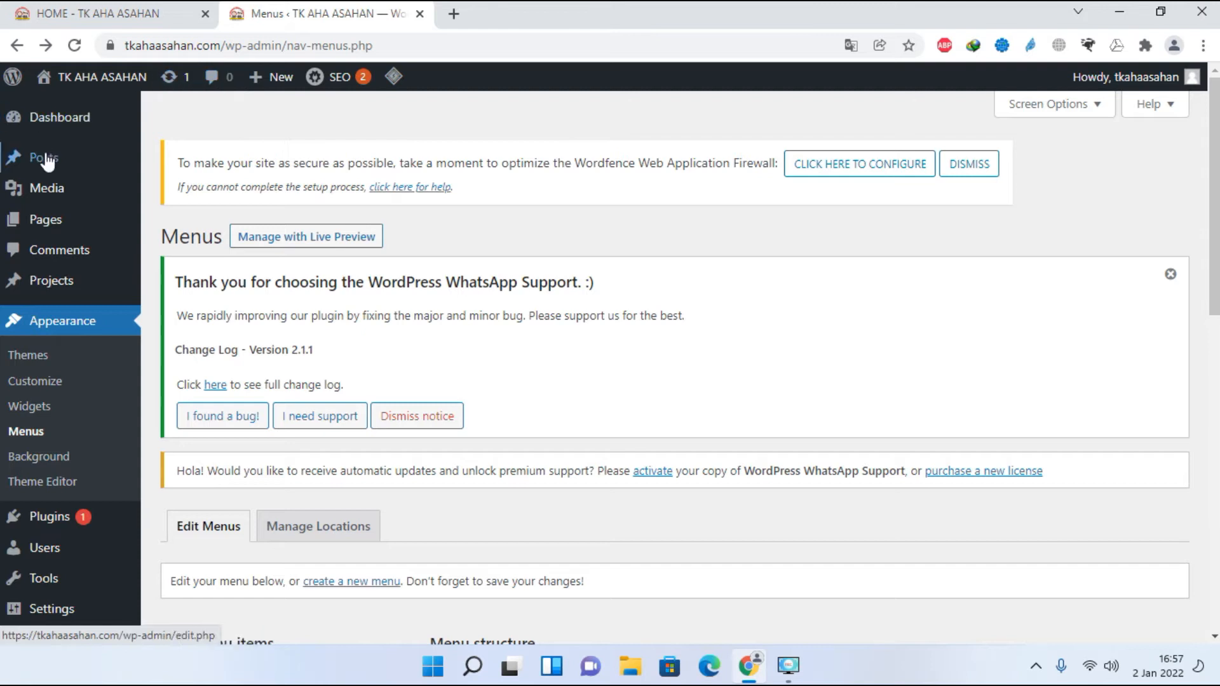
mouse_move(38, 156)
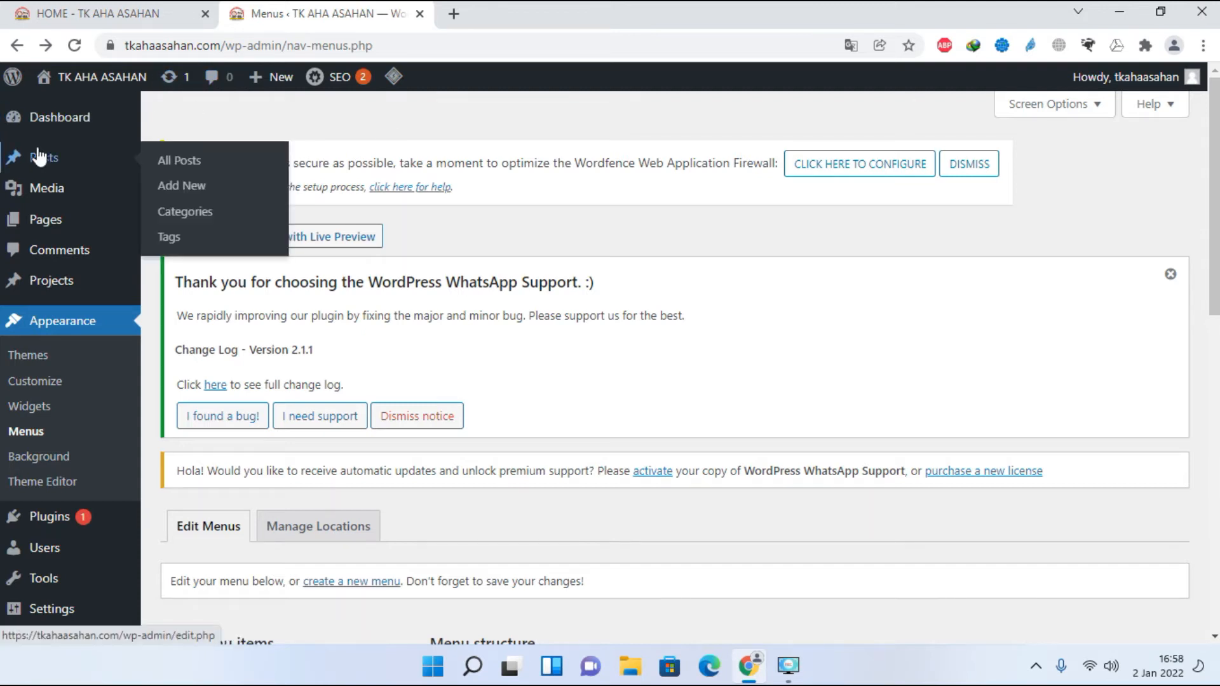
left_click(185, 166)
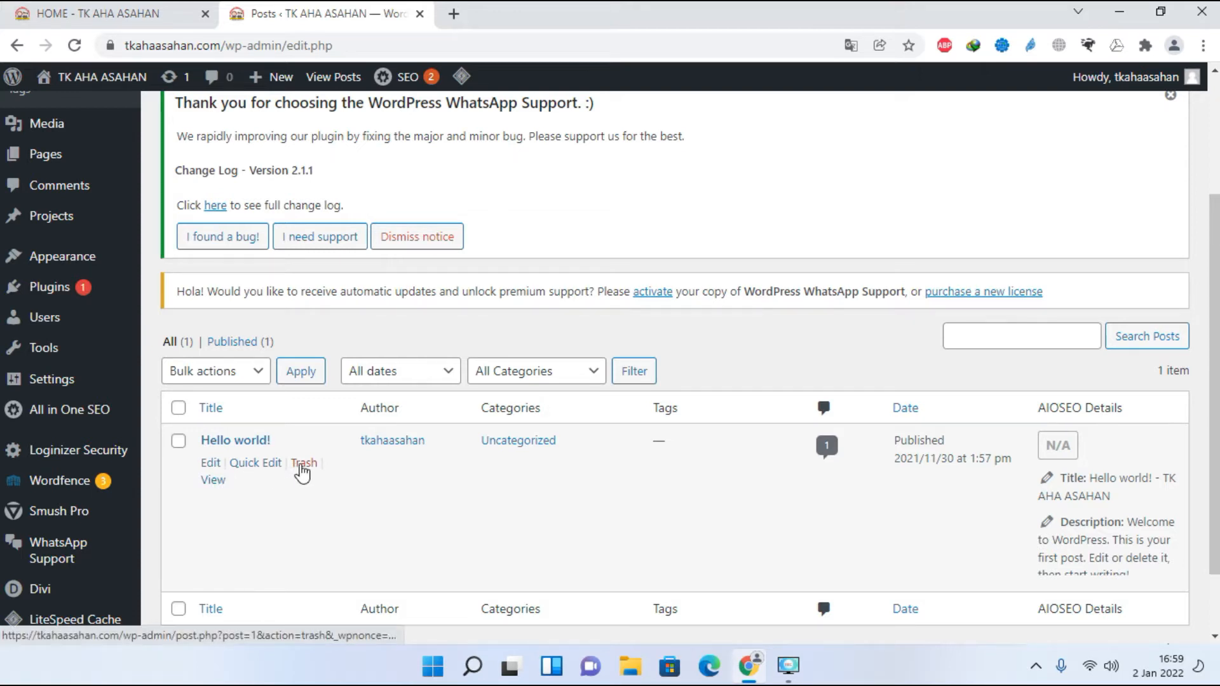
left_click(303, 464)
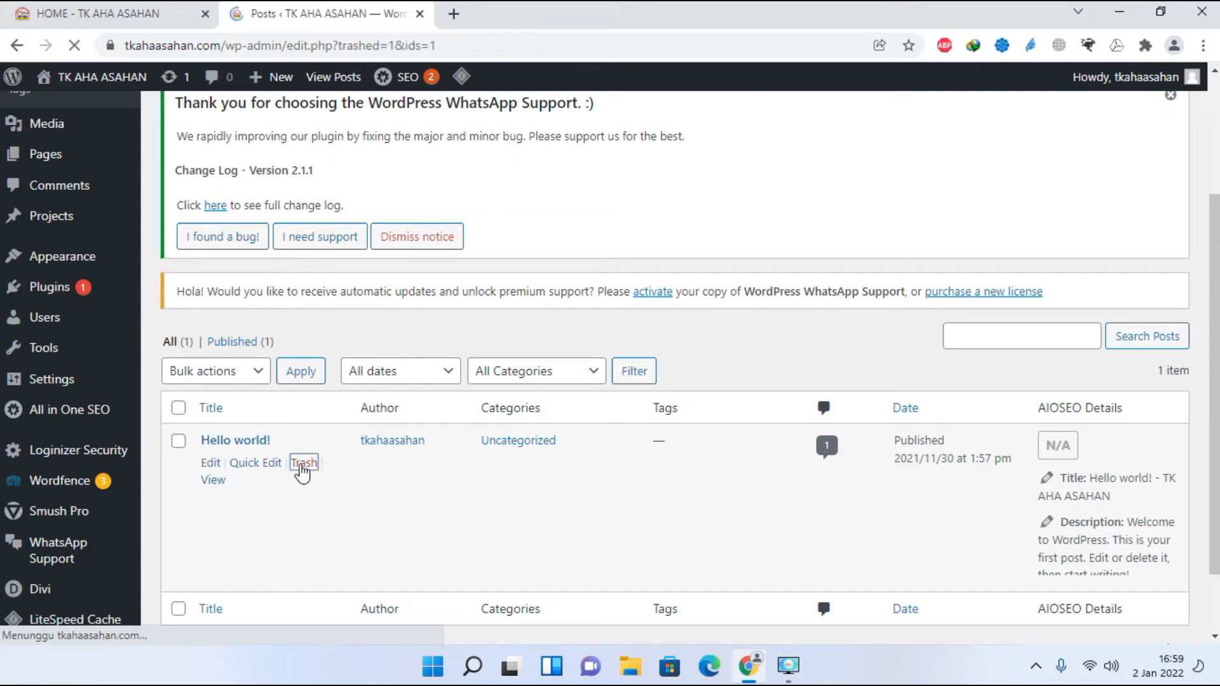
Step: Start a new post titled "KEGIATAN MEMBUAT TAUGE TAK BEREKOR"
scroll(324, 502, "down", 1)
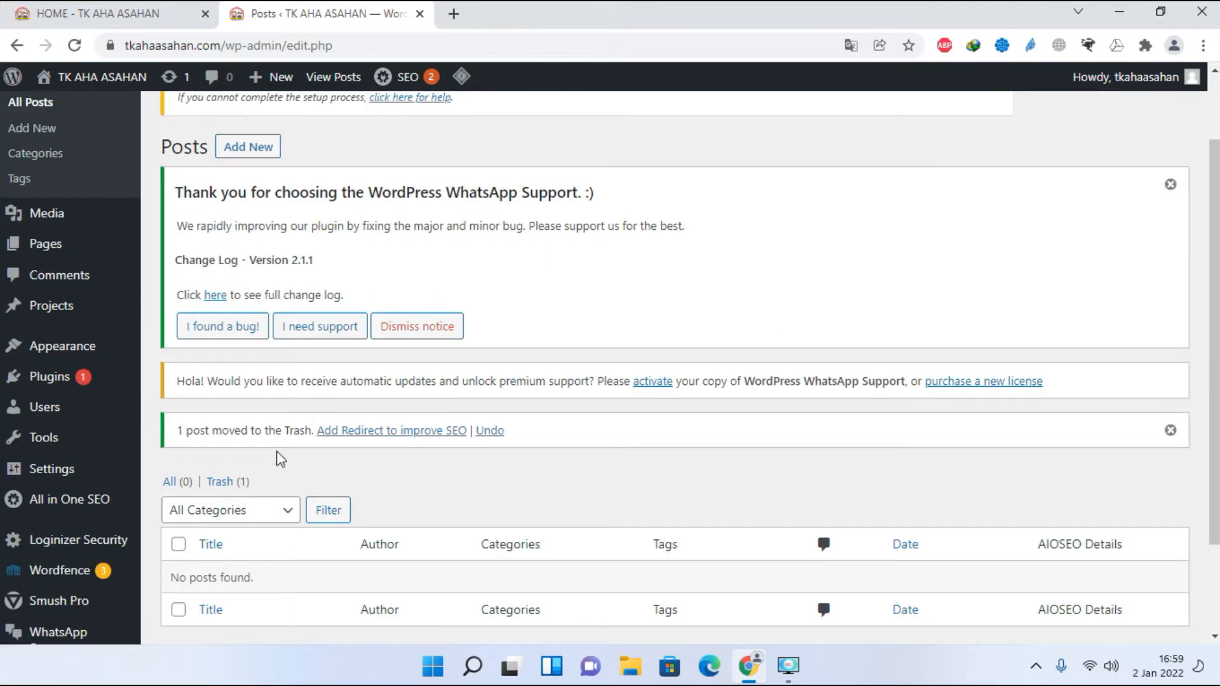
left_click(236, 151)
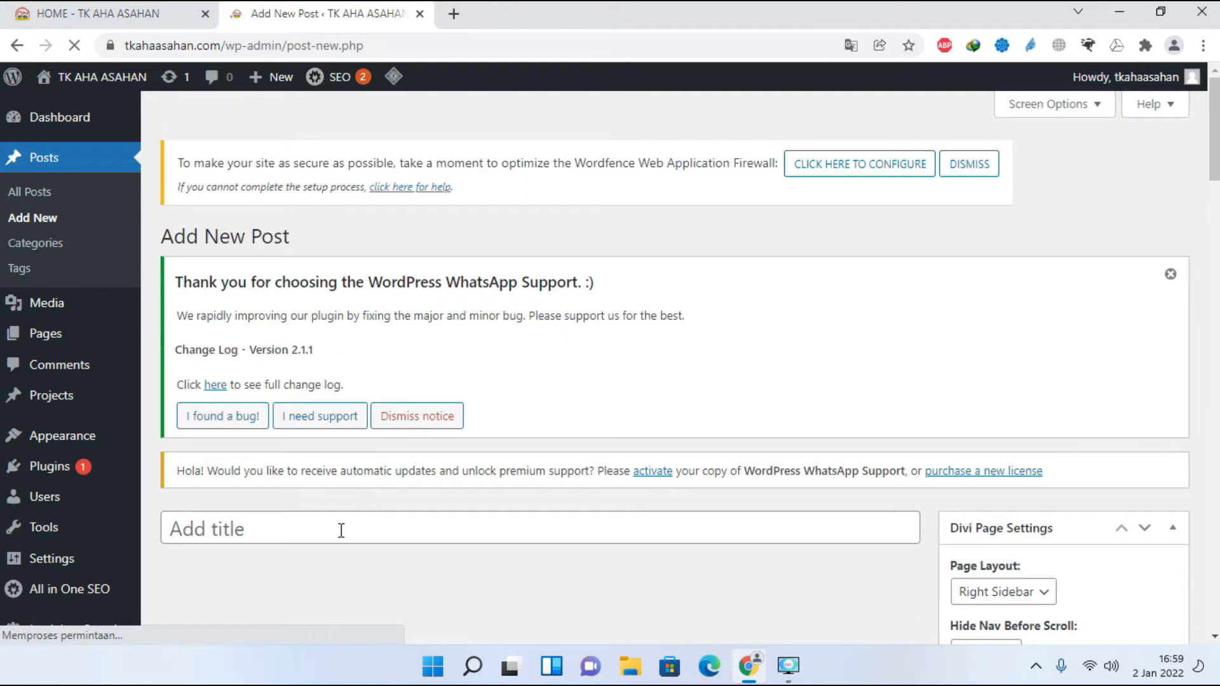
left_click(341, 530)
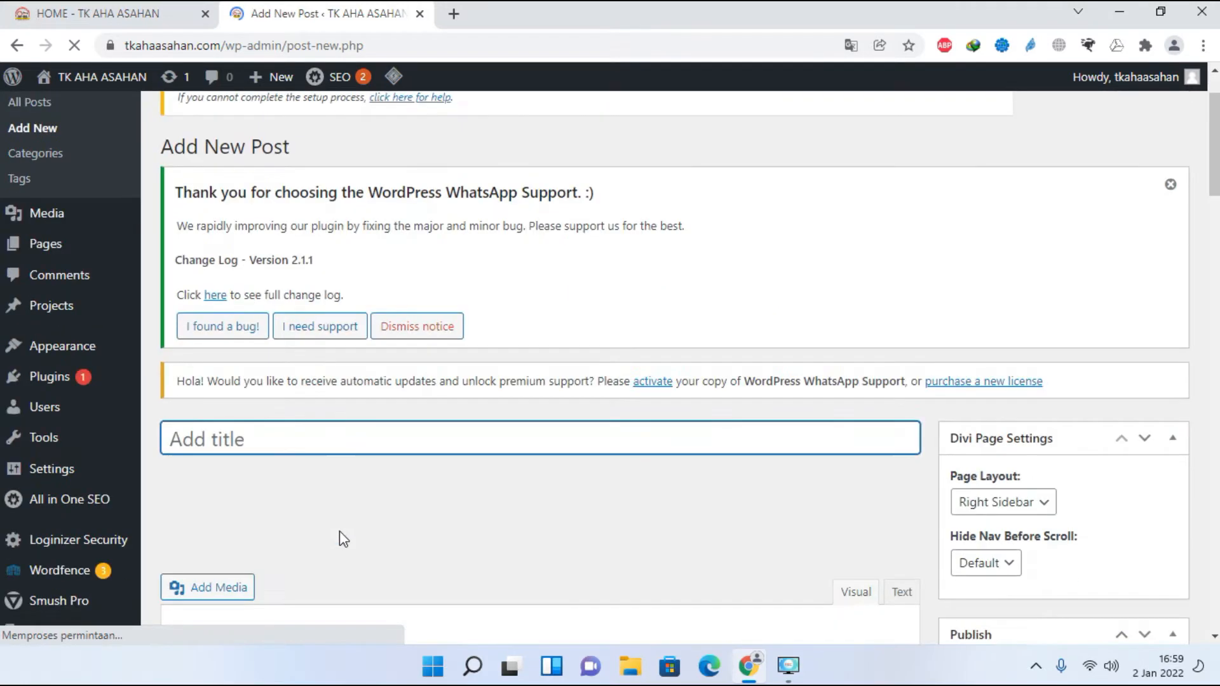
type("kegiata")
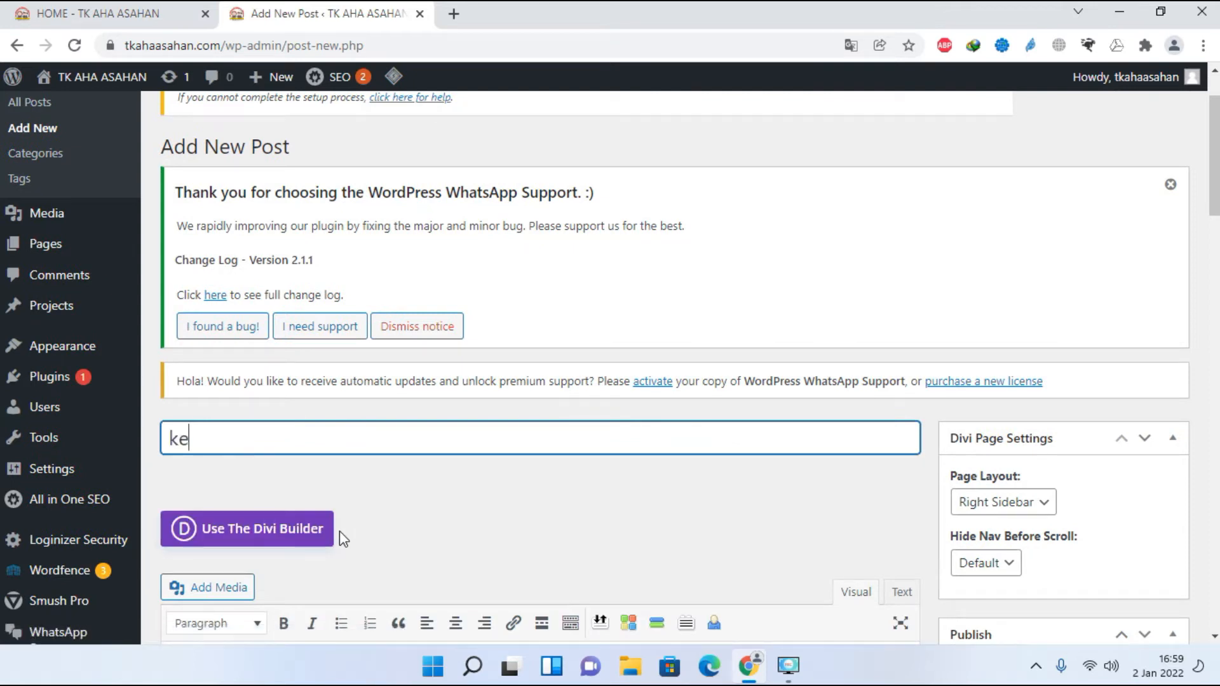
key("BackSpace")
key("BackSpace")
key("BackSpace")
key("BackSpace")
key("BackSpace")
key("BackSpace")
key("BackSpace")
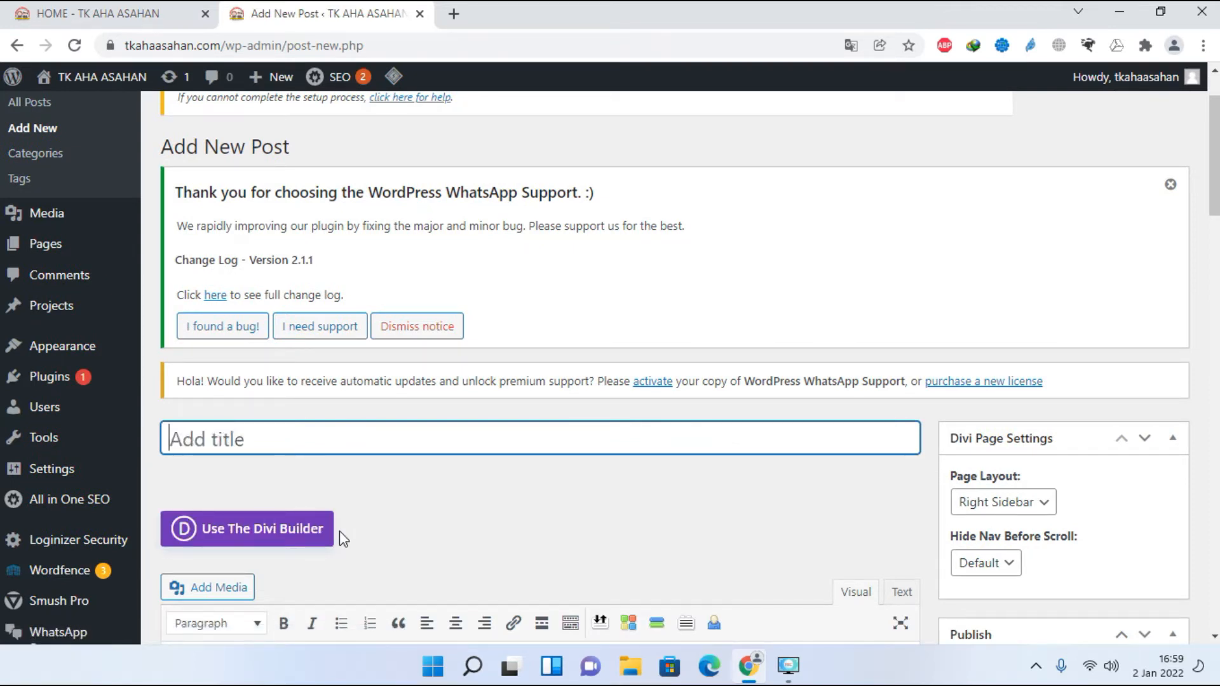
type("KEGIATAN MEMBUAT TAUGE TAK BEREKOR")
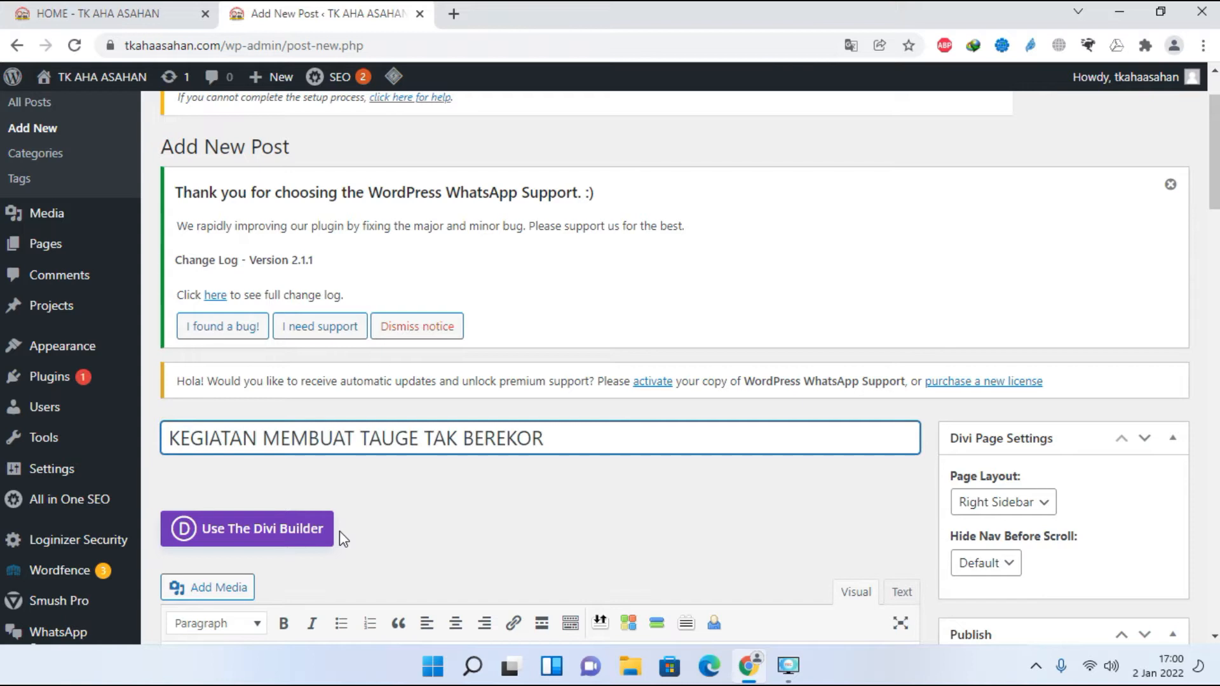
Step: Write two body paragraphs about the 27 Desember 2021 Tauge Tak Berekor gathering at Taman Kanak Kanak AHA and its participants
scroll(339, 531, "down", 4)
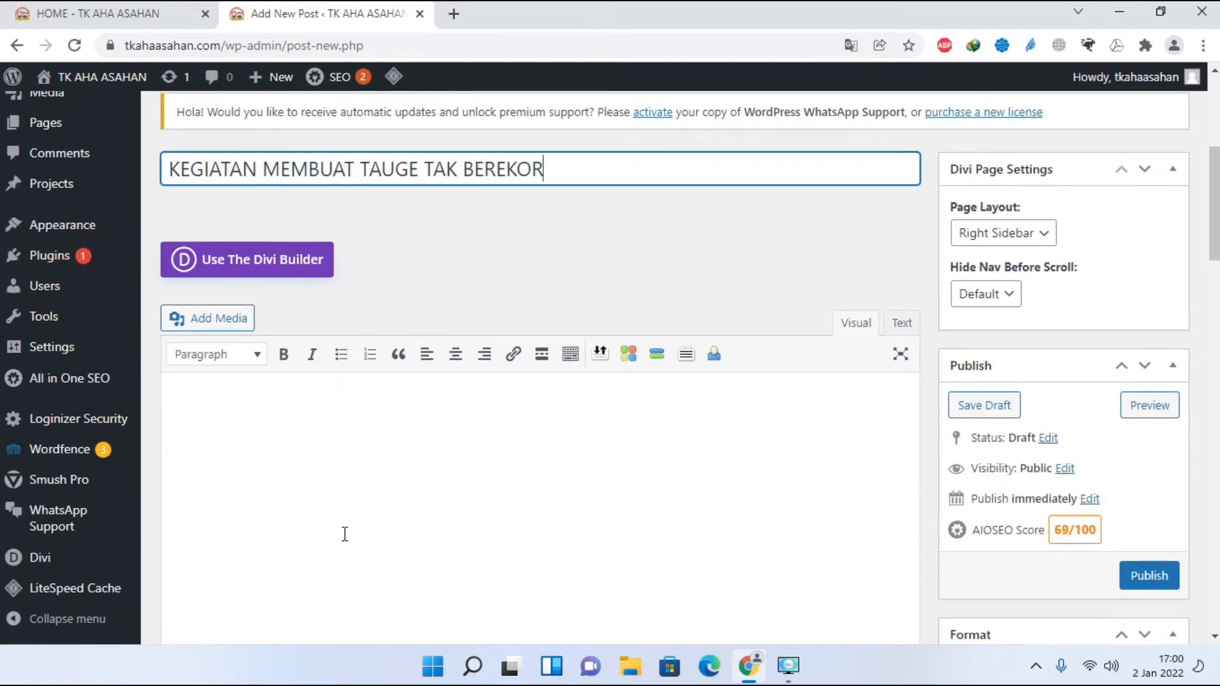
scroll(345, 534, "down", 1)
left_click(326, 302)
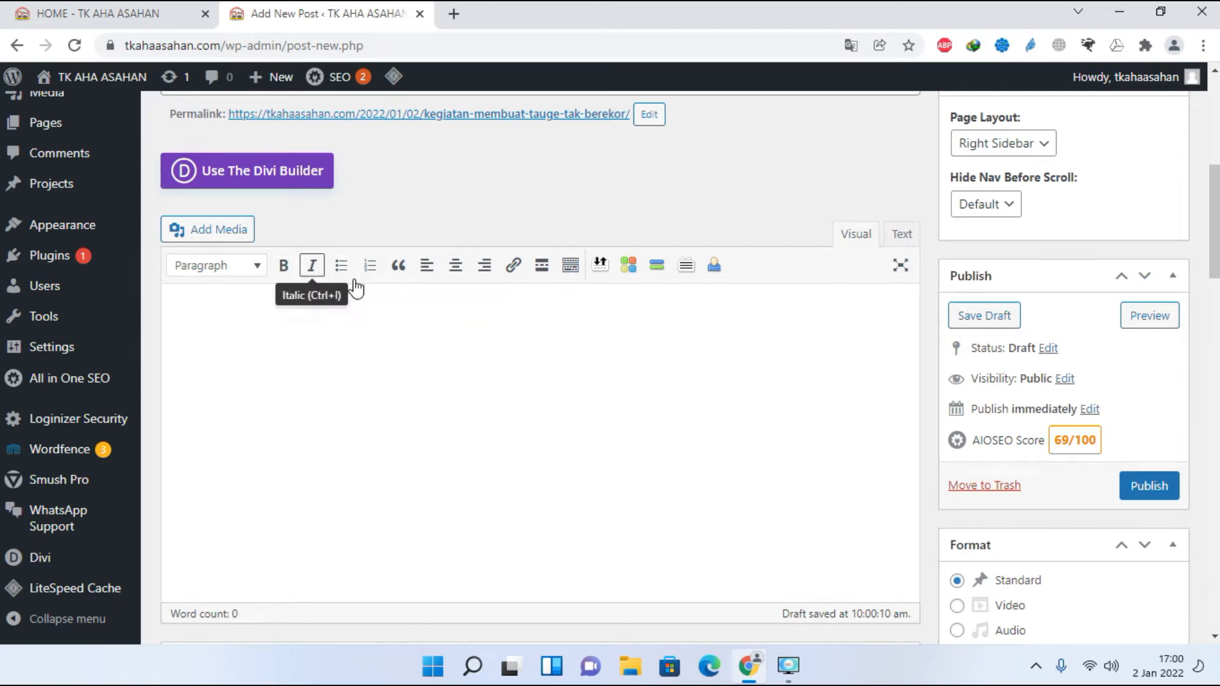
scroll(428, 396, "up", 1)
left_click(315, 410)
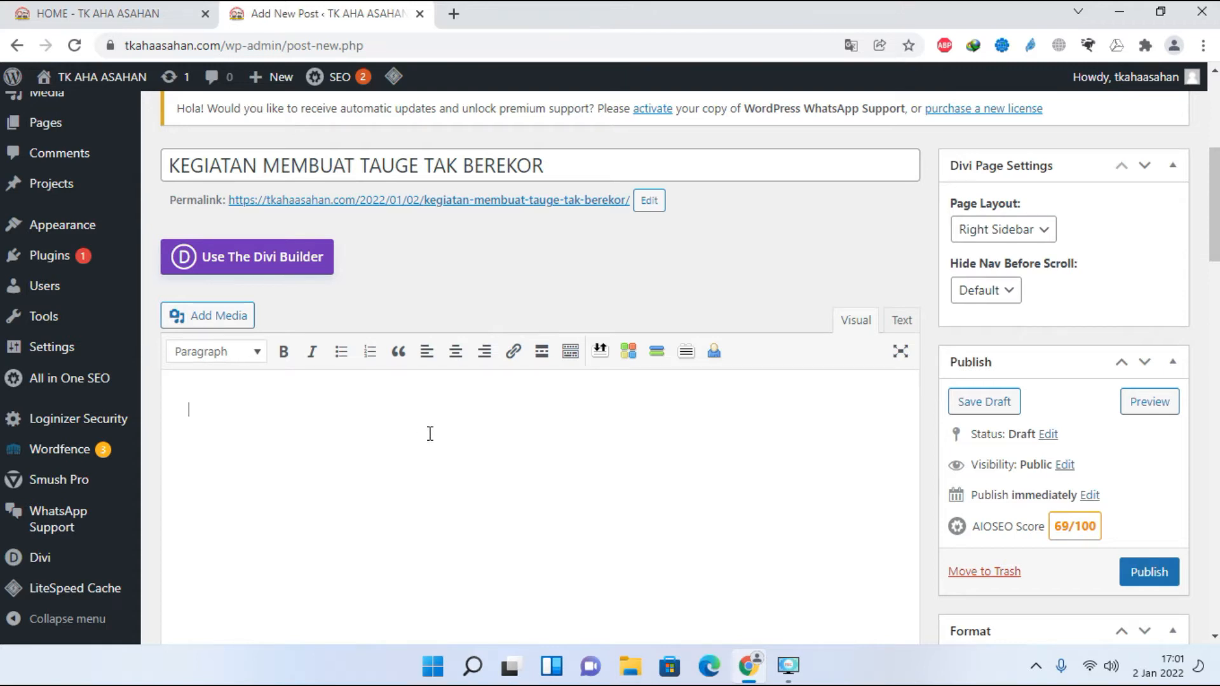
type("pADA")
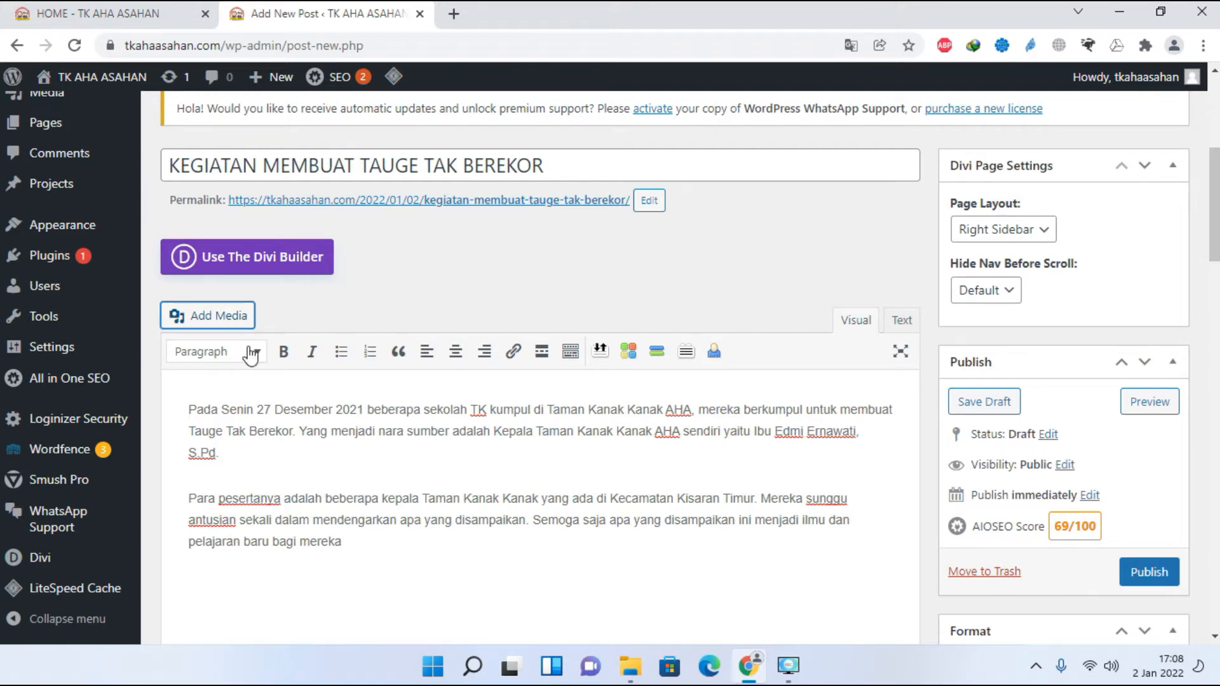
Step: Upload IMG_20211210_153346, IMG_20211210_154654, IMG_20211210_154720, IMG_20211210_161735 and IMG_20211210_165622 from the Pictures > PKG folder as post media
left_click(233, 317)
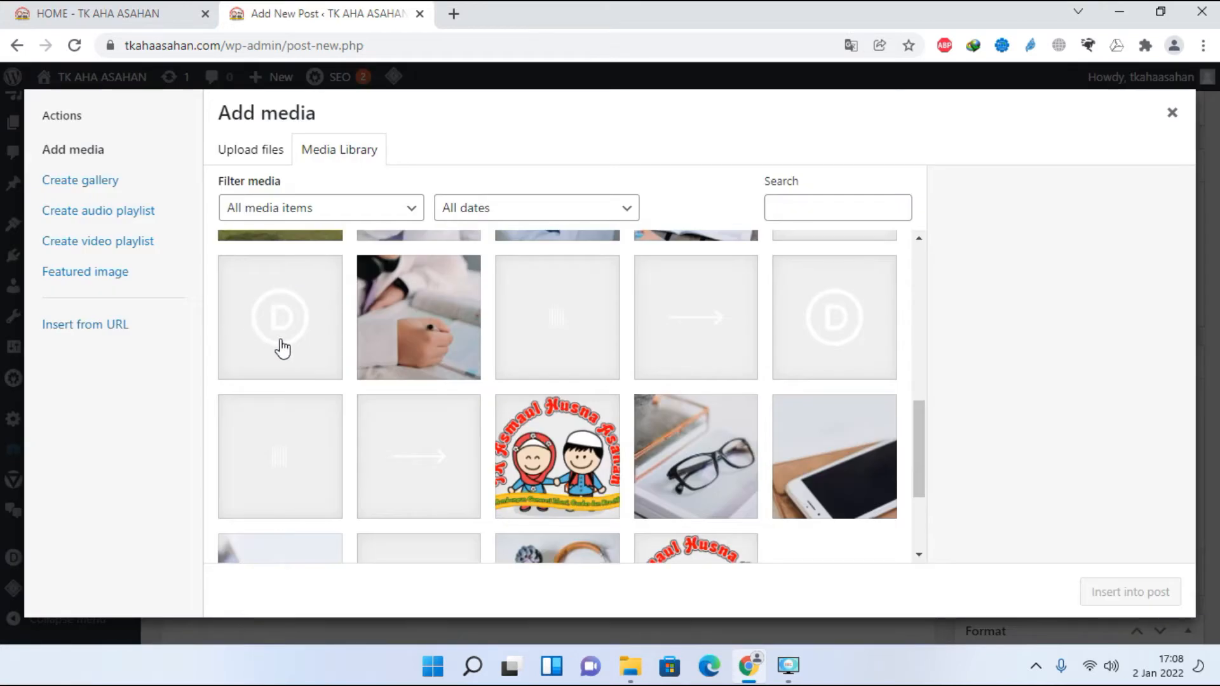
left_click(256, 156)
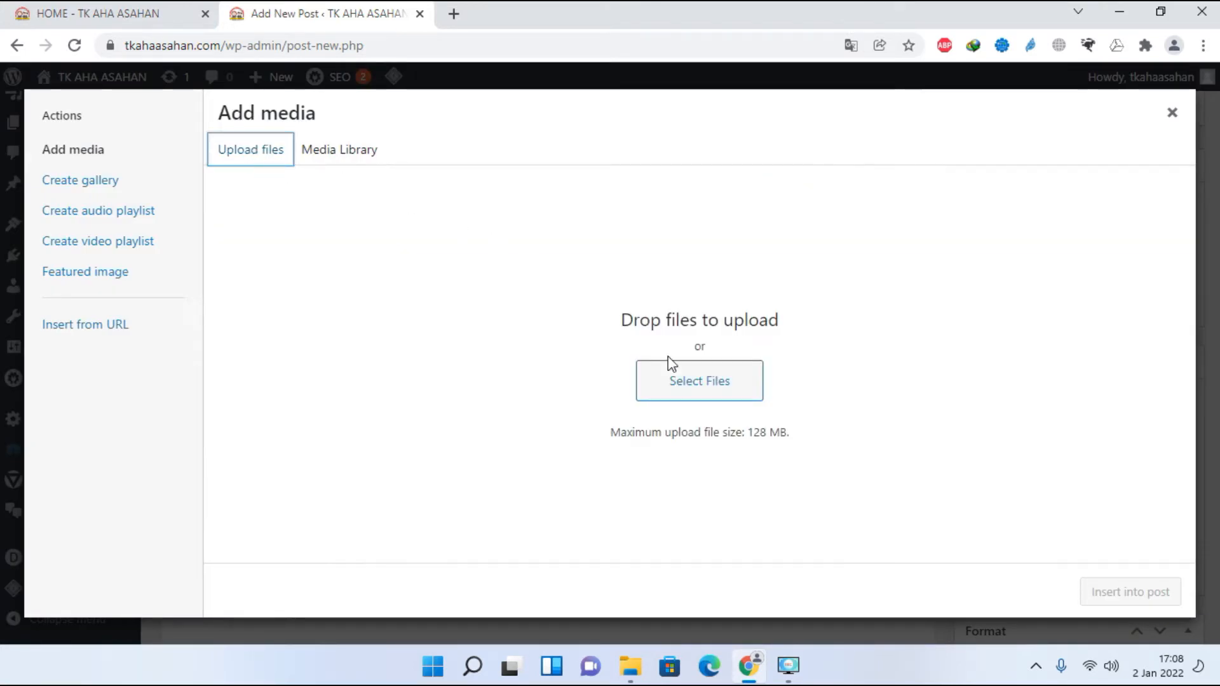
left_click(697, 397)
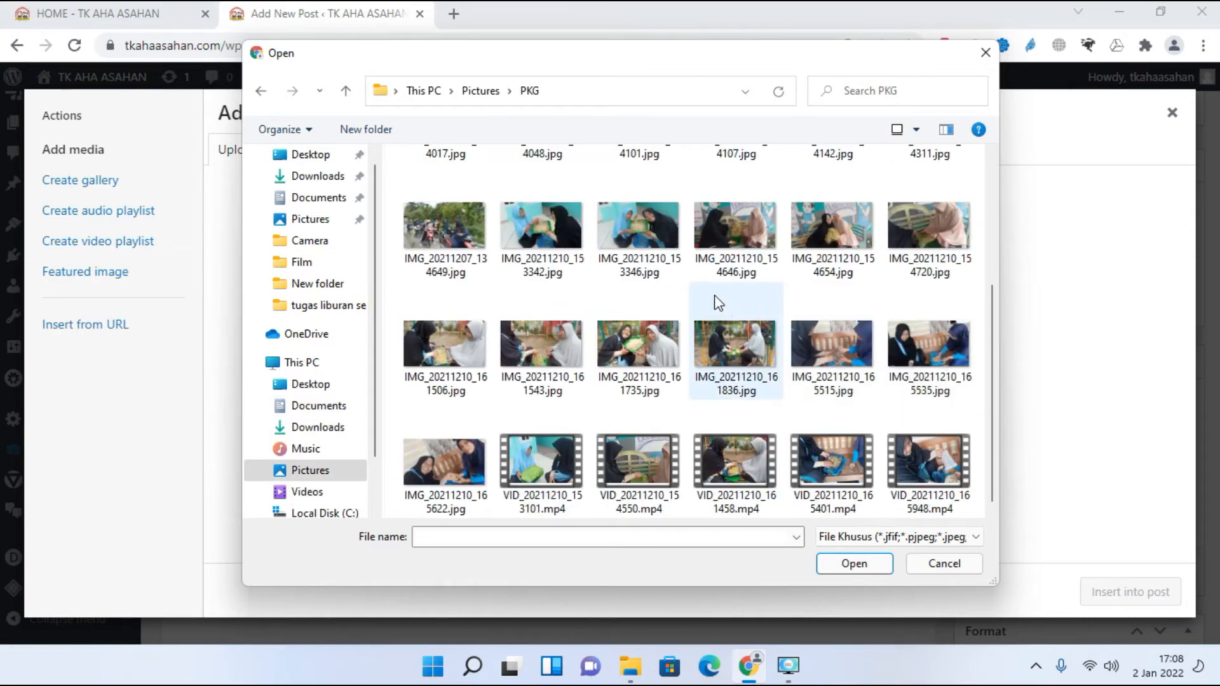
left_click(629, 228)
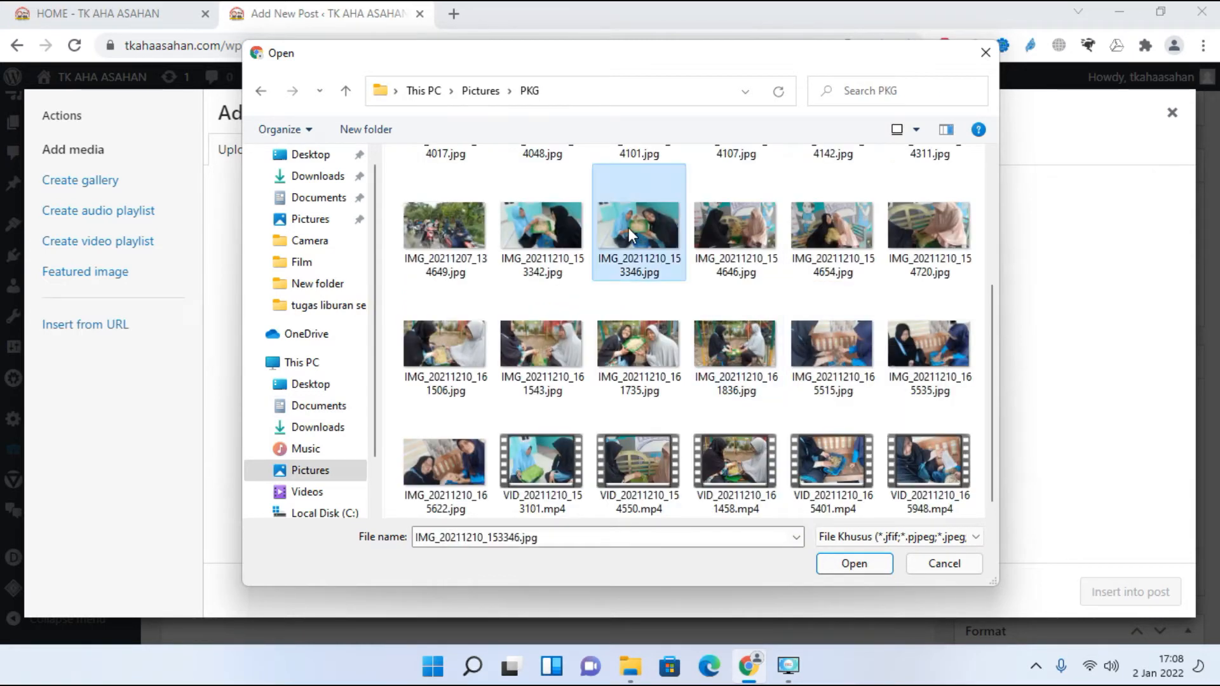
left_click(823, 265, "ctrl")
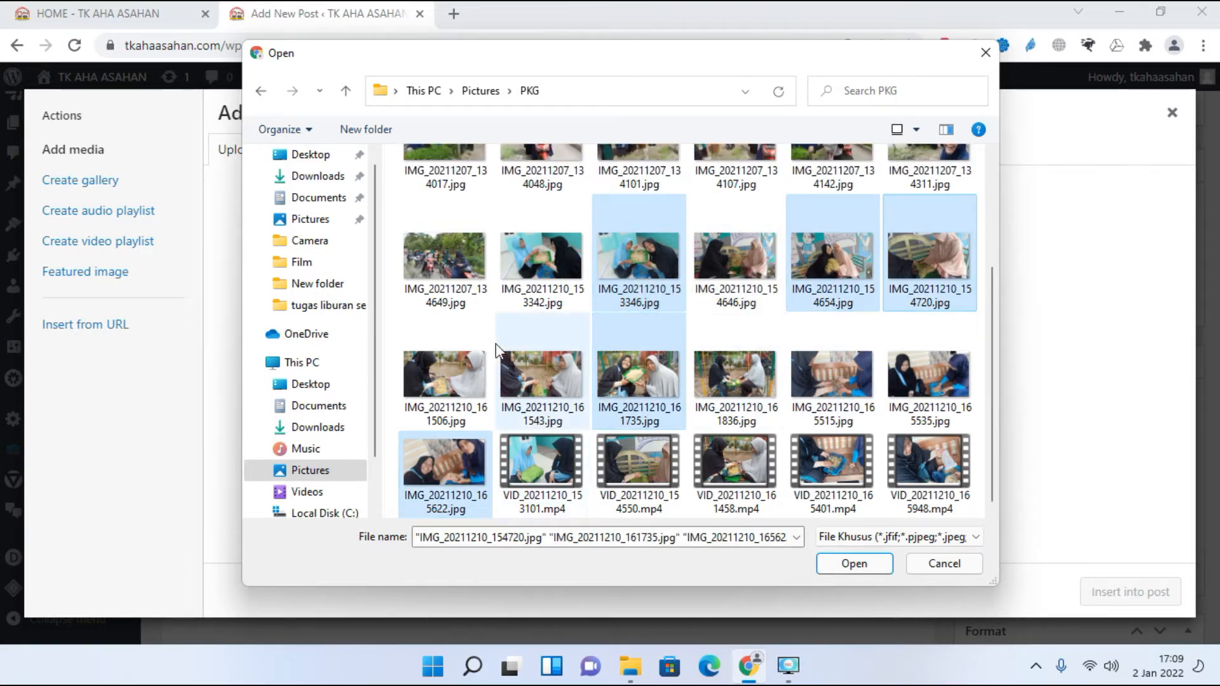
left_click(629, 256)
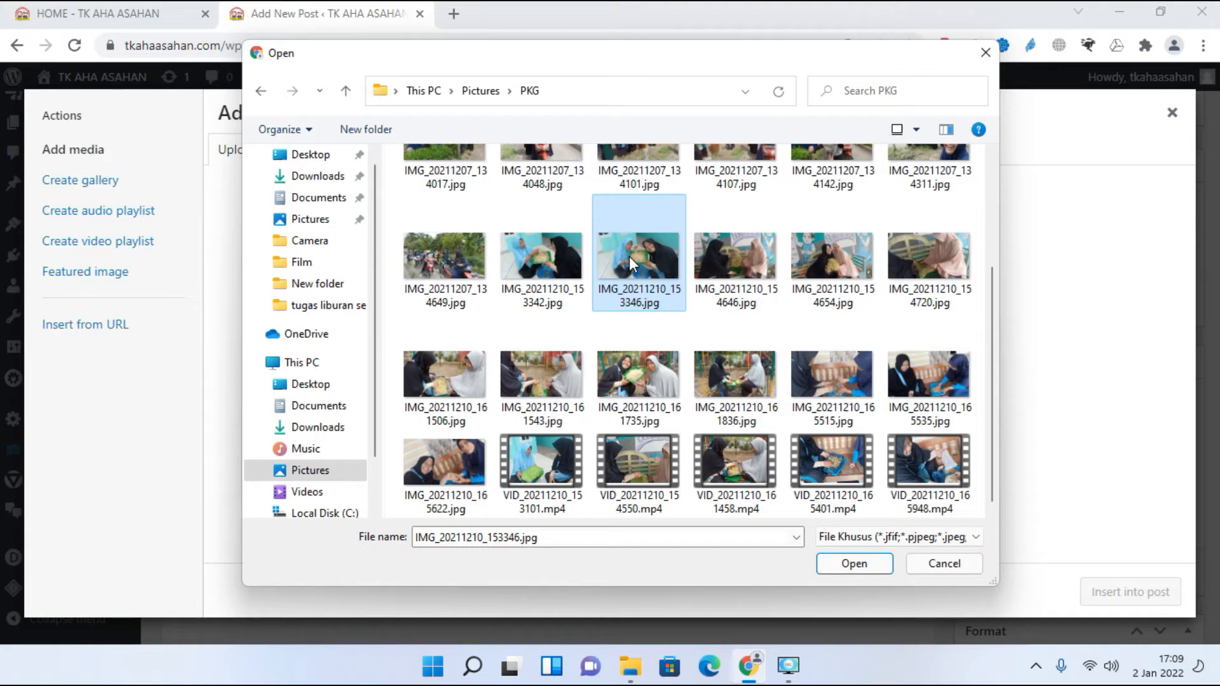
left_click(828, 271, "ctrl")
left_click(955, 257, "ctrl")
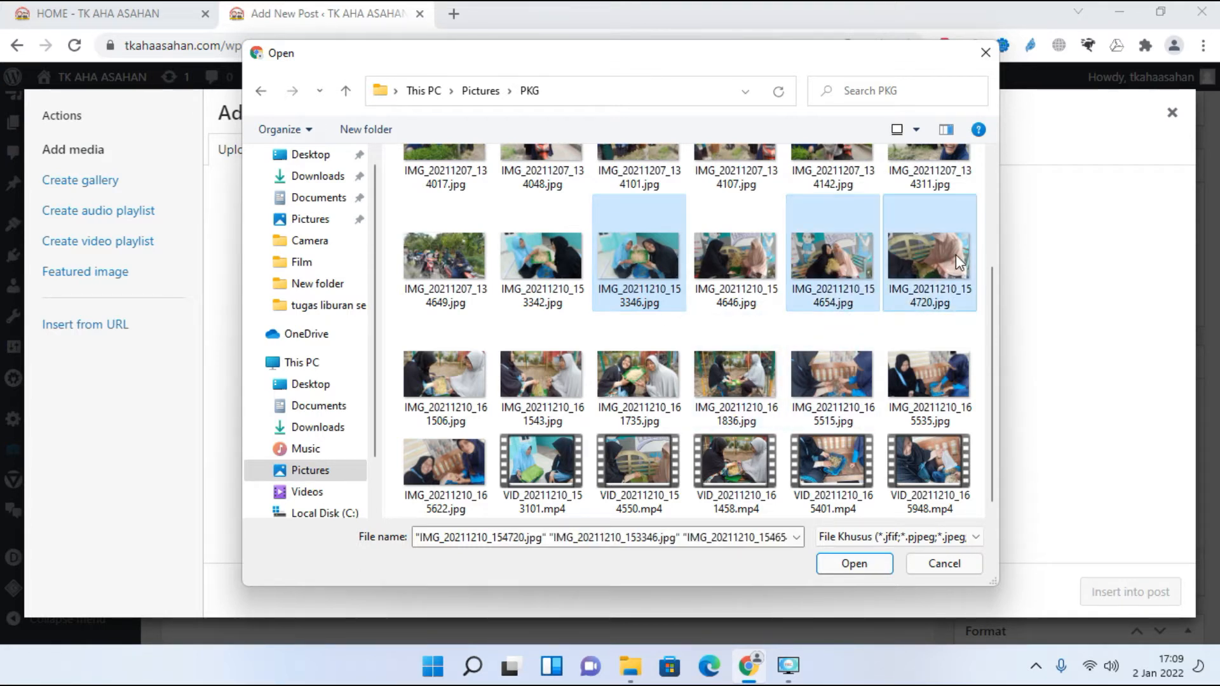
left_click(630, 389, "ctrl")
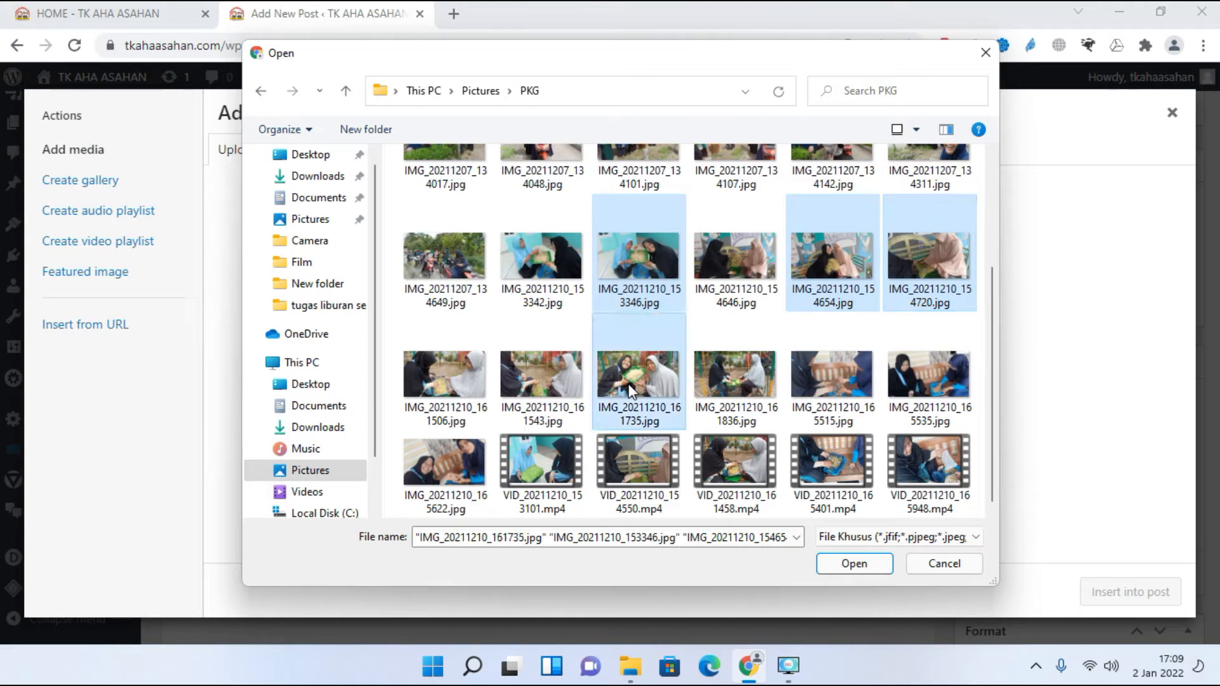
left_click(459, 464, "ctrl")
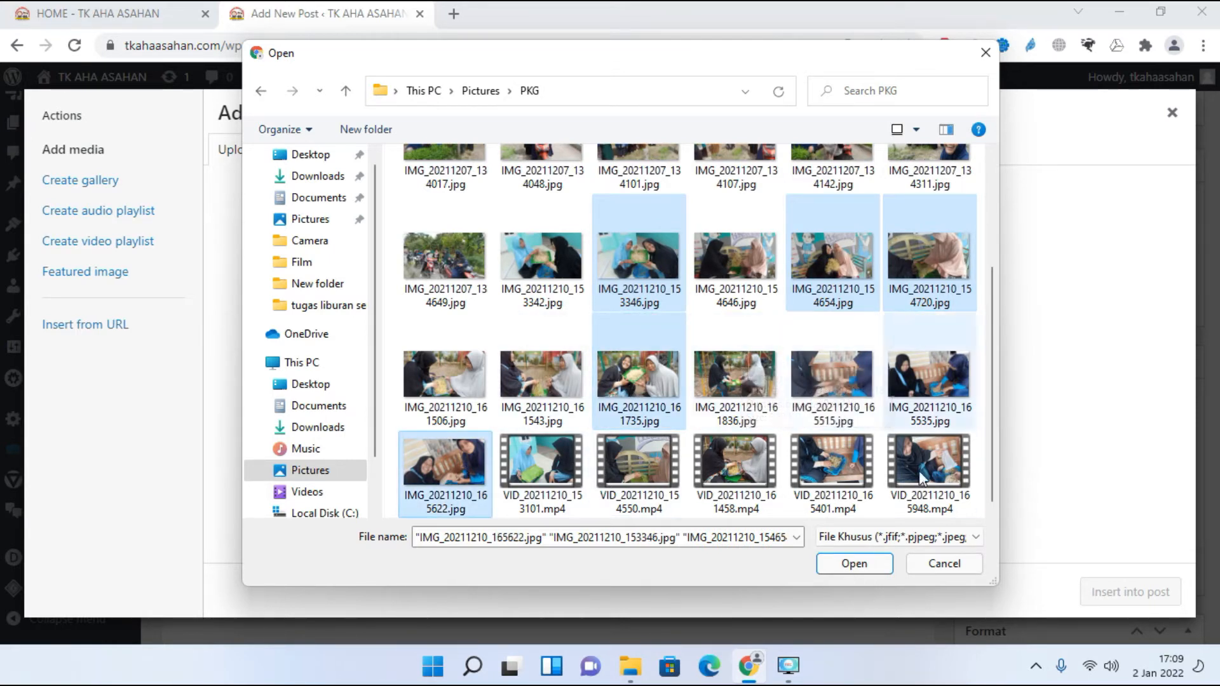
left_click(856, 565)
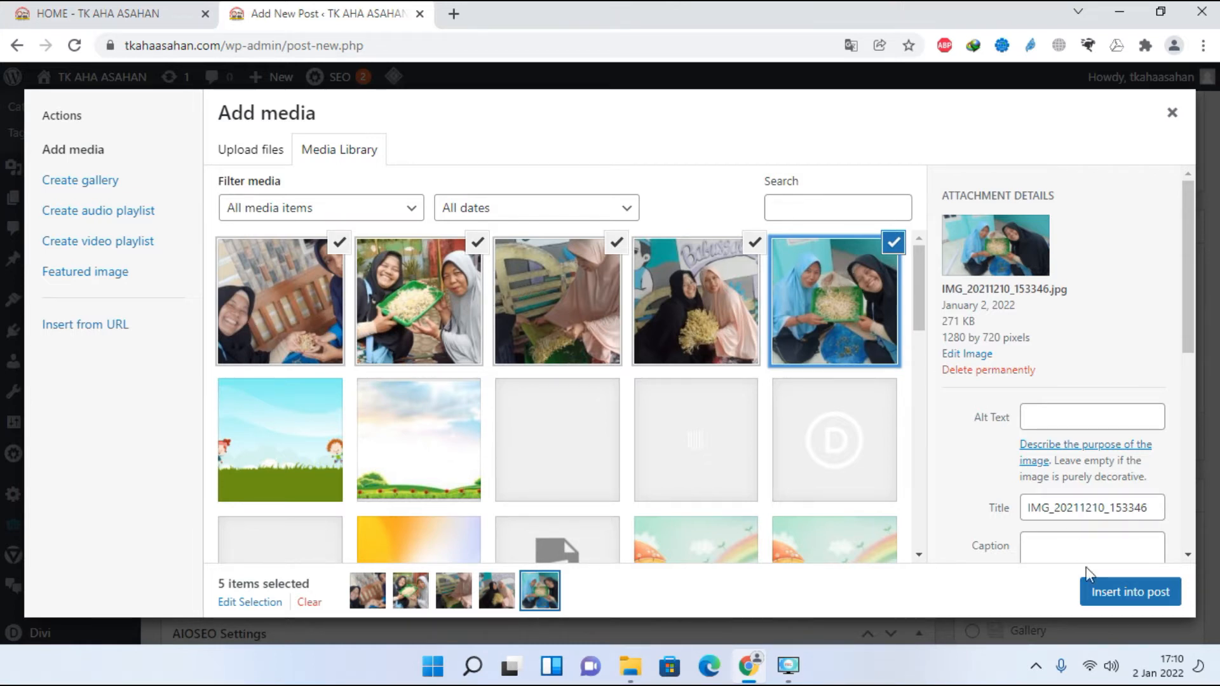
Step: Deselect all five newly uploaded photos in the media library
left_click(827, 322)
left_click(707, 306)
left_click(534, 305)
left_click(412, 303)
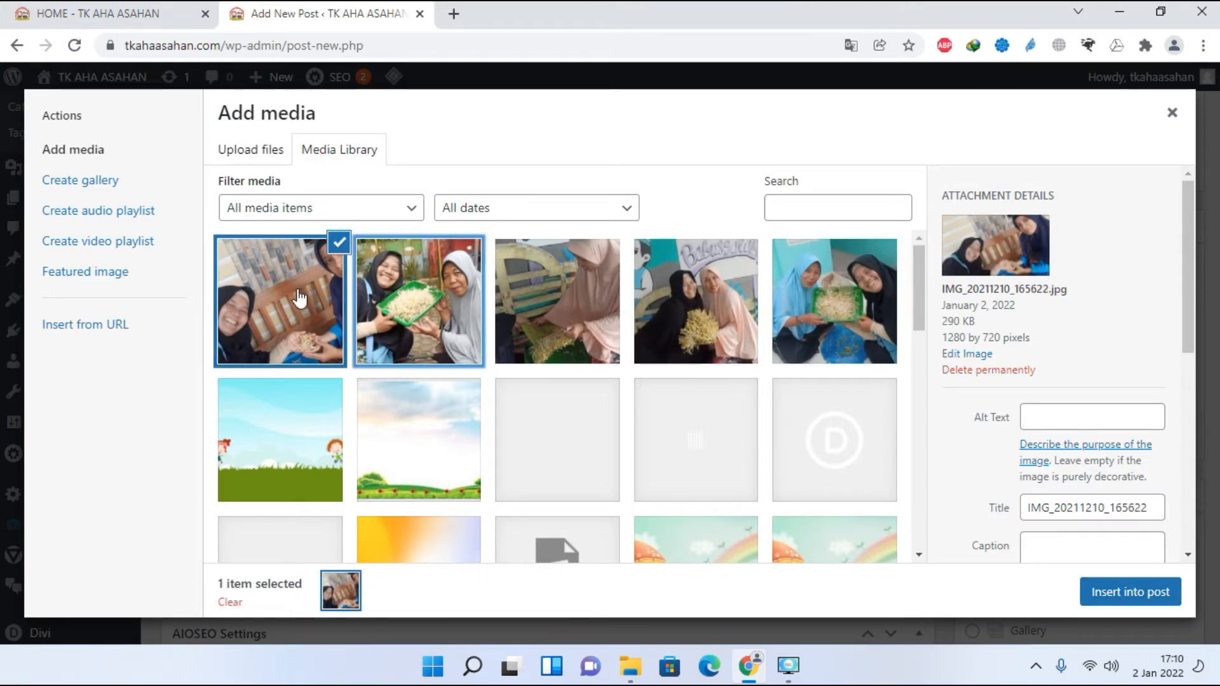
left_click(297, 298)
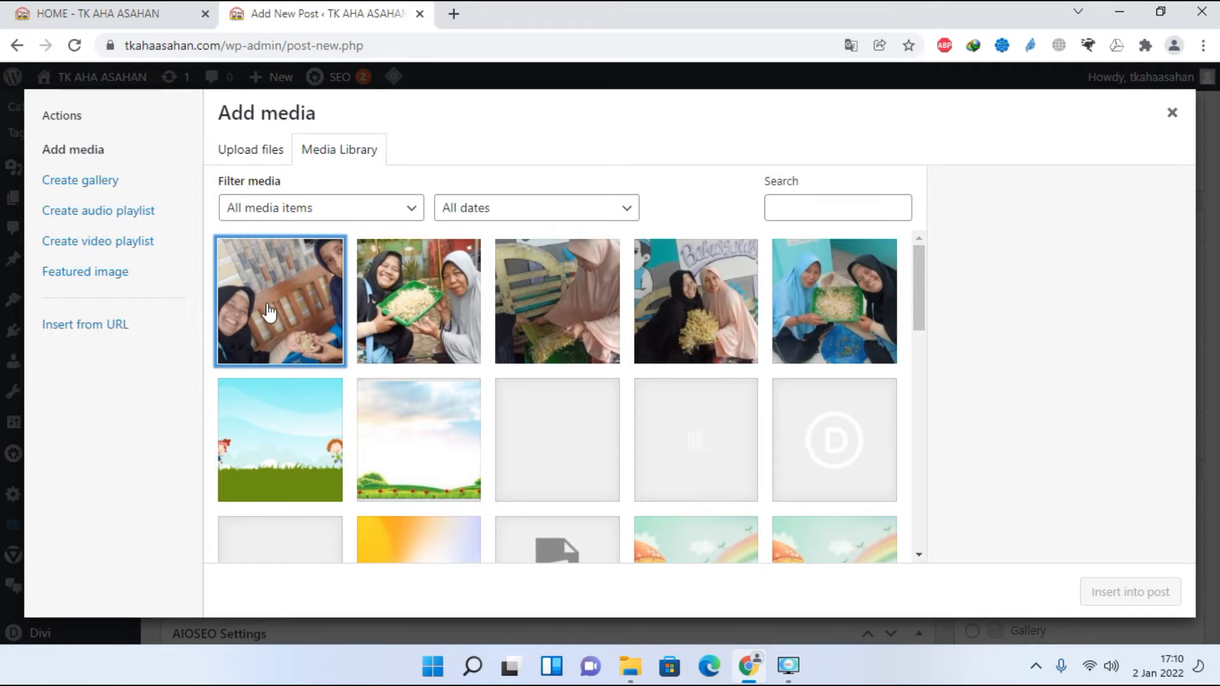
Step: Select the five newly uploaded bean sprout photos in the media library and insert them into the post
left_click(277, 299)
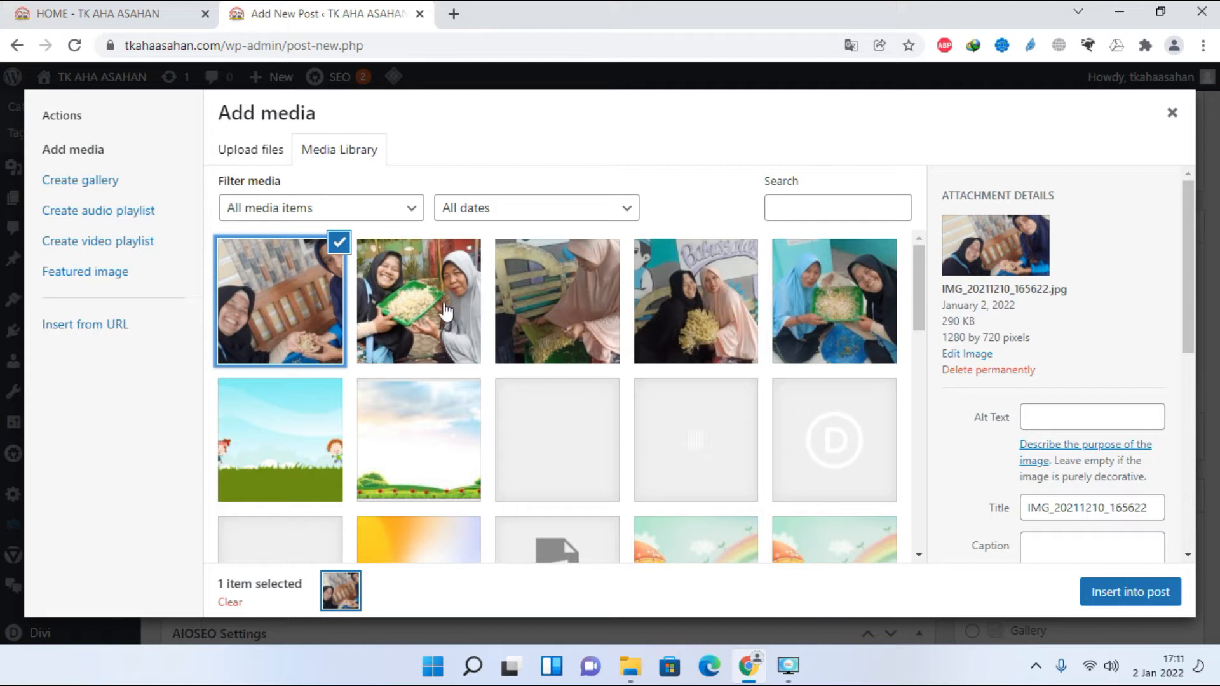
left_click(422, 314)
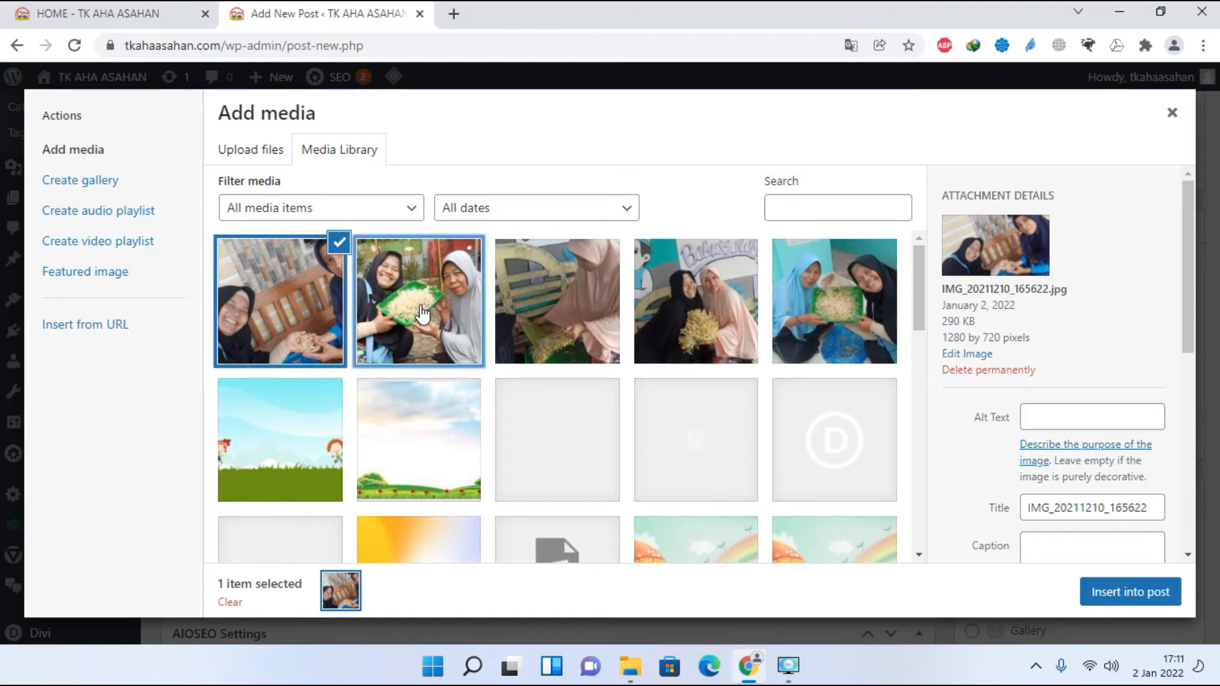
left_click(568, 302)
left_click(730, 310)
left_click(843, 315)
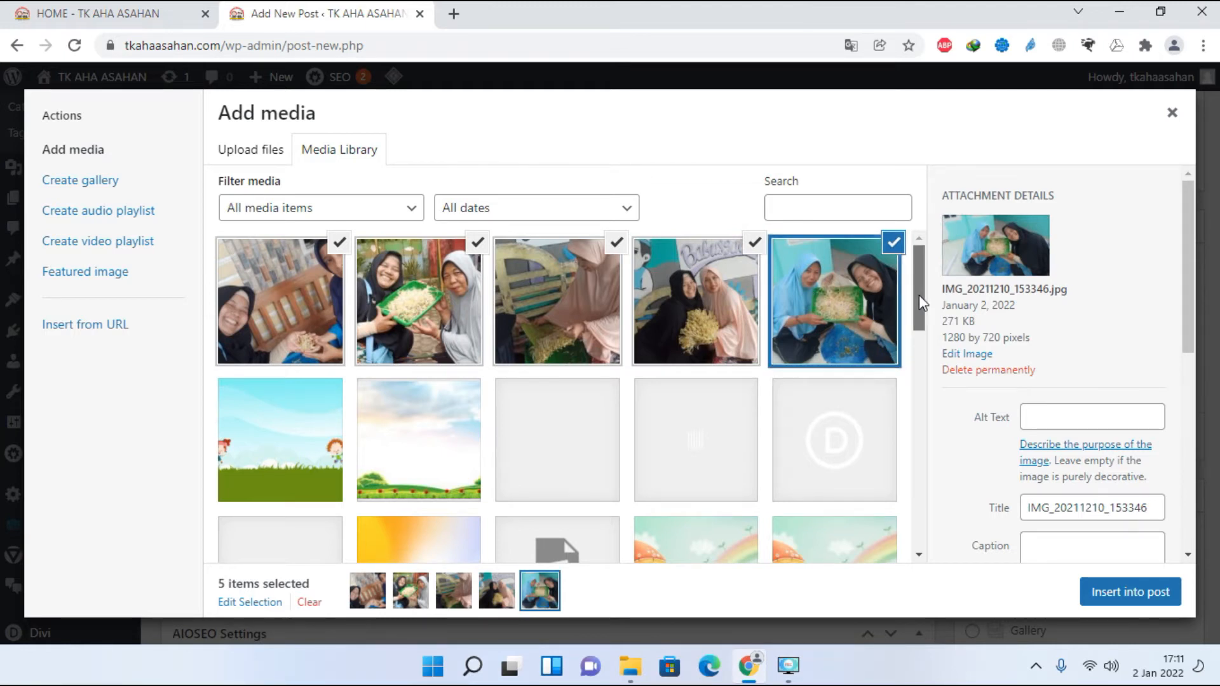
left_click_drag(918, 294, 928, 390)
left_click_drag(920, 375, 926, 269)
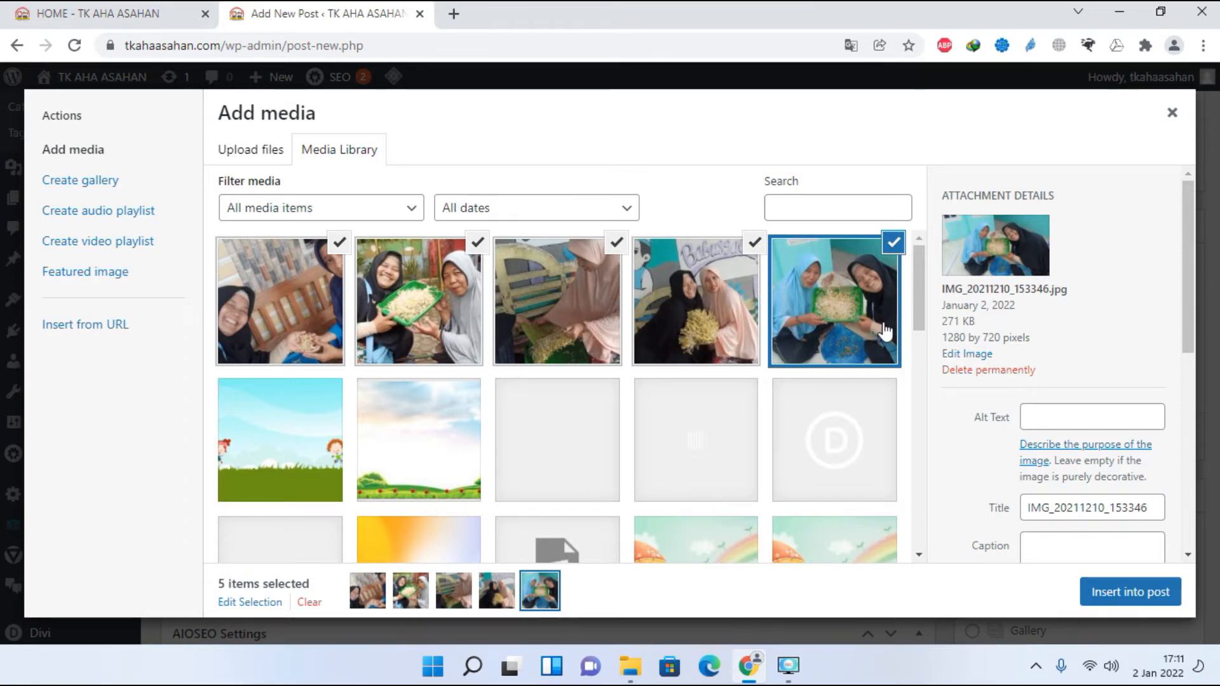
left_click(1134, 603)
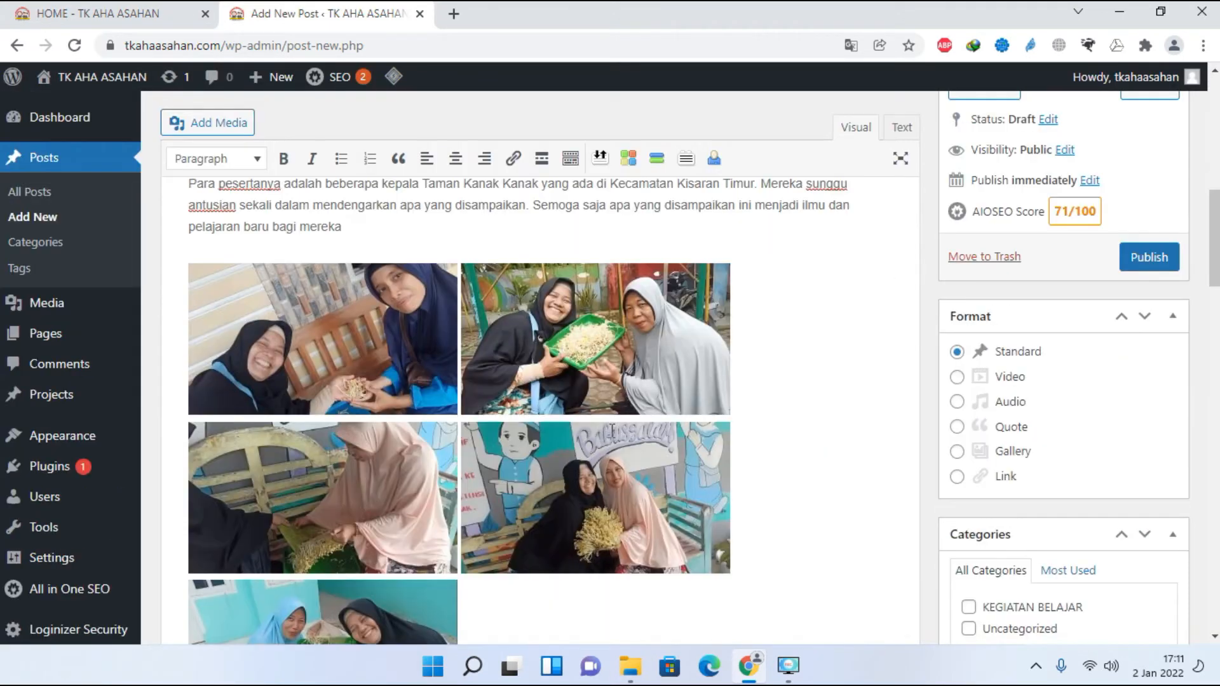
Step: Open the Insert from URL form for adding more media to the post
scroll(574, 455, "down", 1)
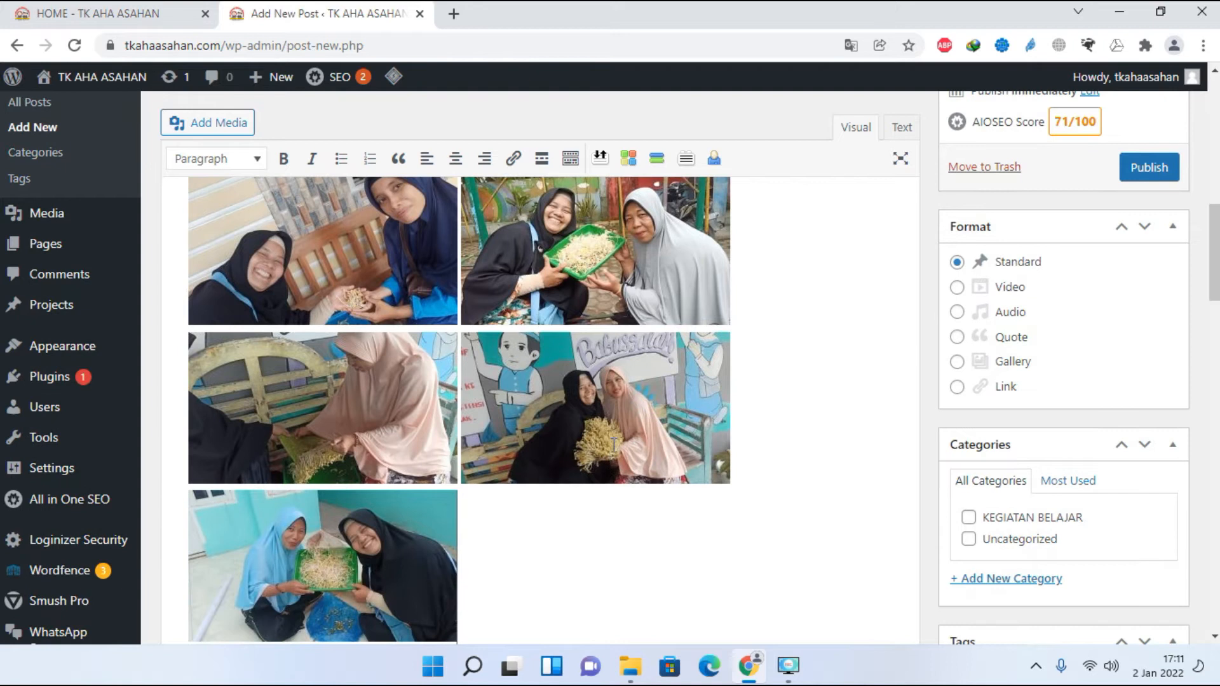
scroll(574, 455, "down", 1)
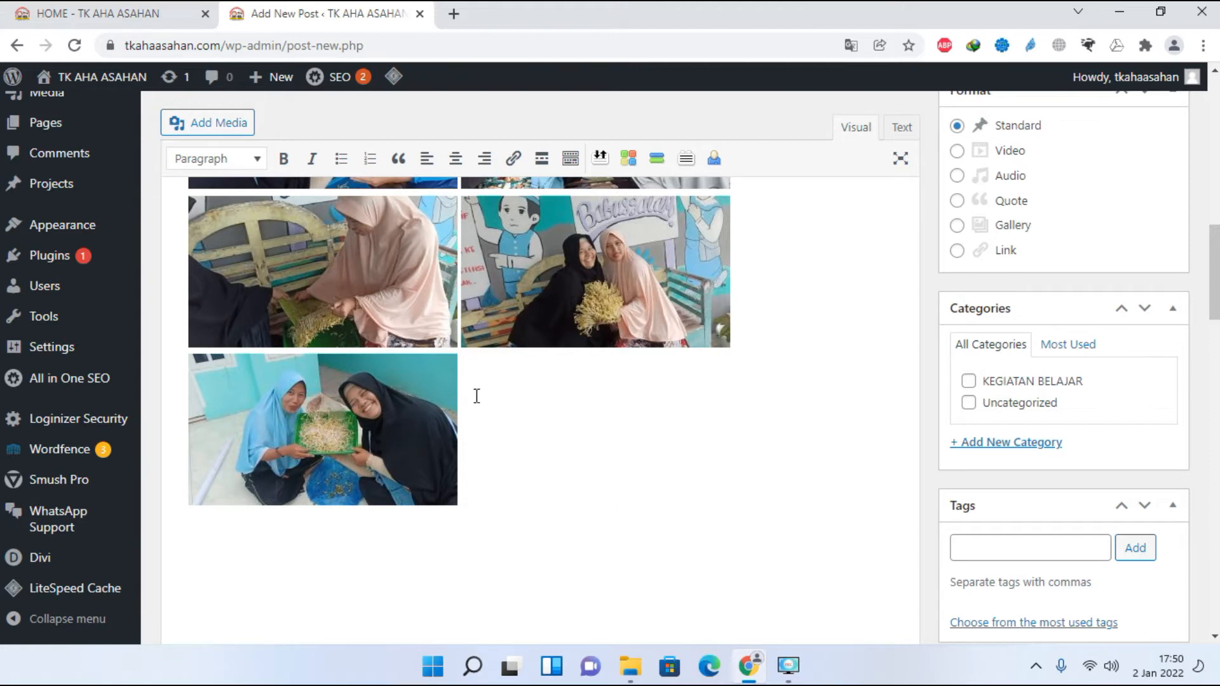
left_click(207, 128)
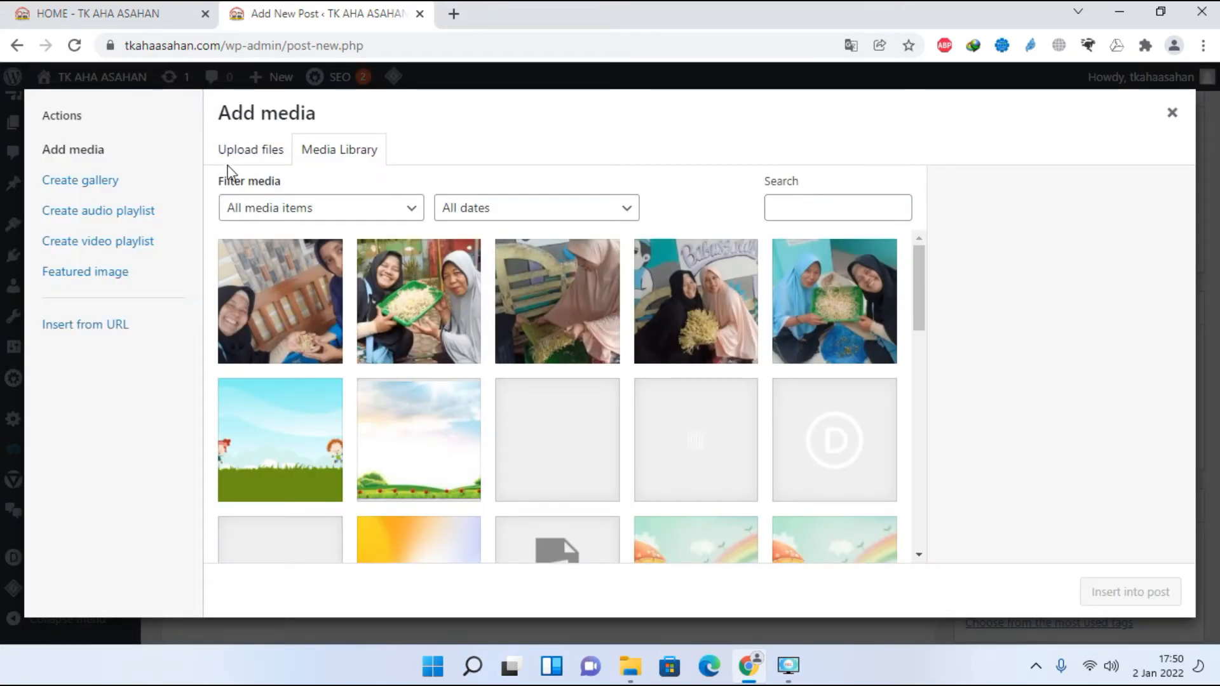
left_click(124, 335)
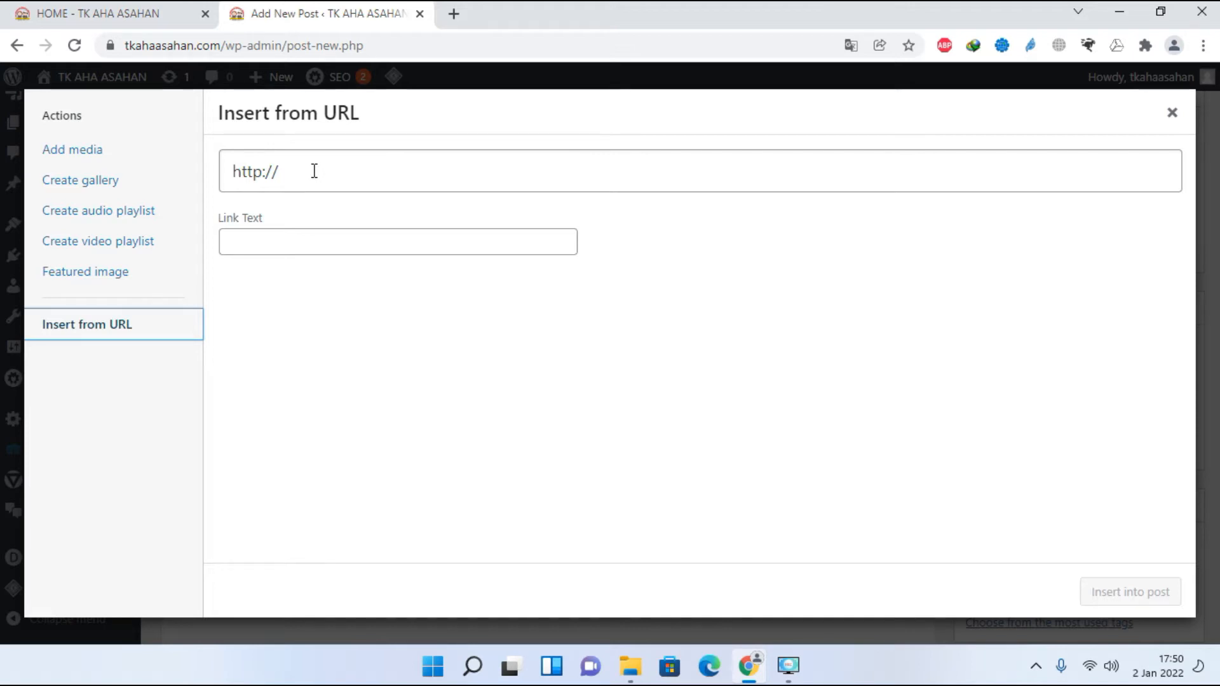
Step: Switch to YouTube in a new tab, open the Taman Kanak Kanak AHA channel's "MEMBUAT TAUGE TAK BEREKOR" video and pause it
left_click(454, 15)
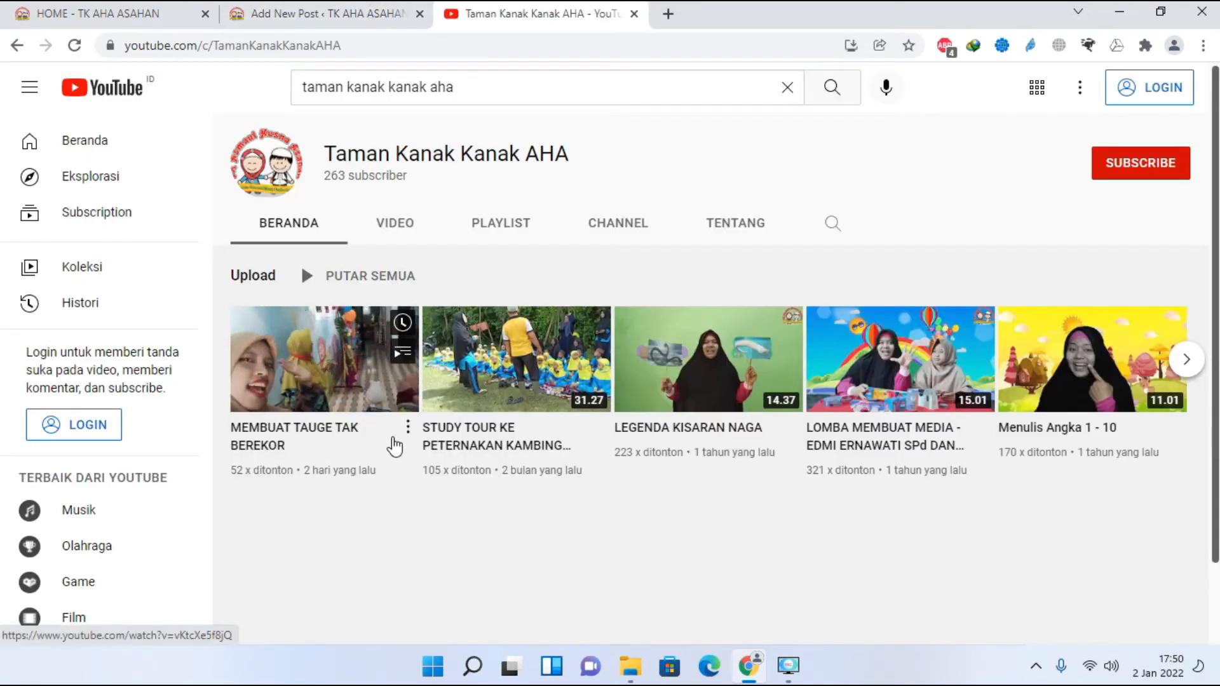
left_click(406, 432)
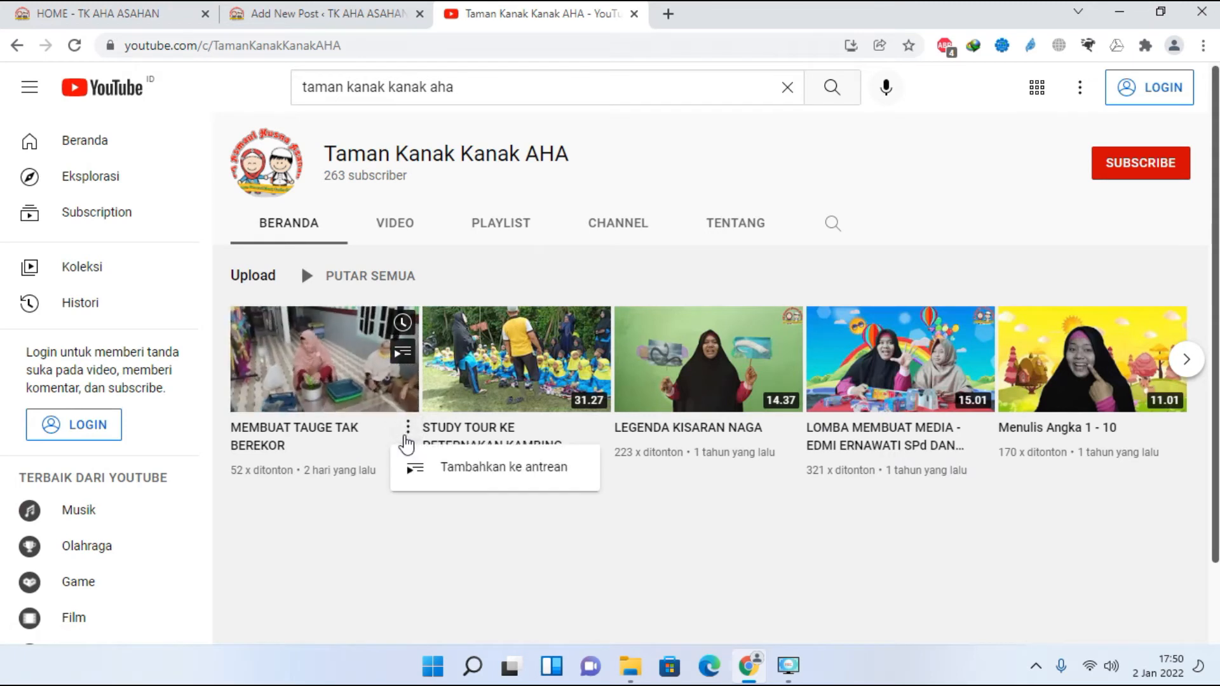
left_click(286, 465)
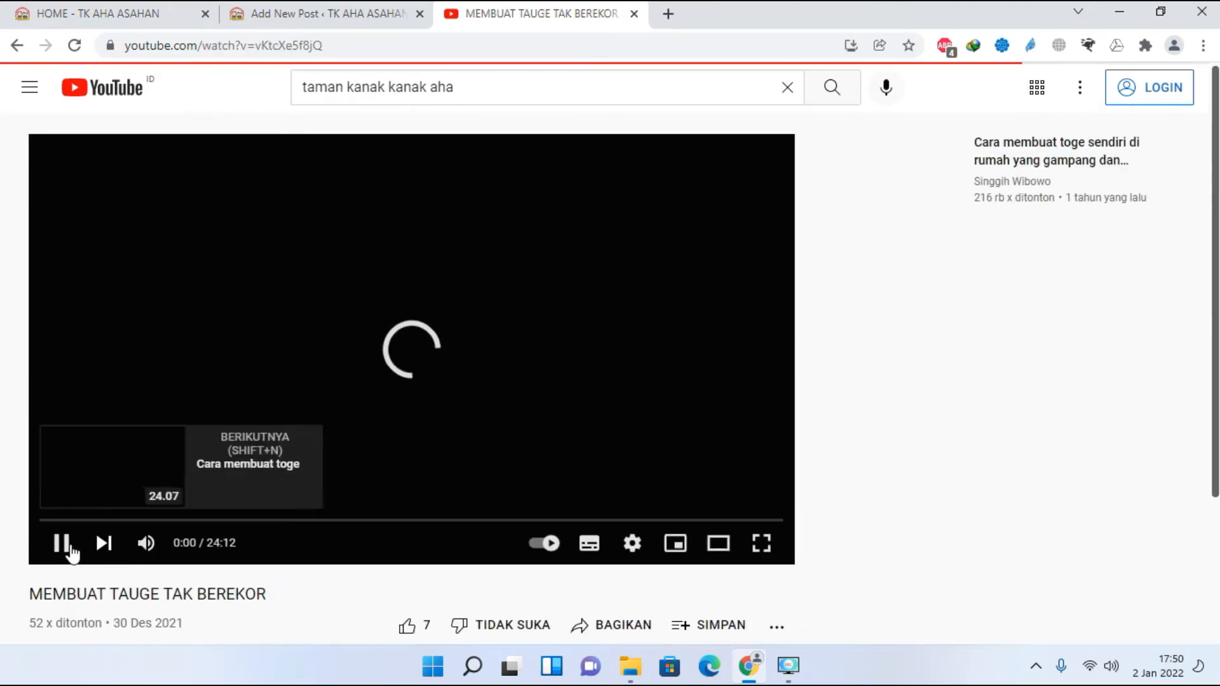
left_click(70, 548)
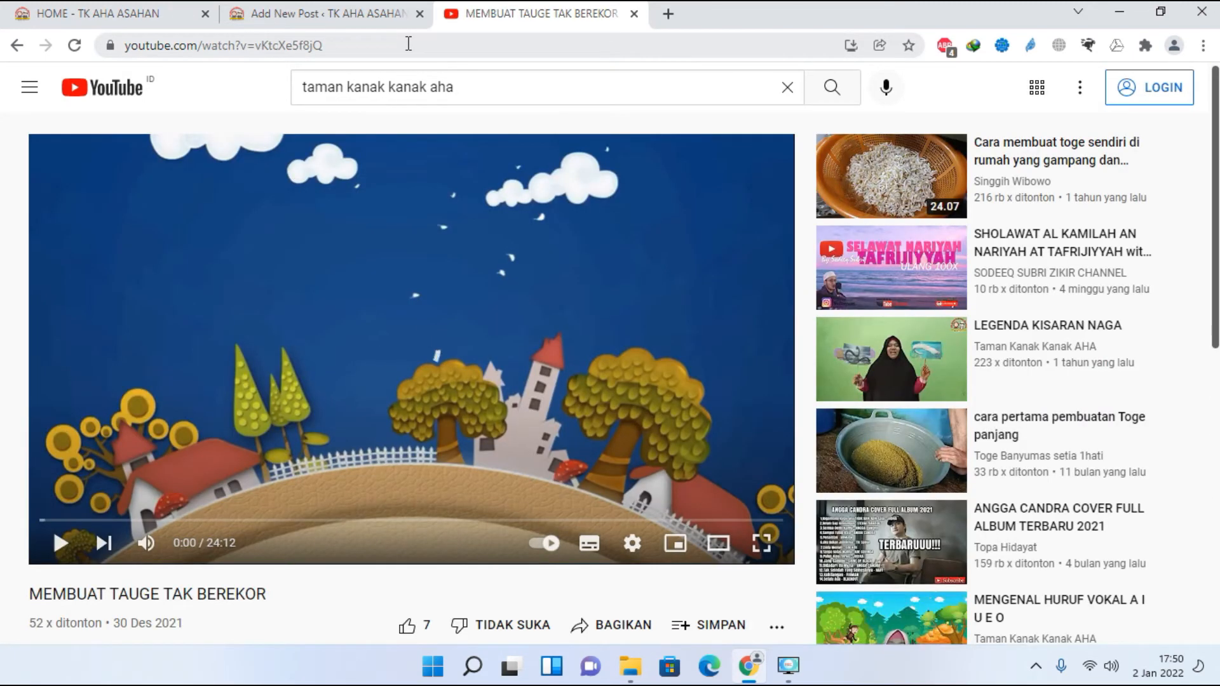
Step: Copy the "MEMBUAT TAUGE TAK BEREKOR" video's YouTube address and insert it into the post as media from a URL
left_click(408, 44)
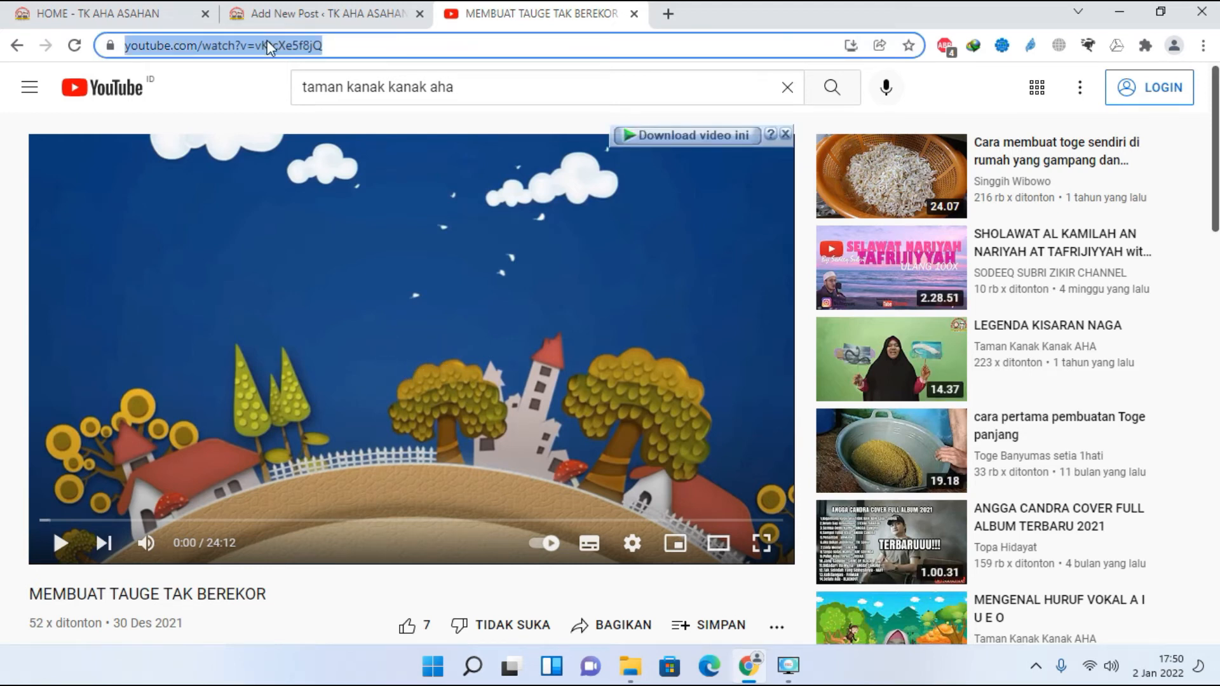
right_click(270, 48)
left_click(326, 141)
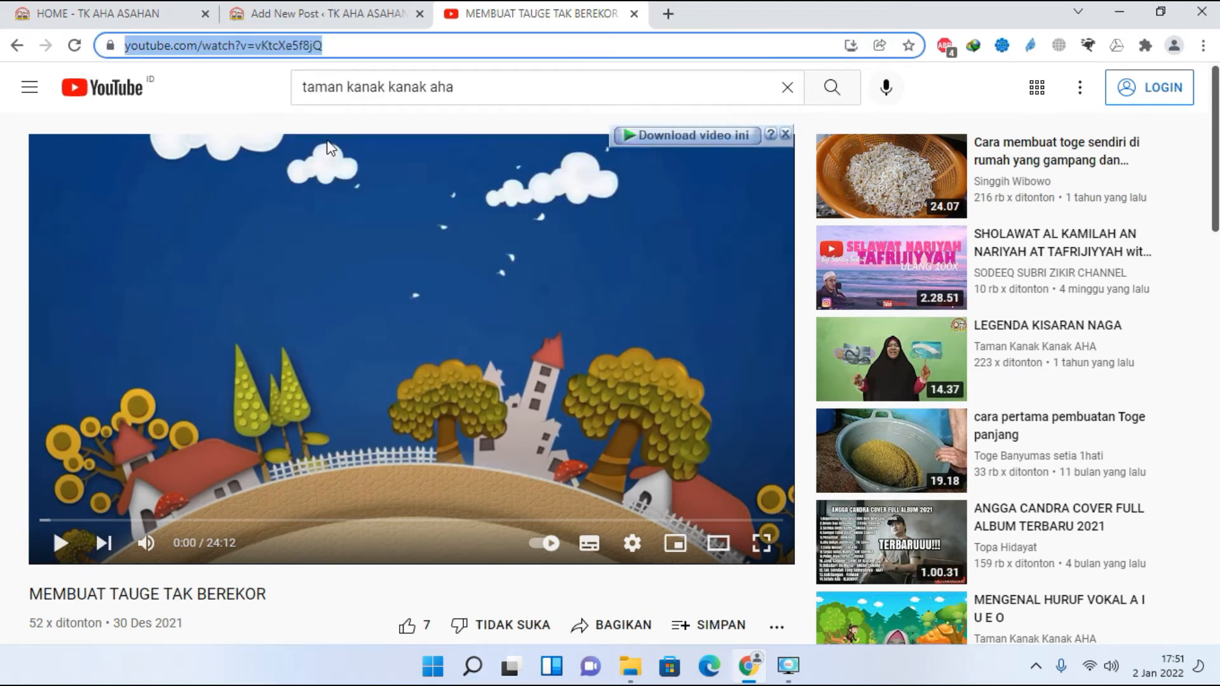
left_click(283, 19)
left_click_drag(364, 165, 163, 174)
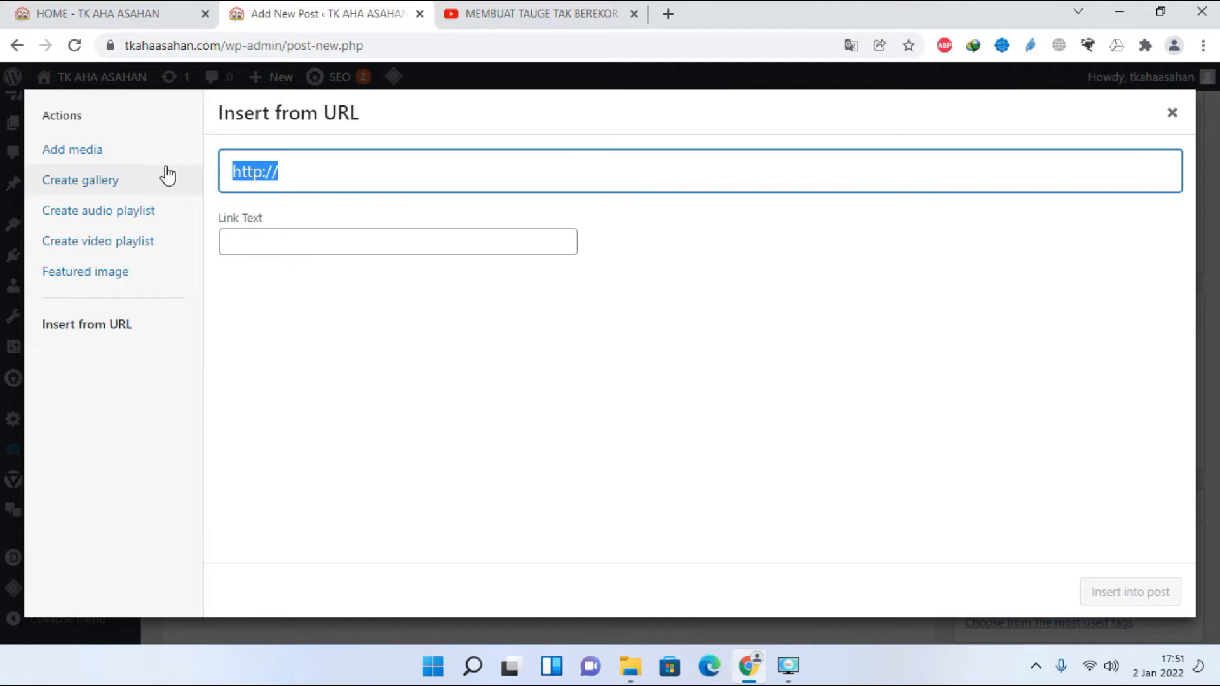
right_click(254, 175)
left_click(330, 261)
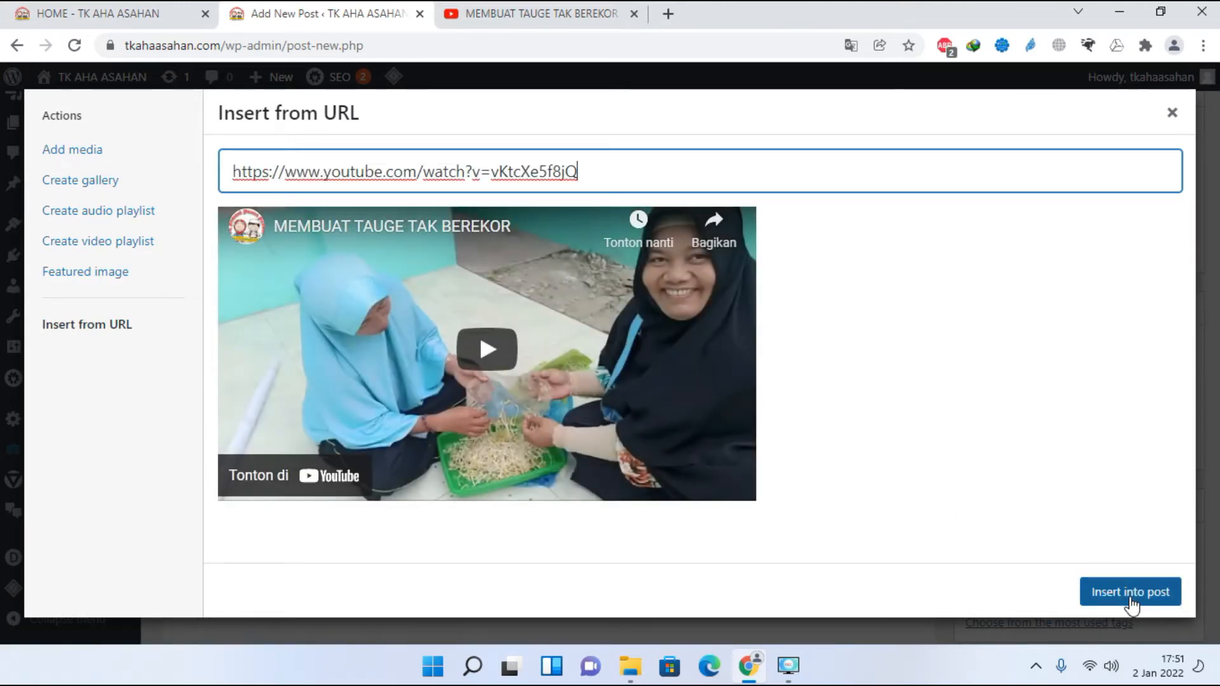
left_click(1131, 599)
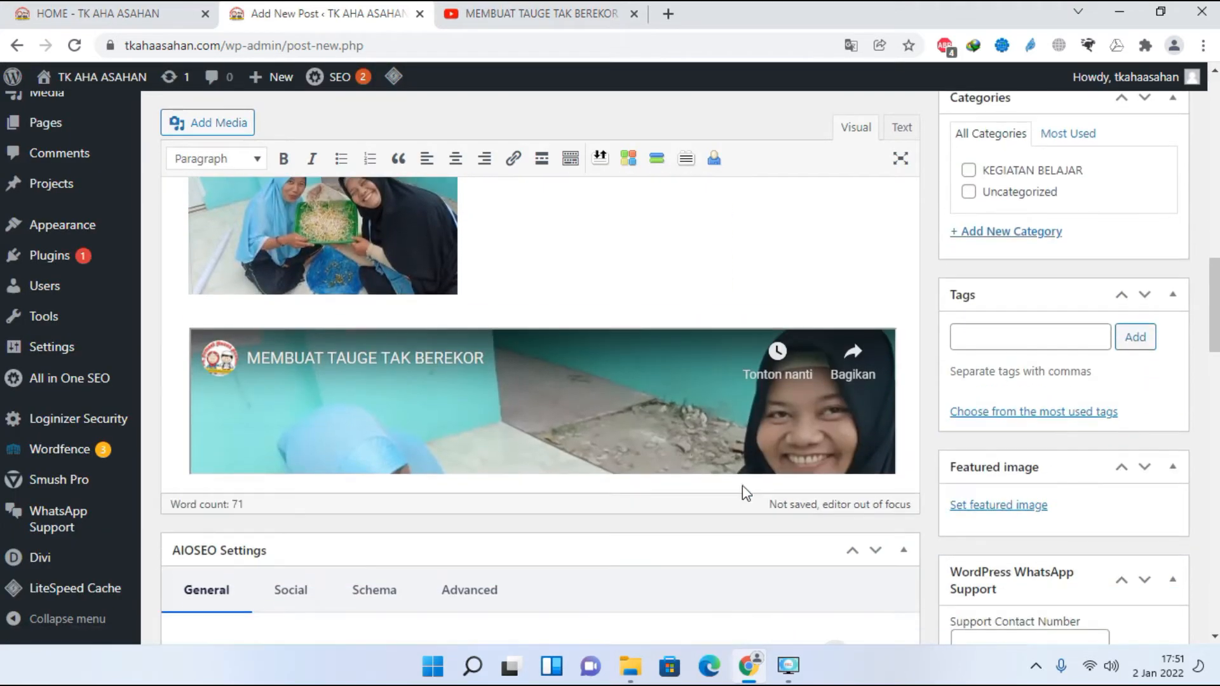
Step: Set the post's page layout to No Sidebar and assign the post to the KEGIATAN BELAJAR category
scroll(651, 409, "down", 3)
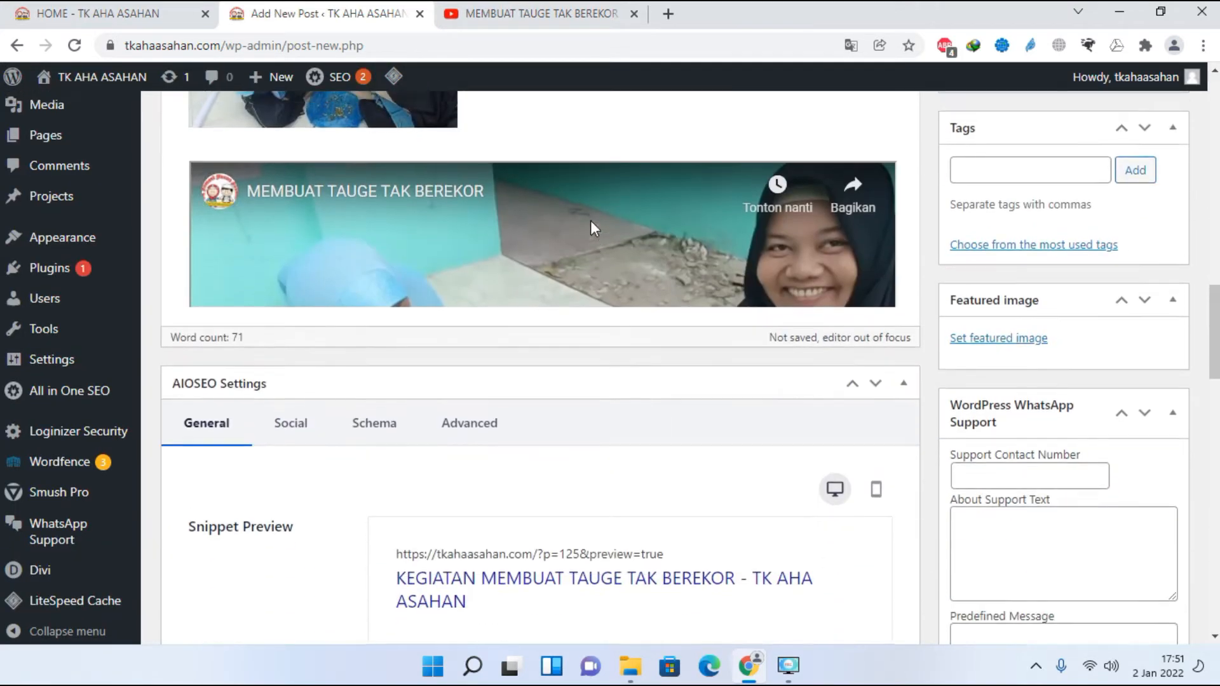
scroll(590, 219, "up", 1)
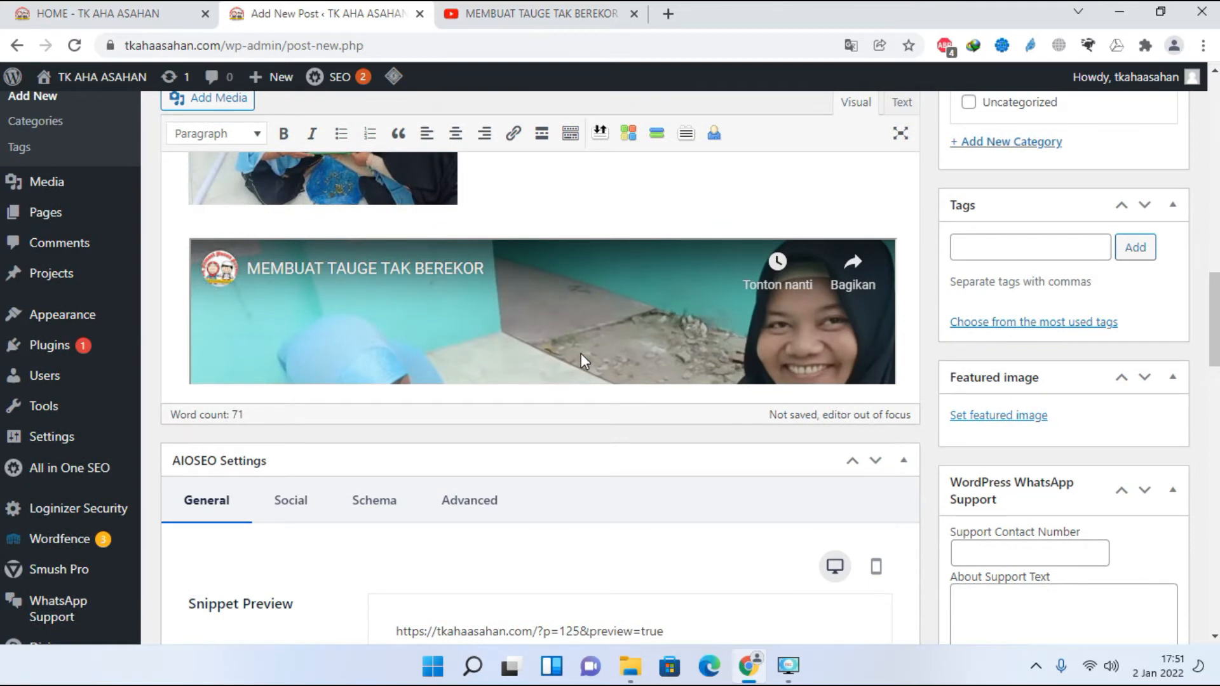
scroll(581, 361, "up", 5)
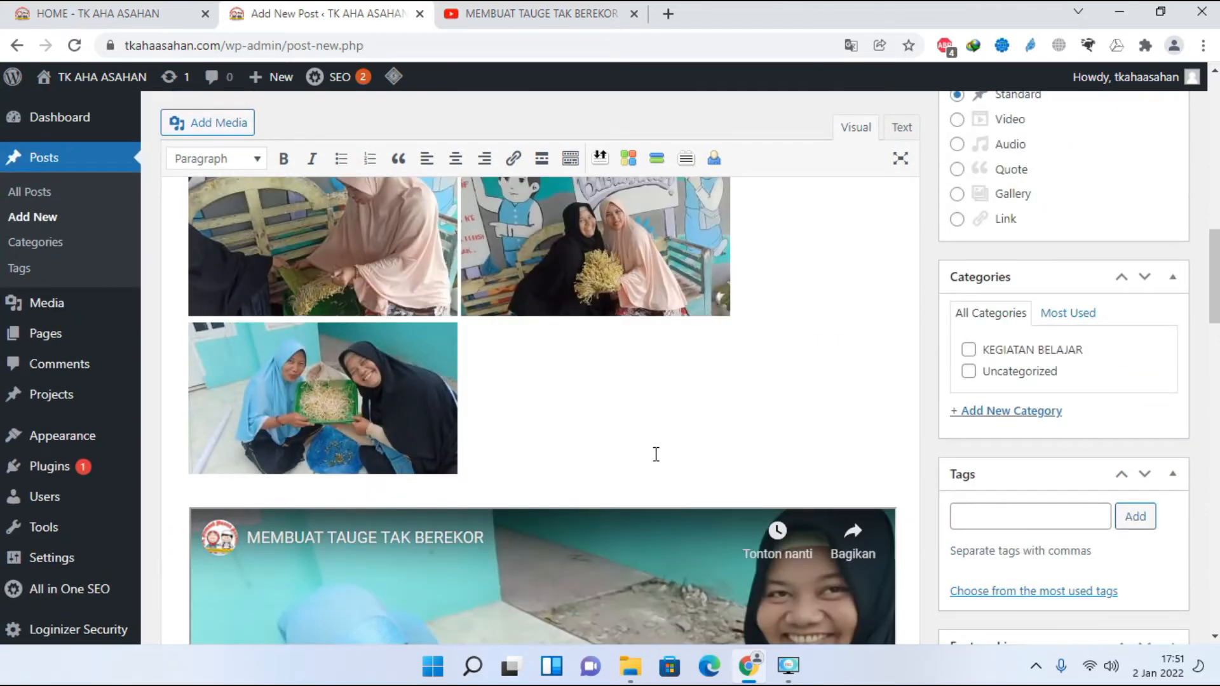
scroll(654, 455, "up", 3)
scroll(764, 467, "up", 3)
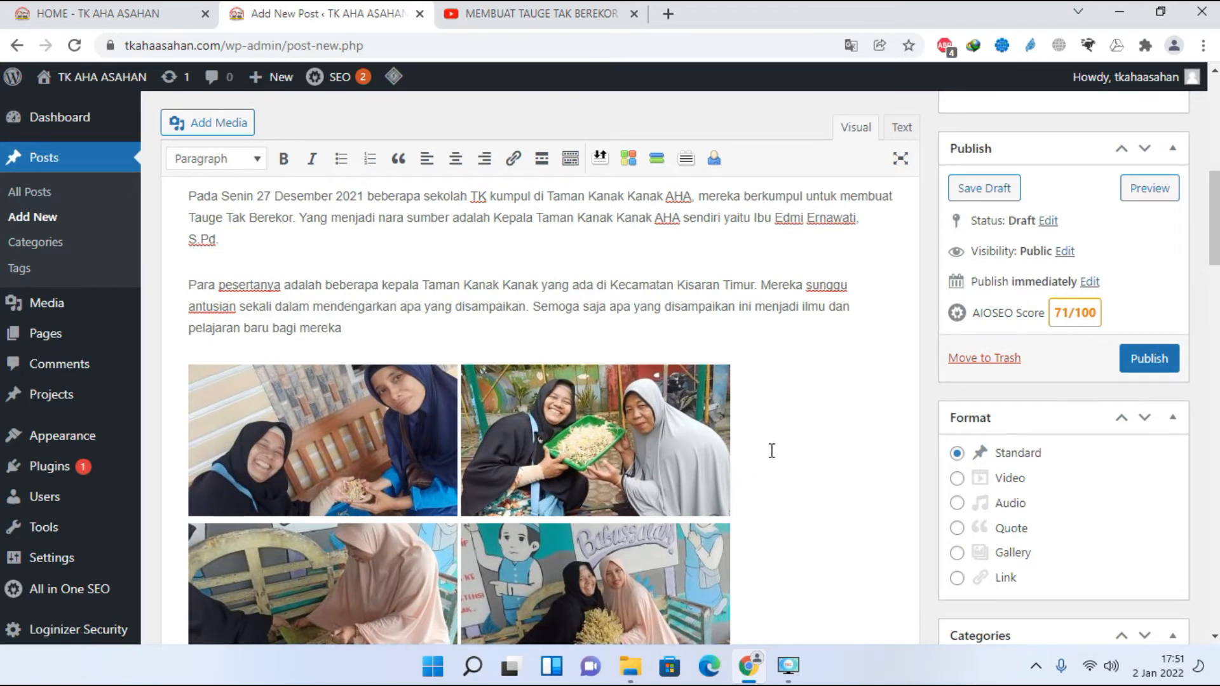
scroll(771, 451, "up", 6)
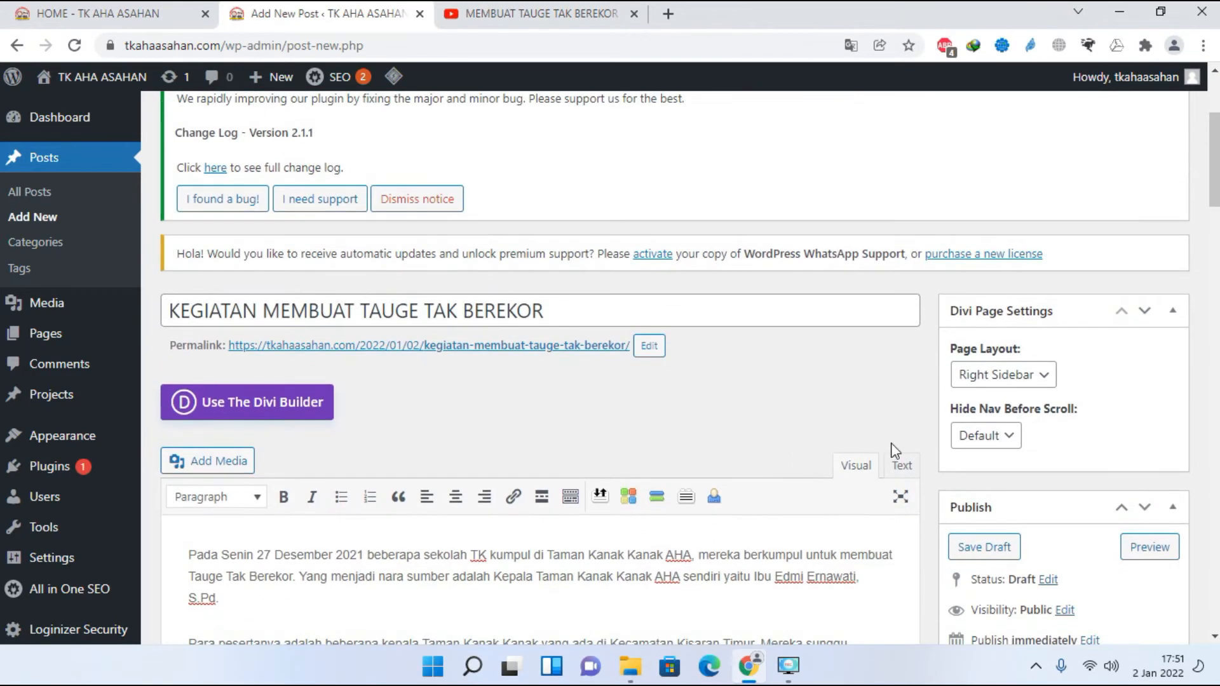
left_click(1043, 380)
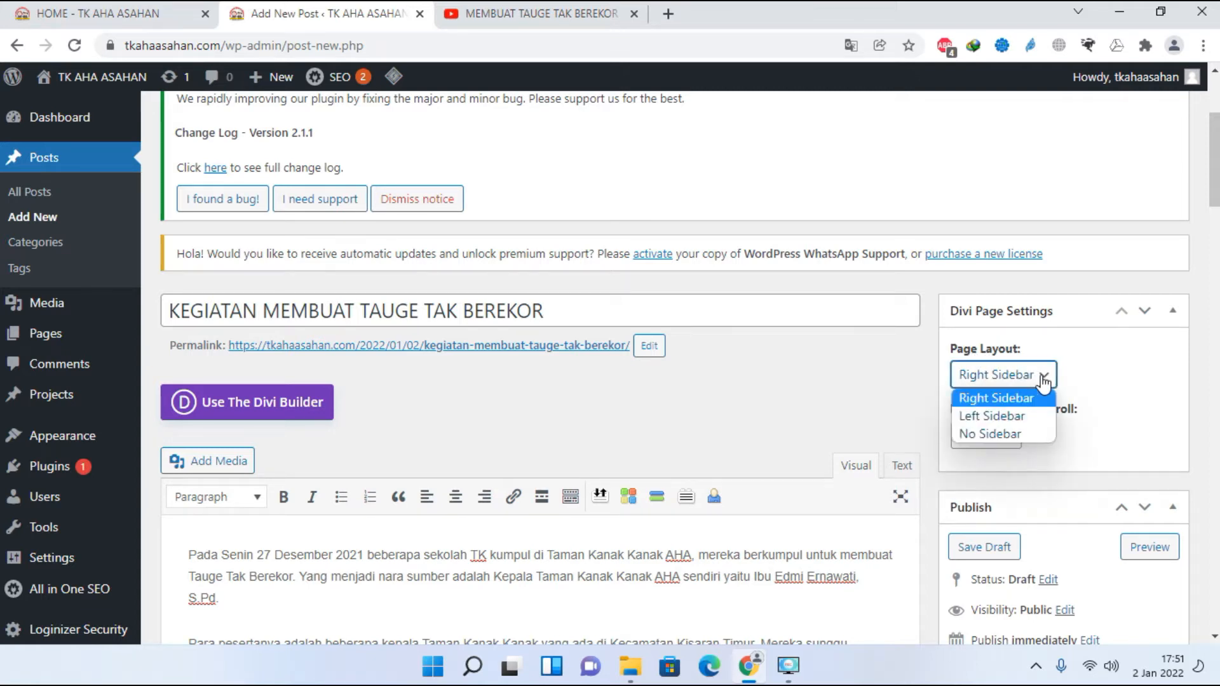
left_click(1028, 433)
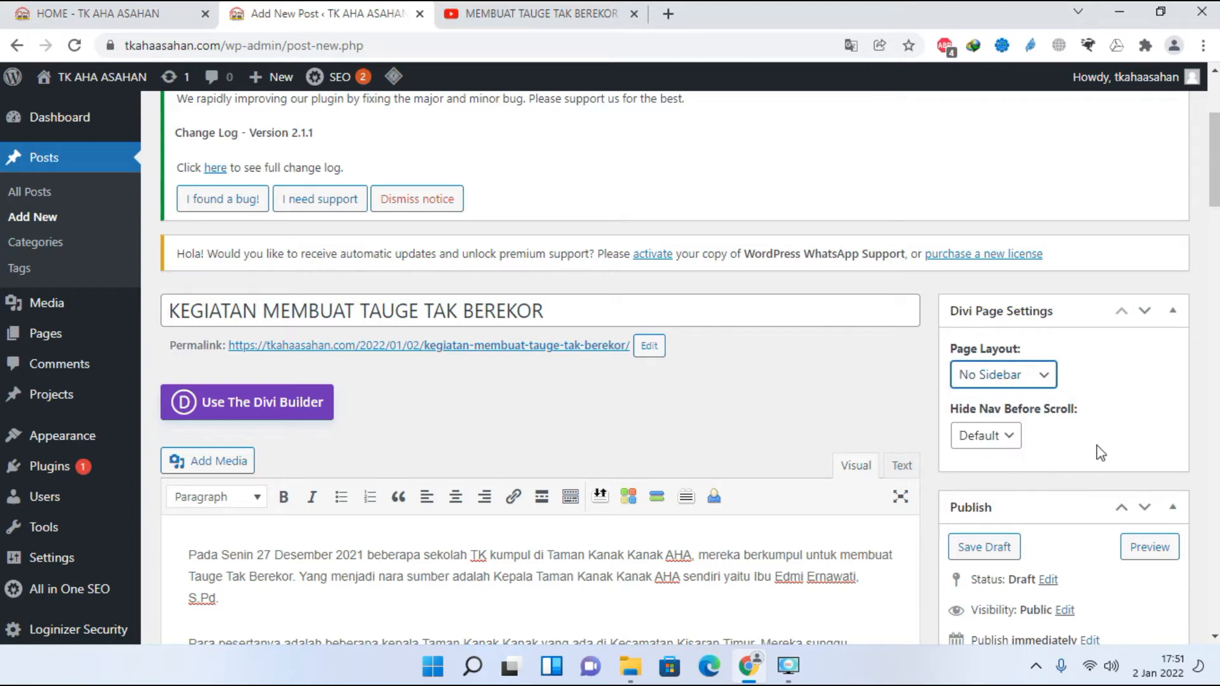
scroll(1099, 447, "down", 3)
scroll(1102, 456, "down", 7)
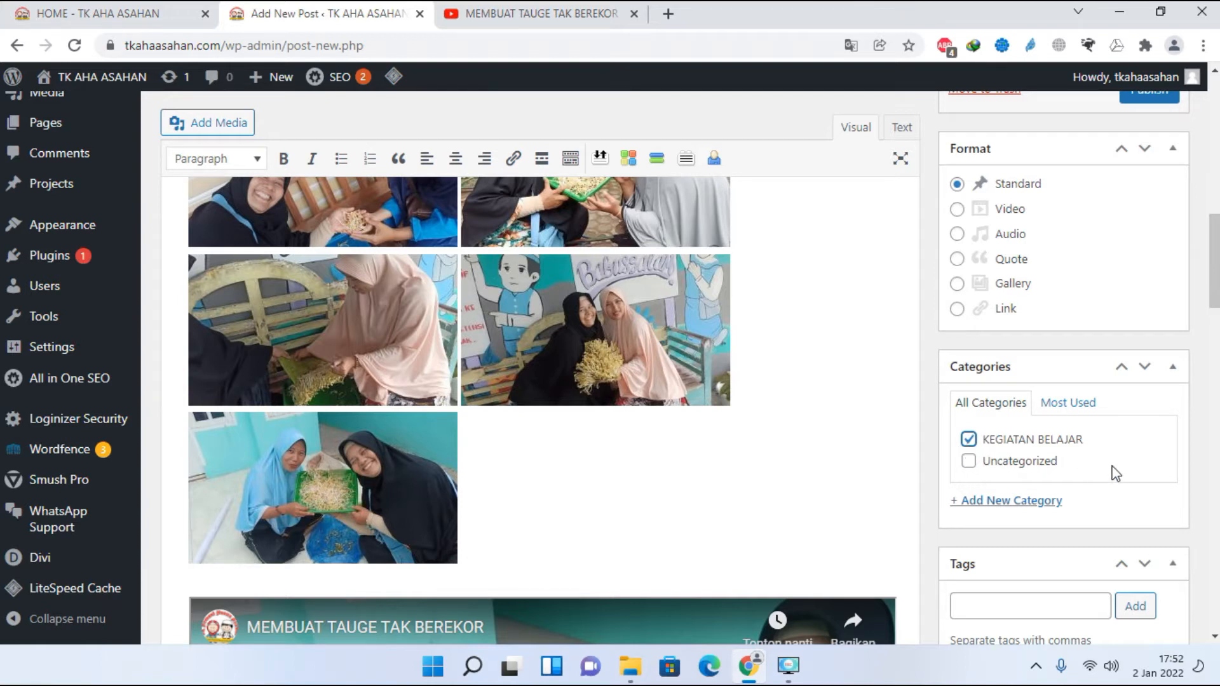
Step: Set the media library photo IMG_20211210_154654.jpg, two women holding bean sprouts before a mural, as the post's featured image
scroll(1115, 473, "down", 1)
scroll(1109, 458, "down", 2)
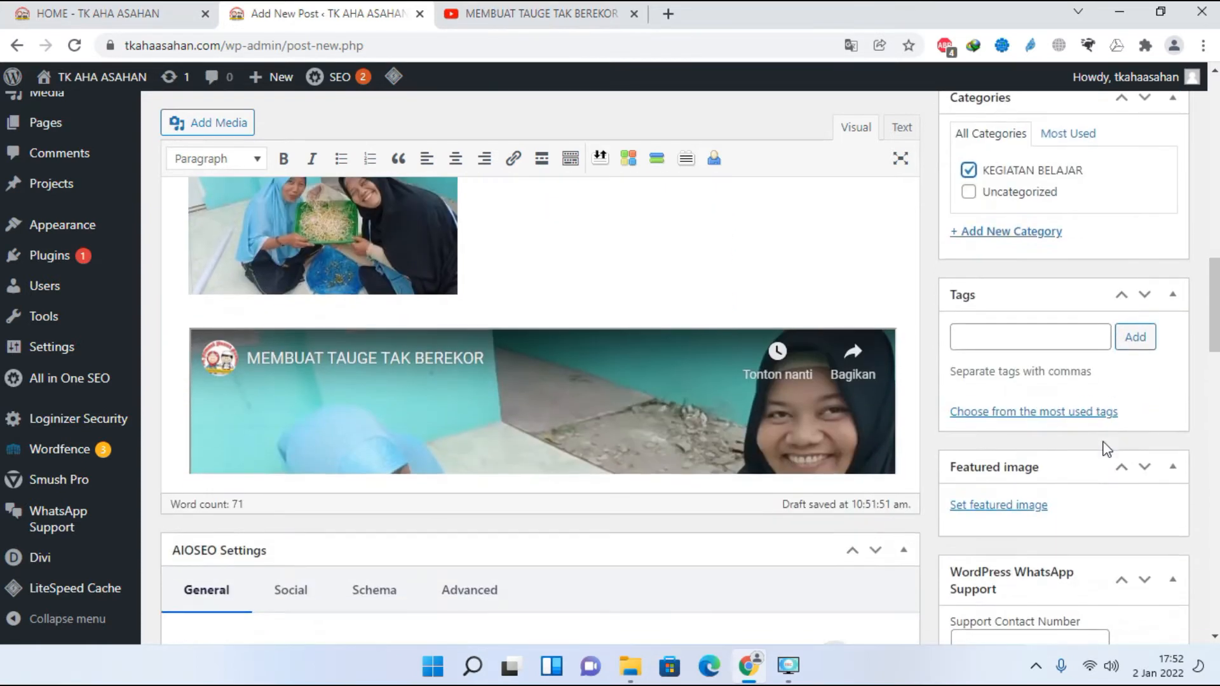
scroll(1103, 438, "down", 1)
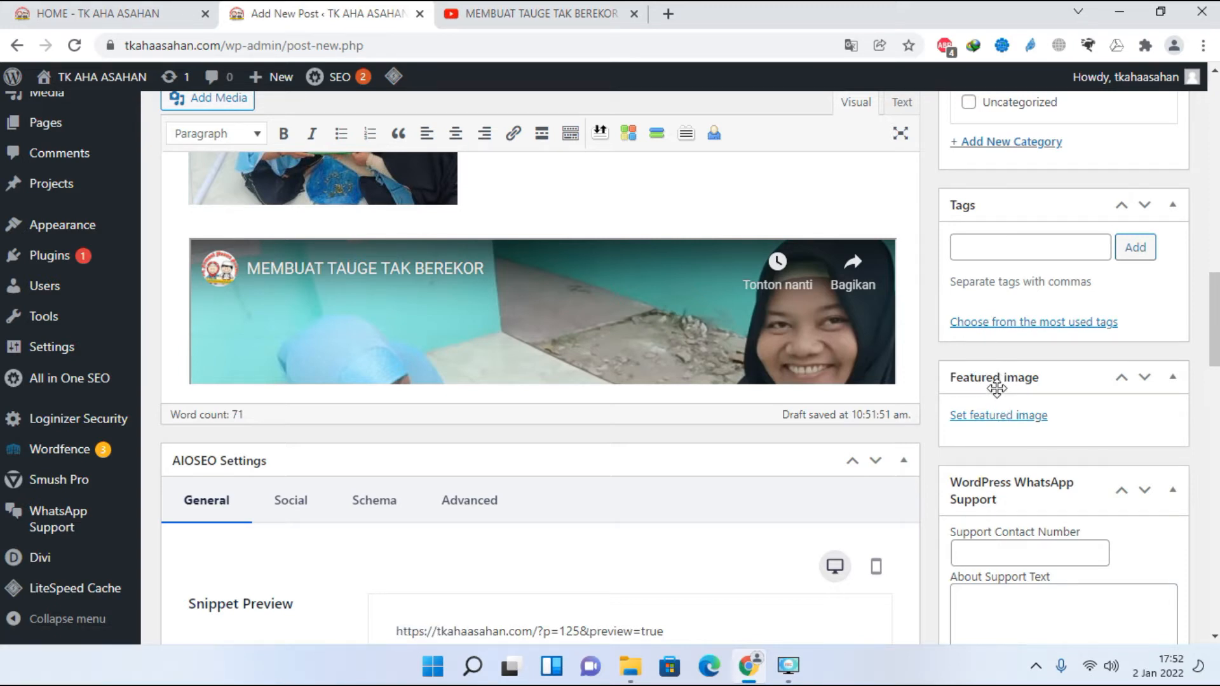
left_click(1008, 422)
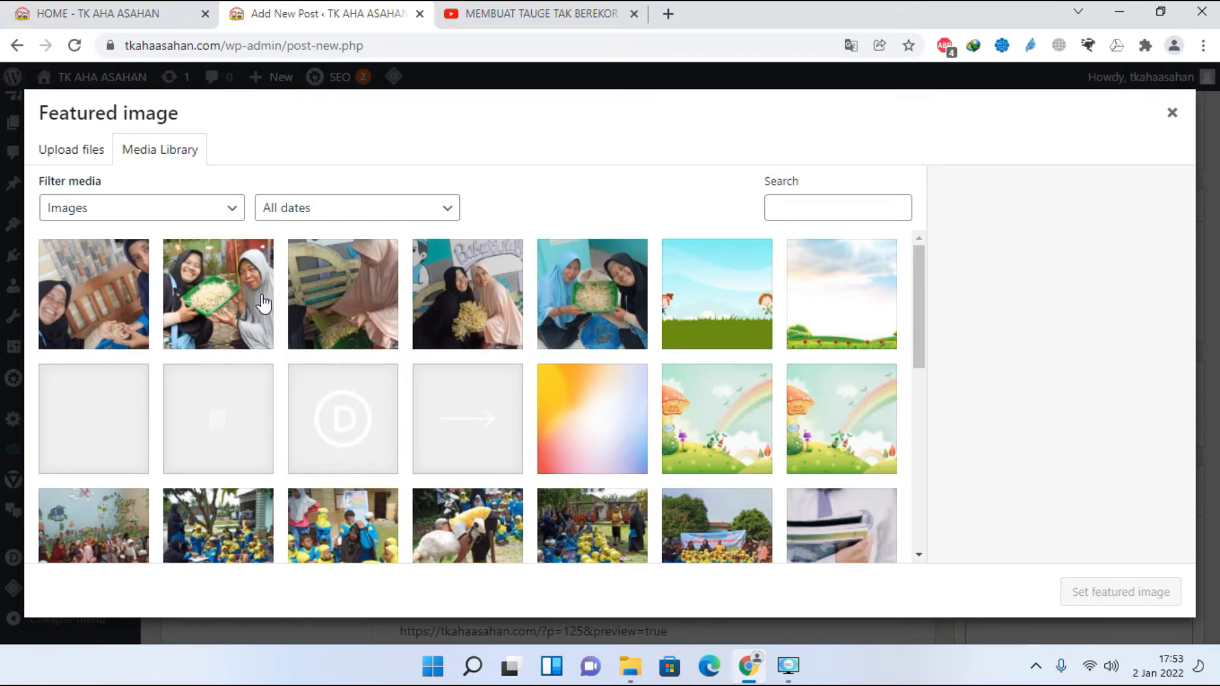
left_click(453, 298)
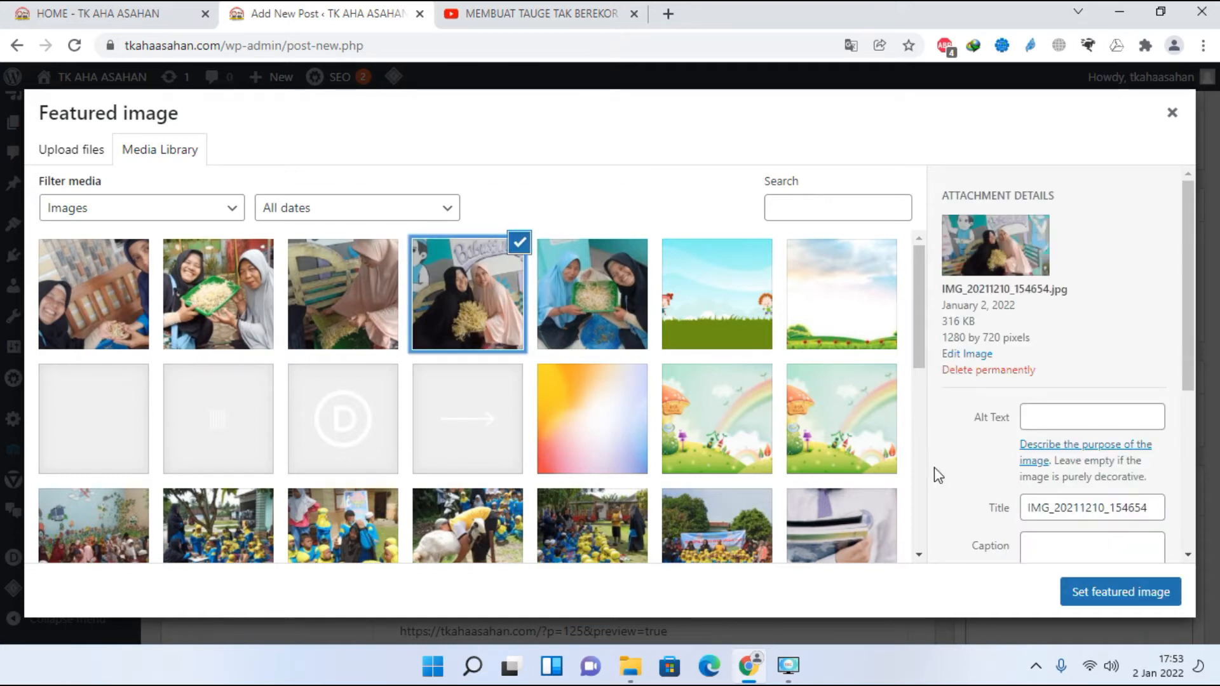
left_click(1116, 602)
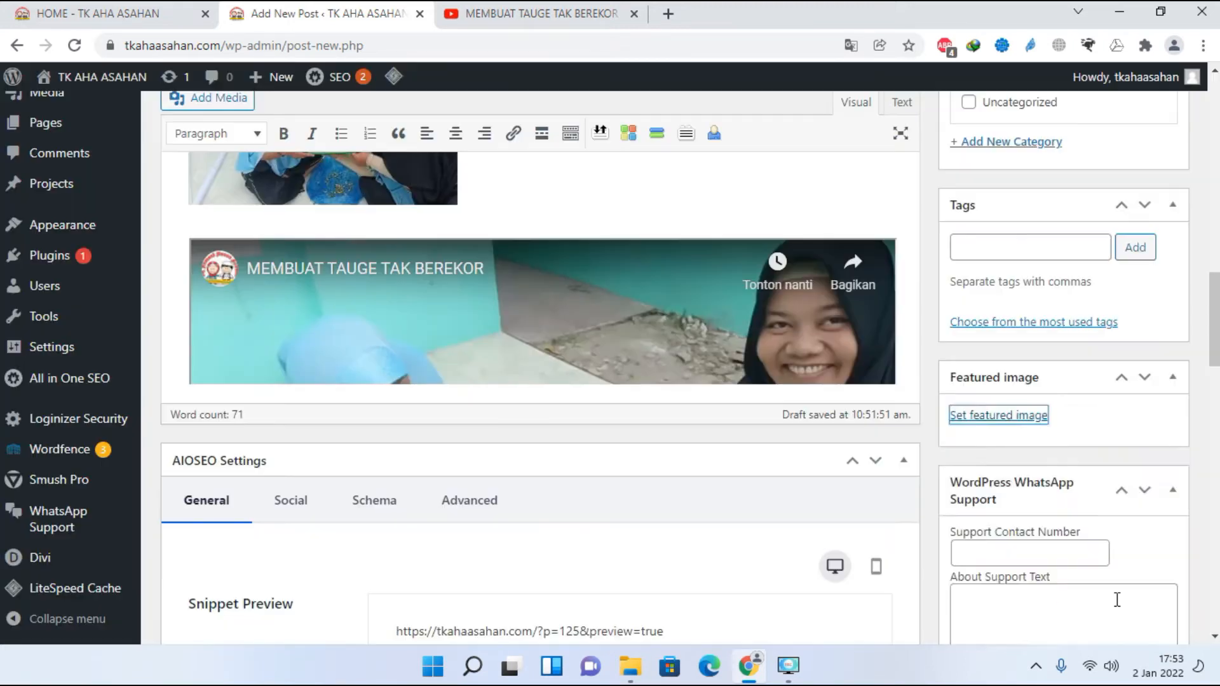
Step: Publish the KEGIATAN MEMBUAT TAUGE TAK BEREKOR post
scroll(1116, 602, "down", 5)
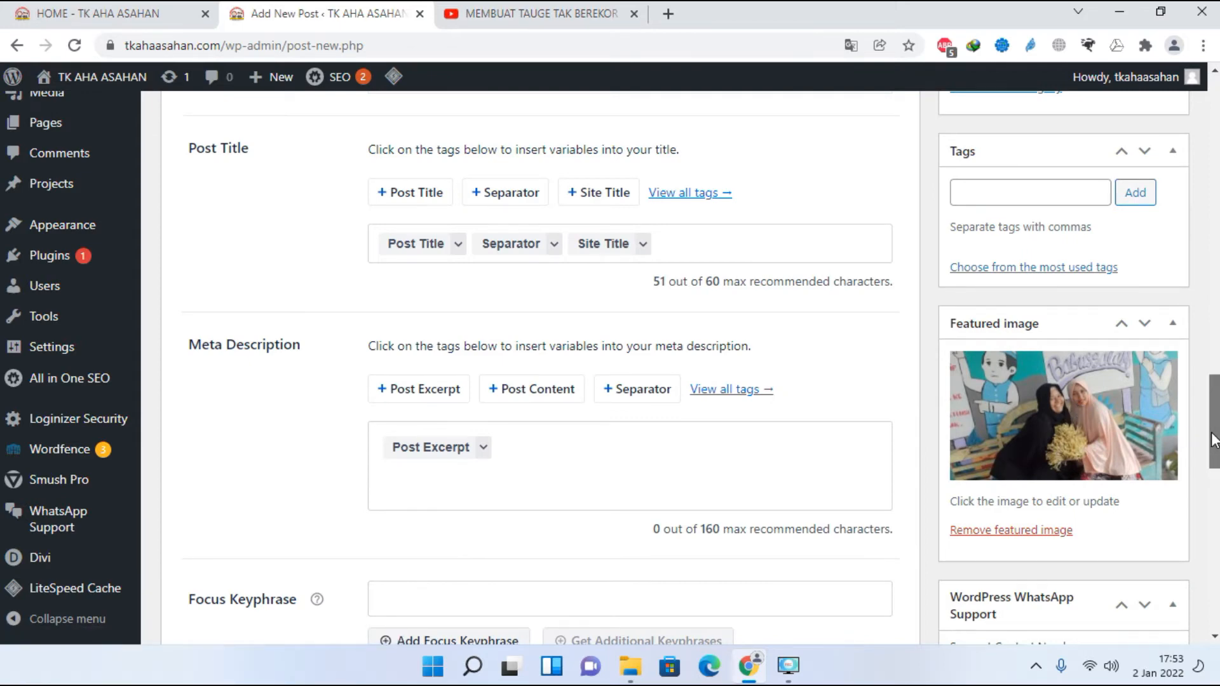
left_click_drag(1214, 440, 1215, 220)
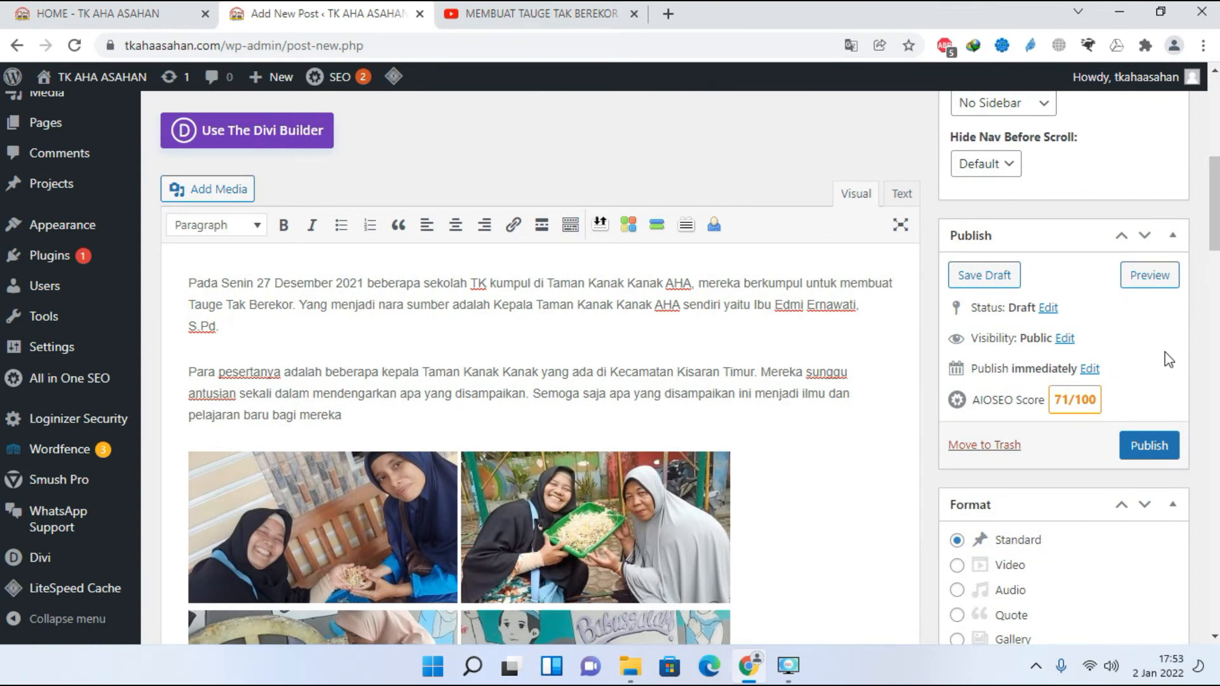
left_click(1149, 446)
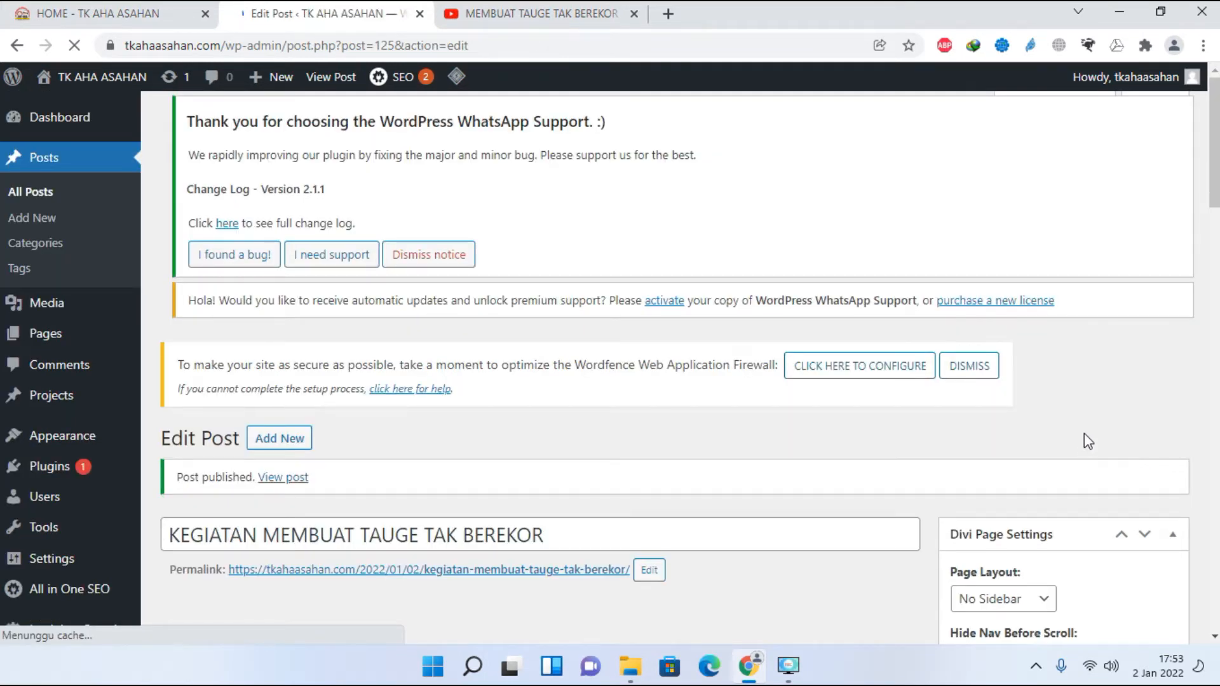
Step: Open the published post's live page from its permalink
scroll(706, 469, "down", 1)
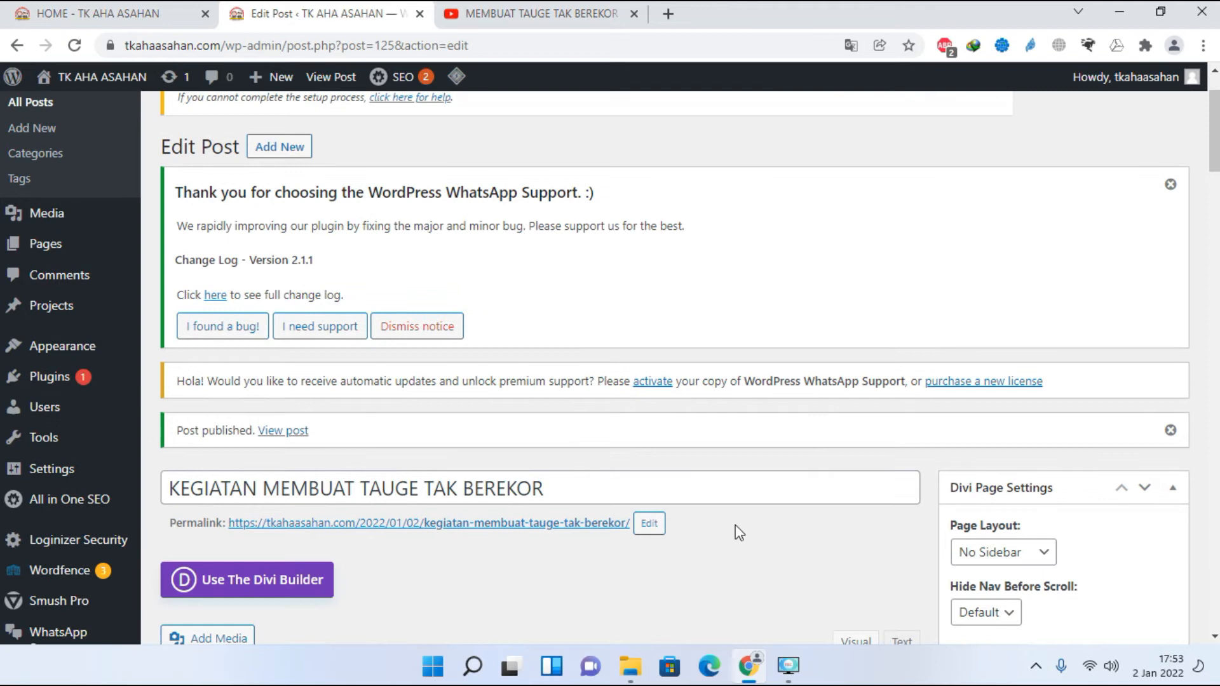
scroll(735, 525, "down", 1)
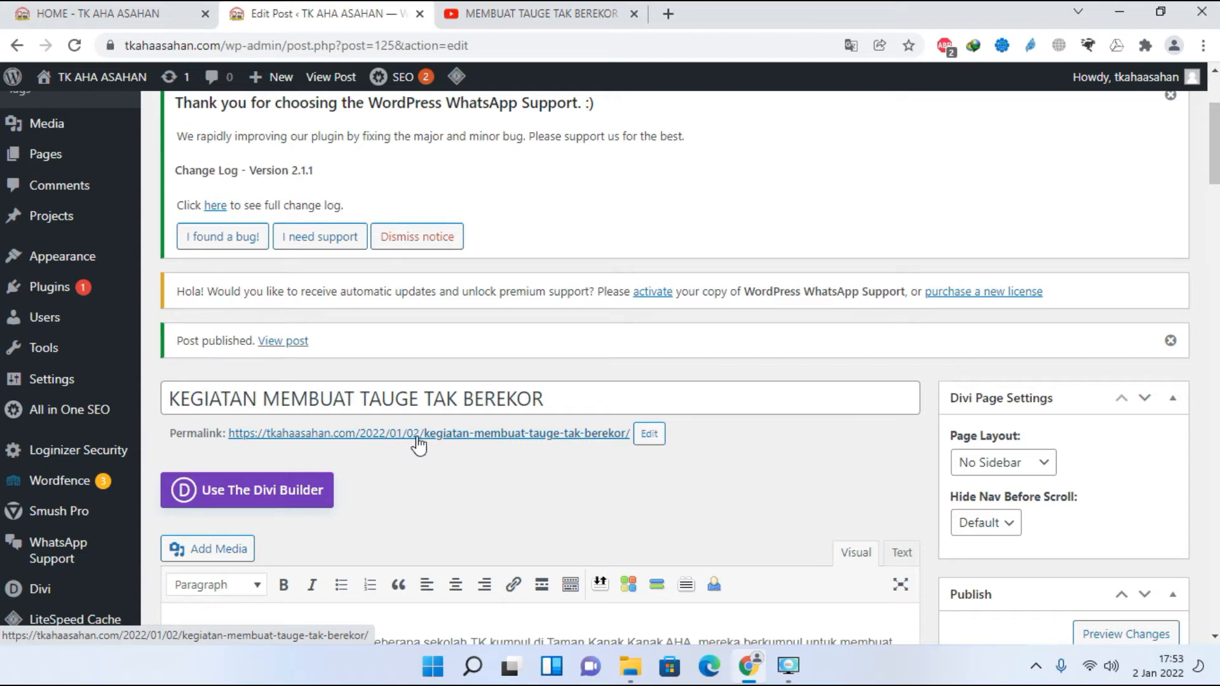
left_click(456, 436)
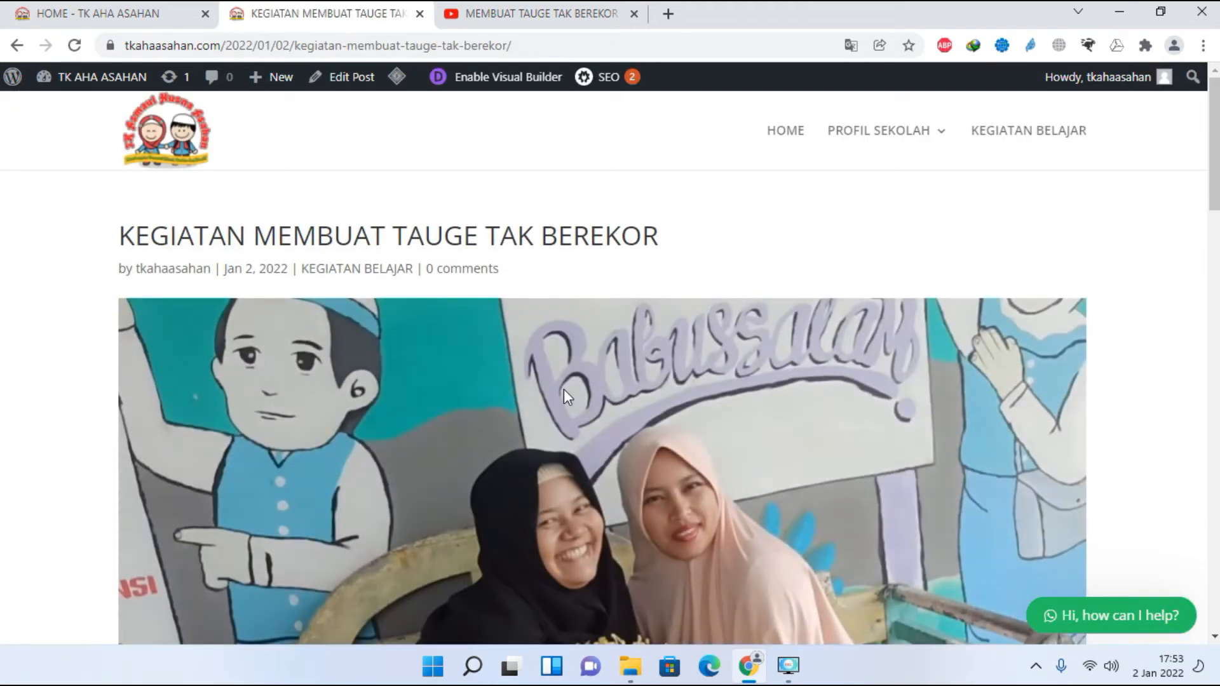
Step: Review the published post's featured image, text, photo gallery and embedded YouTube video
scroll(563, 389, "down", 6)
scroll(574, 397, "up", 4)
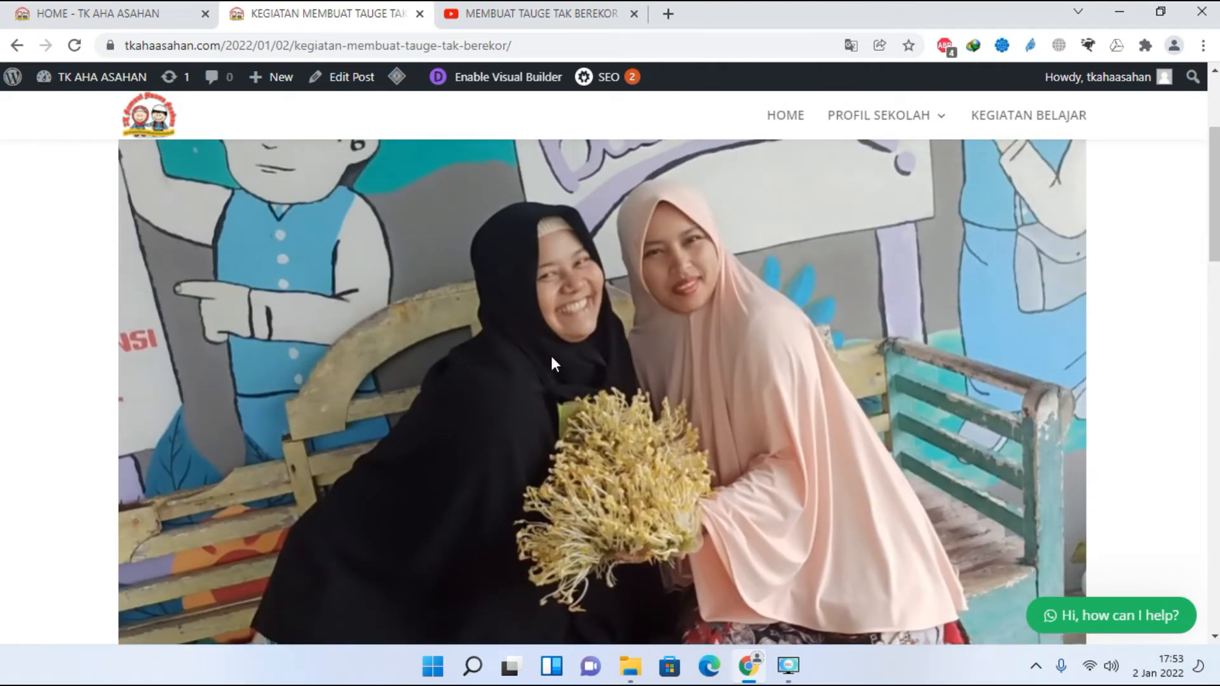
scroll(551, 387, "up", 1)
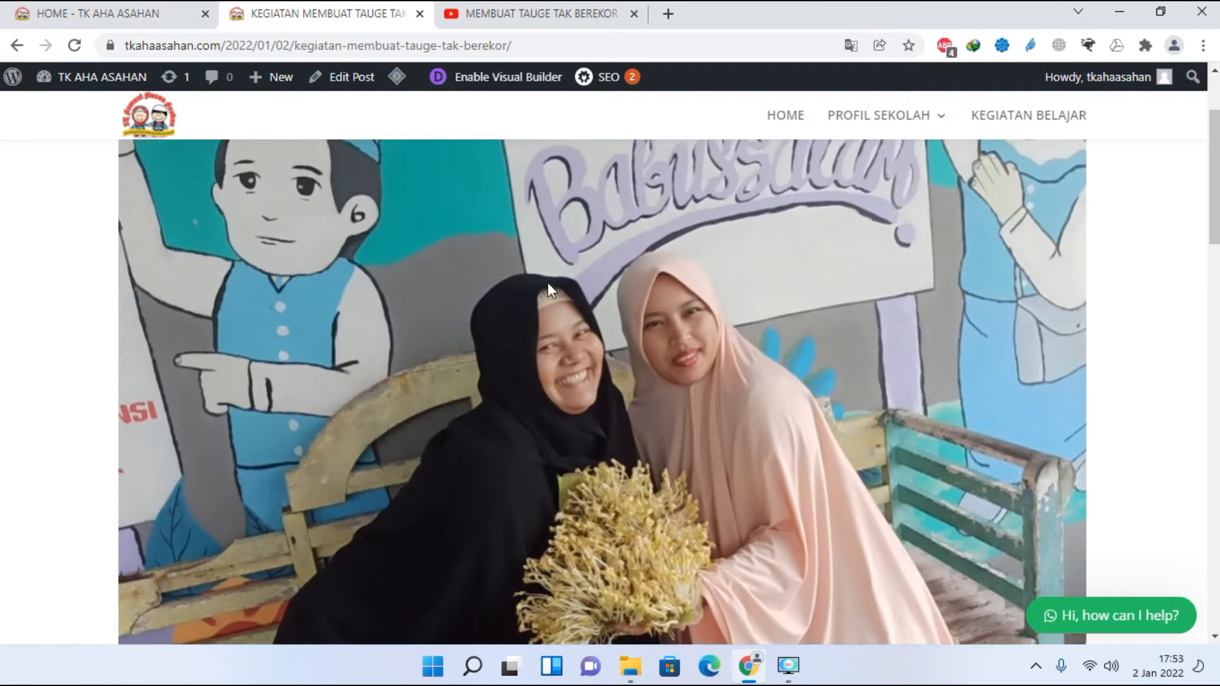
scroll(569, 348, "down", 9)
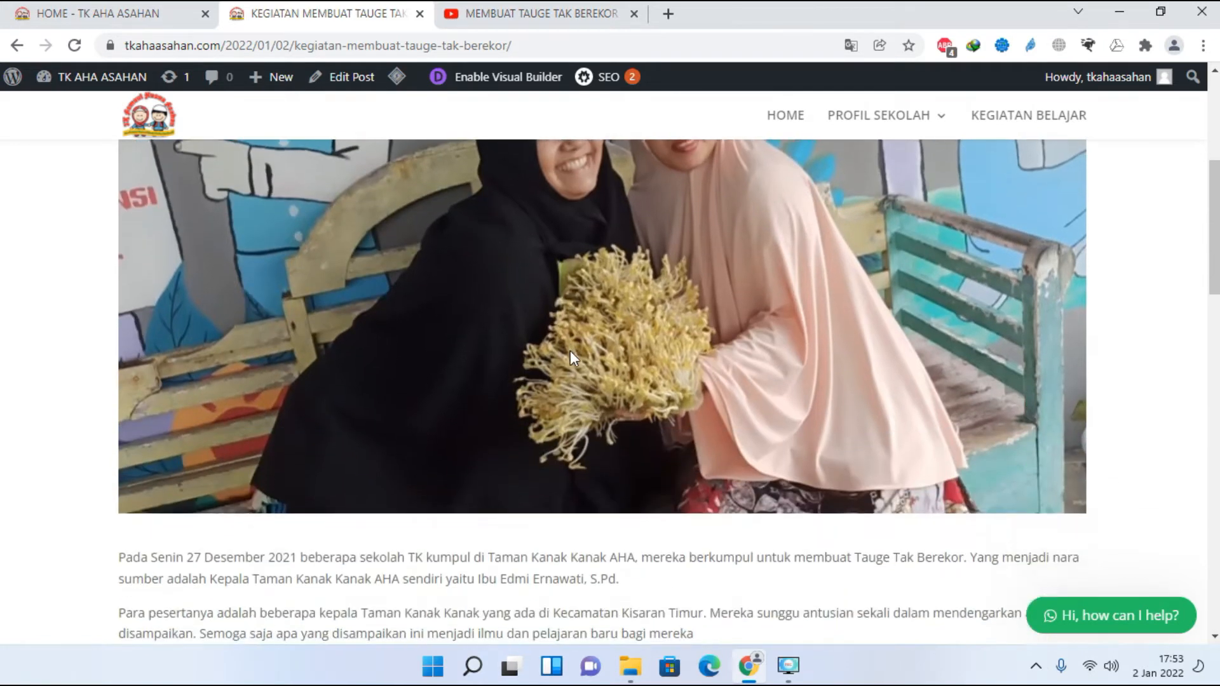
scroll(588, 446, "down", 5)
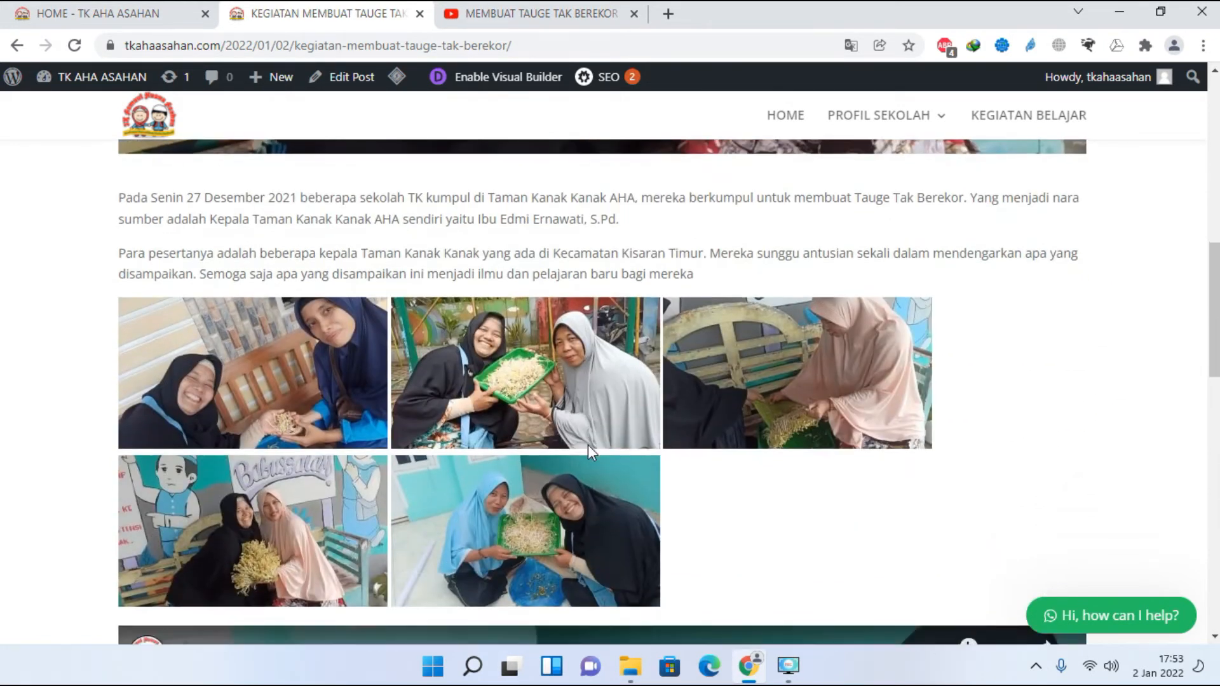
scroll(588, 445, "up", 1)
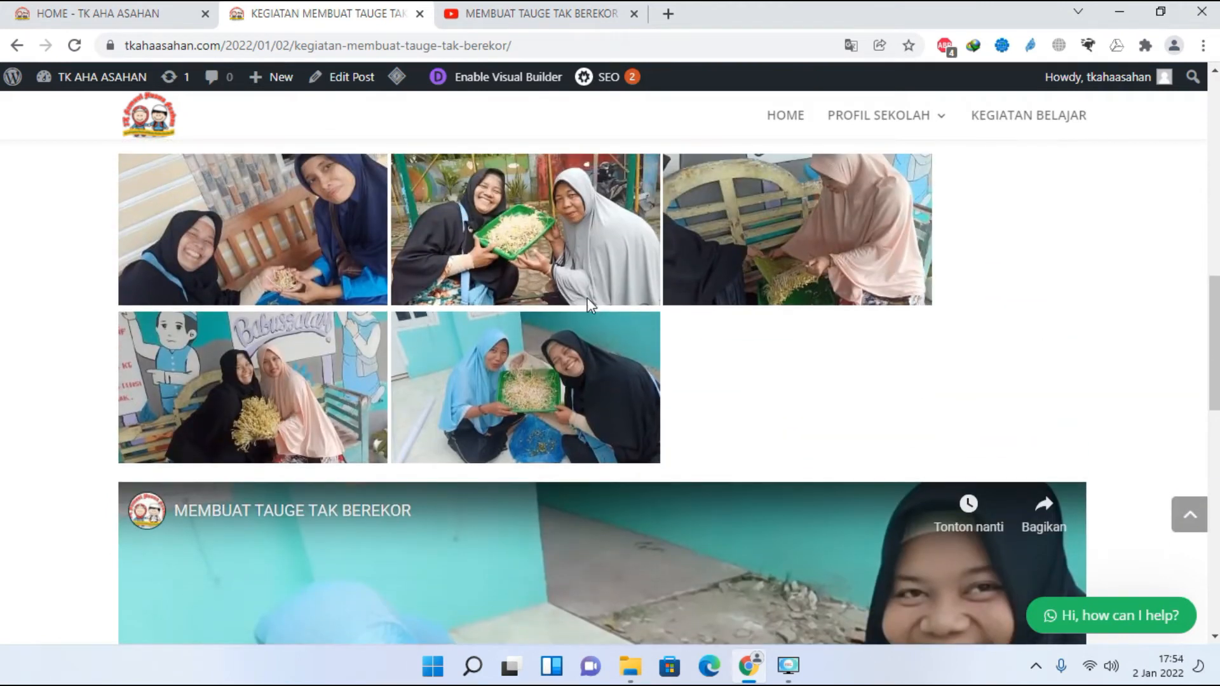
scroll(593, 386, "down", 2)
scroll(593, 386, "down", 3)
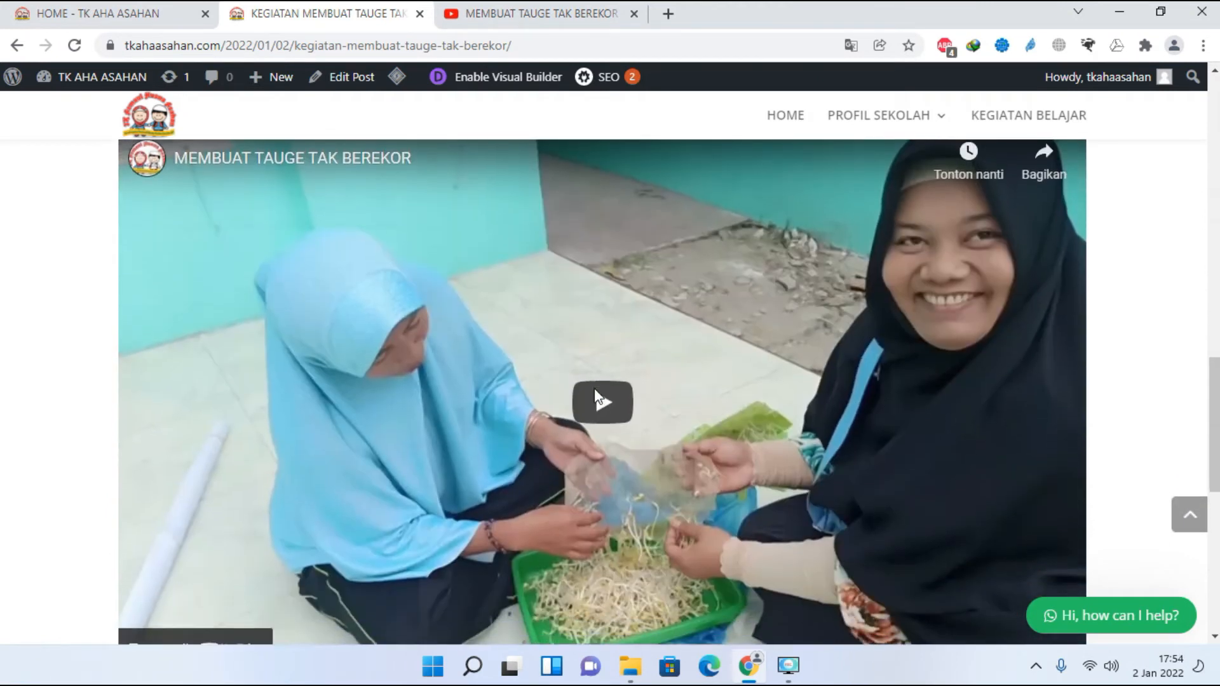
scroll(646, 378, "up", 3)
scroll(647, 377, "up", 12)
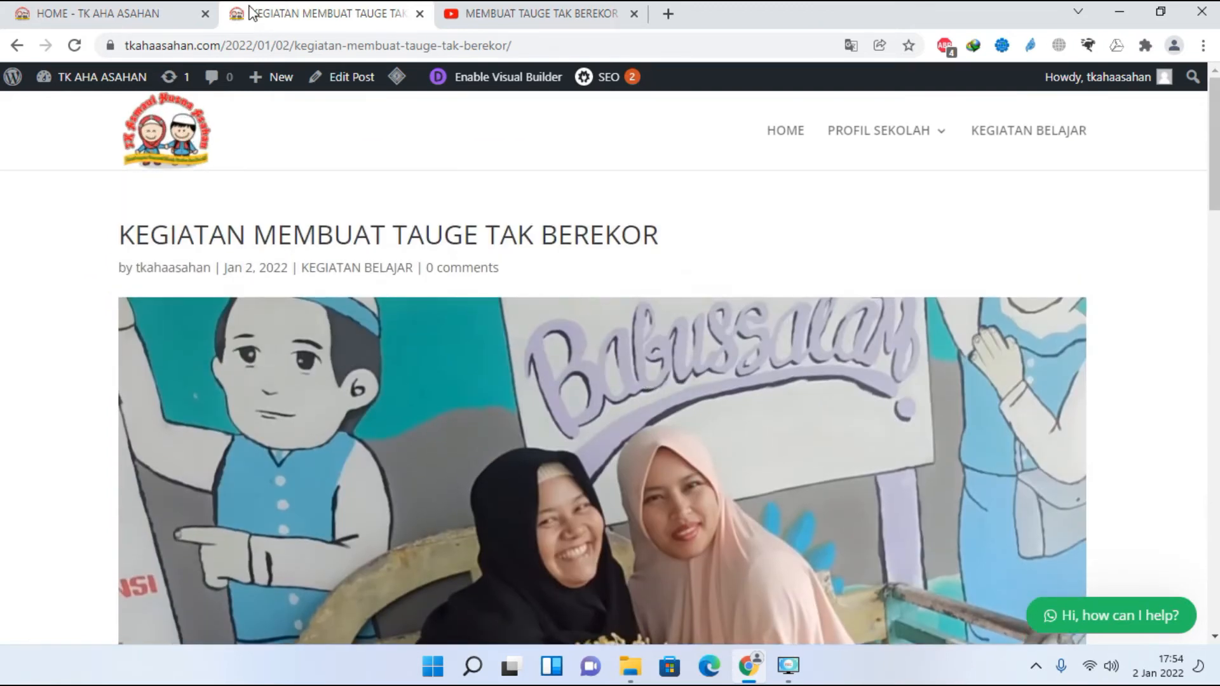
Step: Switch to the site's open home page, reload it and find the new post in its blog slider
left_click(110, 14)
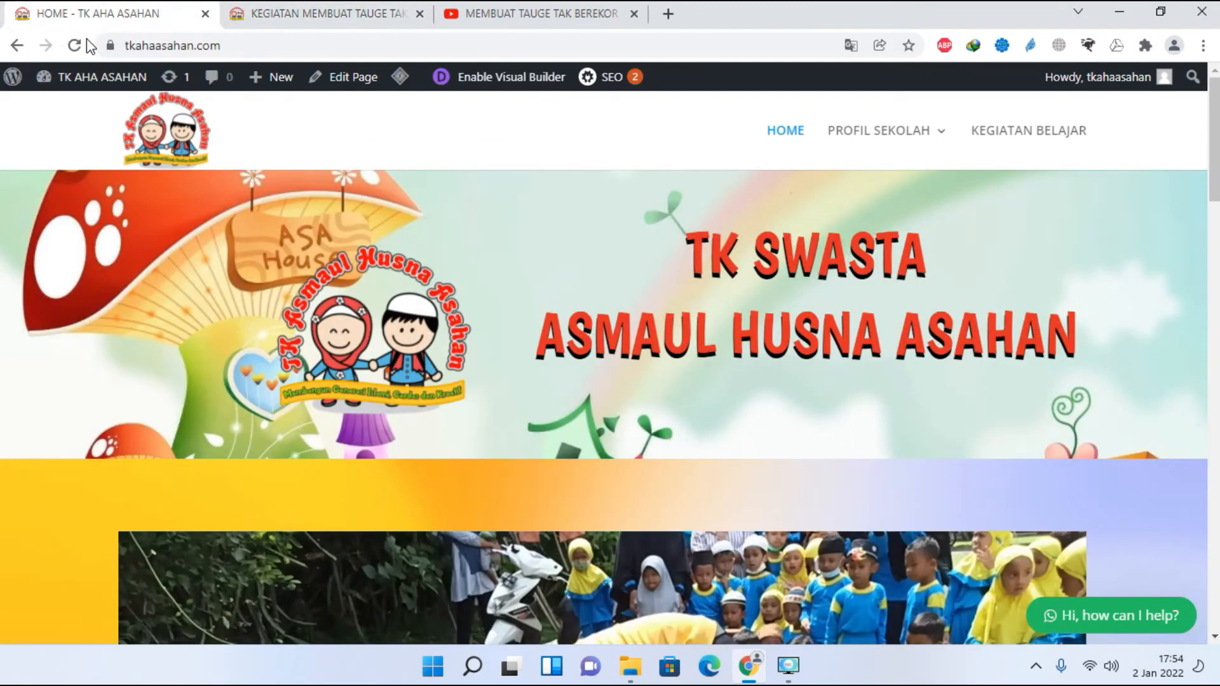
left_click(76, 48)
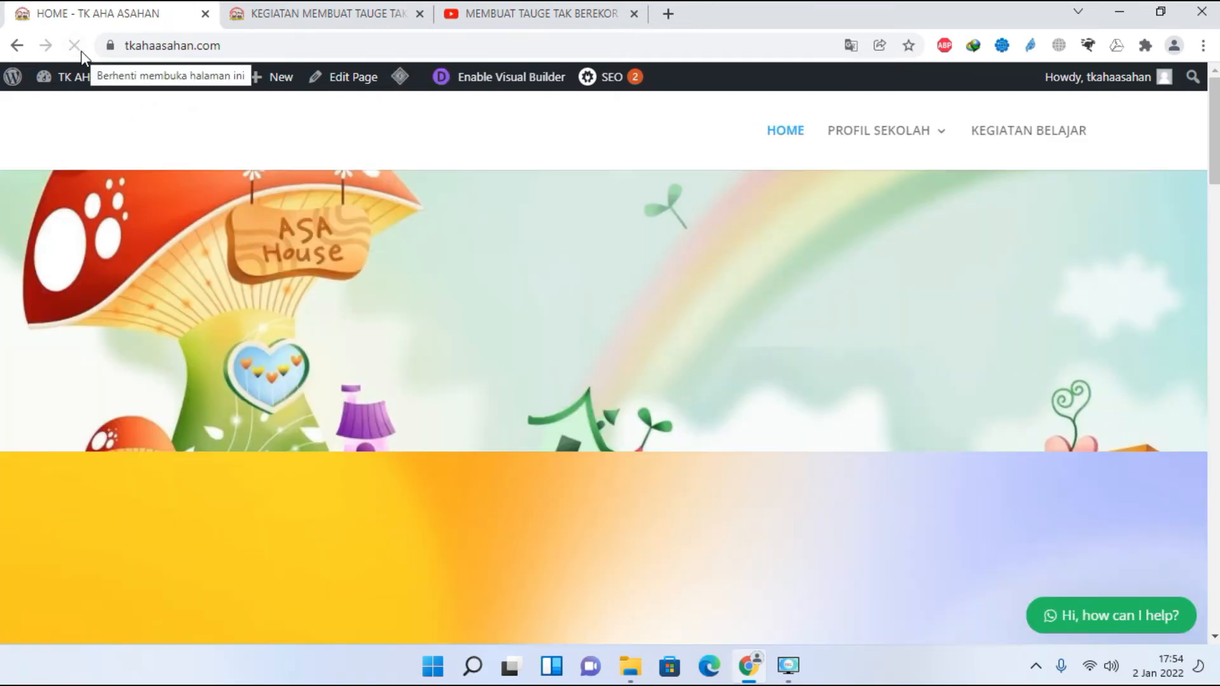
scroll(315, 201, "down", 6)
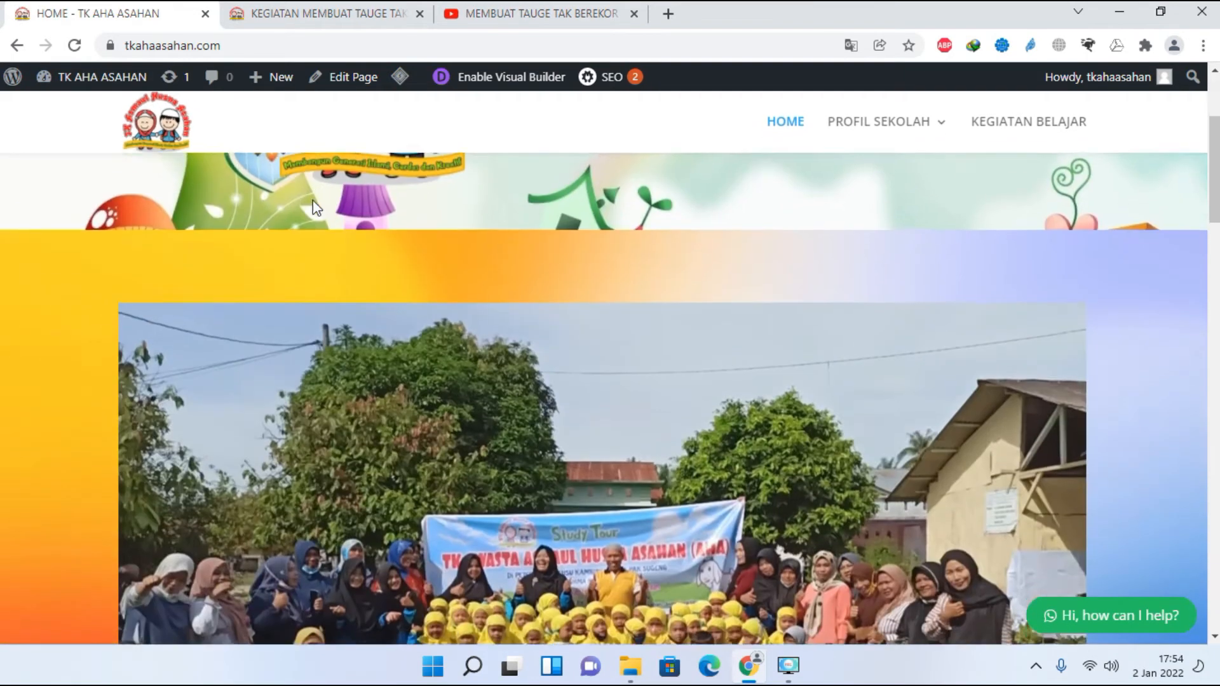
scroll(315, 201, "down", 10)
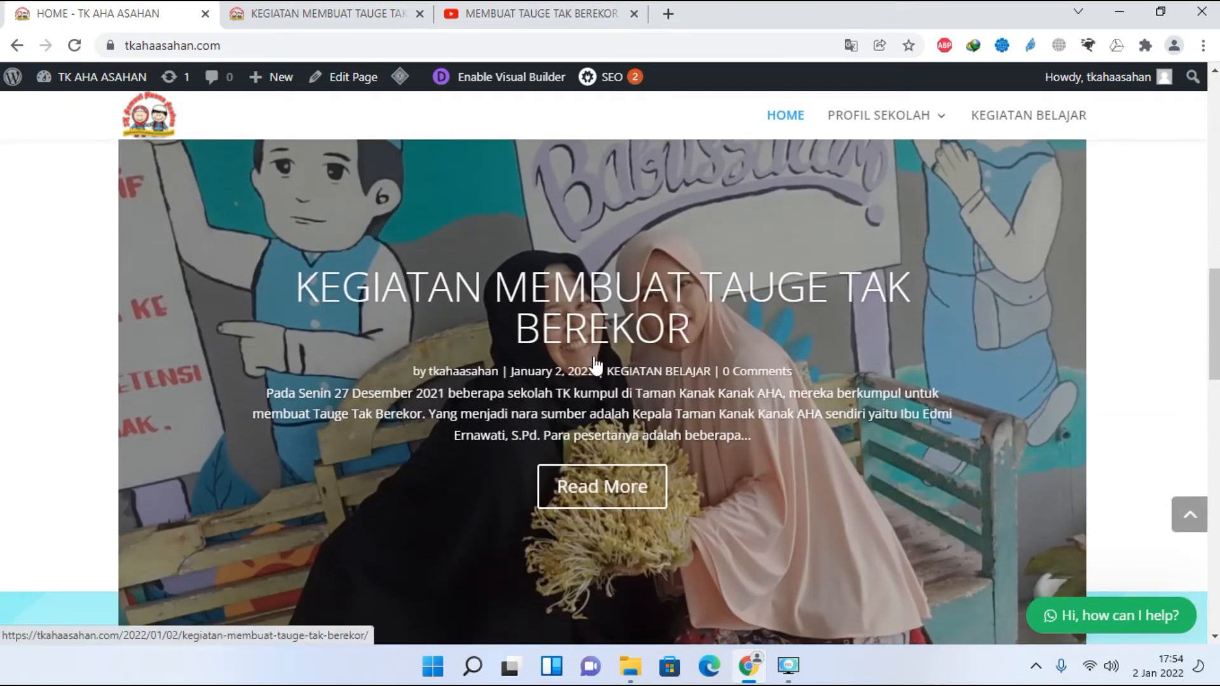
Step: Examine how the new post appears in the home page's slider and in the blog card below it
scroll(646, 372, "down", 1)
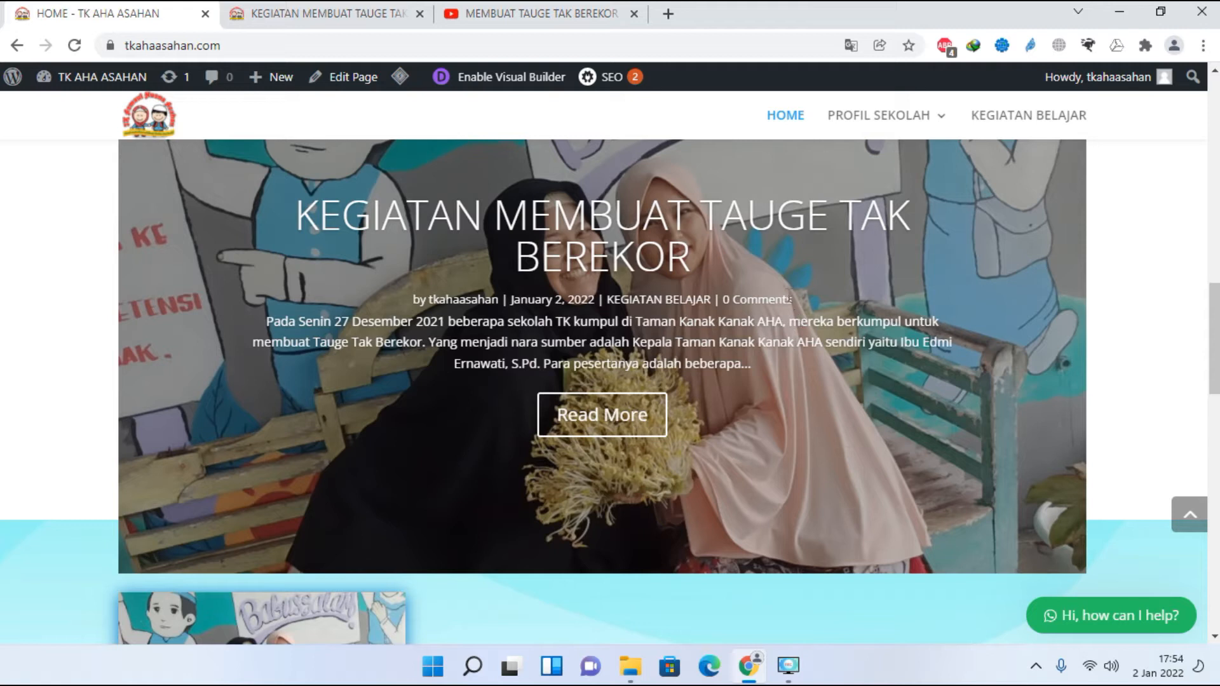
scroll(803, 367, "down", 6)
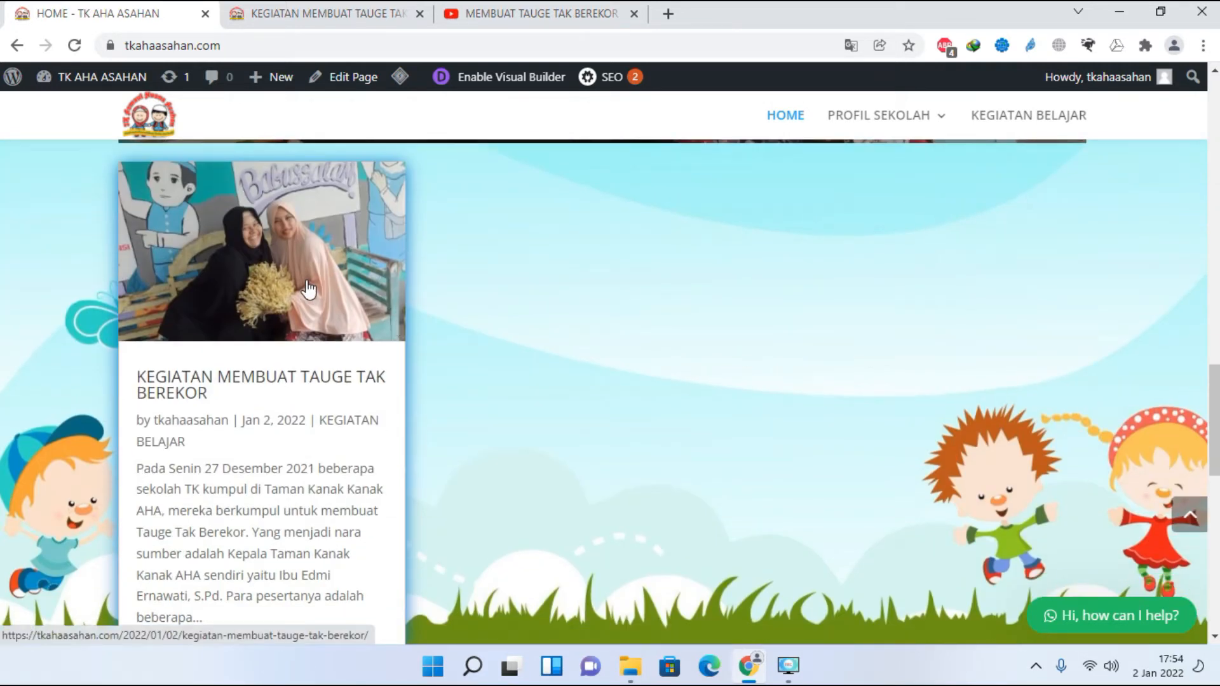
scroll(309, 292, "down", 1)
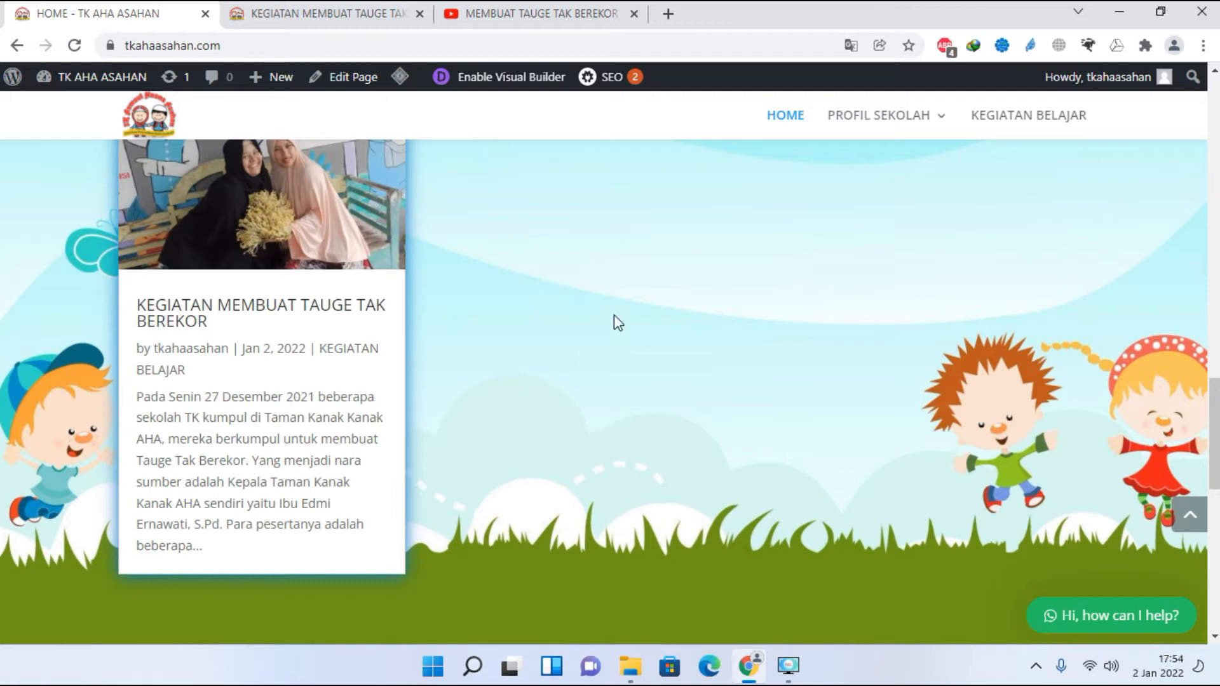
scroll(296, 434, "up", 5)
scroll(299, 432, "up", 3)
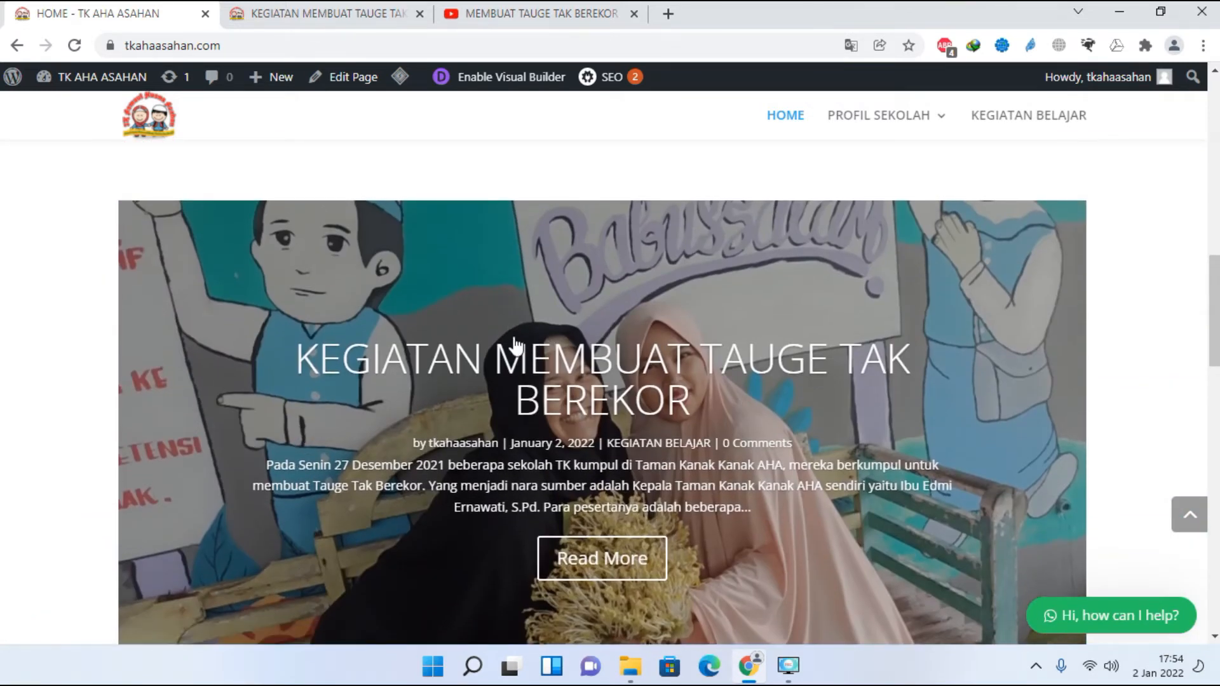
scroll(664, 406, "down", 2)
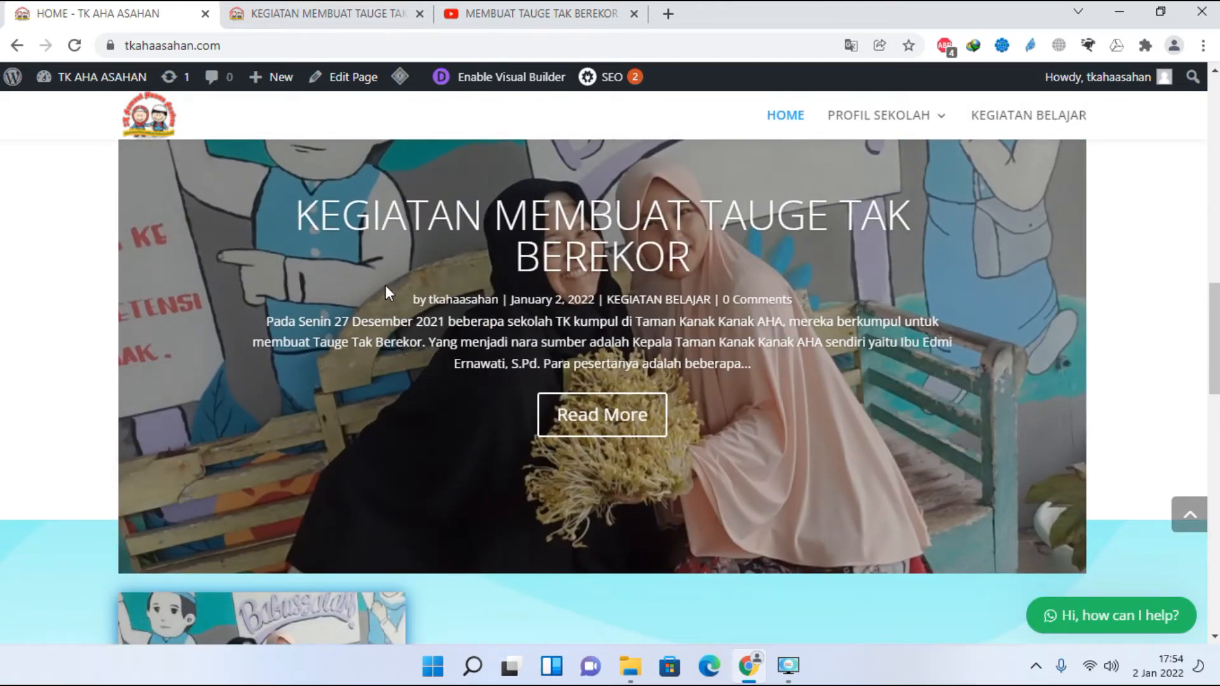
scroll(385, 291, "down", 5)
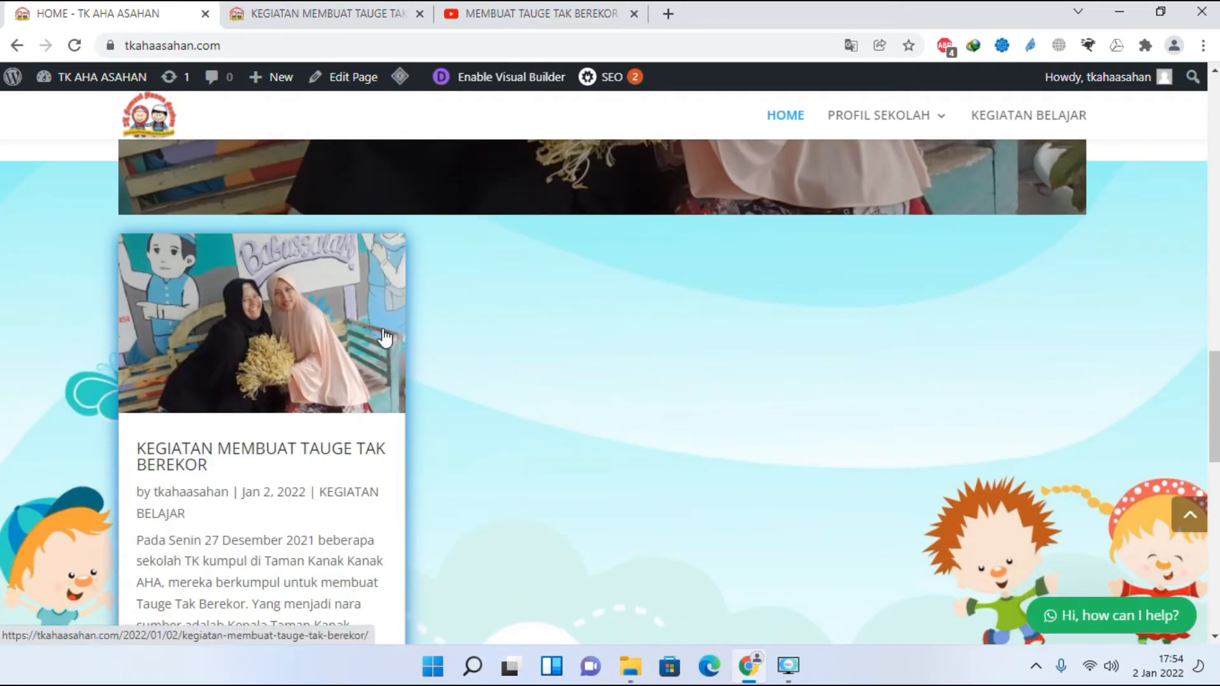
scroll(393, 348, "down", 1)
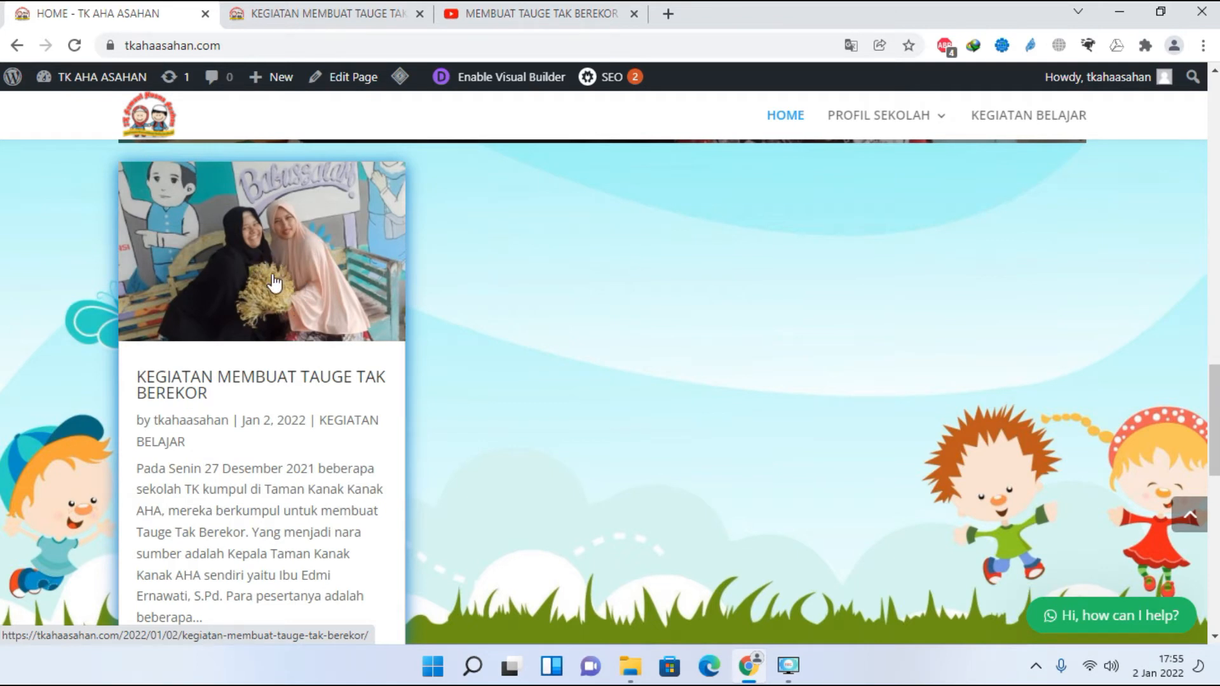
scroll(296, 336, "down", 2)
Step: Open the site's KEGIATAN BELAJAR category page and look through the post listed there
scroll(295, 333, "up", 17)
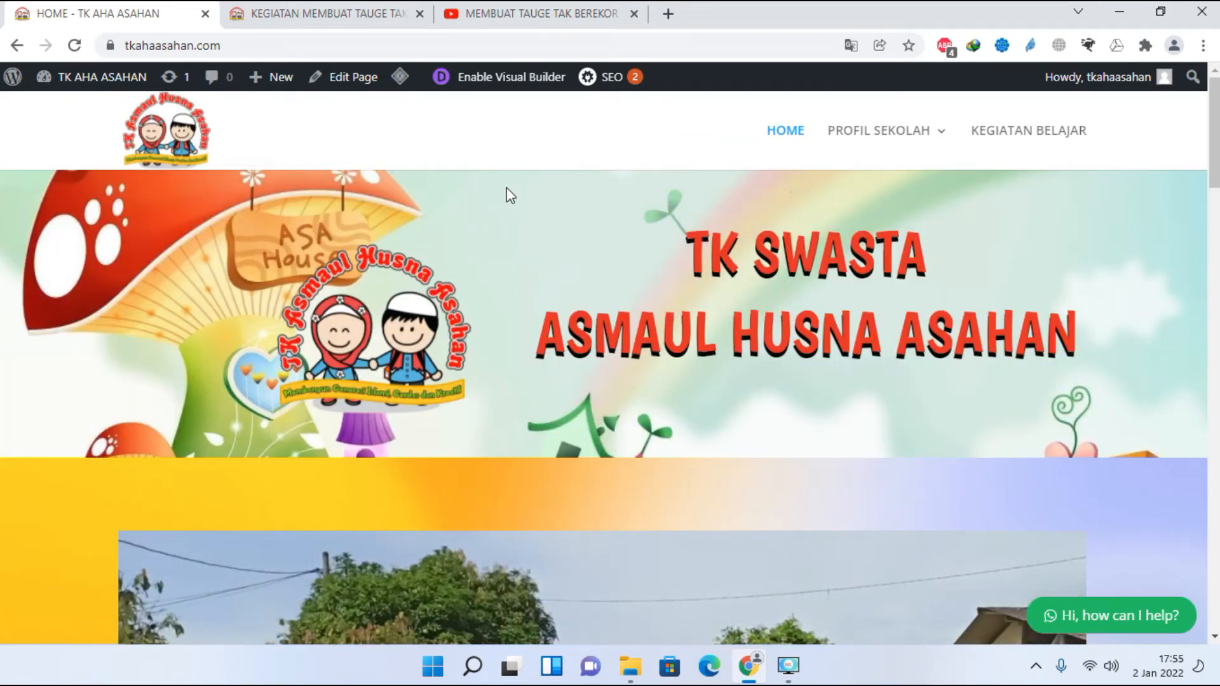
left_click(1043, 138)
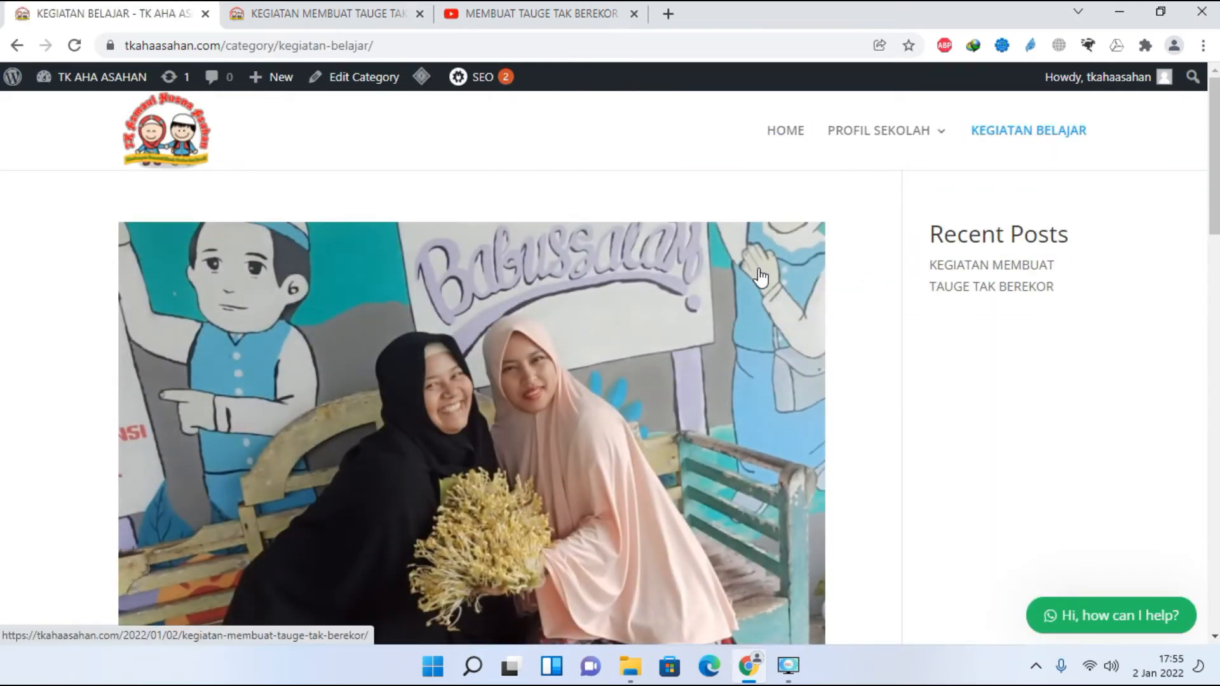
scroll(760, 276, "down", 9)
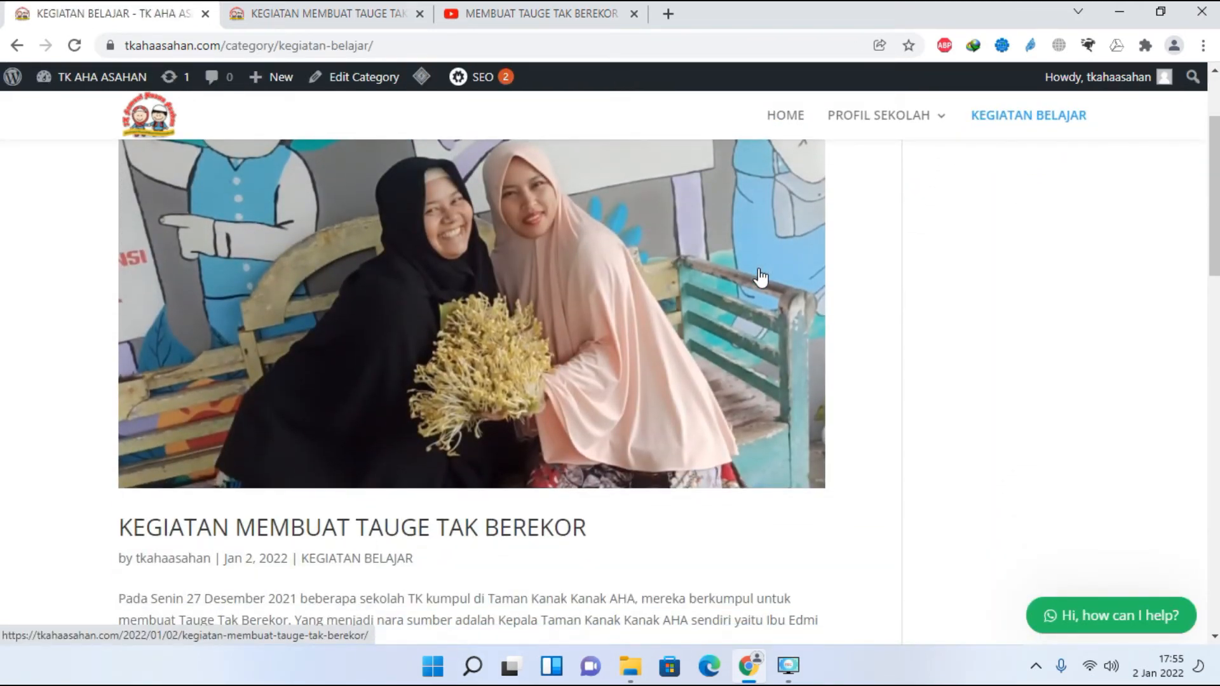
scroll(617, 202, "up", 9)
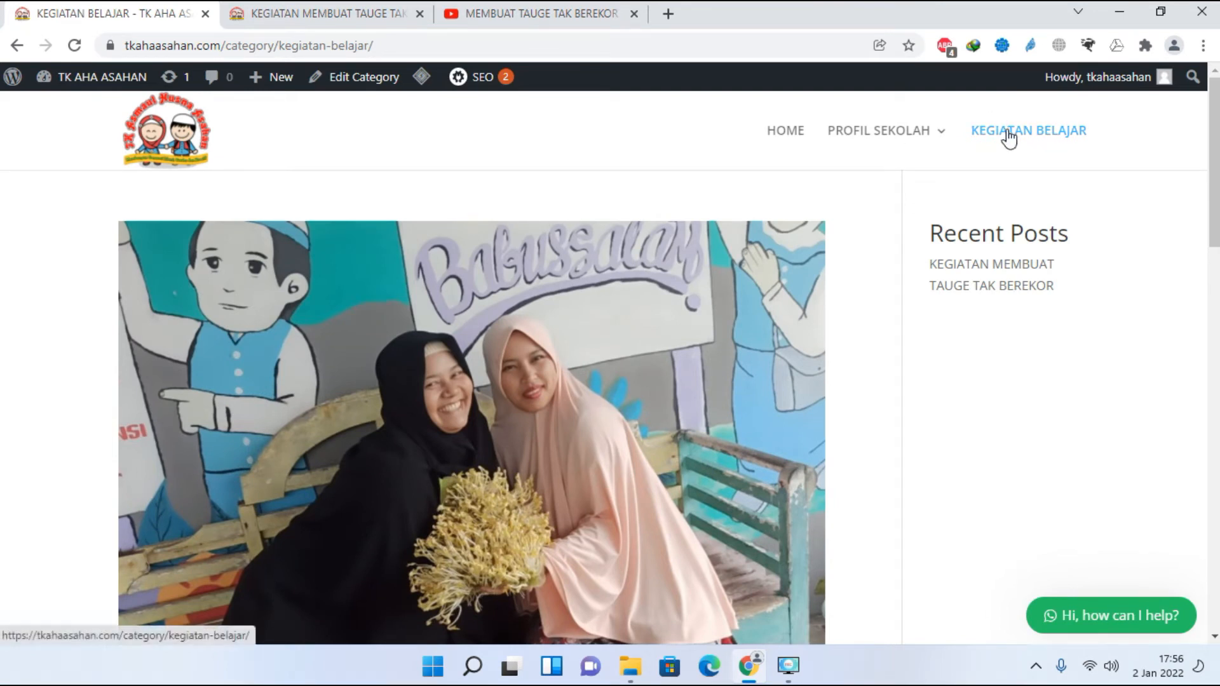
scroll(667, 216, "down", 3)
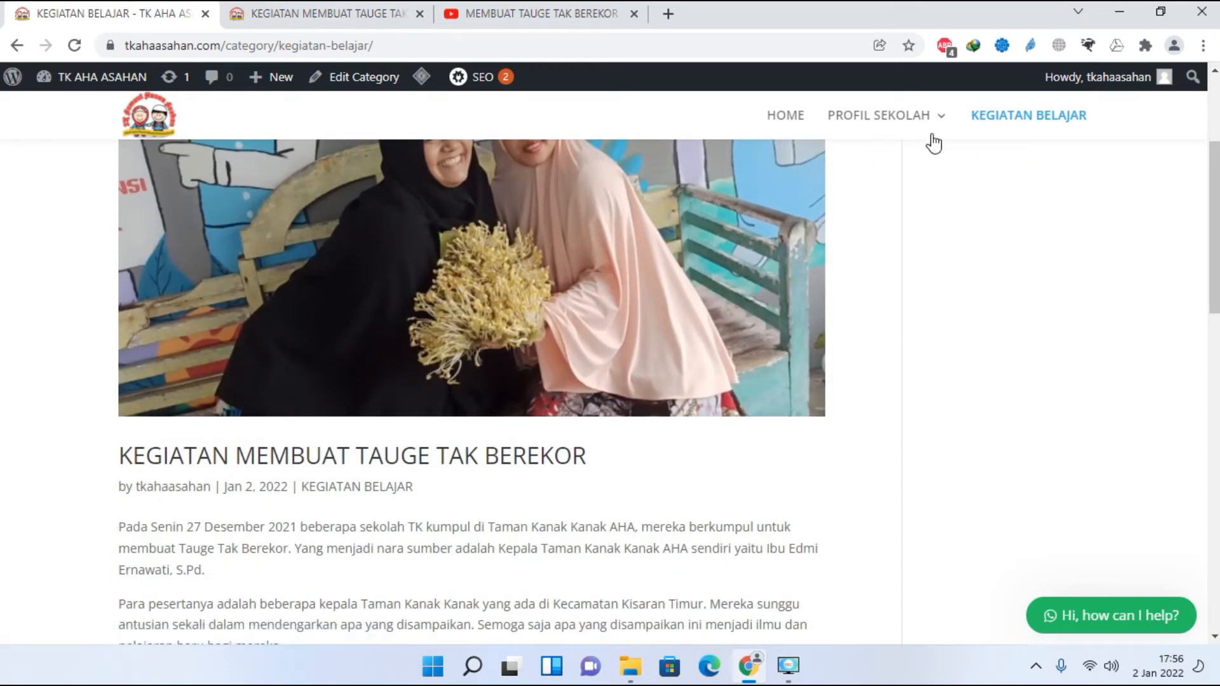
scroll(564, 303, "down", 15)
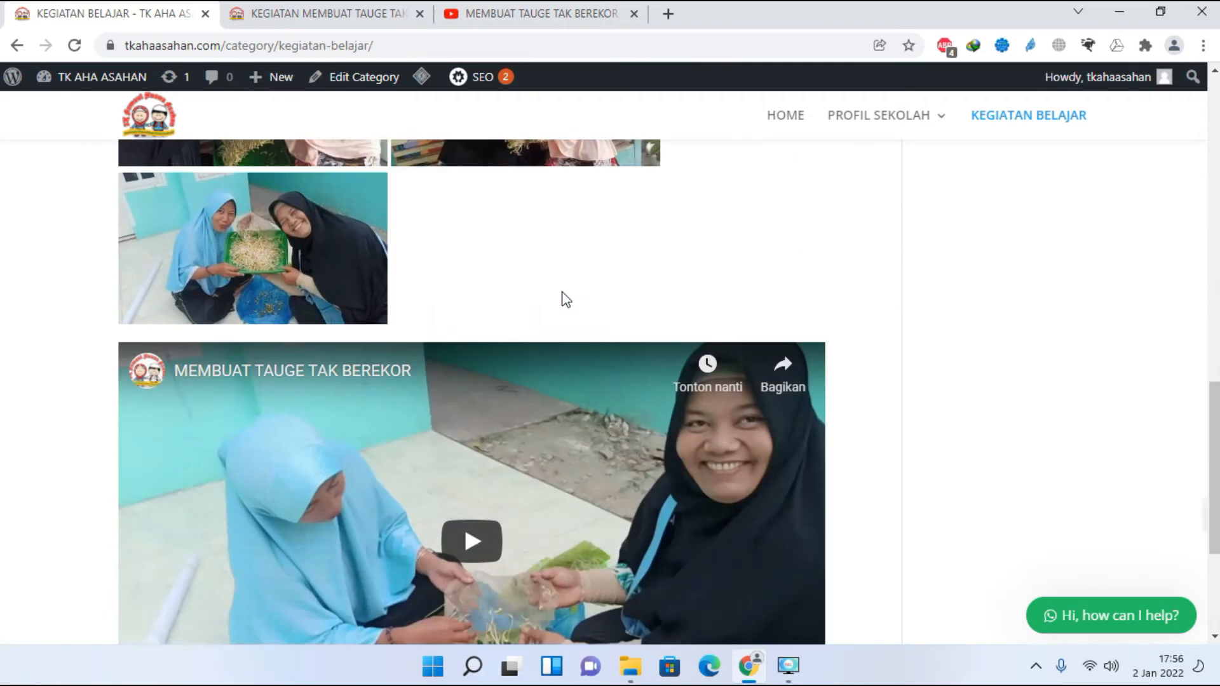
Step: Go from the published post's page to the WordPress dashboard and open the list of all posts
key("ctrl+Tab")
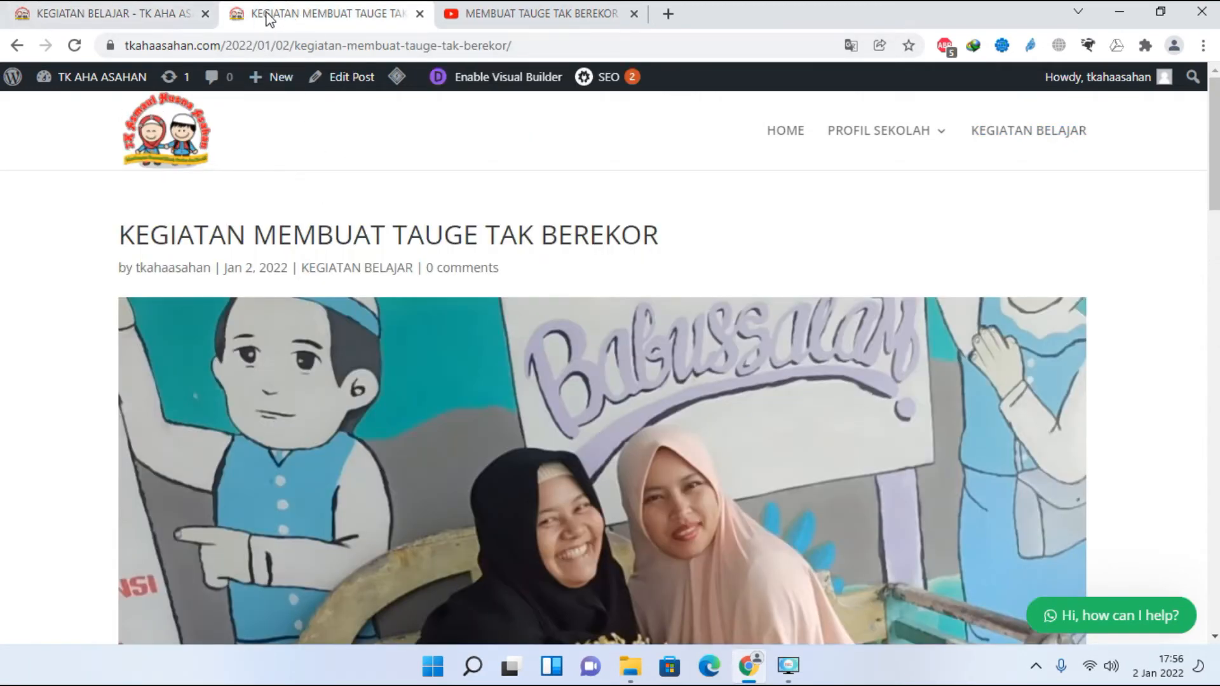
left_click(94, 76)
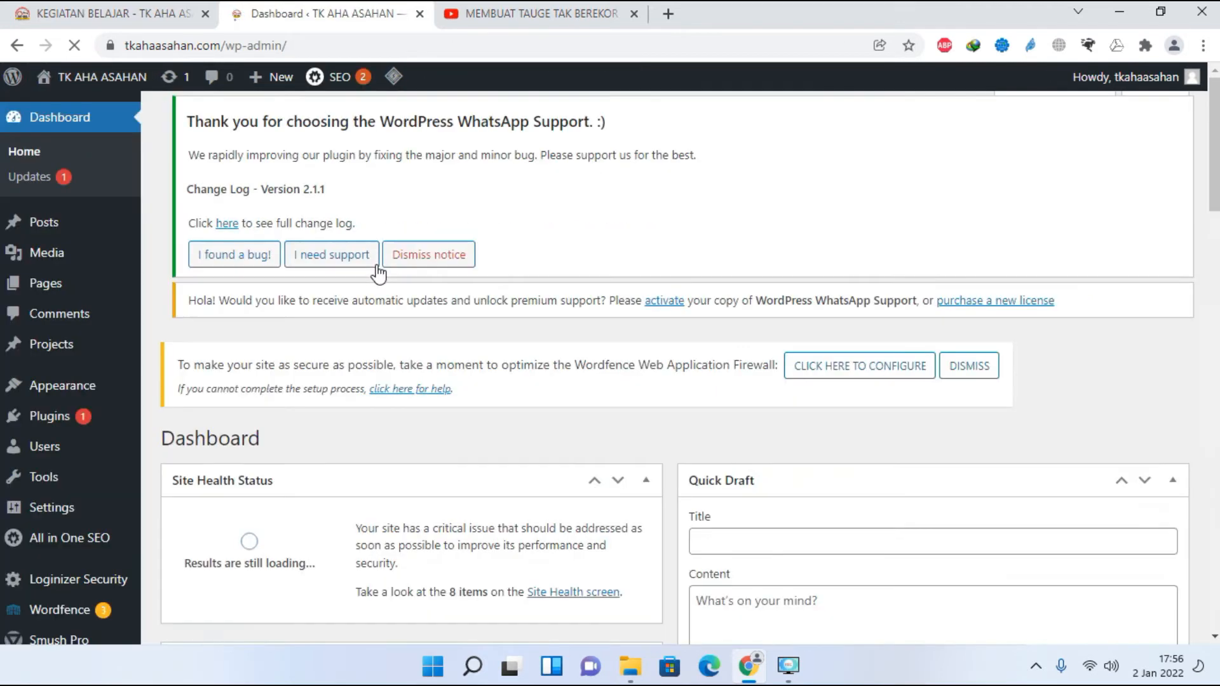
scroll(452, 328, "down", 7)
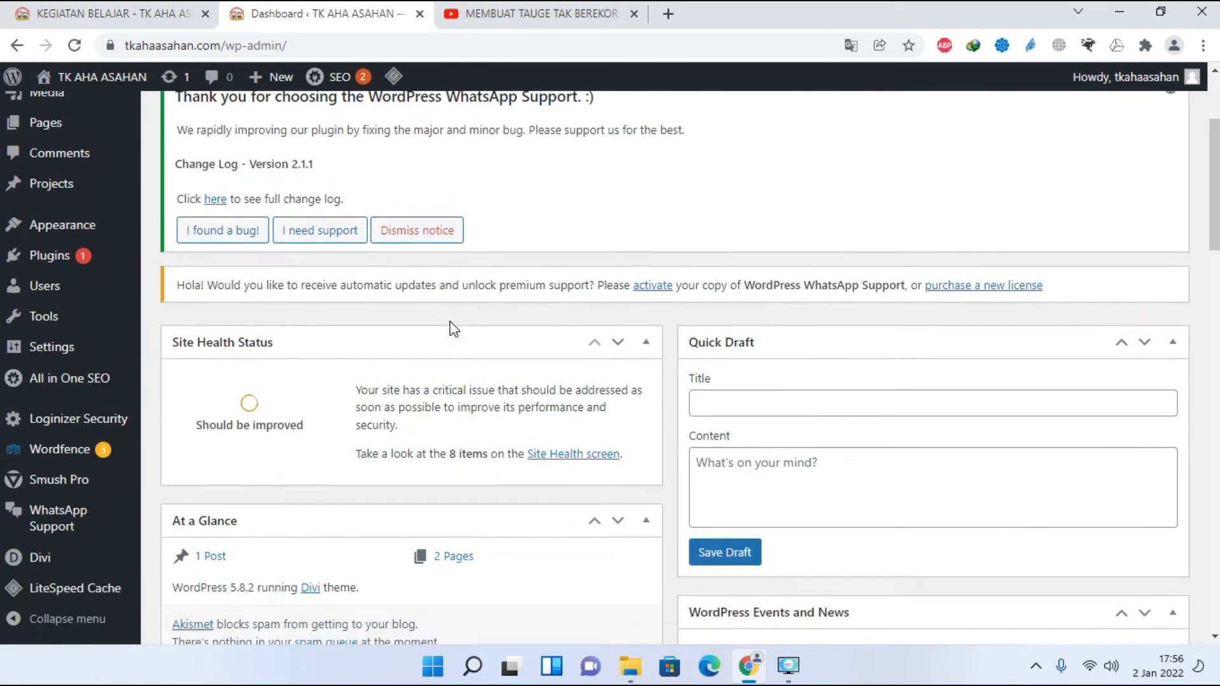
scroll(452, 329, "down", 5)
scroll(413, 343, "up", 7)
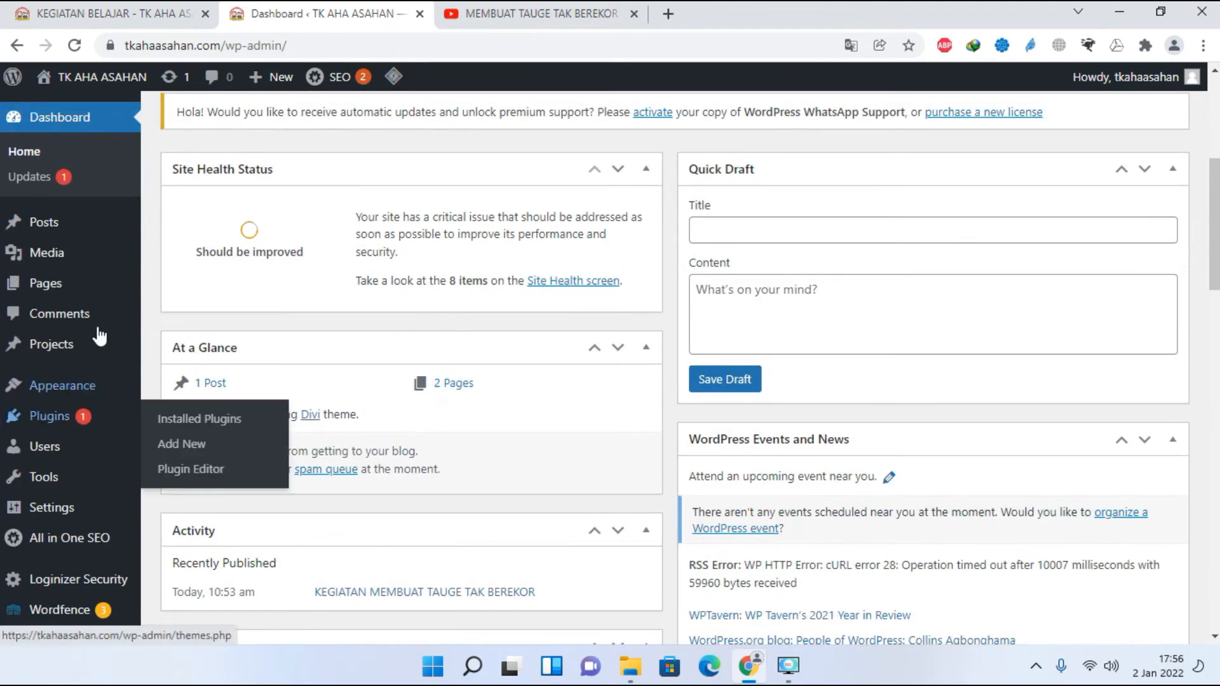
mouse_move(54, 228)
left_click(172, 227)
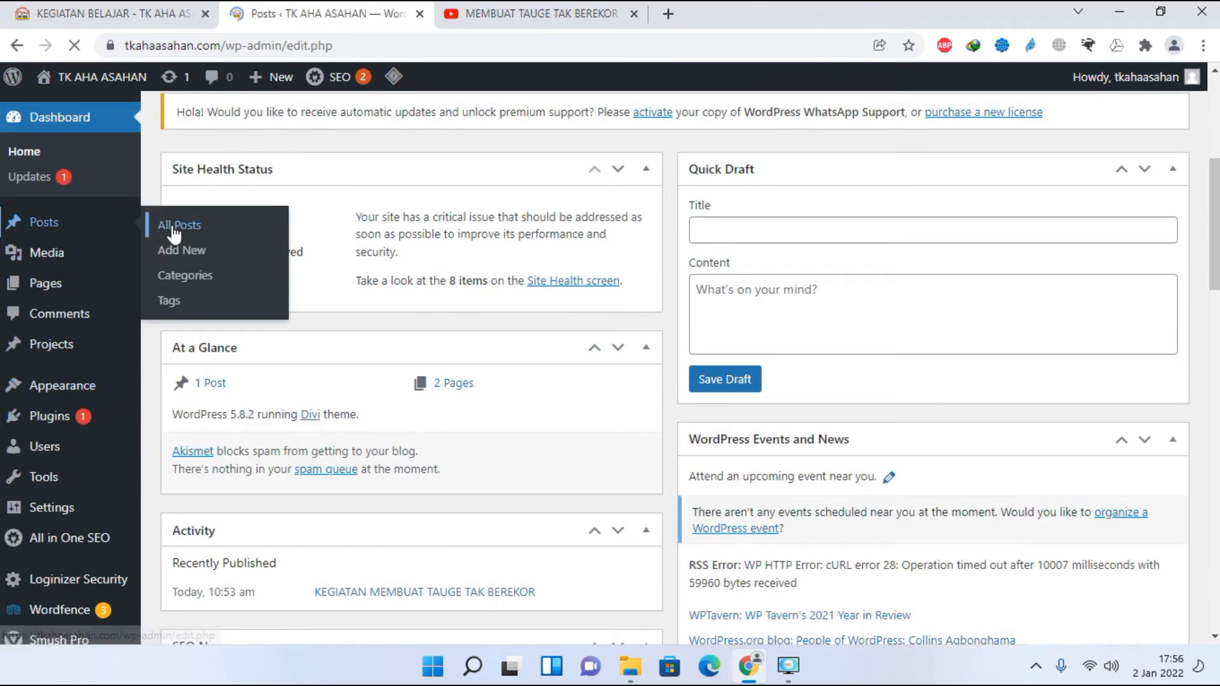
Step: Choose Move to Trash as the bulk action for the checked KEGIATAN MEMBUAT TAUGE TAK BEREKOR post
scroll(414, 473, "down", 4)
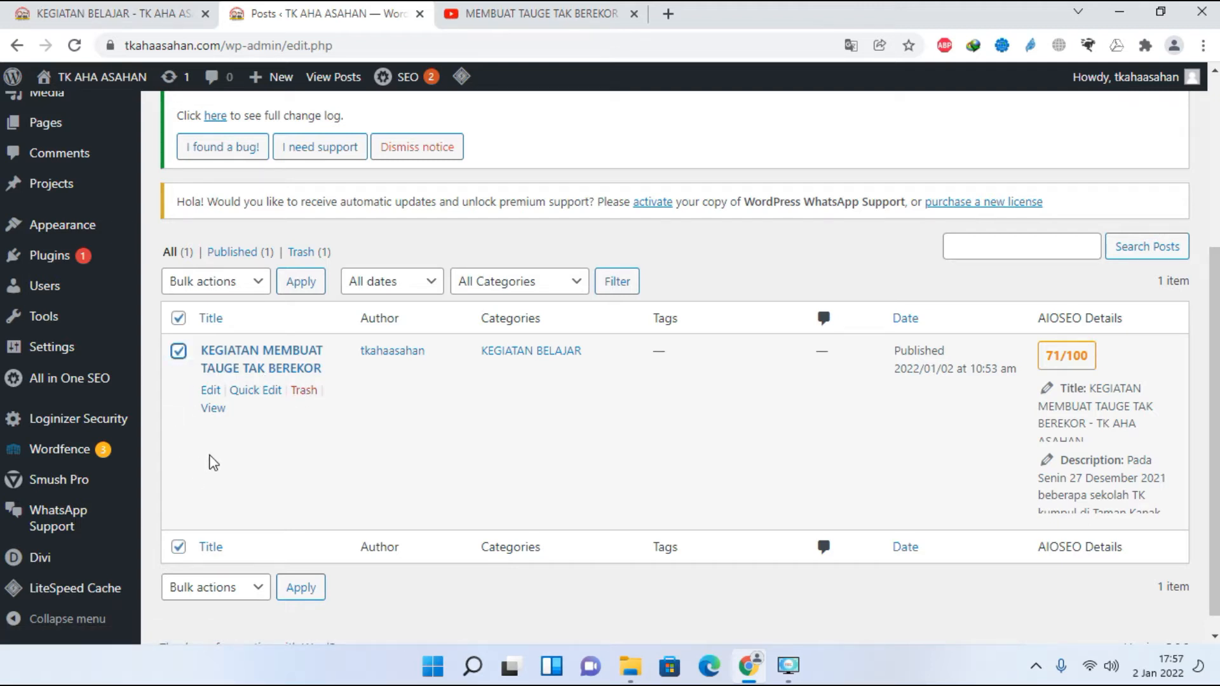
left_click(257, 281)
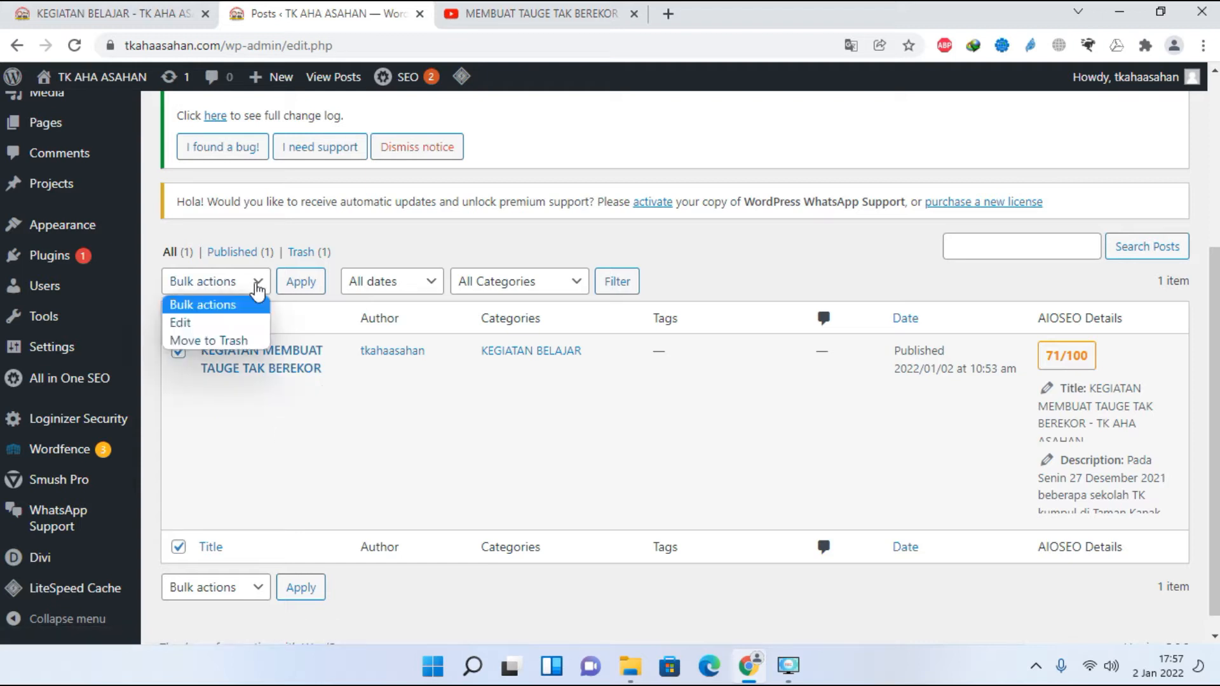
left_click(243, 341)
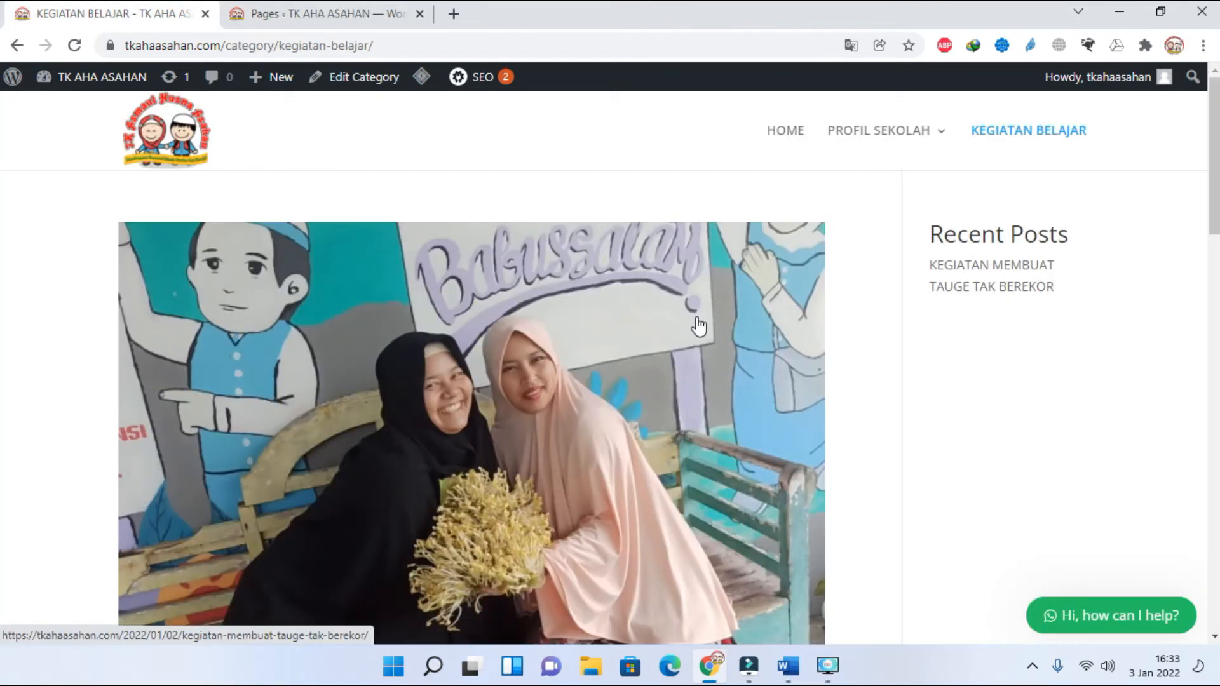
Step: Review the post's featured image, text, photo gallery and embedded video on the KEGIATAN BELAJAR category page
scroll(698, 325, "down", 3)
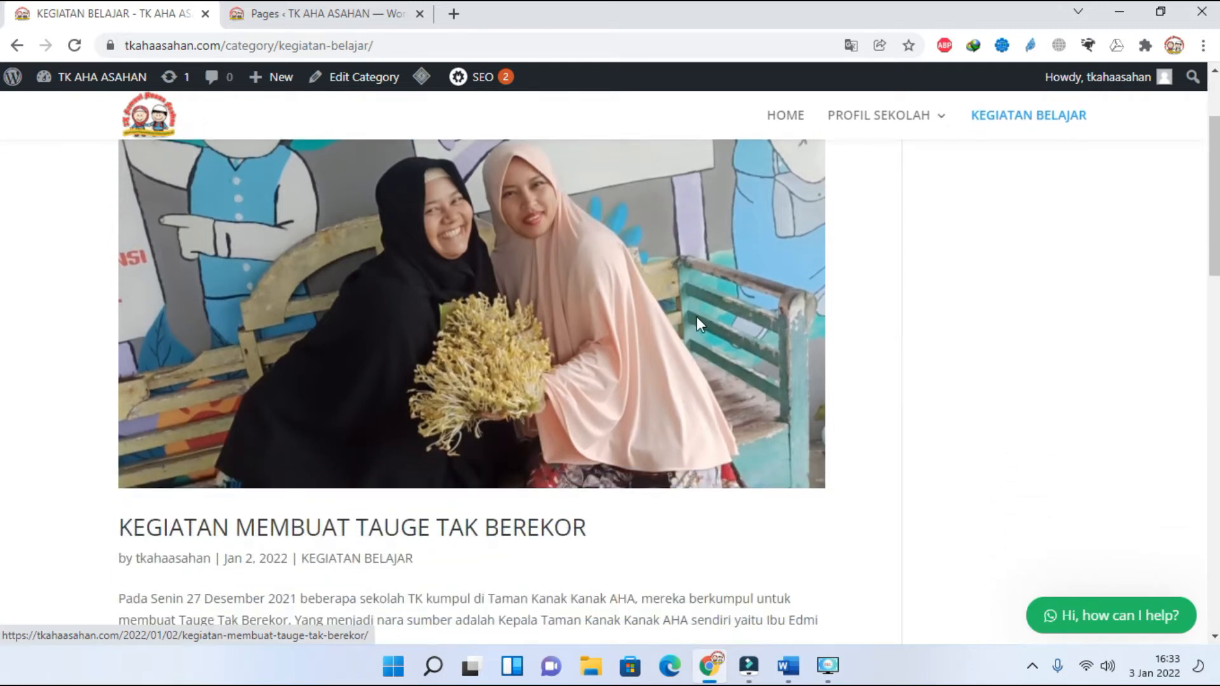
scroll(698, 324, "down", 2)
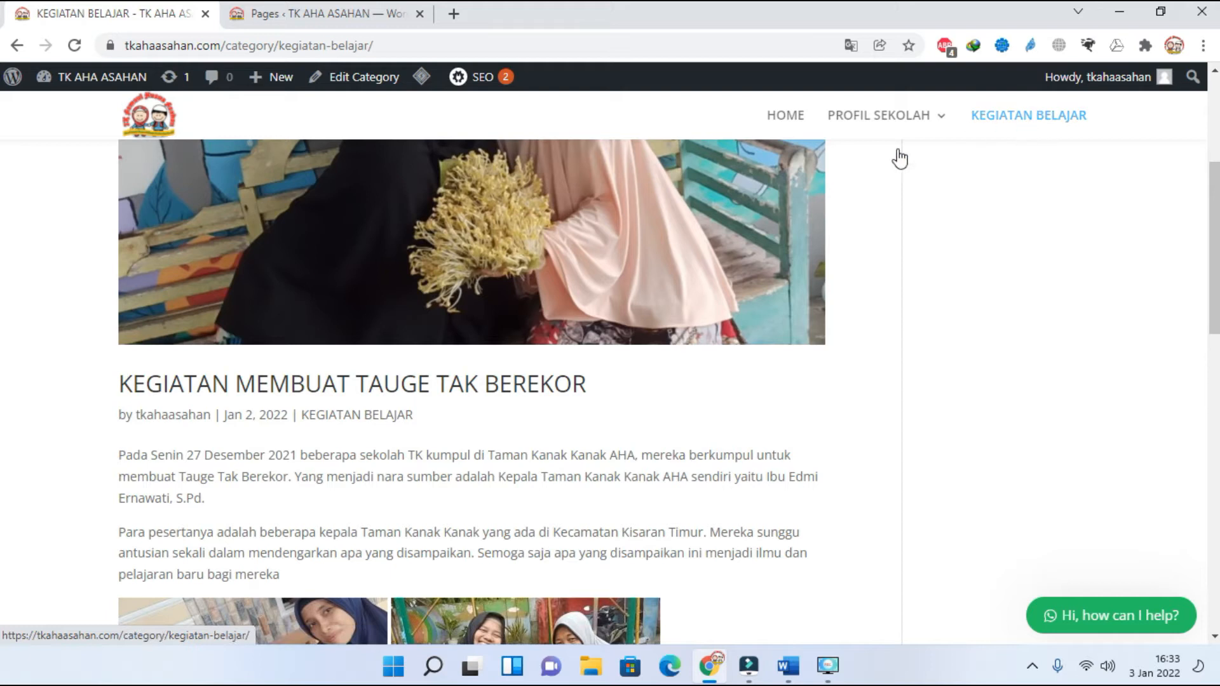
scroll(699, 341, "down", 15)
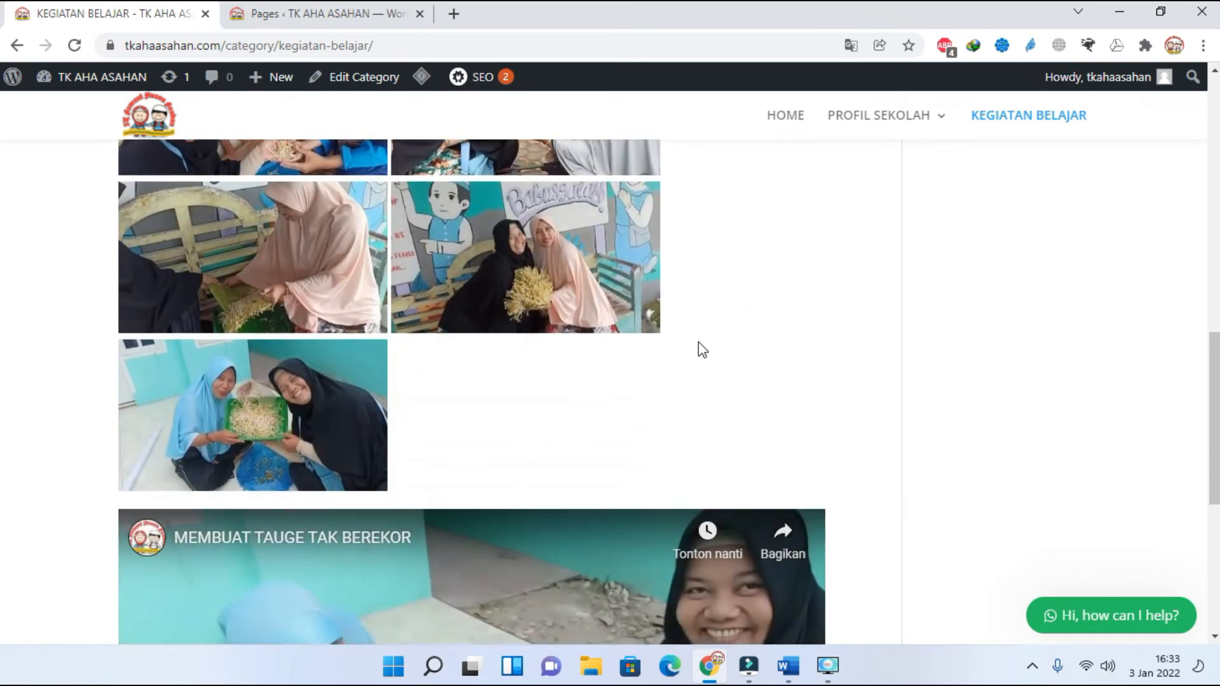
scroll(699, 342, "down", 2)
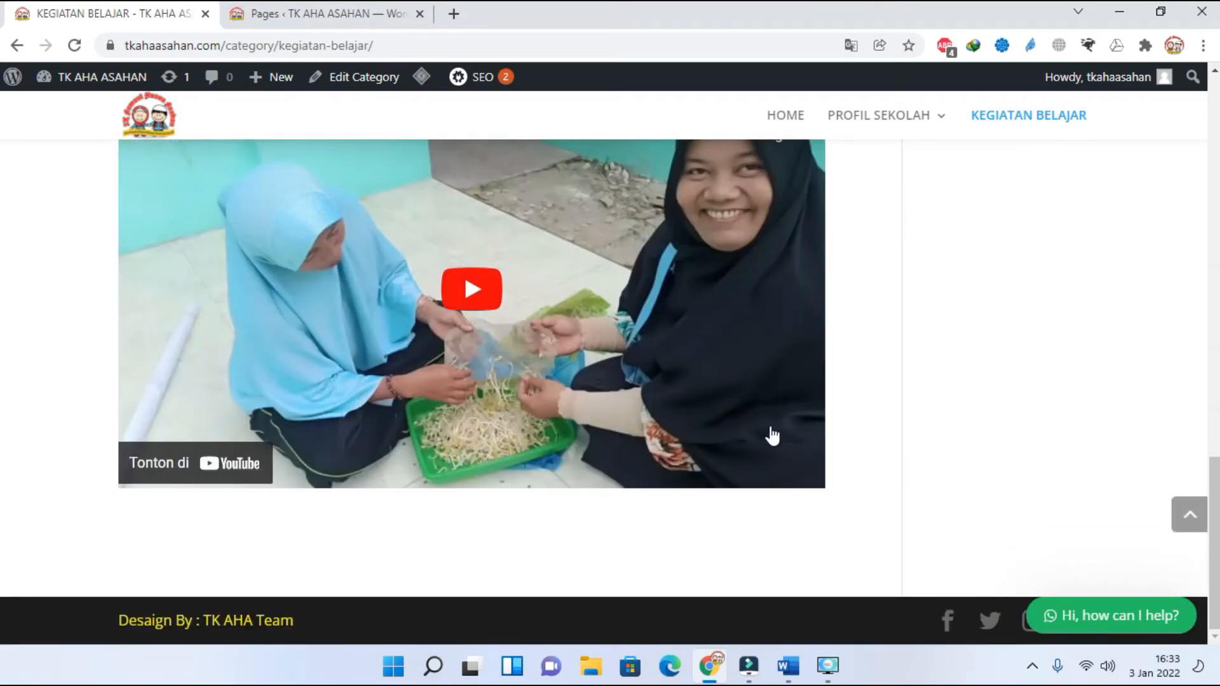
scroll(823, 437, "up", 8)
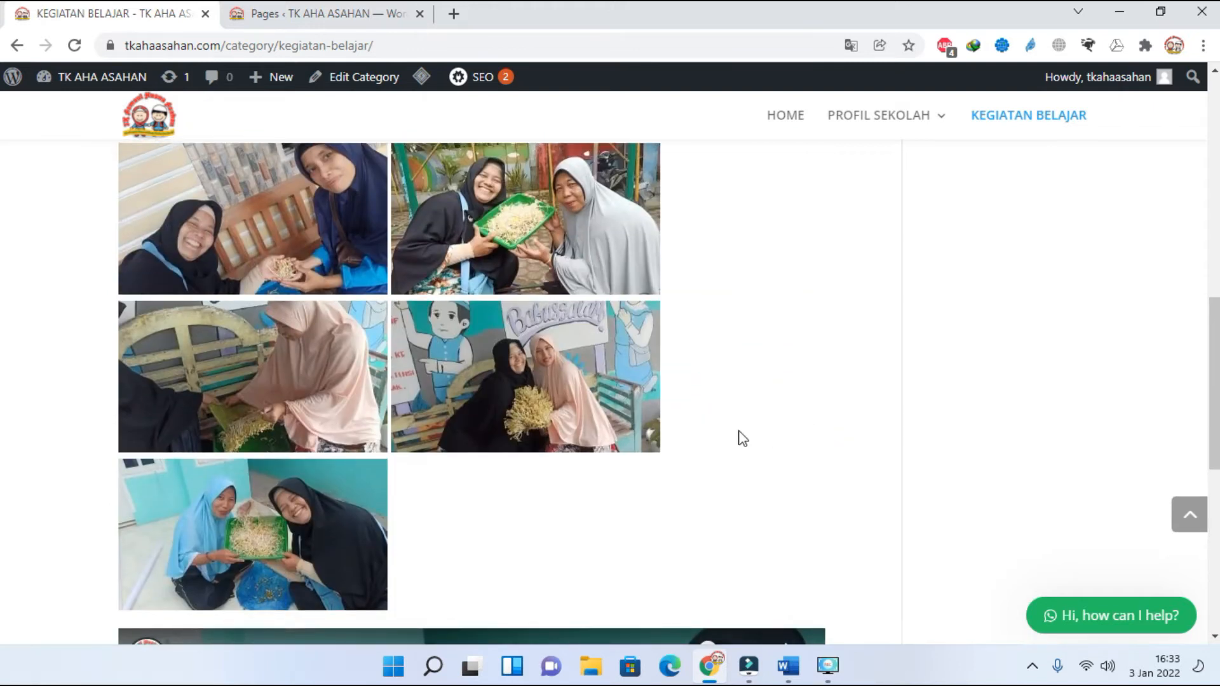
scroll(738, 429, "up", 4)
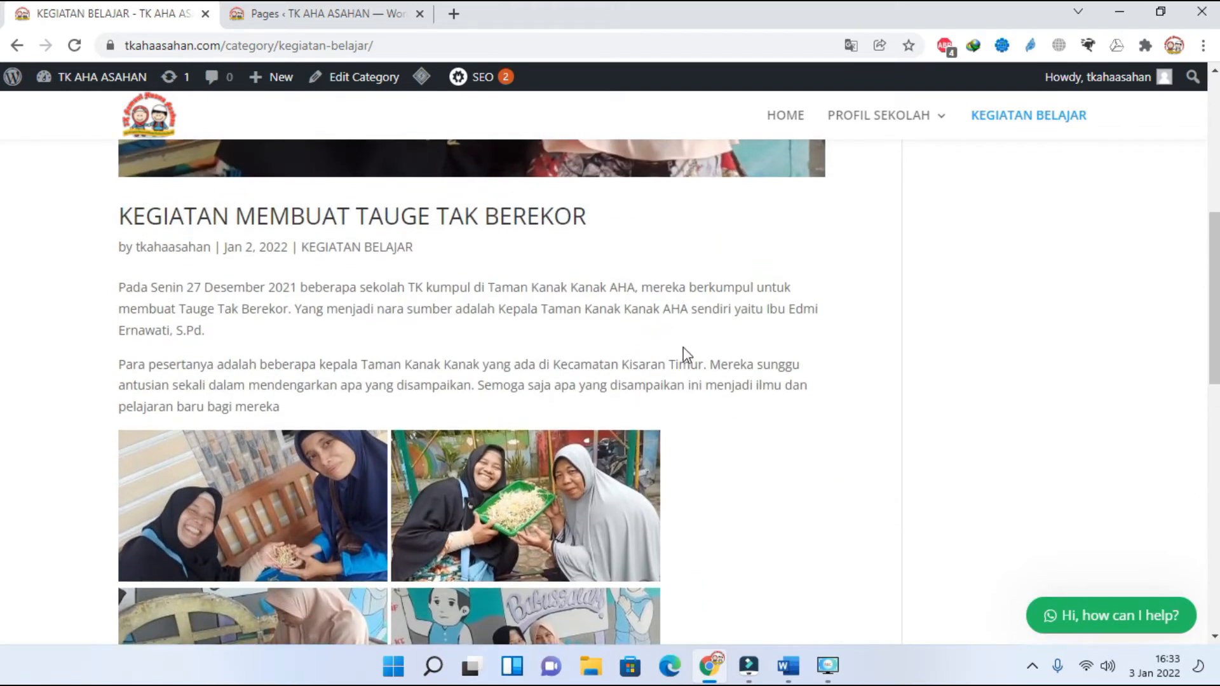
scroll(684, 347, "up", 1)
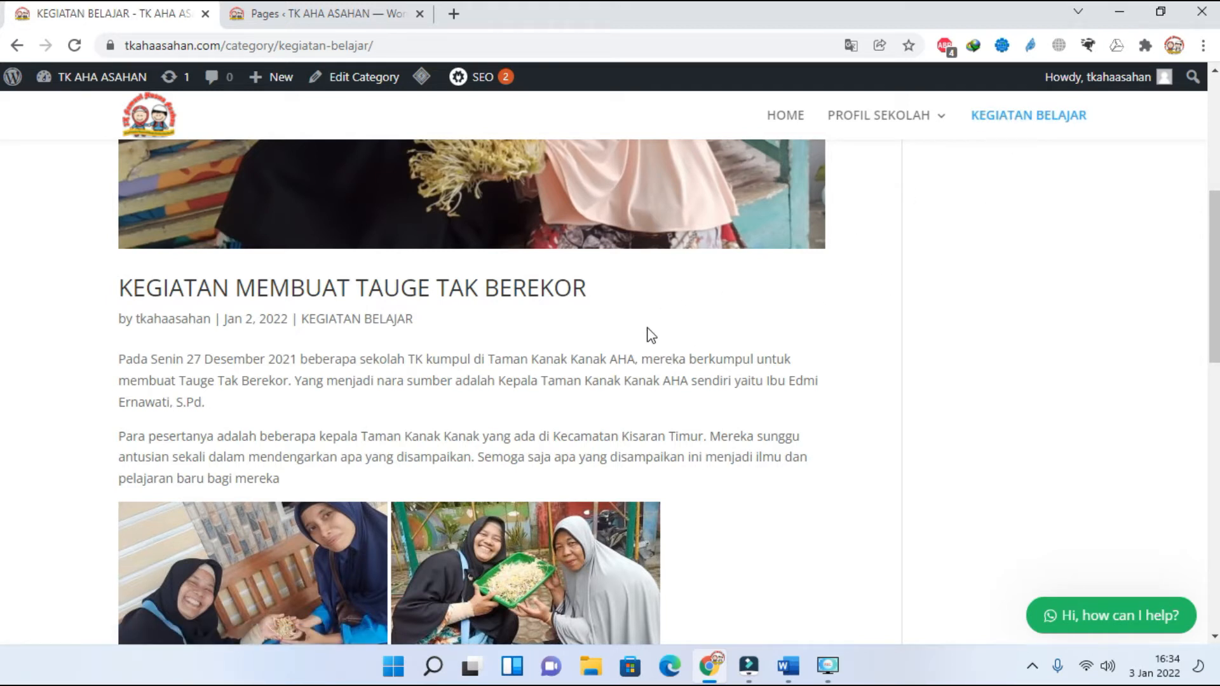
scroll(648, 332, "down", 15)
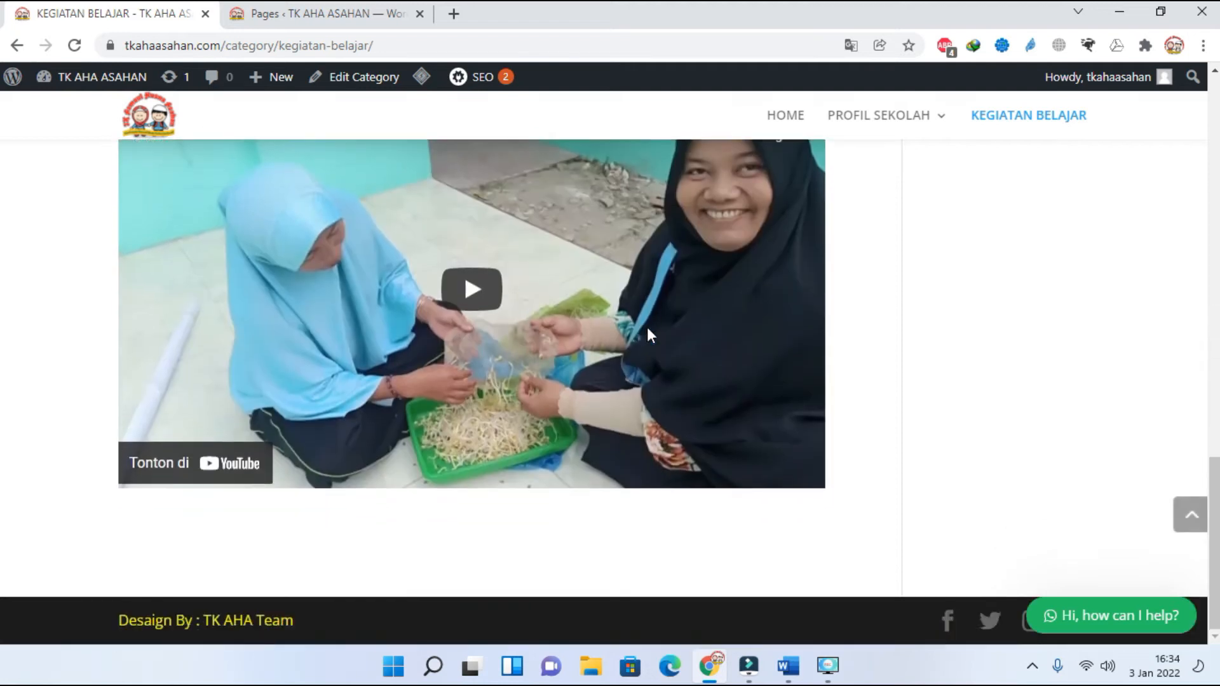
scroll(708, 372, "up", 16)
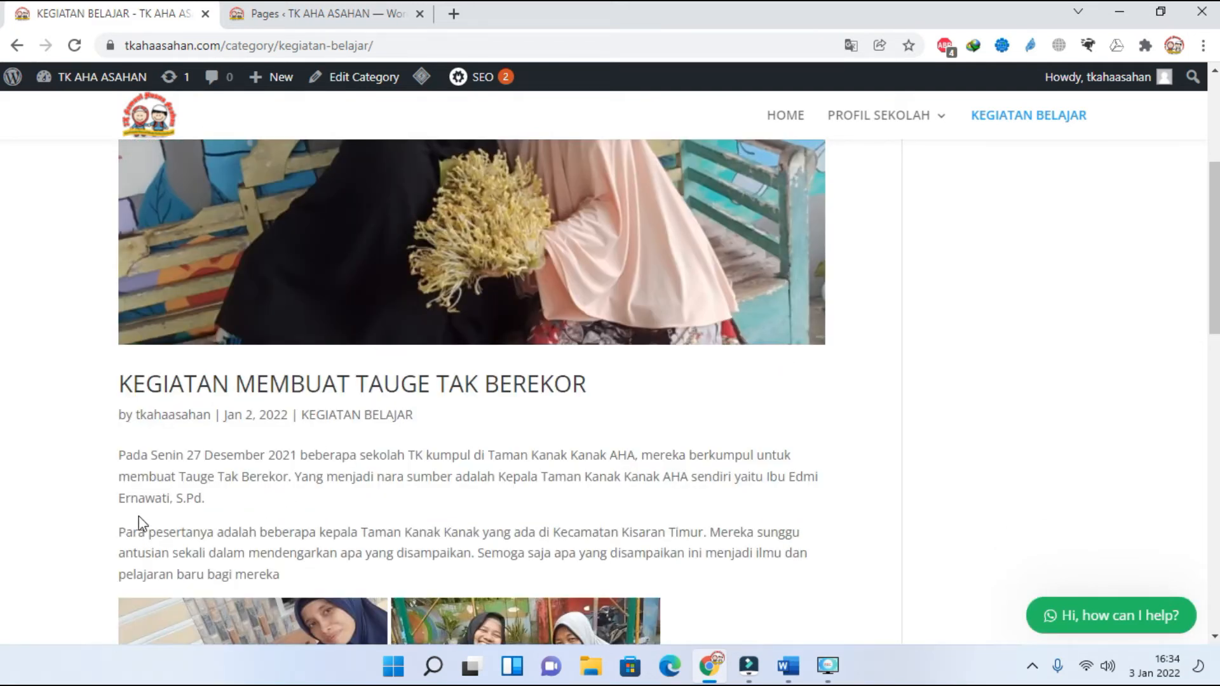
scroll(539, 428, "up", 1)
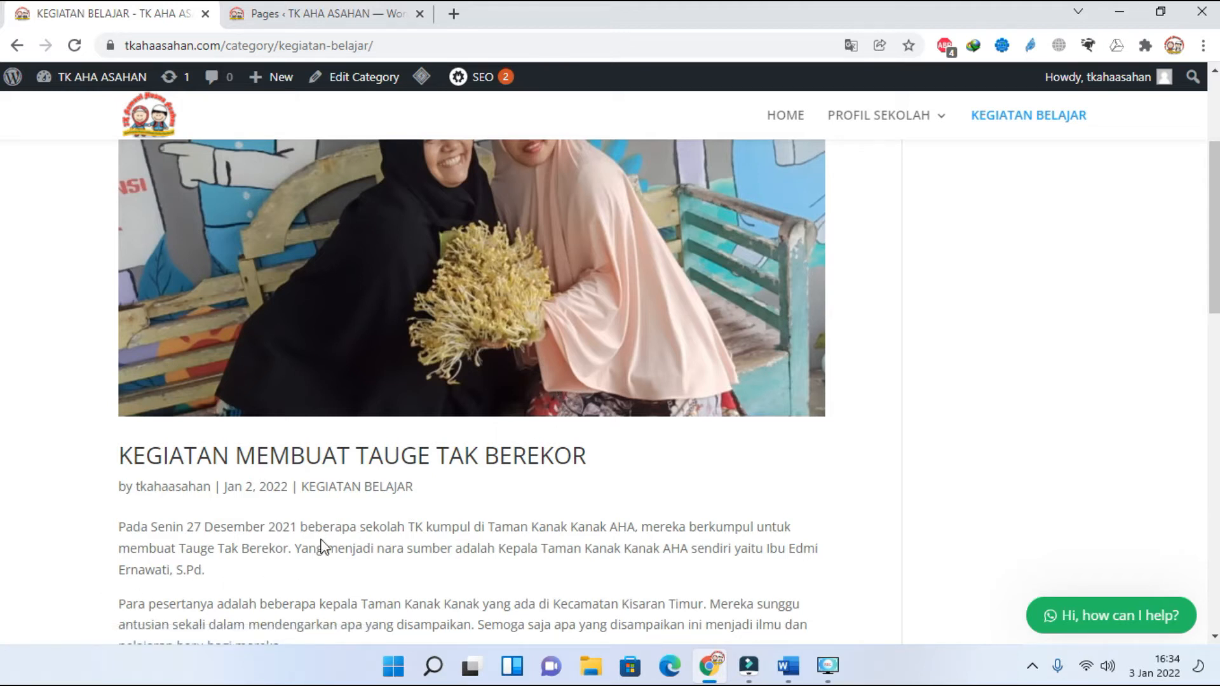
Step: Switch to the WordPress admin's Pages list and open the list of all posts from there
left_click(326, 18)
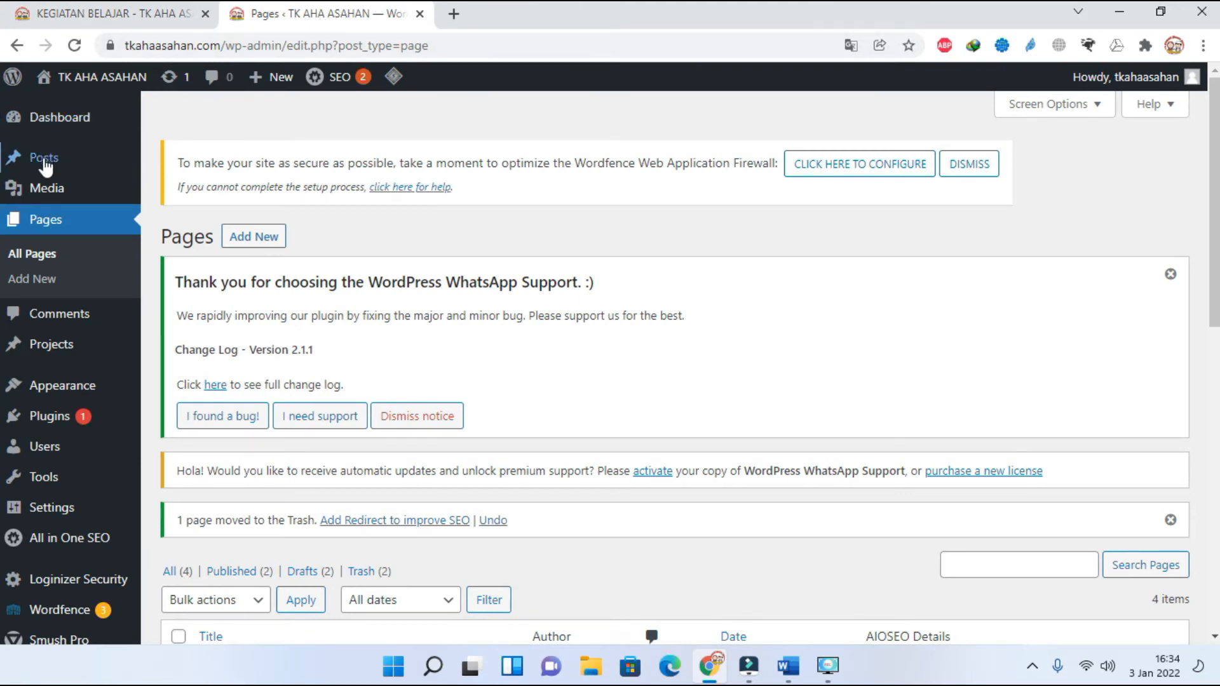
mouse_move(45, 165)
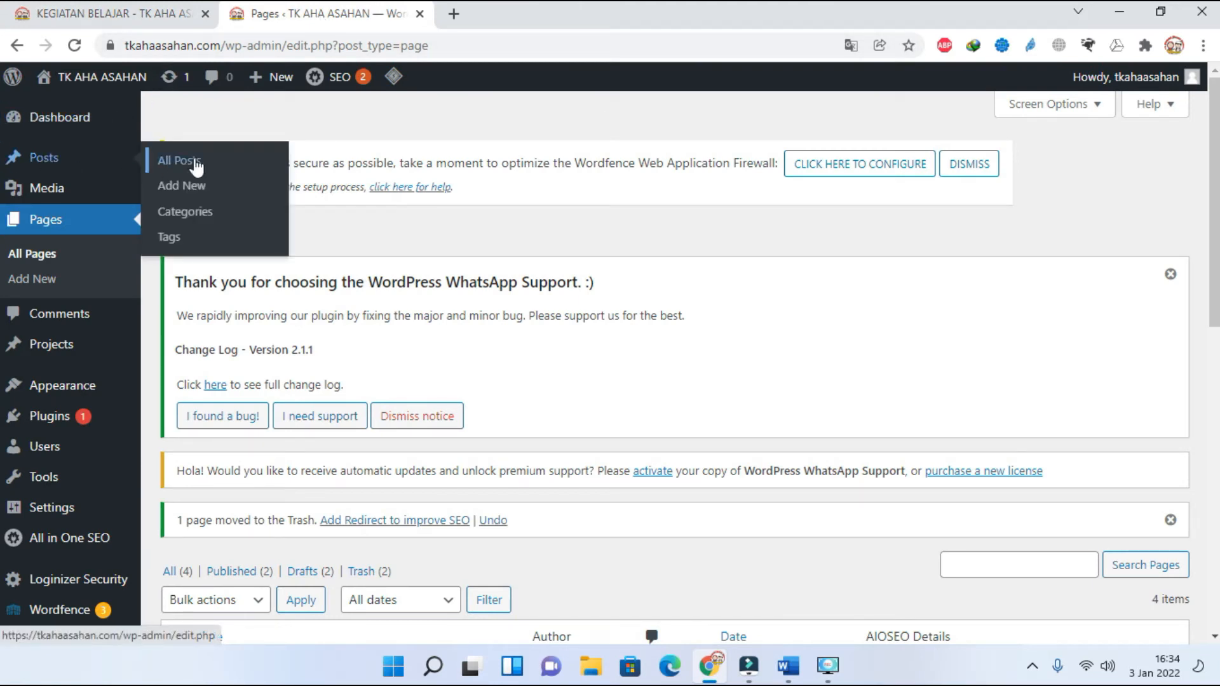
left_click(195, 164)
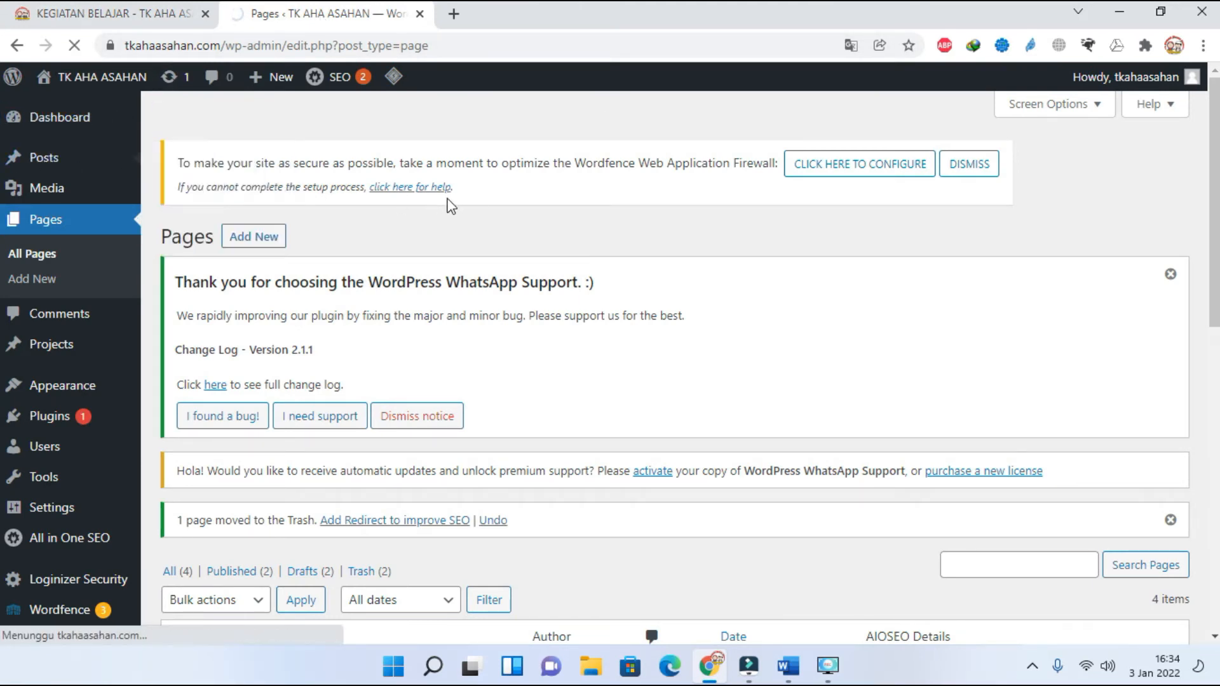
scroll(451, 275, "down", 3)
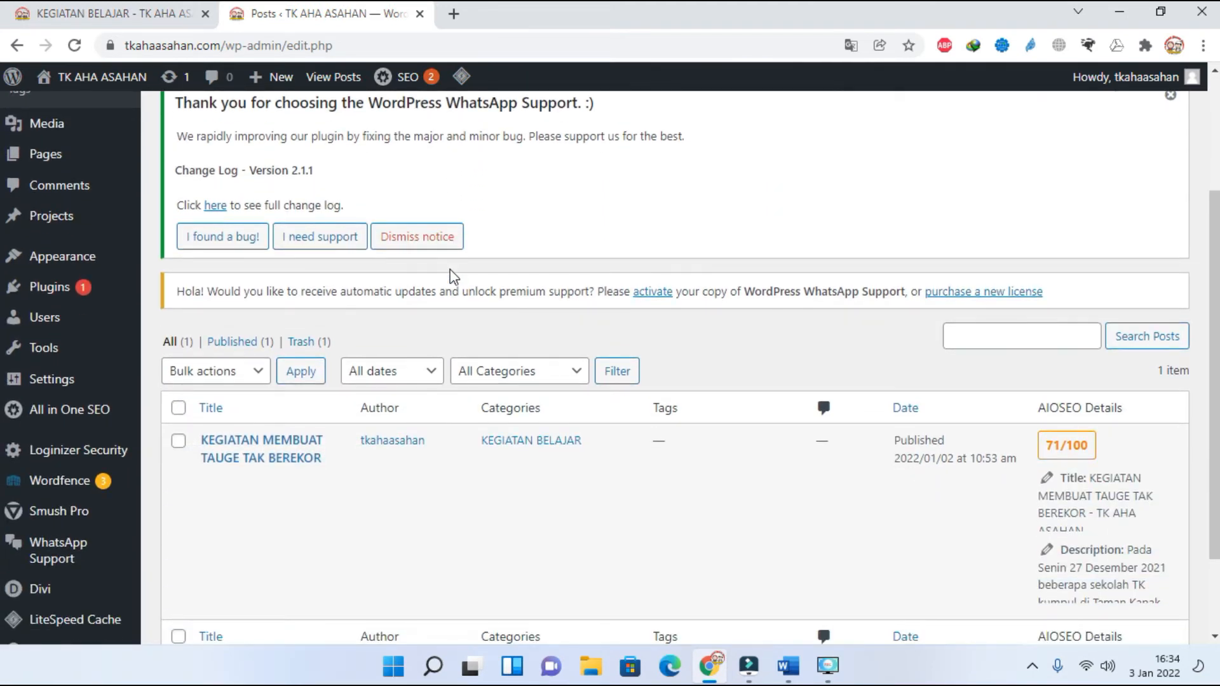
Step: Open the KEGIATAN MEMBUAT TAUGE TAK BEREKOR post for editing from the list of posts
mouse_move(238, 434)
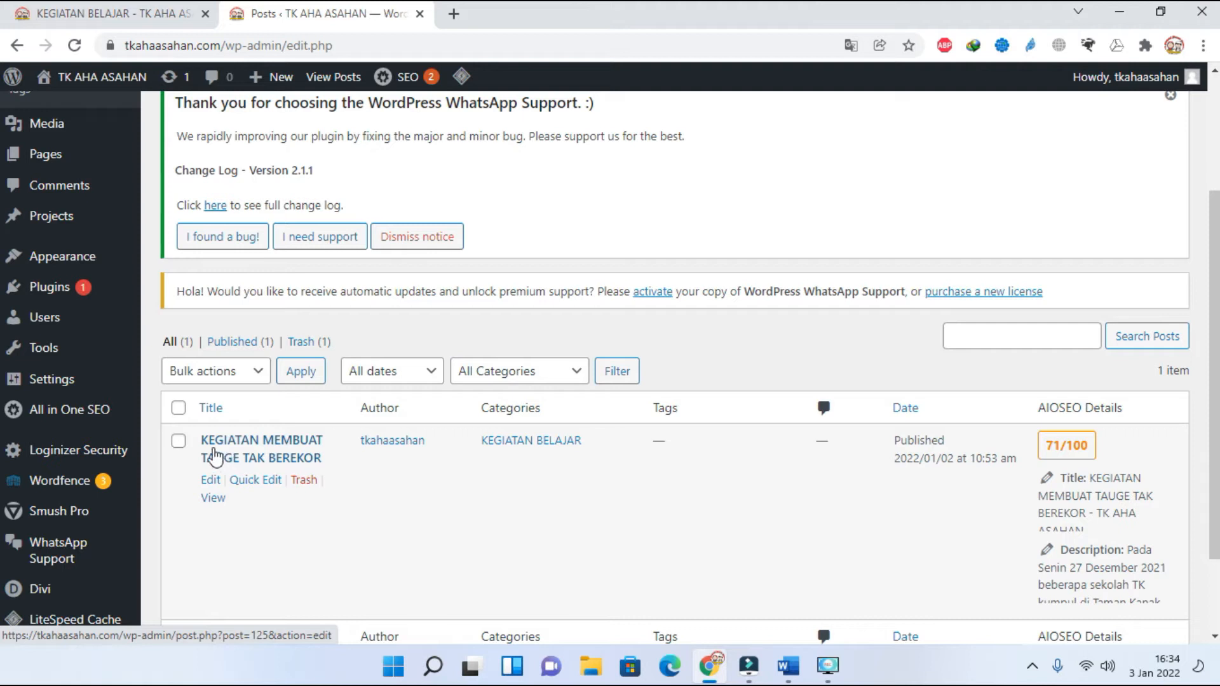
left_click(210, 481)
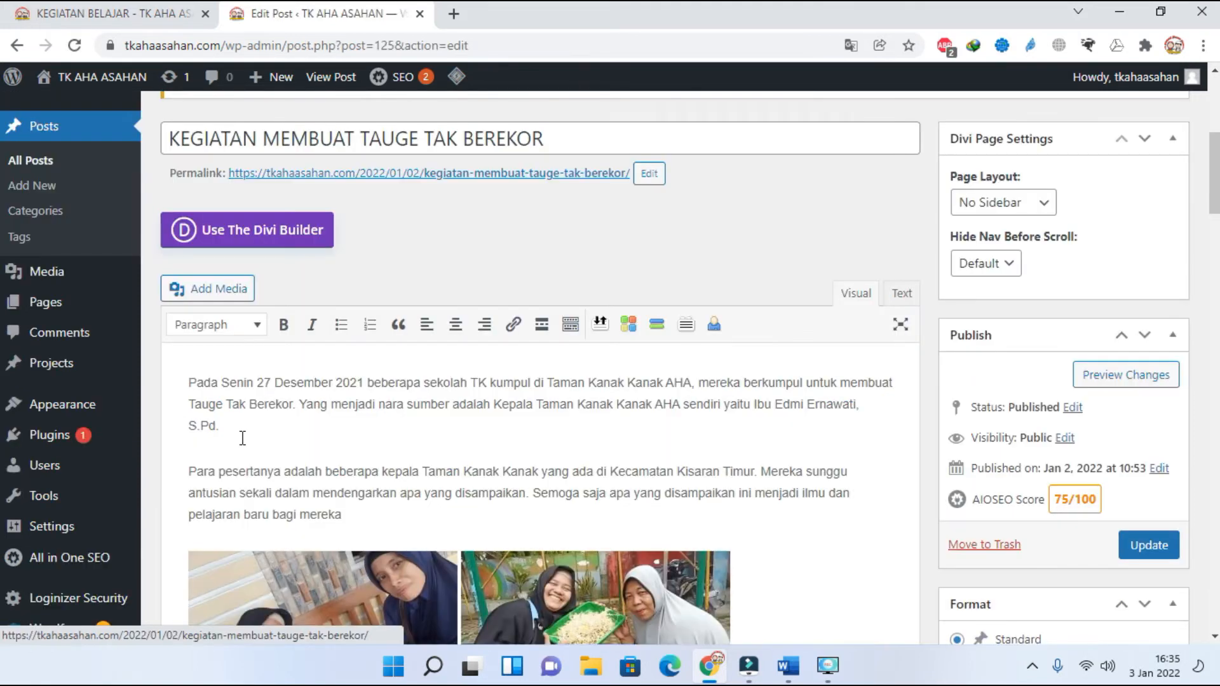
scroll(264, 436, "up", 1)
scroll(268, 467, "down", 1)
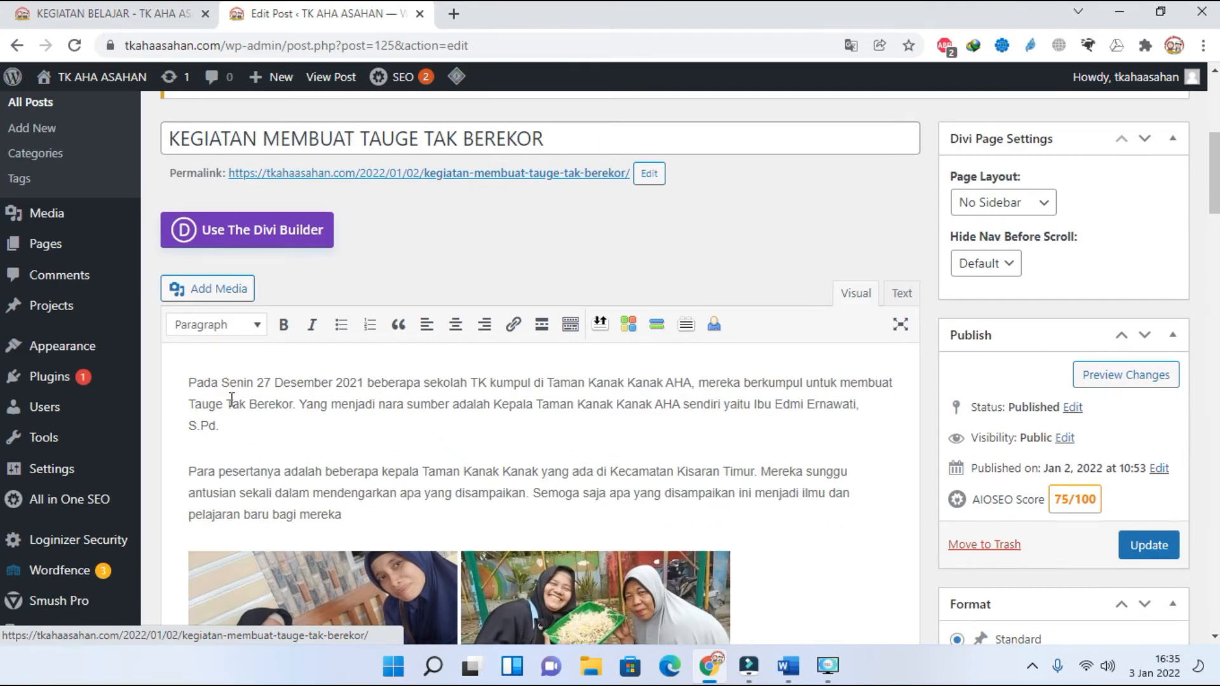
Step: Insert a Read More break on a new line after the post's first paragraph and update the post
left_click(195, 446)
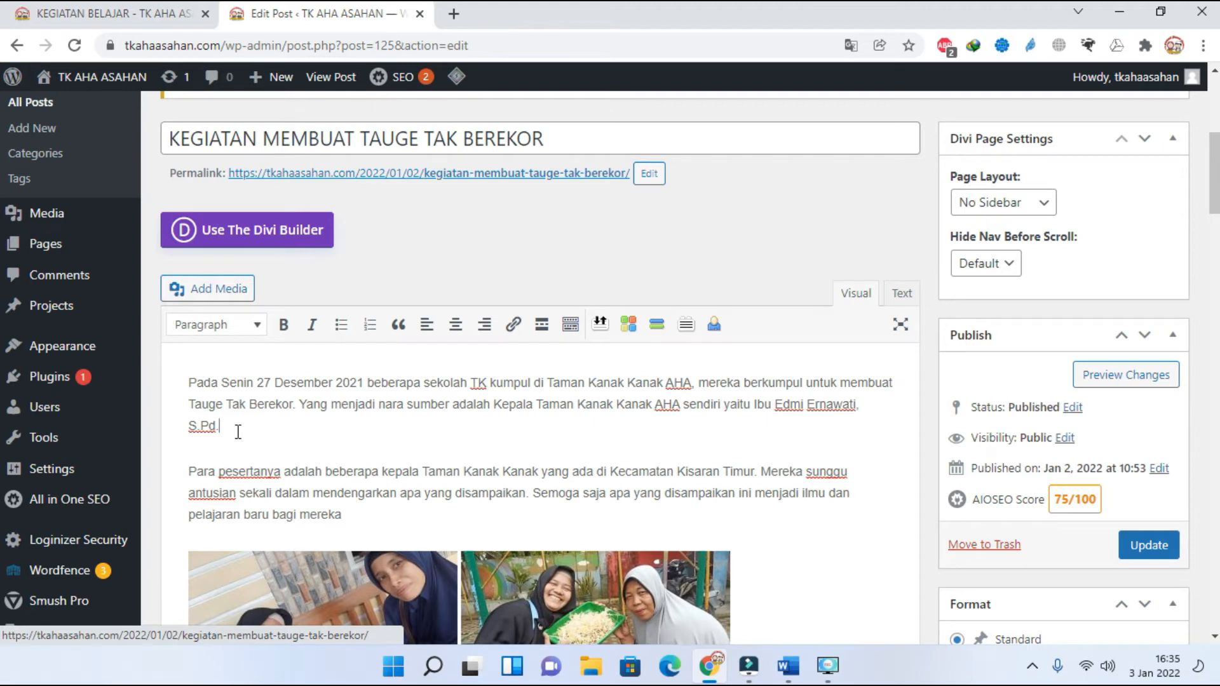
key("Return")
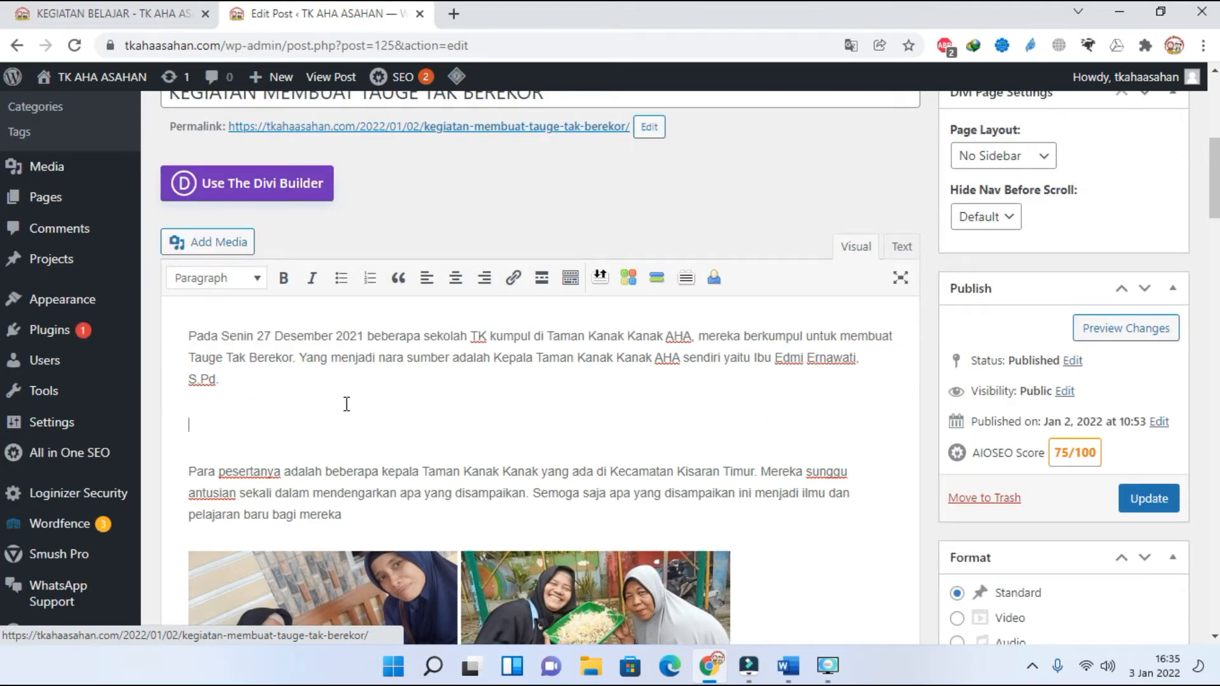
left_click(540, 279)
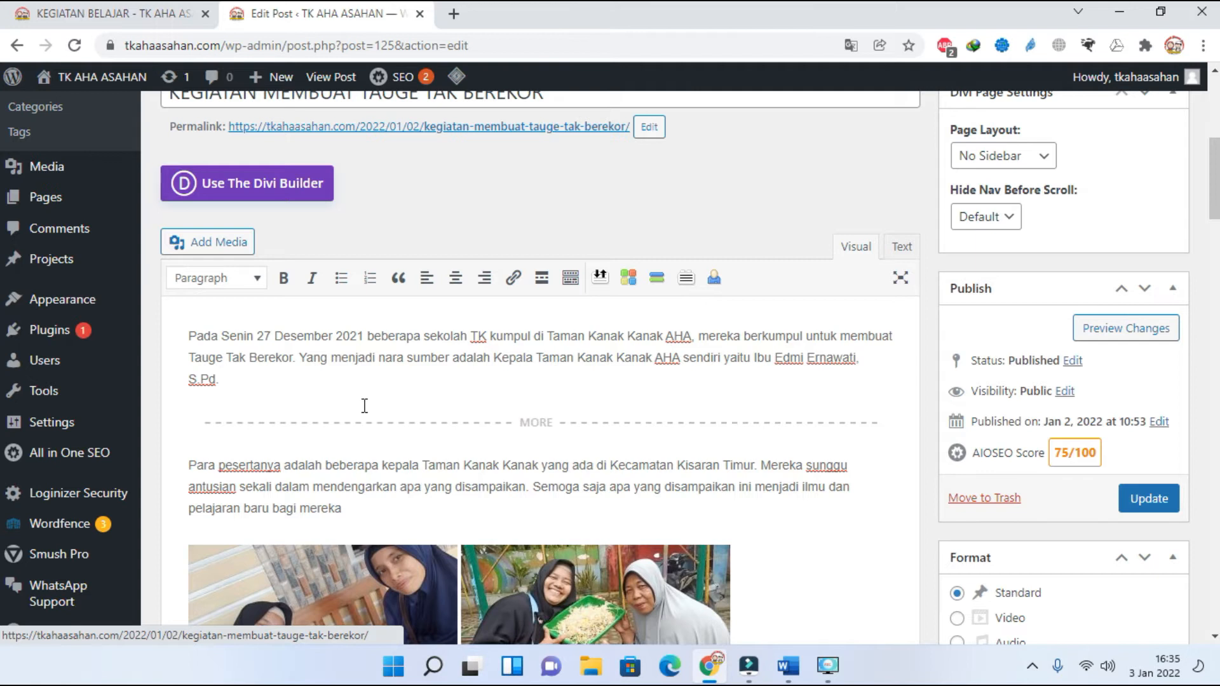
scroll(364, 406, "up", 2)
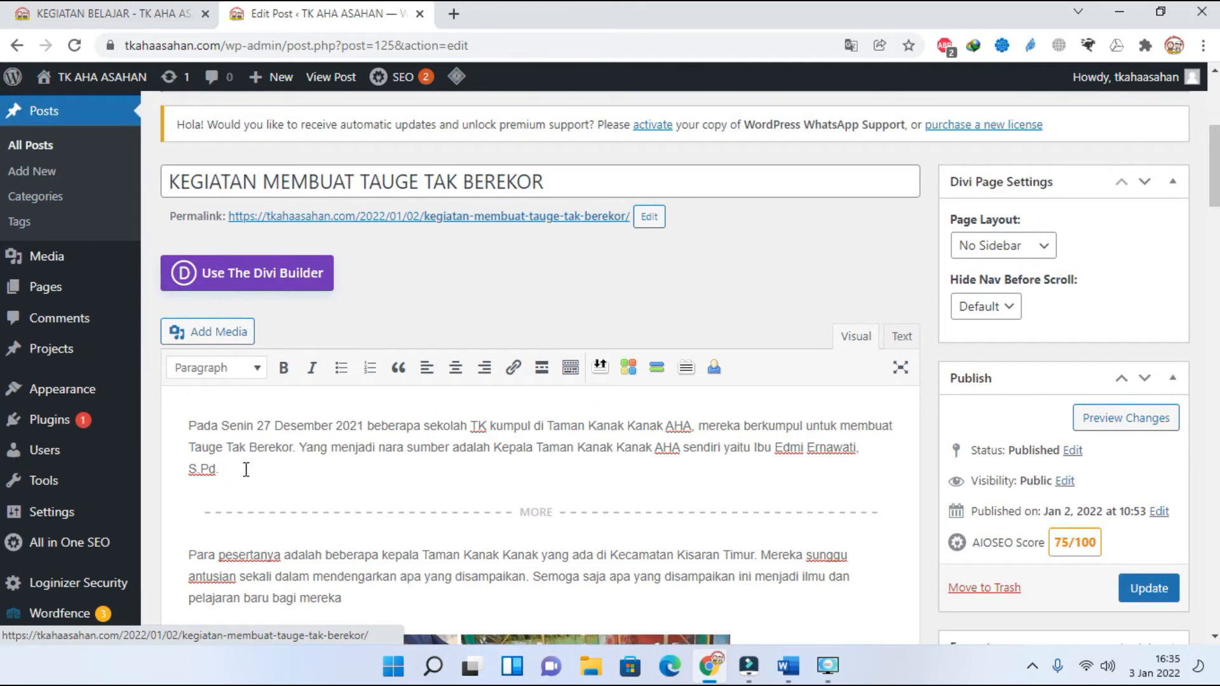
scroll(241, 471, "down", 2)
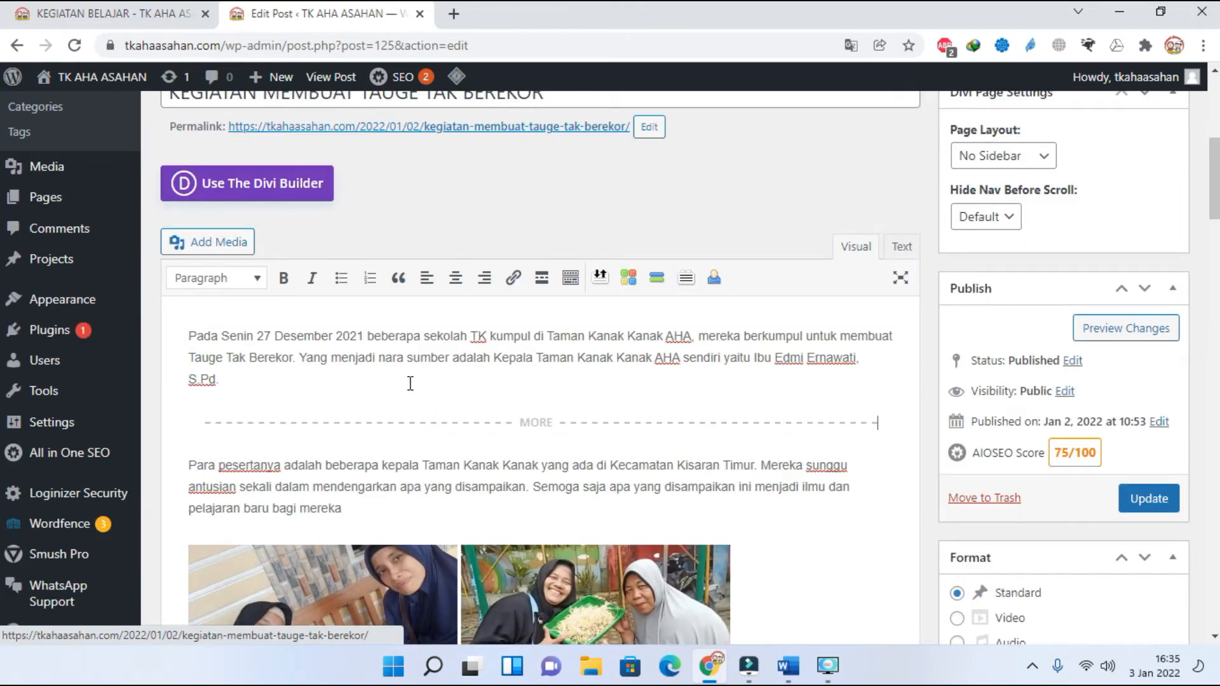
left_click(1147, 497)
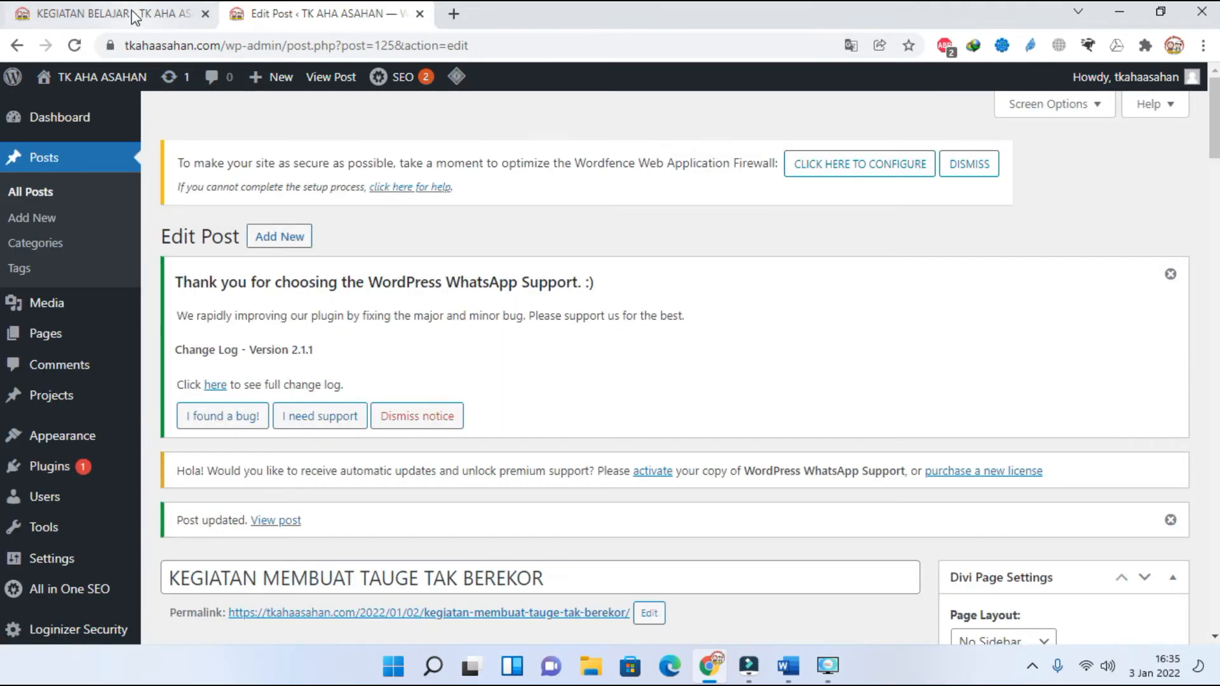
Step: Reload the live KEGIATAN BELAJAR category page and check how the post's excerpt is cut off
left_click(131, 15)
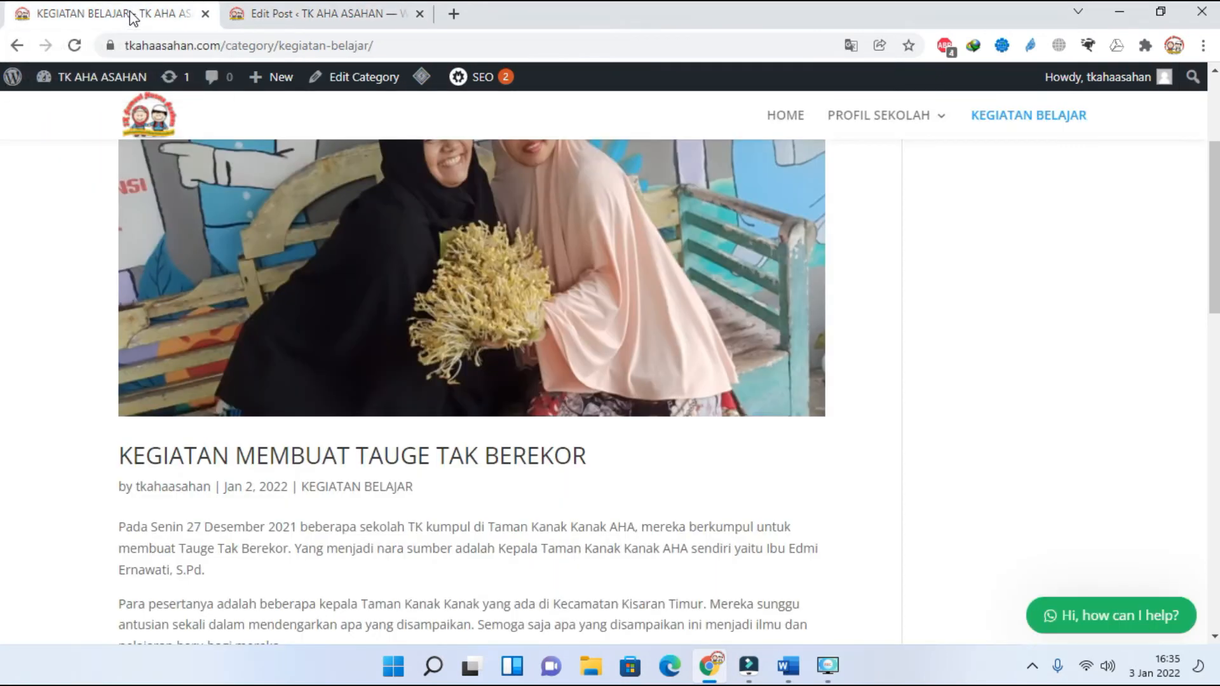
left_click(75, 46)
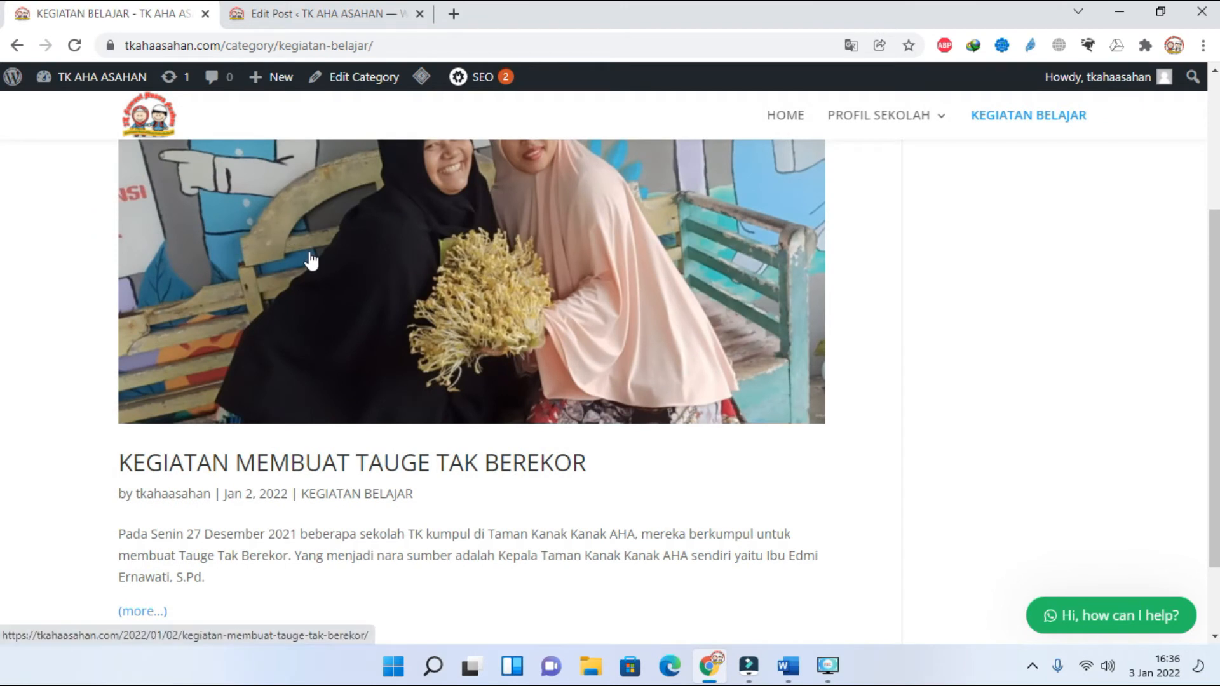
scroll(310, 261, "down", 2)
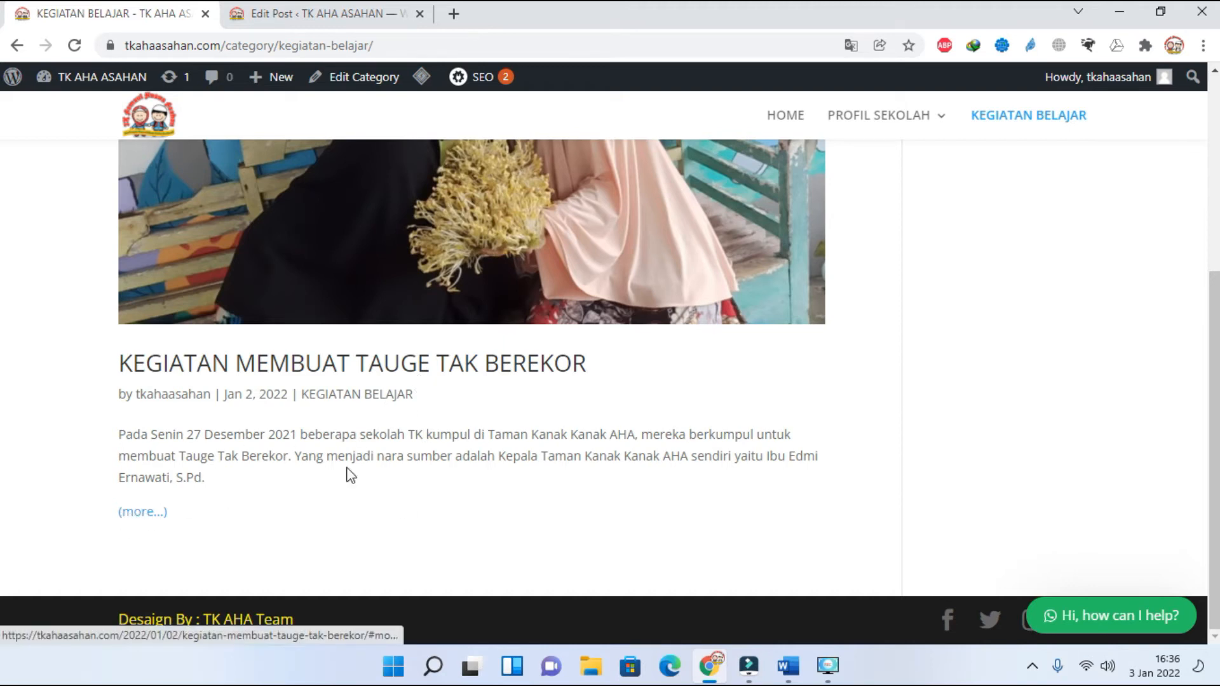
Step: Open the full KEGIATAN MEMBUAT TAUGE TAK BEREKOR post from the category page and review its content down to the video
left_click(394, 375)
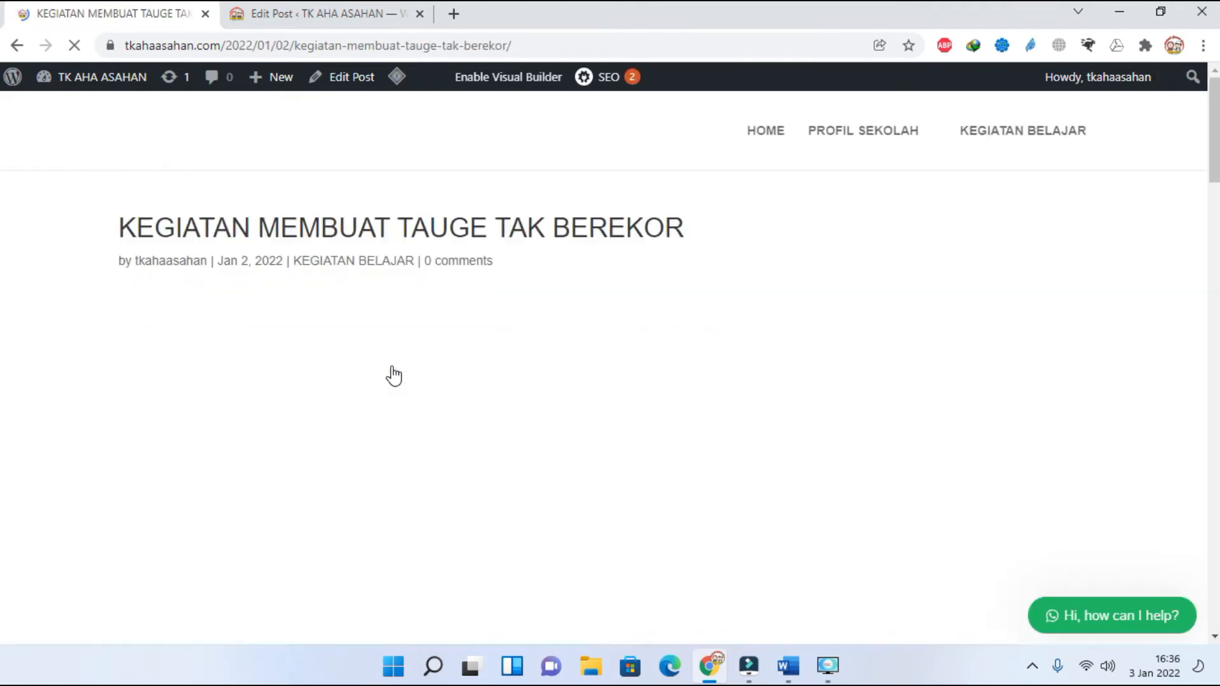
scroll(426, 384, "down", 15)
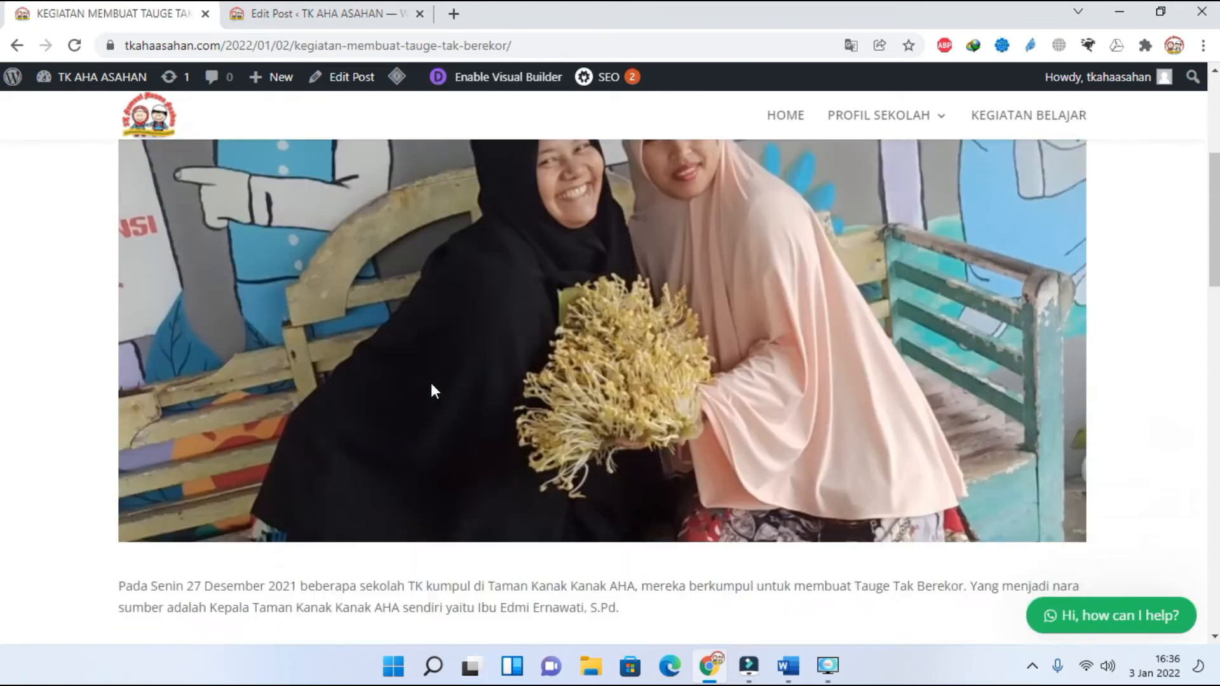
scroll(432, 384, "down", 3)
scroll(432, 384, "up", 12)
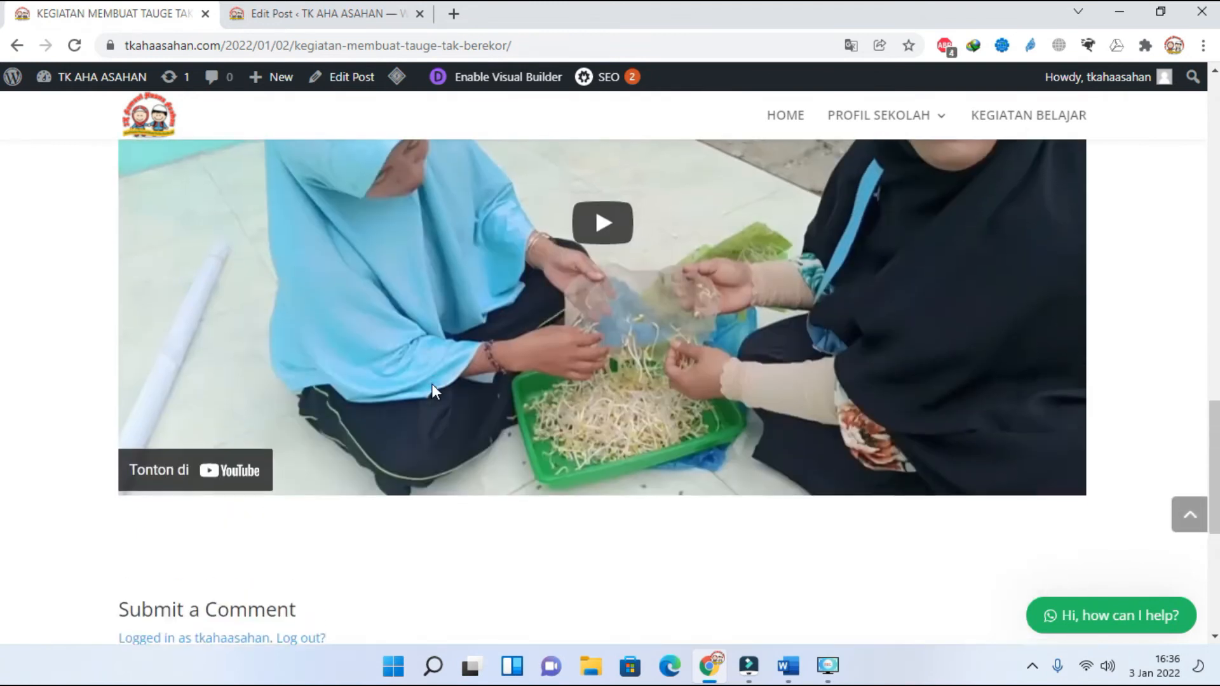
scroll(432, 385, "up", 10)
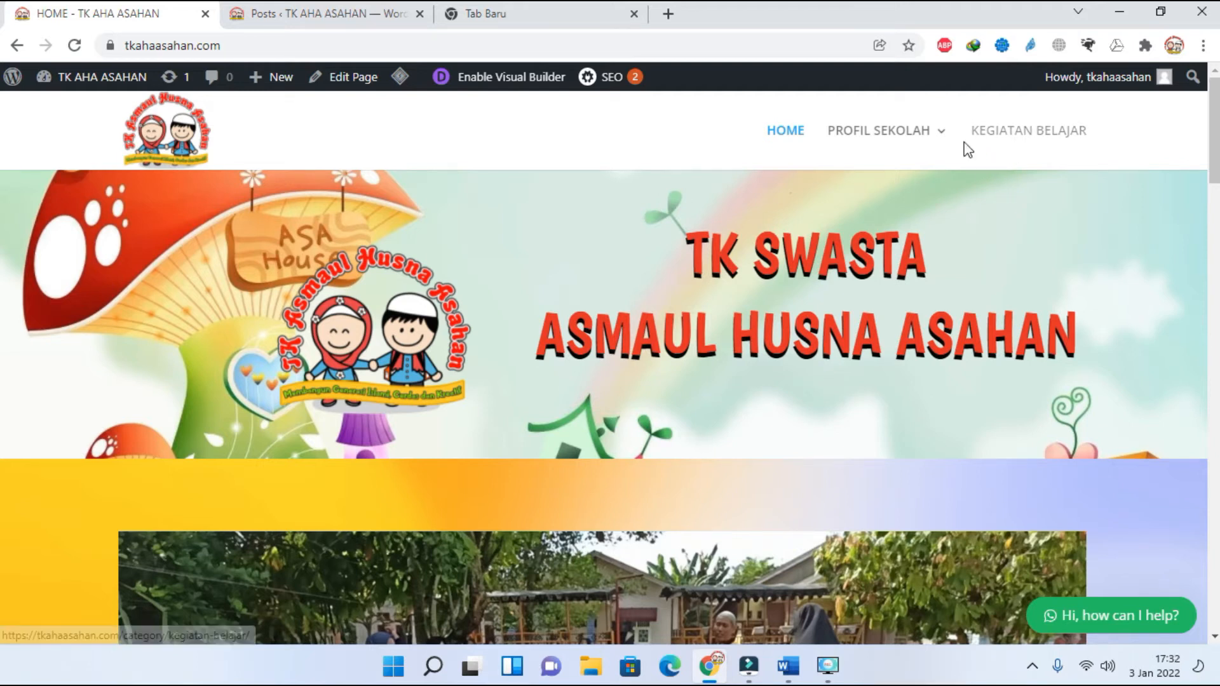
Step: Go from the site's home page to the KEGIATAN BELAJAR category and look over its layout and recent posts
left_click(997, 142)
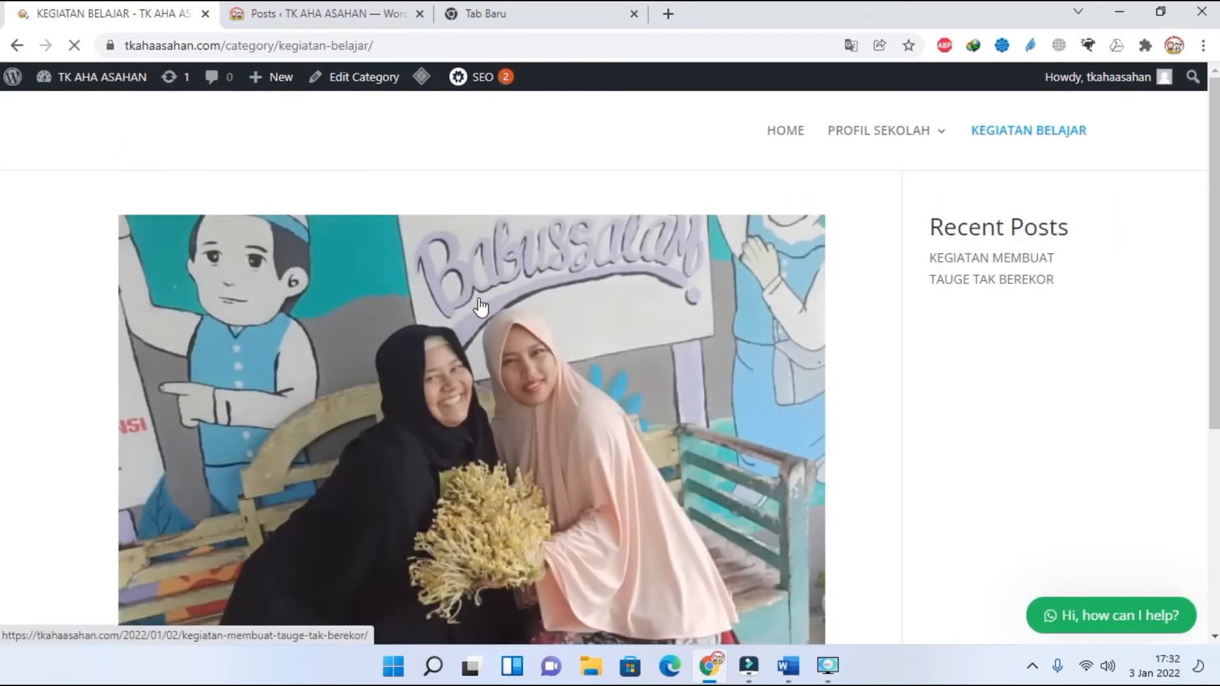
scroll(594, 353, "down", 3)
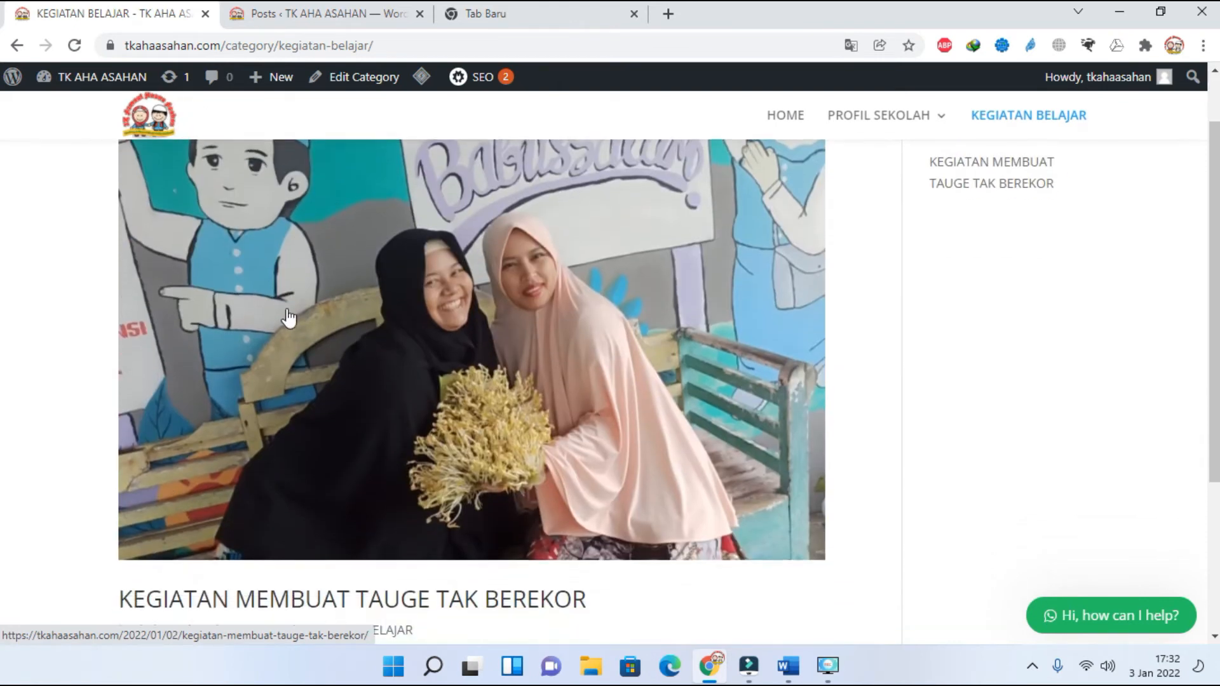
scroll(283, 319, "up", 3)
scroll(847, 313, "down", 3)
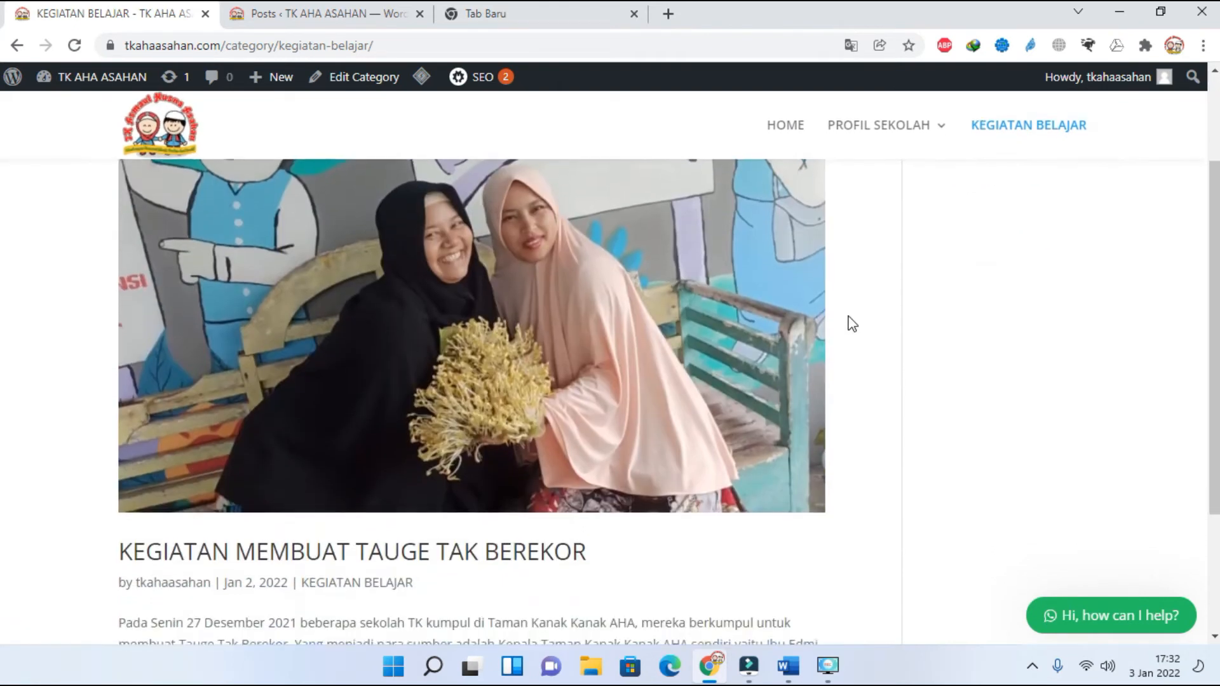
scroll(847, 313, "up", 3)
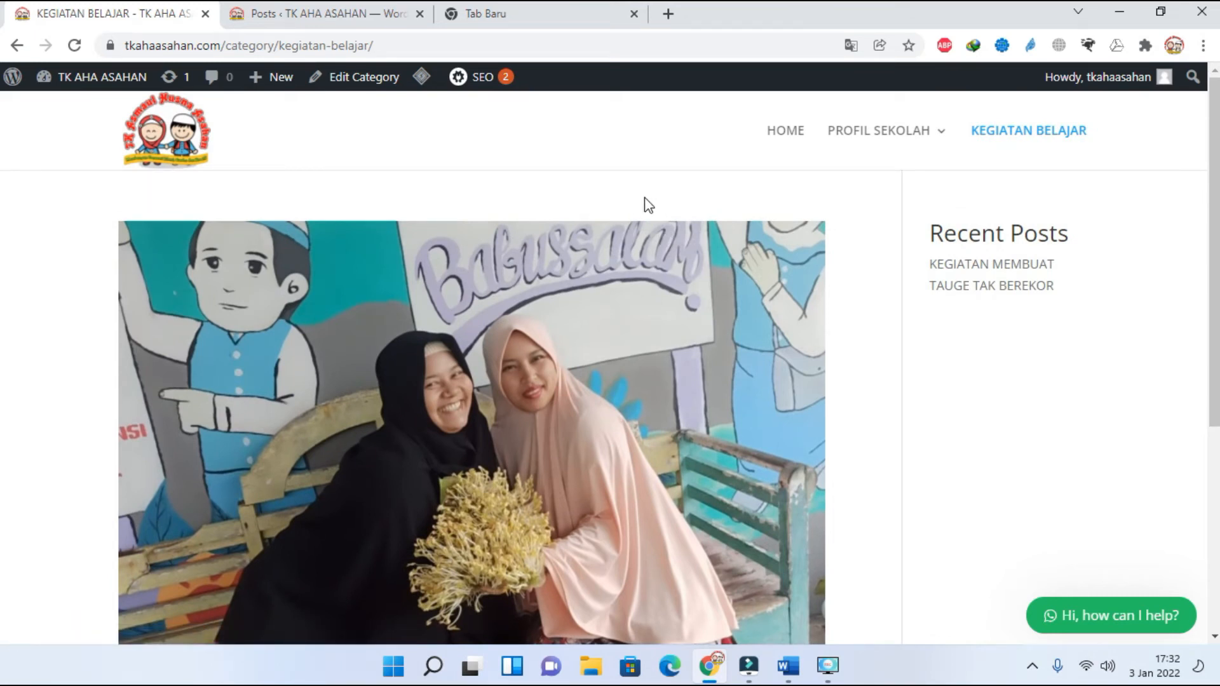
mouse_move(855, 148)
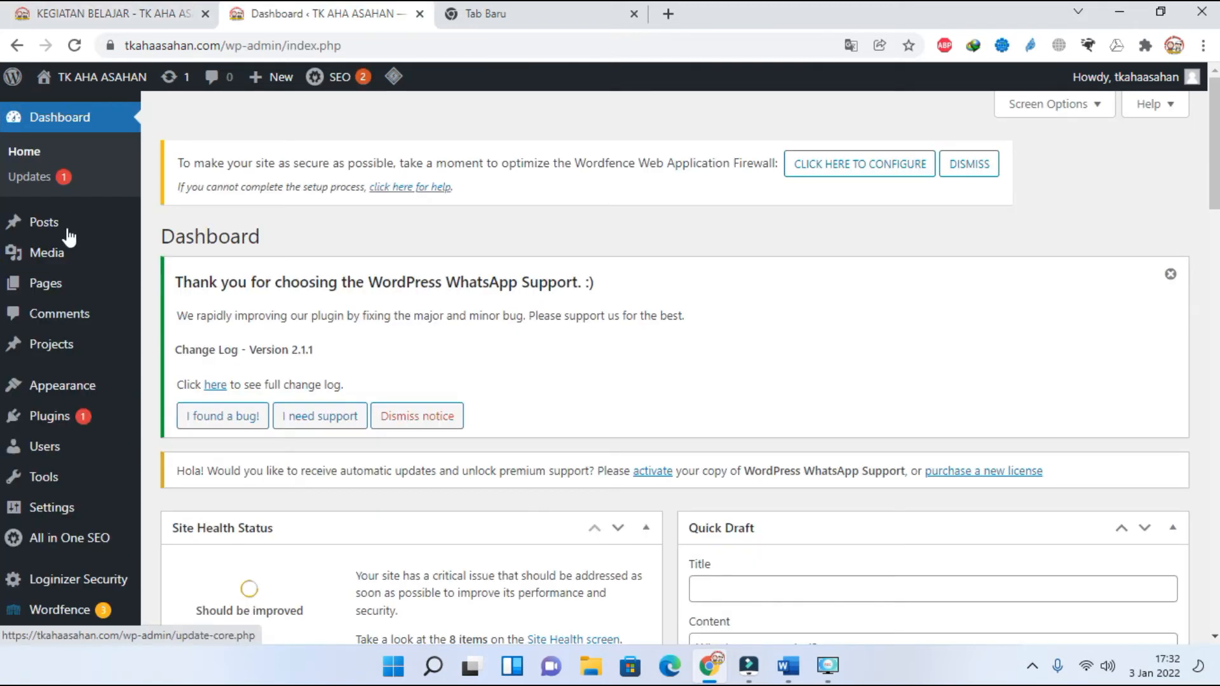
Step: Create a new post from the list of all posts and title it "SEJARAH BERDIRI TK AHA"
mouse_move(42, 235)
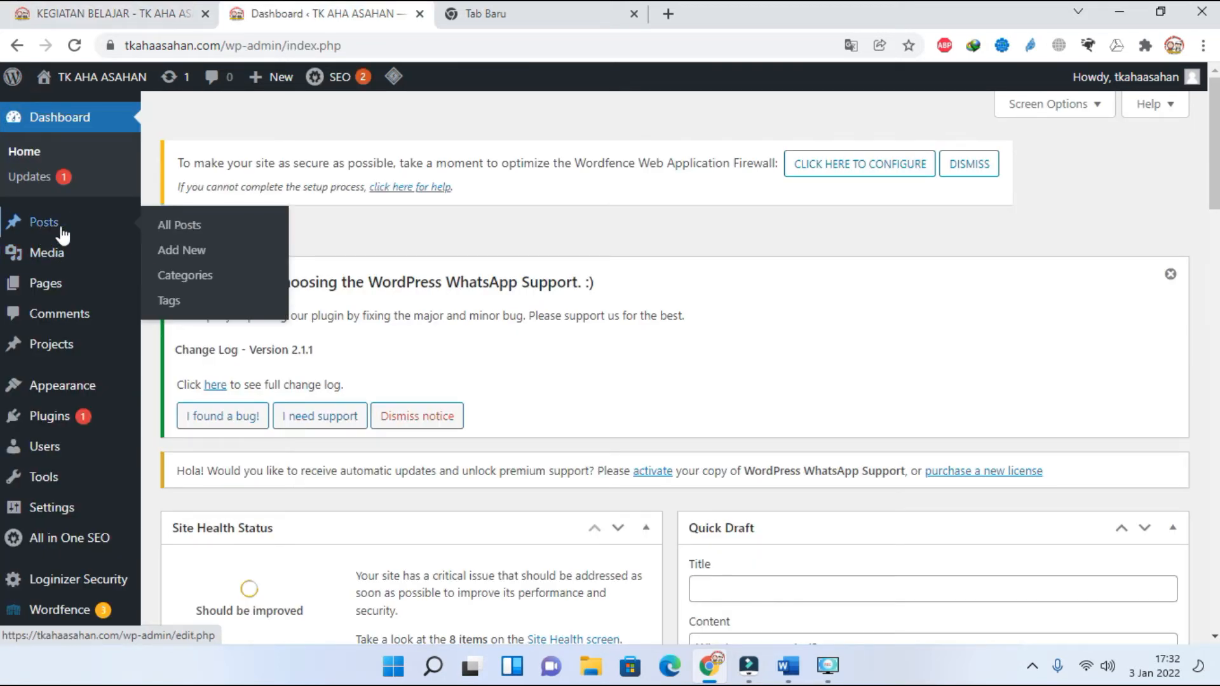
left_click(184, 232)
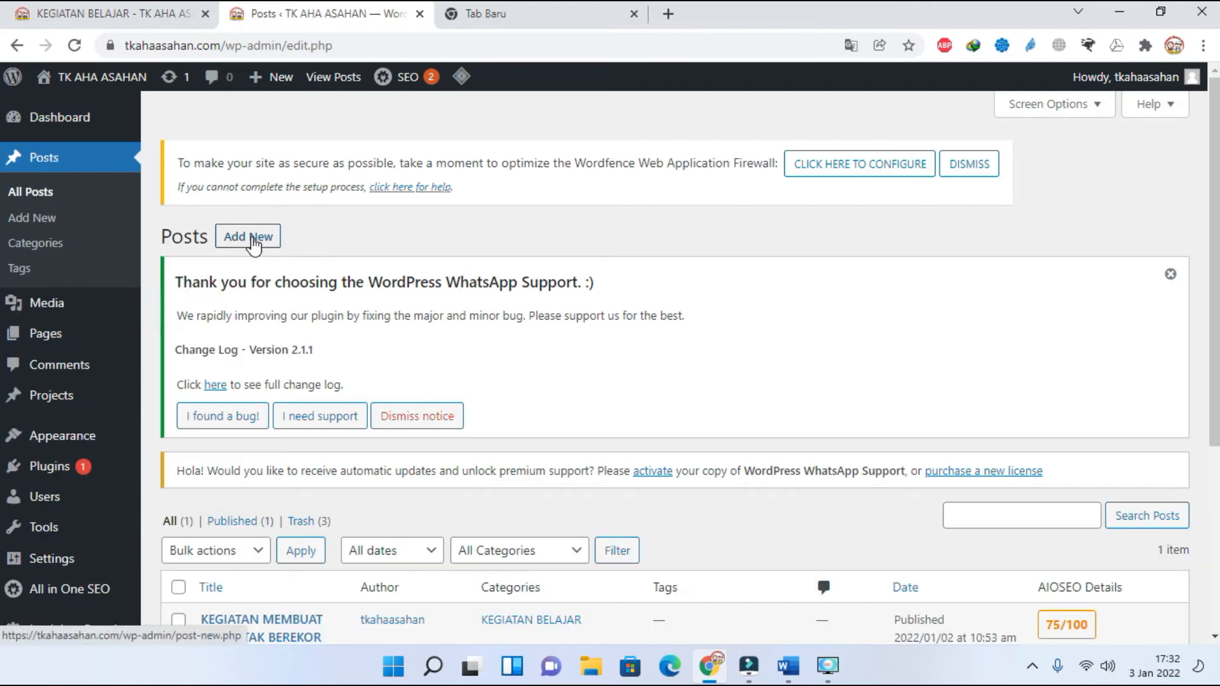
left_click(254, 243)
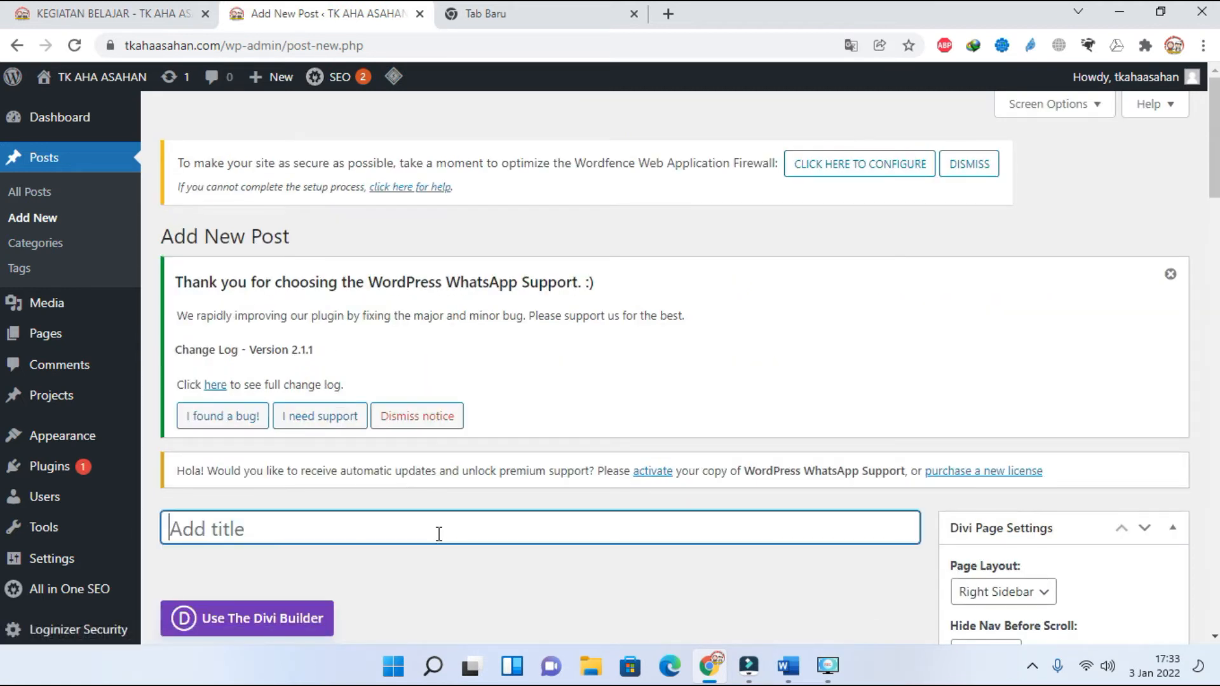
type("SEJA")
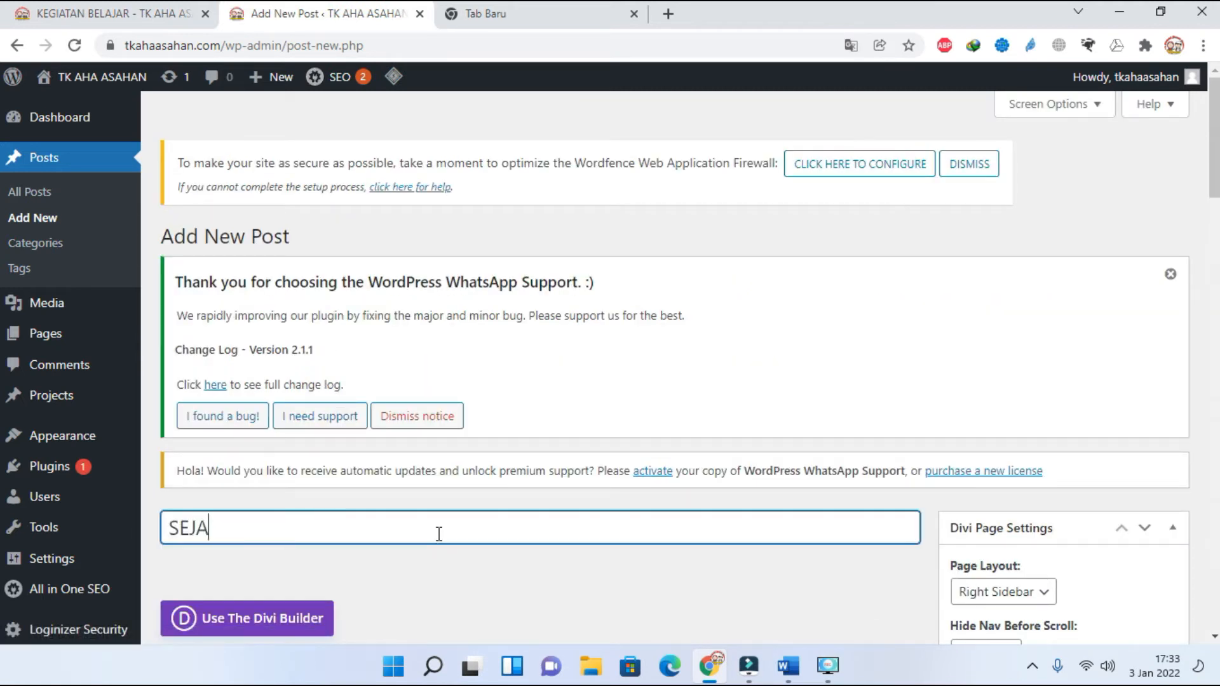
type("RAH BERDIRI ")
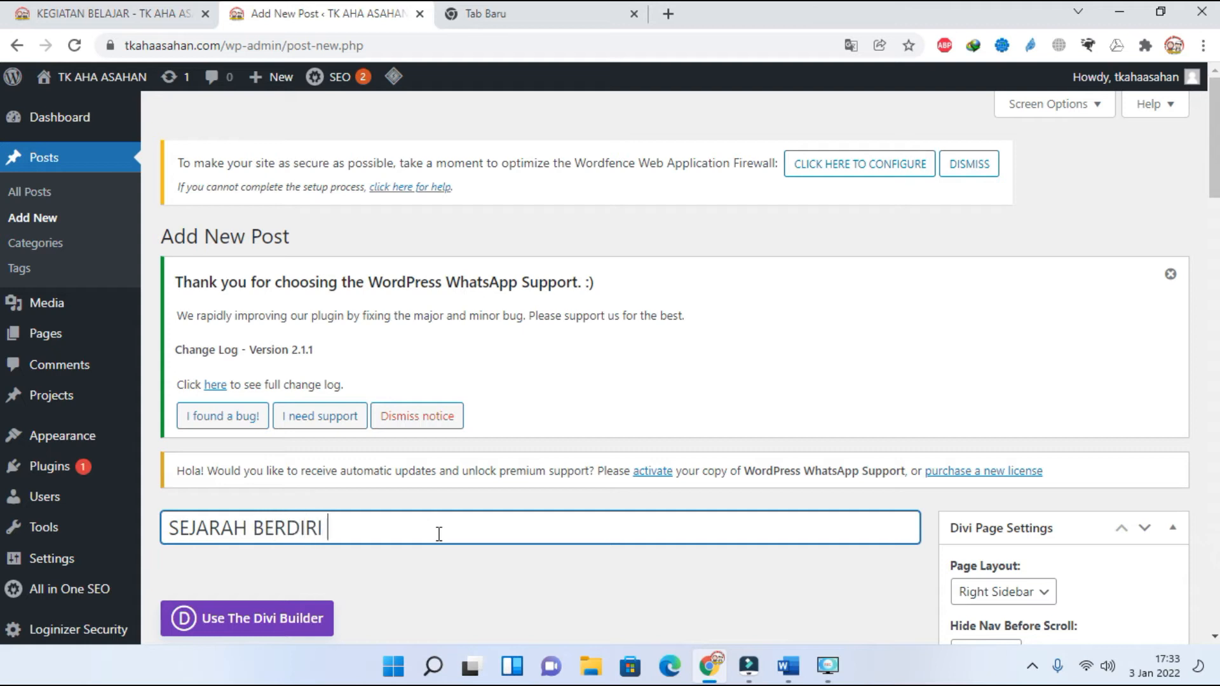
type("TK AHA")
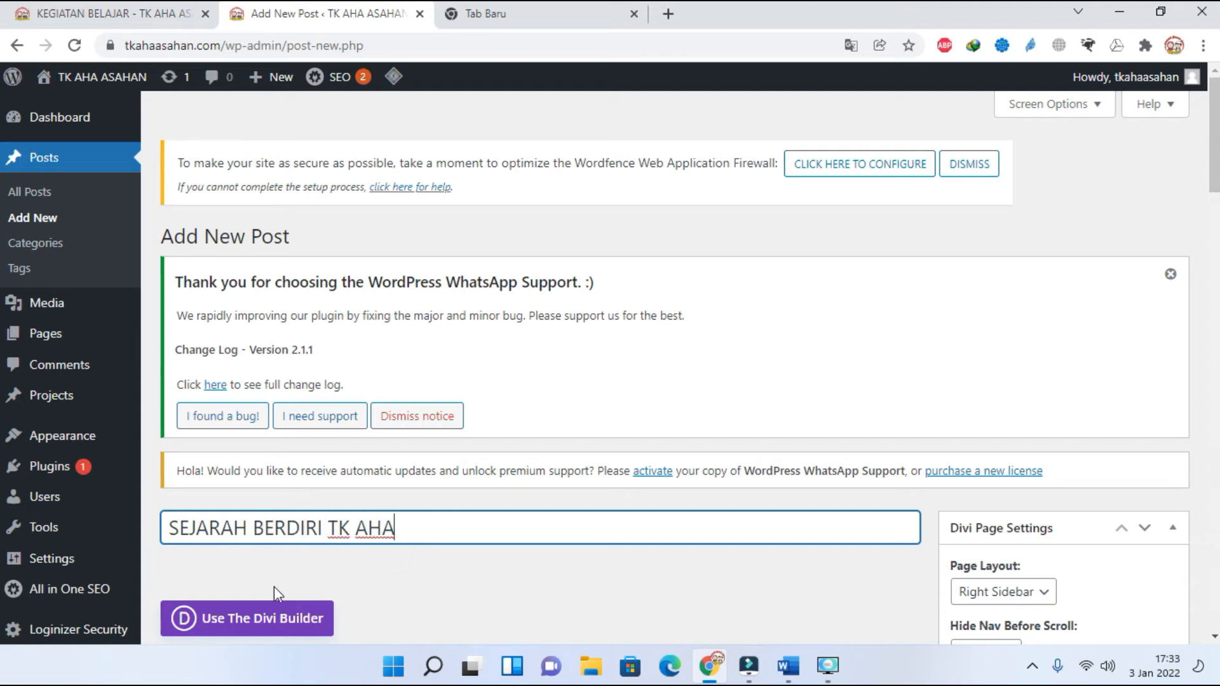
Step: Switch the new post to the Divi Builder and start building it from scratch on the front end
left_click(264, 625)
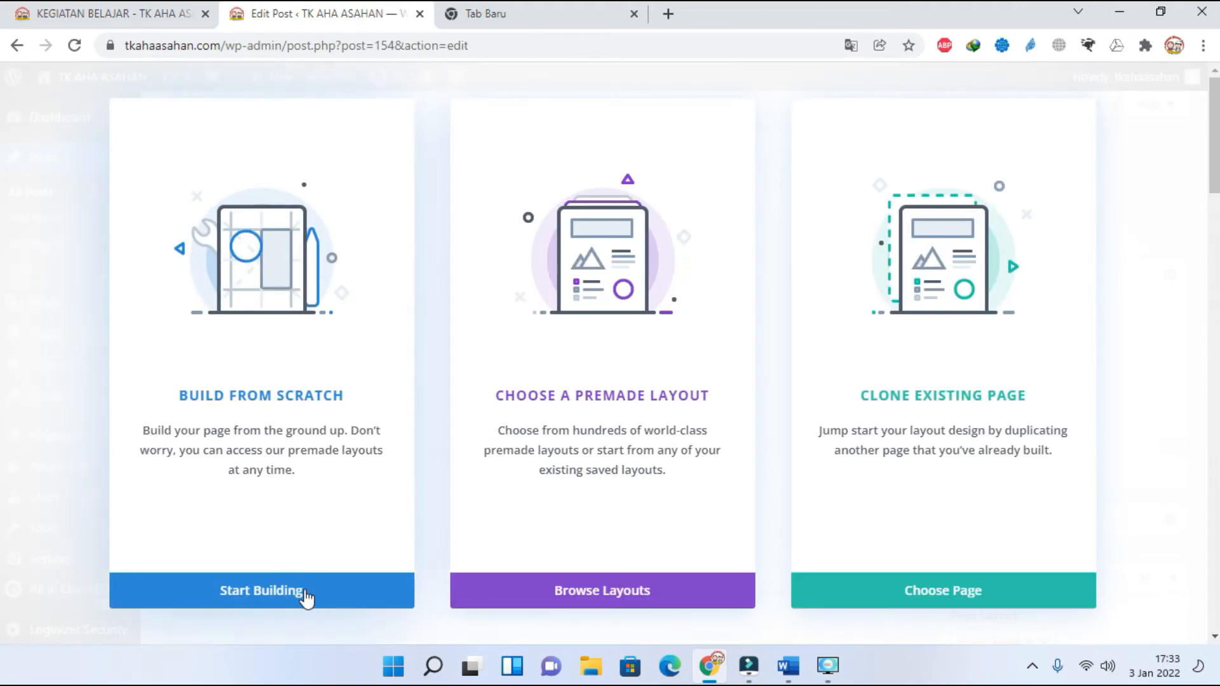
left_click(295, 599)
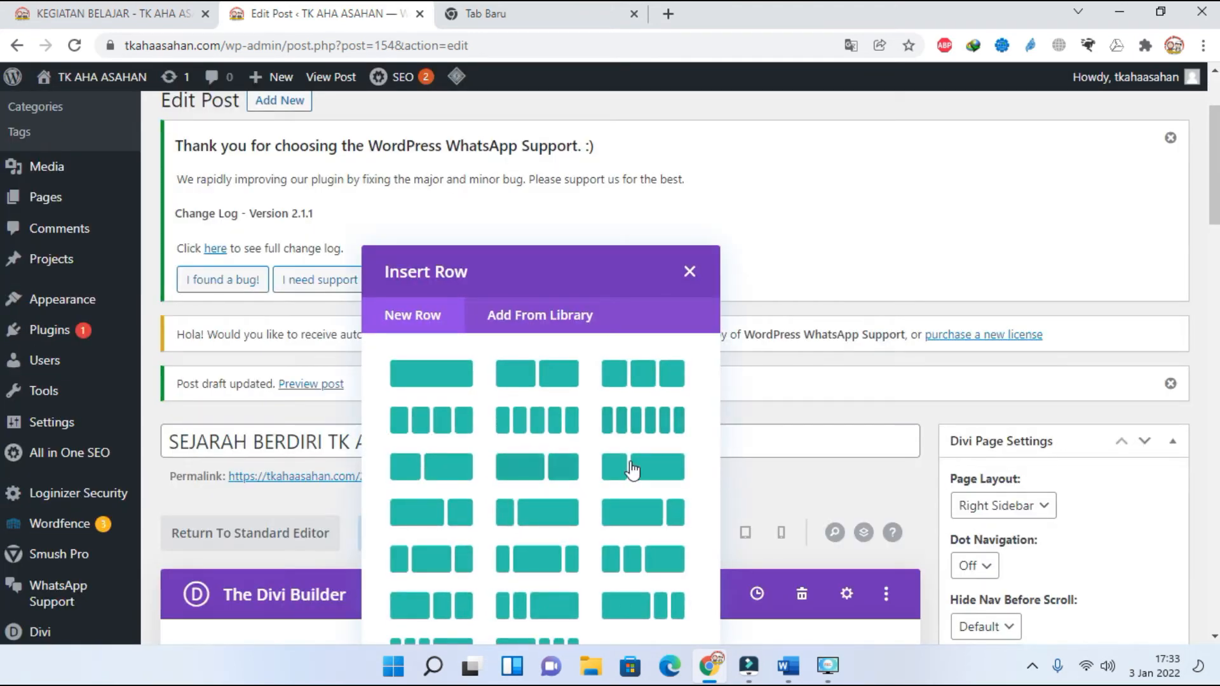
left_click(689, 272)
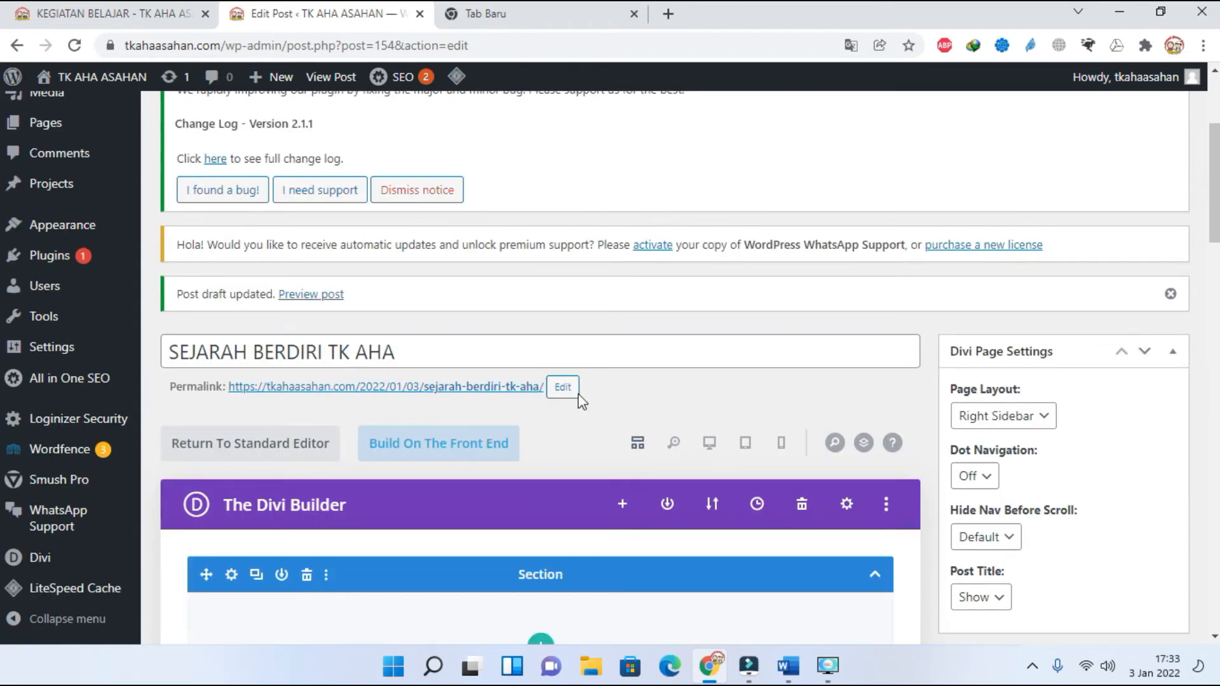
left_click(445, 449)
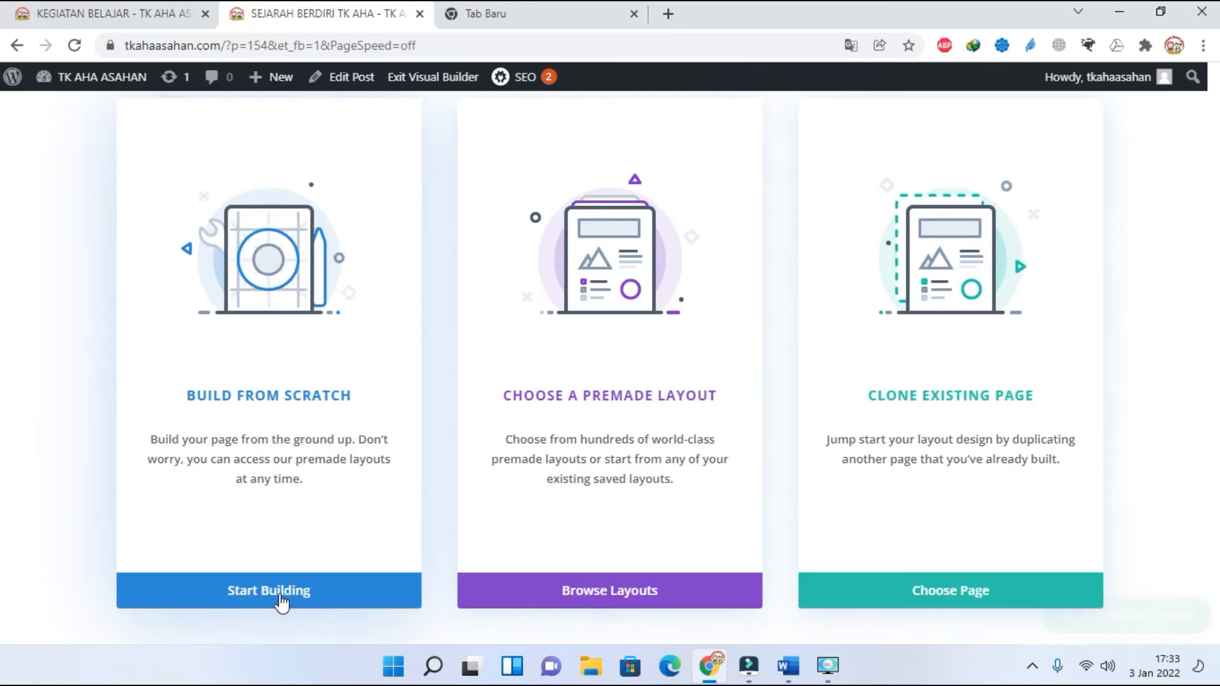
left_click(282, 591)
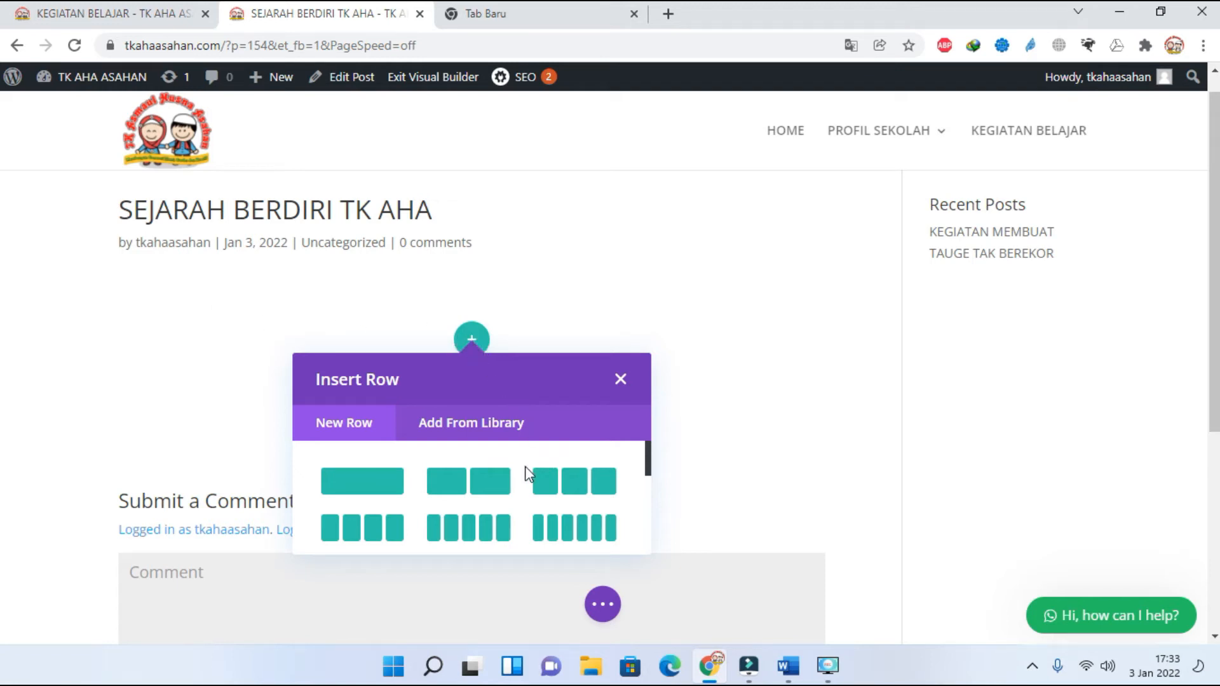
Step: Expand the Divi page controls and insert a single-column row into the post's empty section
left_click(602, 604)
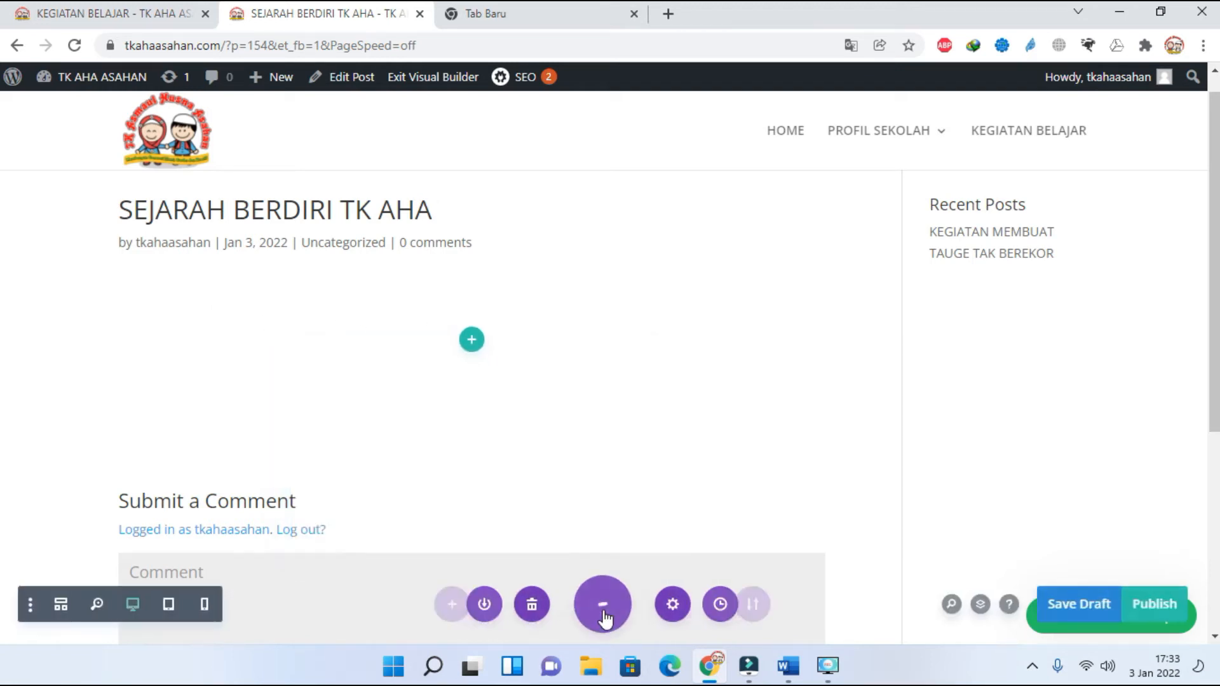
left_click(480, 348)
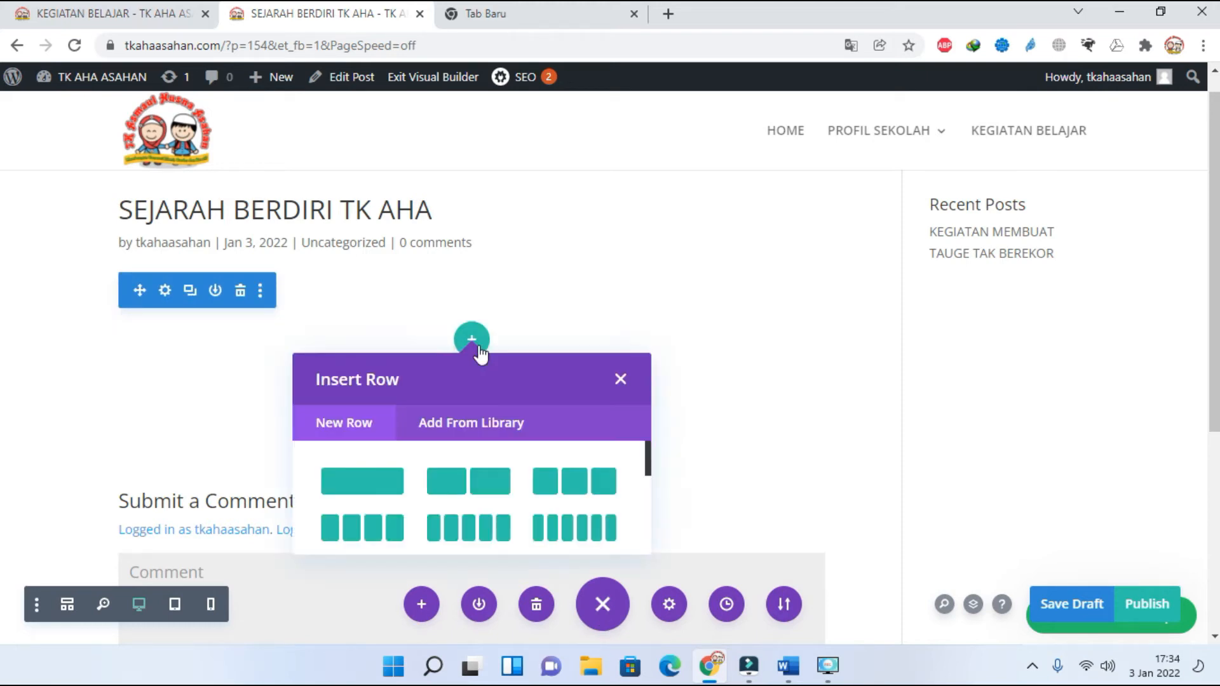
left_click(375, 483)
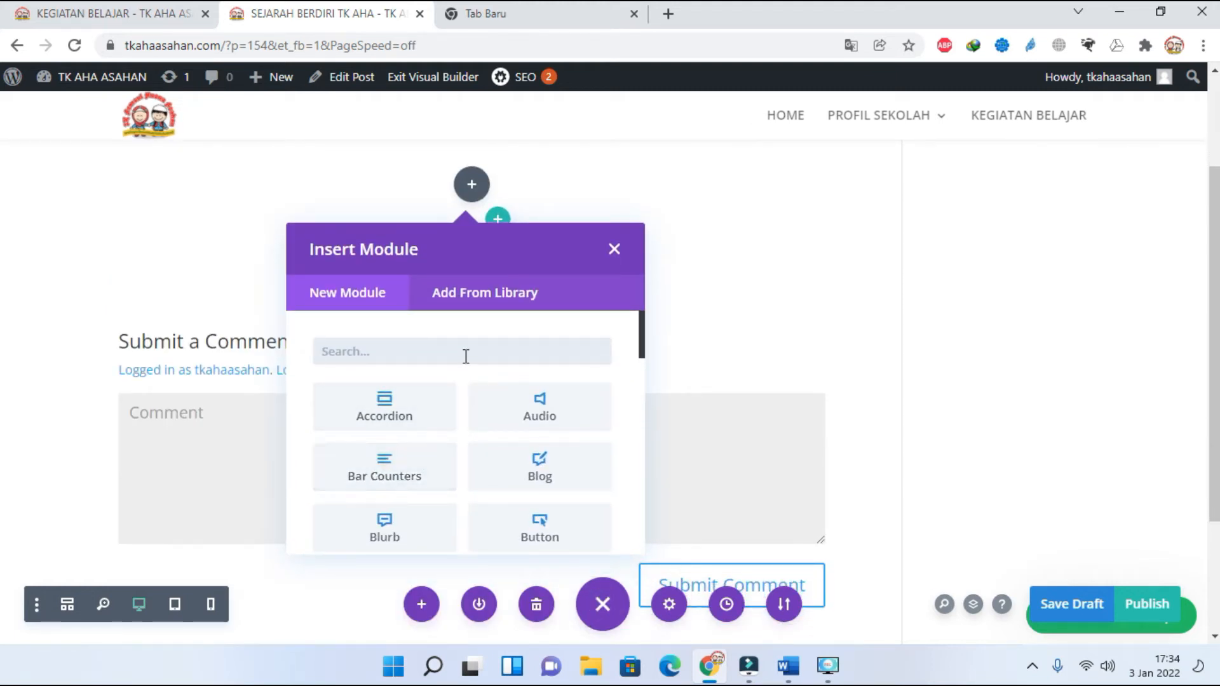
Step: Add a Text module to the single-column row and clear its placeholder body text
type("TEX")
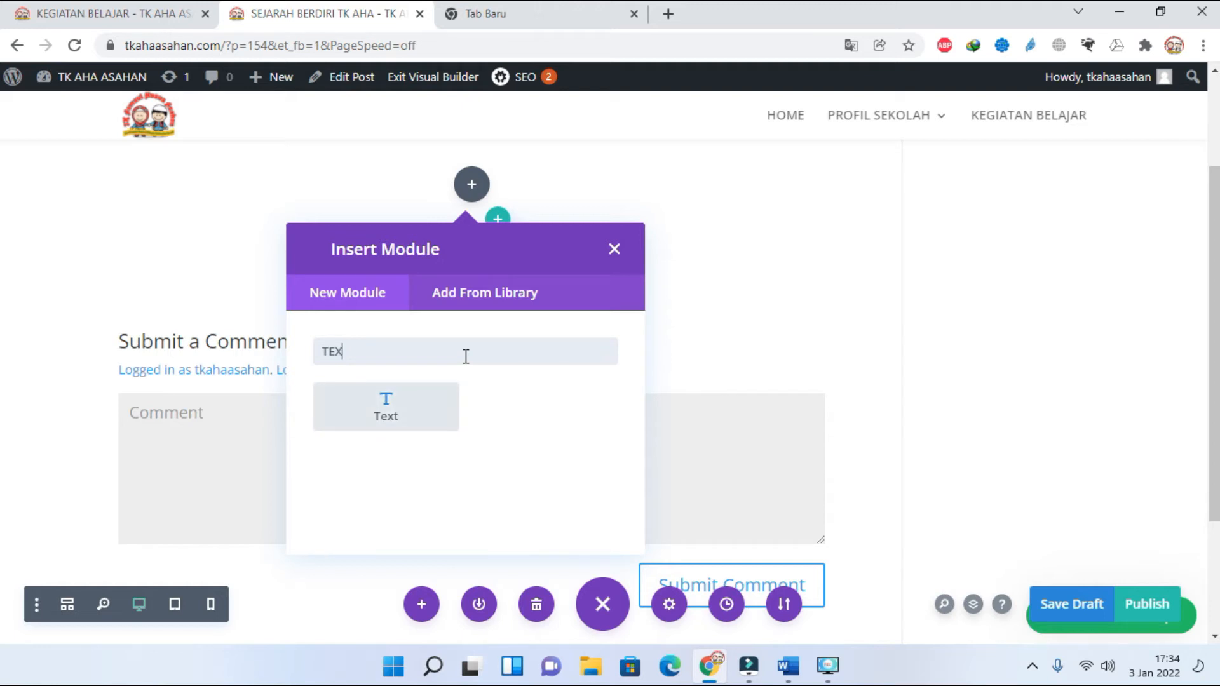
left_click(403, 418)
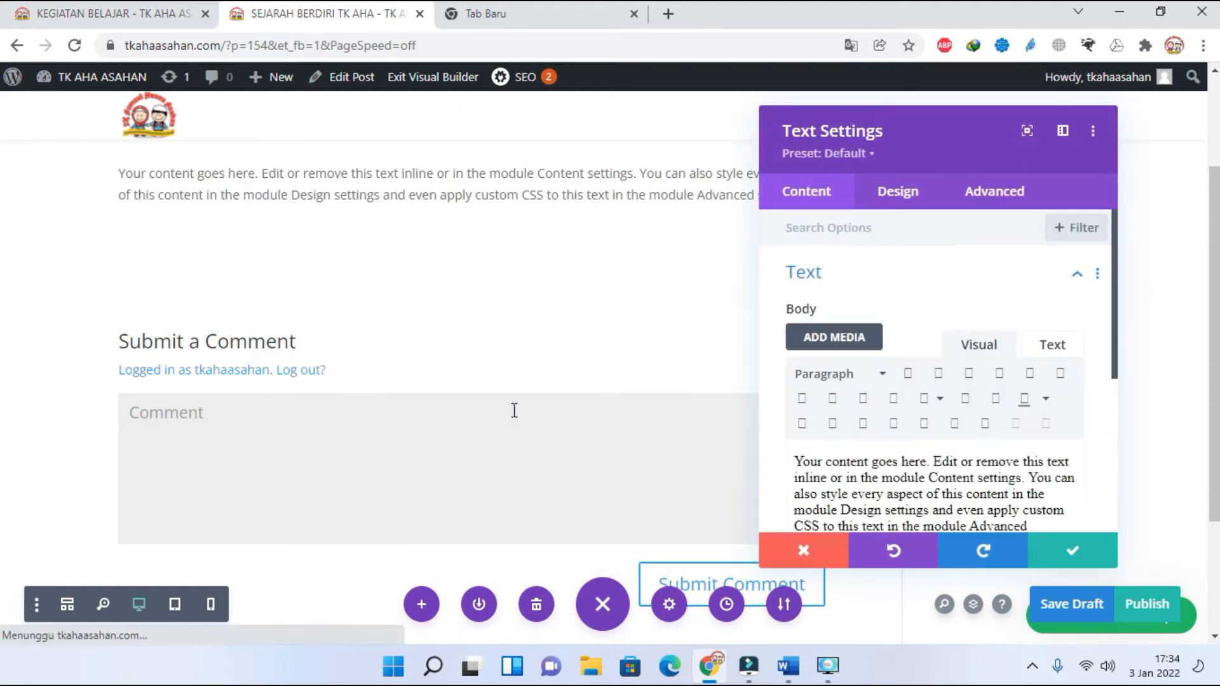
scroll(828, 392, "down", 3)
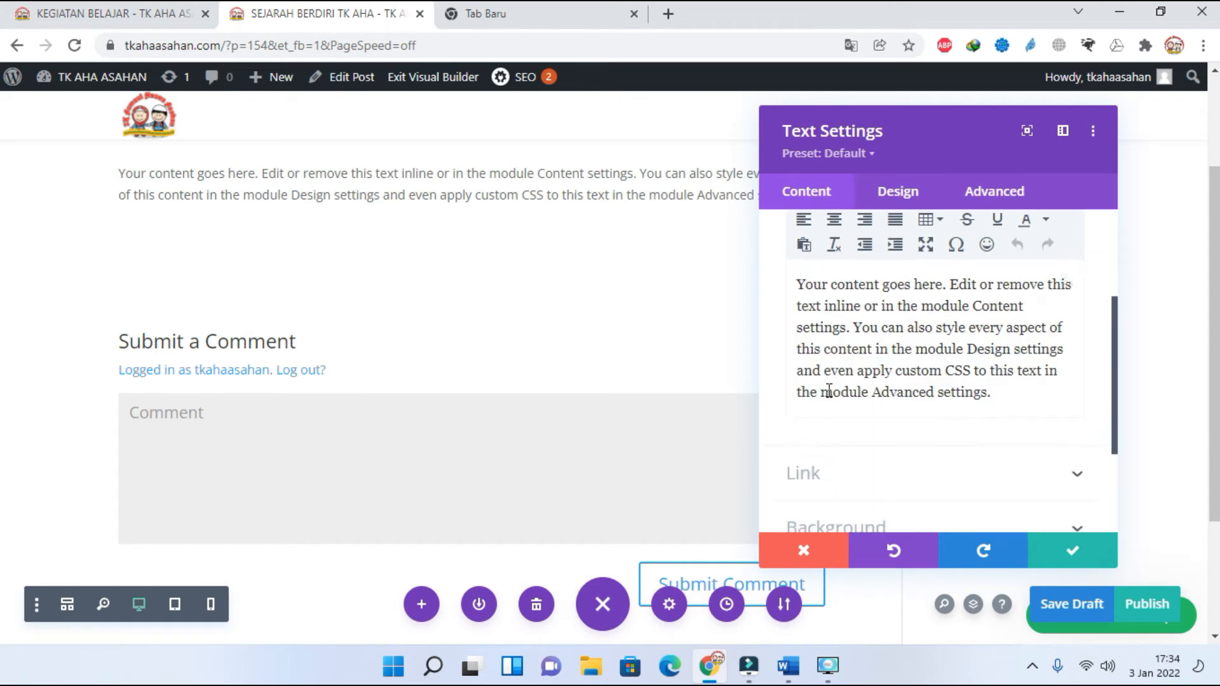
left_click_drag(813, 289, 1020, 394)
key("BackSpace")
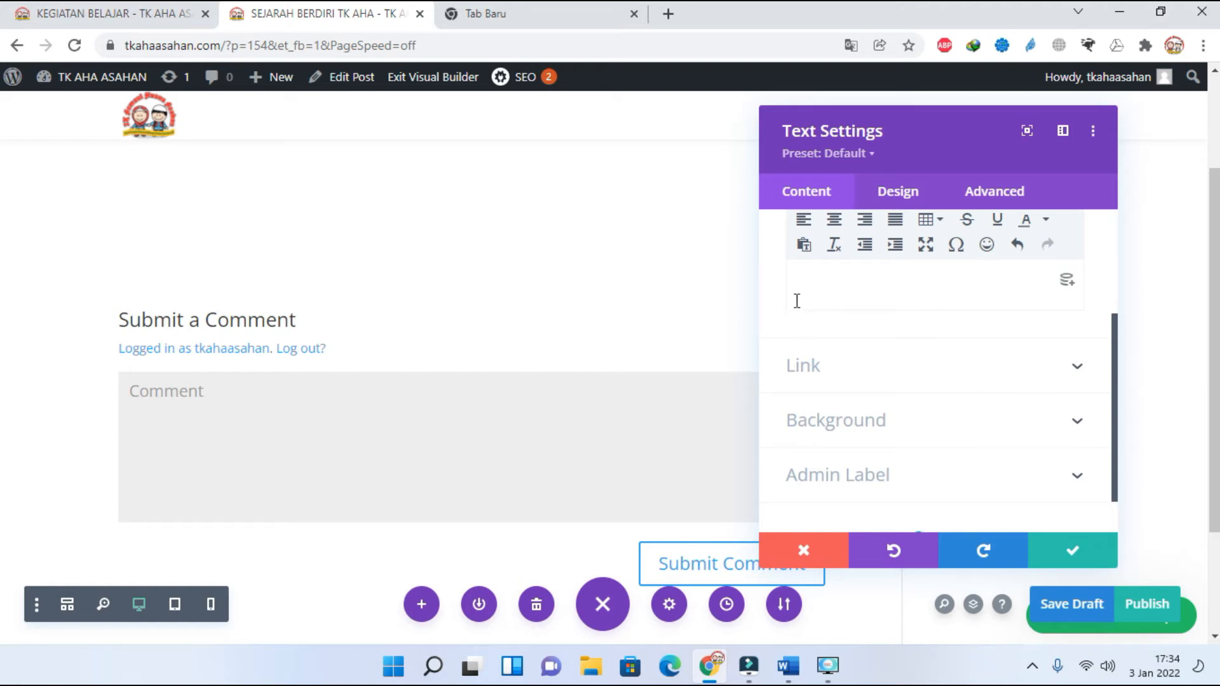
Step: Copy the opening paragraph, "Taman kanak-kanak AHA berdiri pada 1 Juli 2013...", from the Word document into the Text module, justify it and save the module
left_click(788, 666)
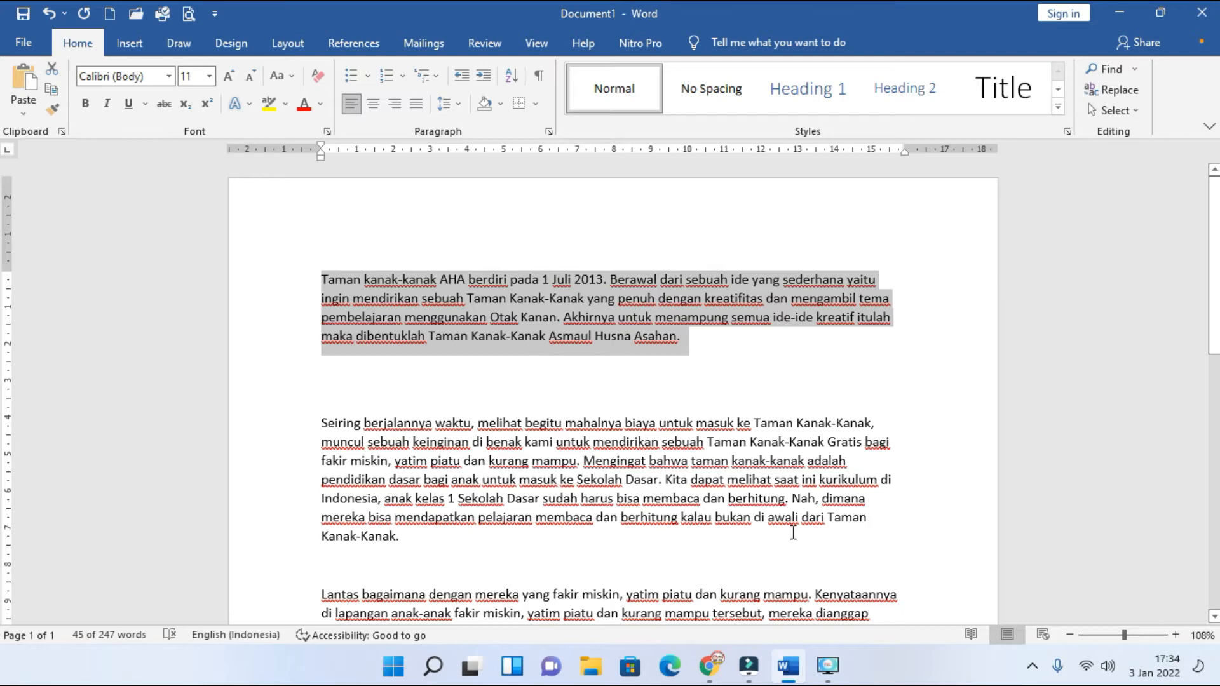
left_click(708, 666)
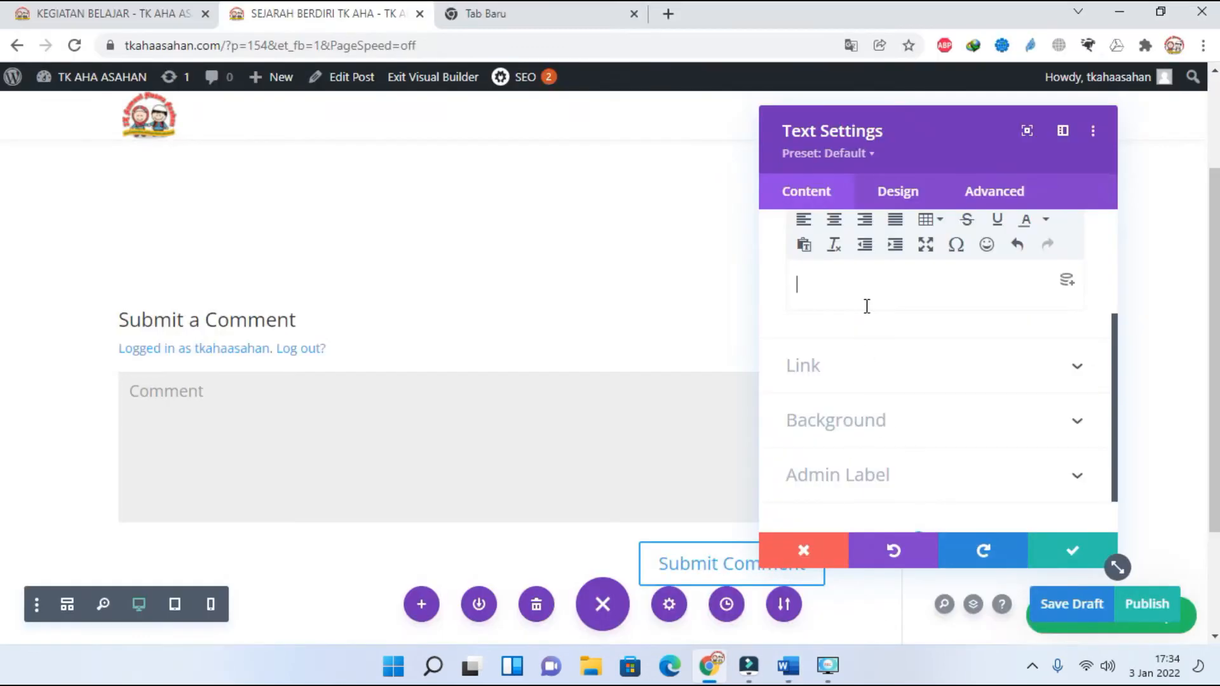
type("Taman kanak-kanak AHA berdiri pada 1 Juli 2013. Berawal dari sebuah ide yang sederhana yaitu ingin mendirikan sebuah Taman Kanak-Kanak yang penuh dengan kreatifitas dan mengambil tema pembelajaran menggunakan Otak Kanan. Akhirnya untuk menampung semua ide-ide kreatif itulah maka dibentuklah Taman Kanak-Kanak Asmaul Husna Asahan.")
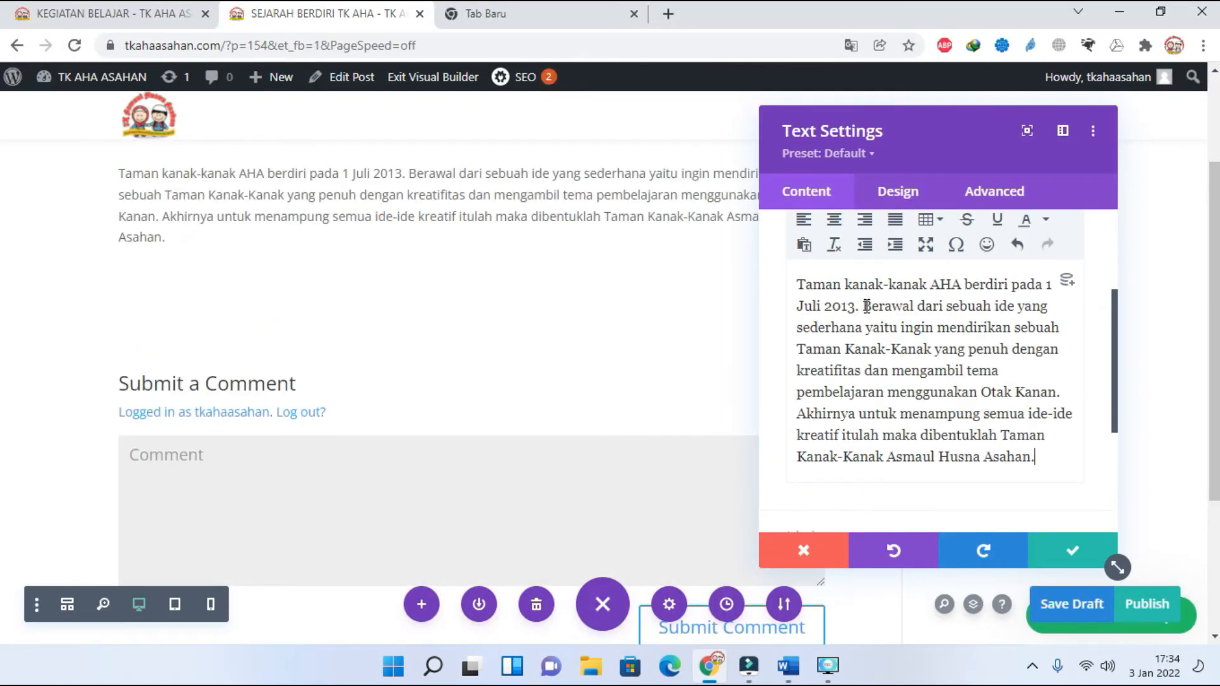
left_click(896, 220)
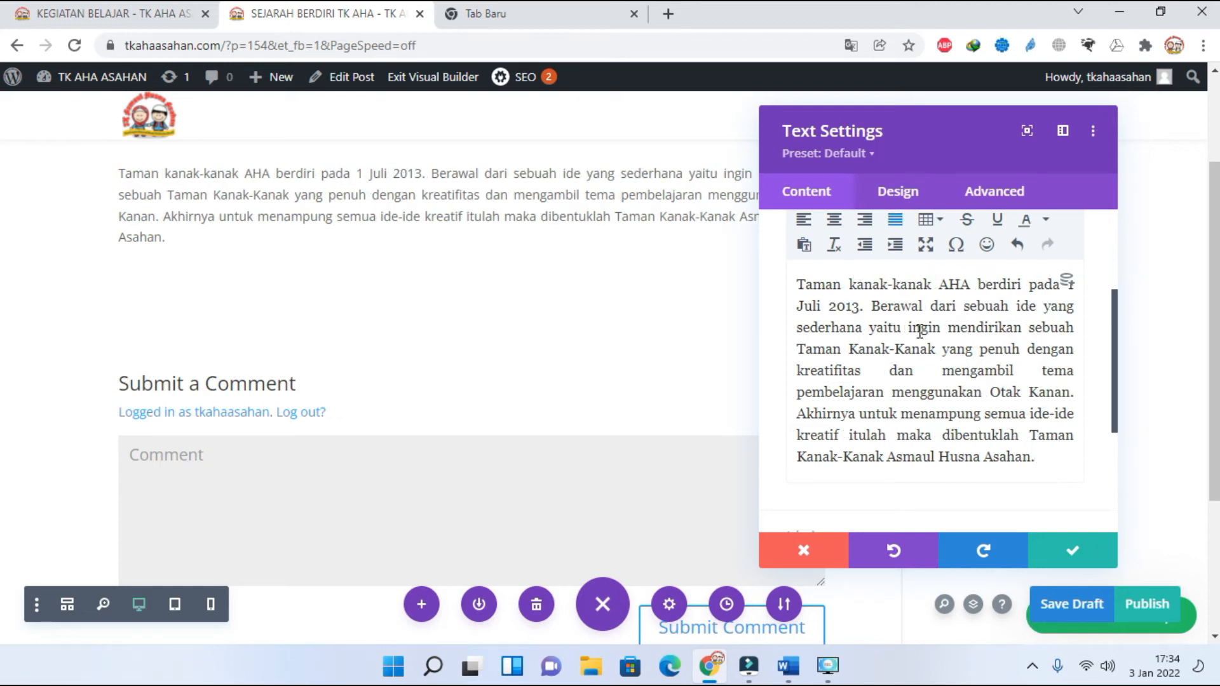
left_click(1059, 551)
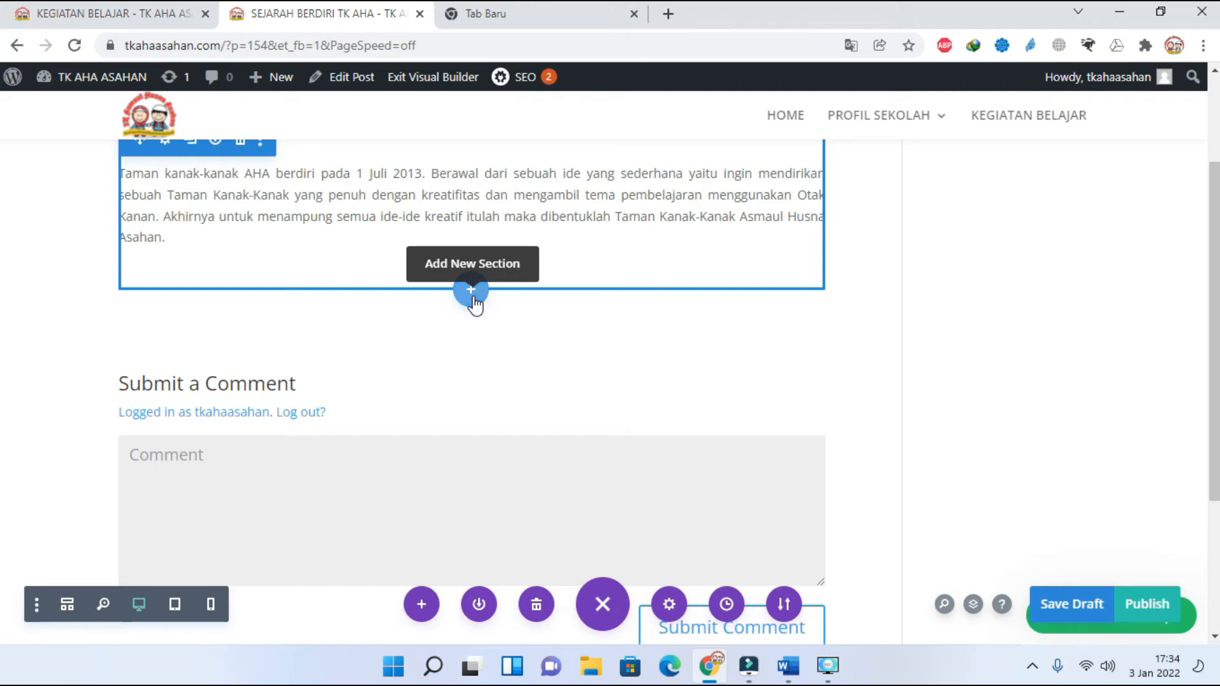
Step: Add a regular section below the text section and give it a row of three equal columns
left_click(473, 296)
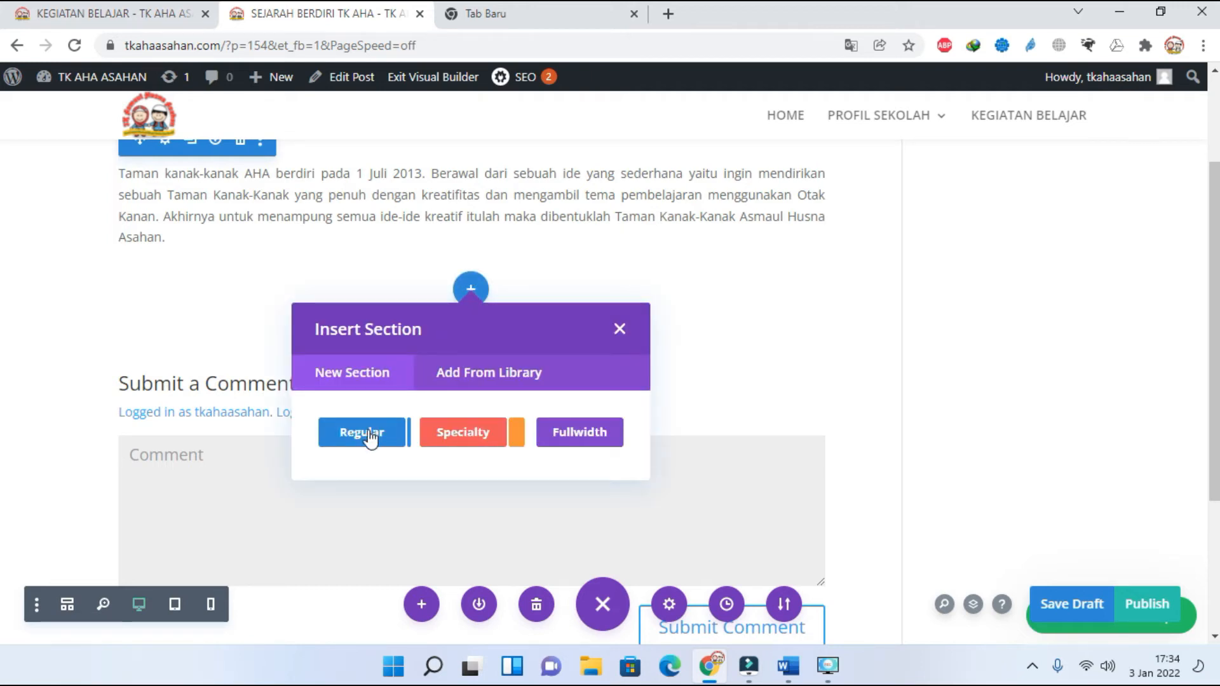
left_click(371, 439)
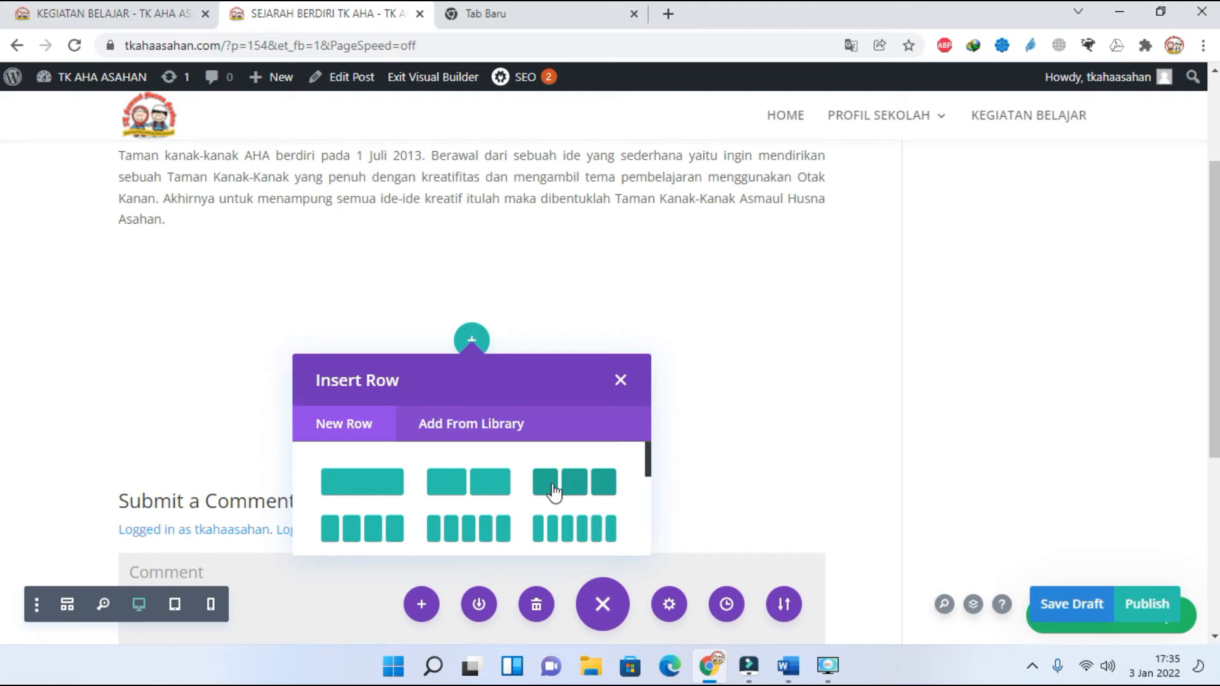
left_click(553, 492)
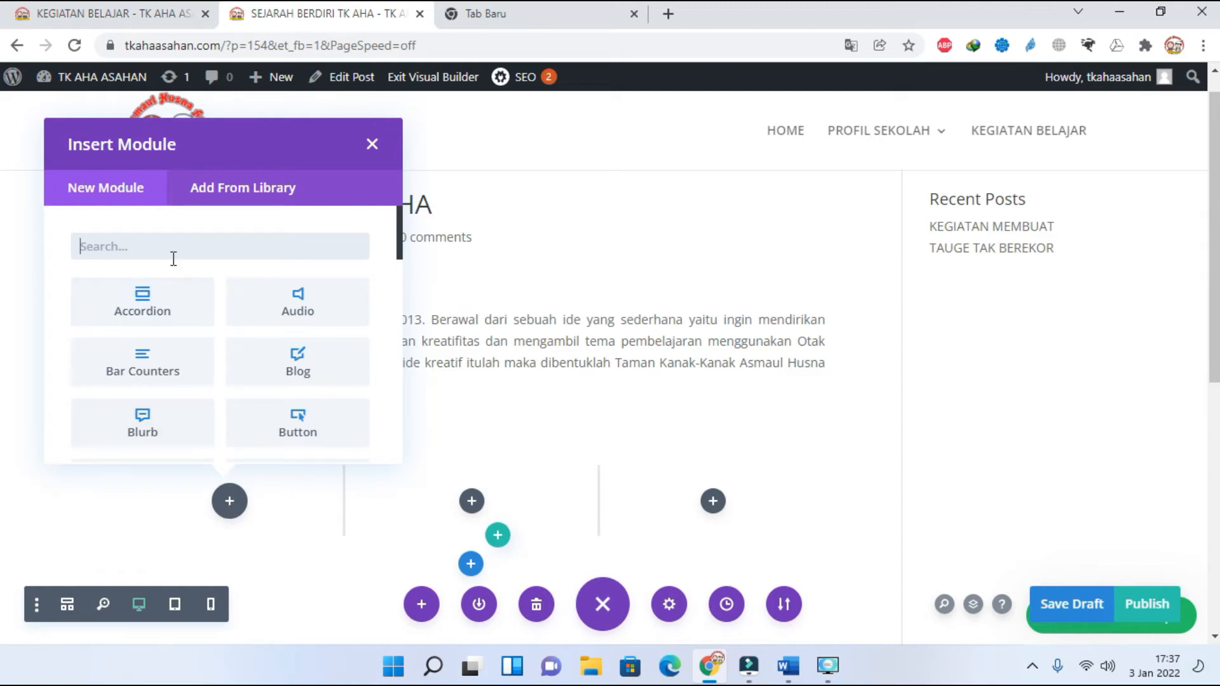
Step: Add an Image module to the first column with the media library photo of the red-veiled teacher and children, and save it
type("IMA")
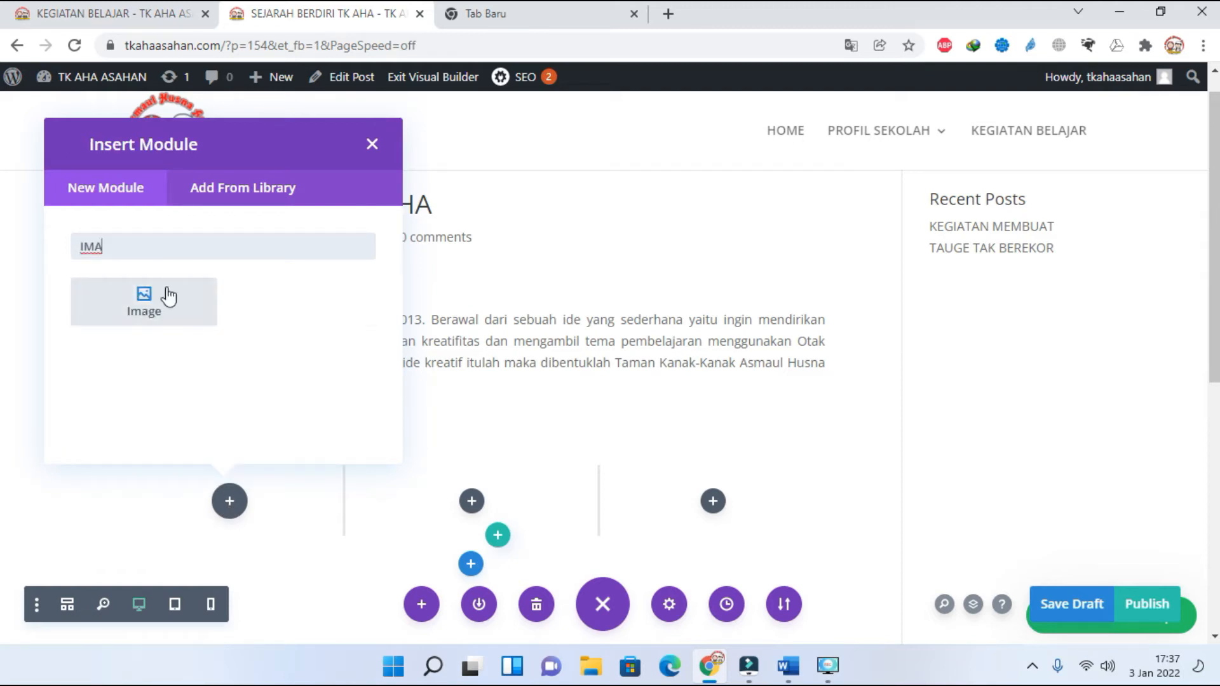
left_click(167, 287)
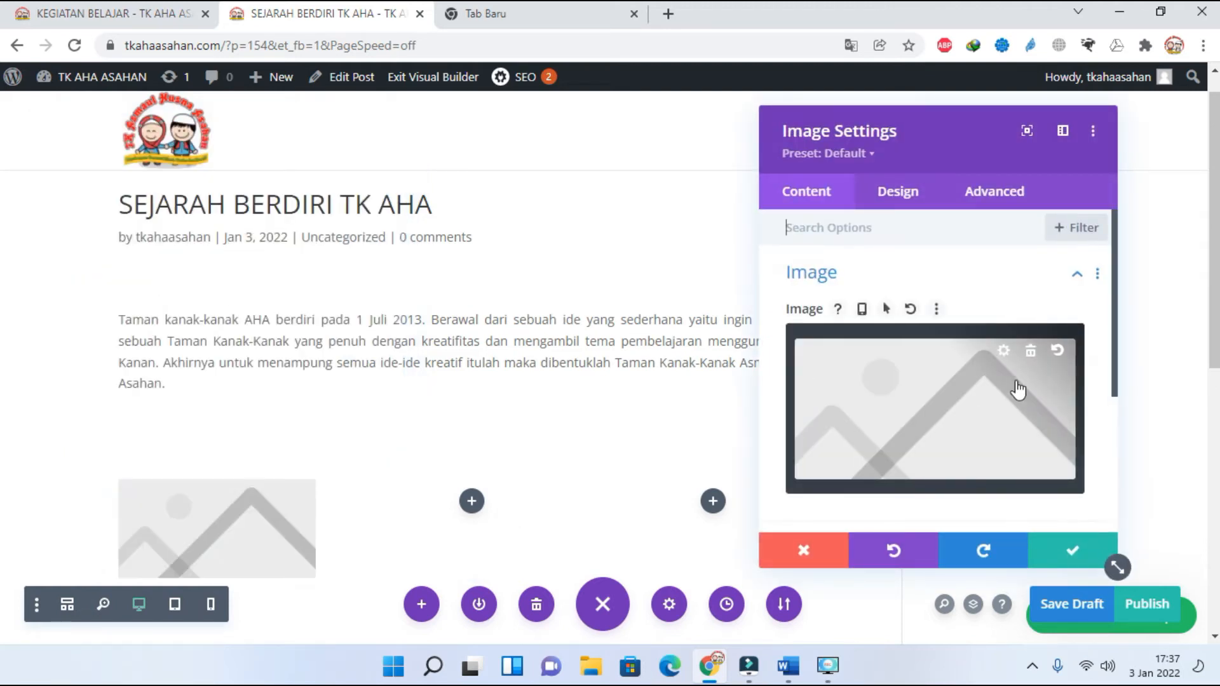
left_click(1031, 352)
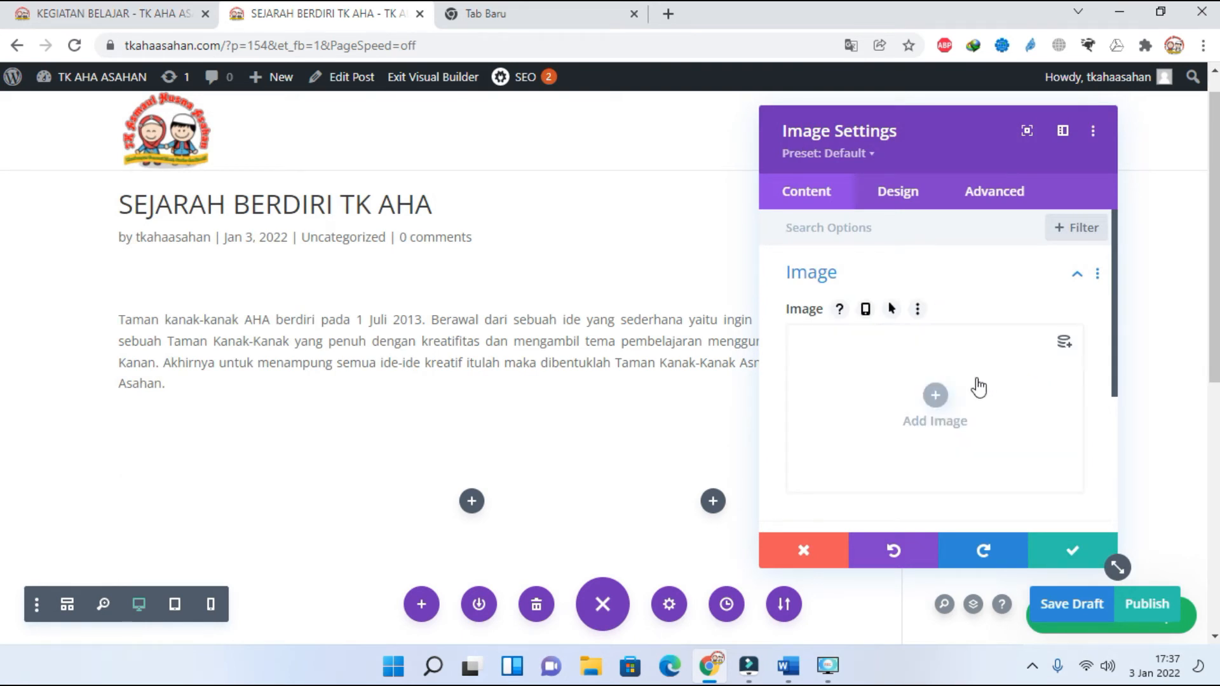
left_click(935, 395)
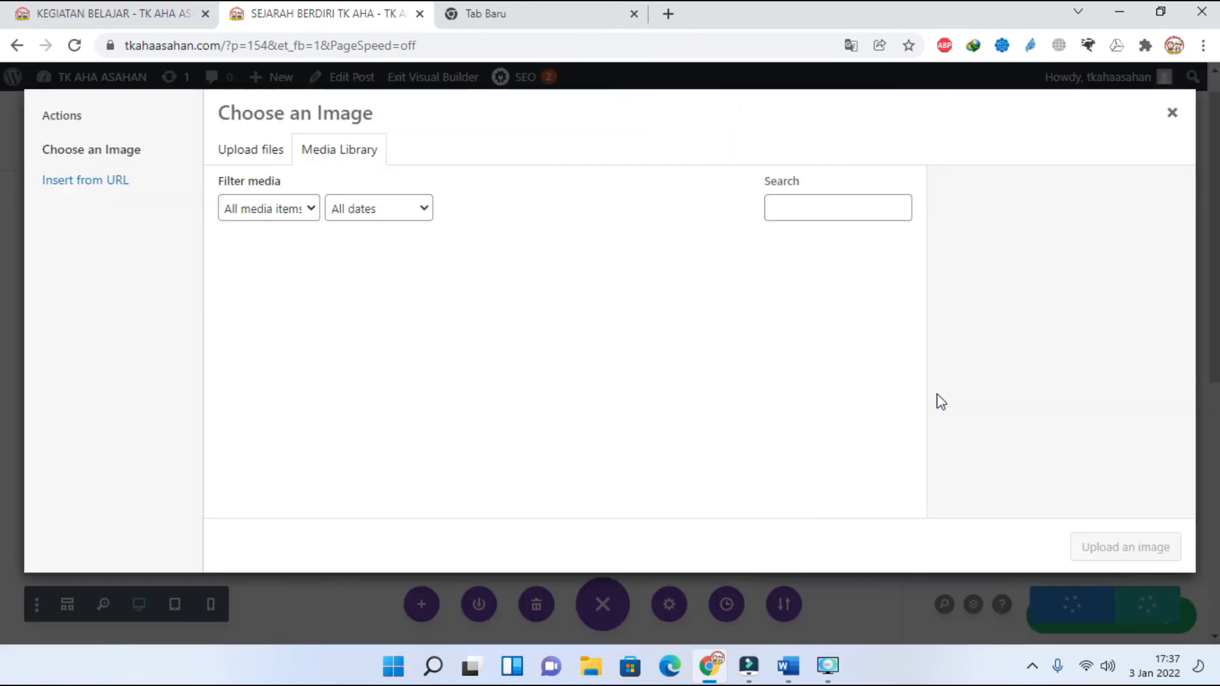
left_click(280, 300)
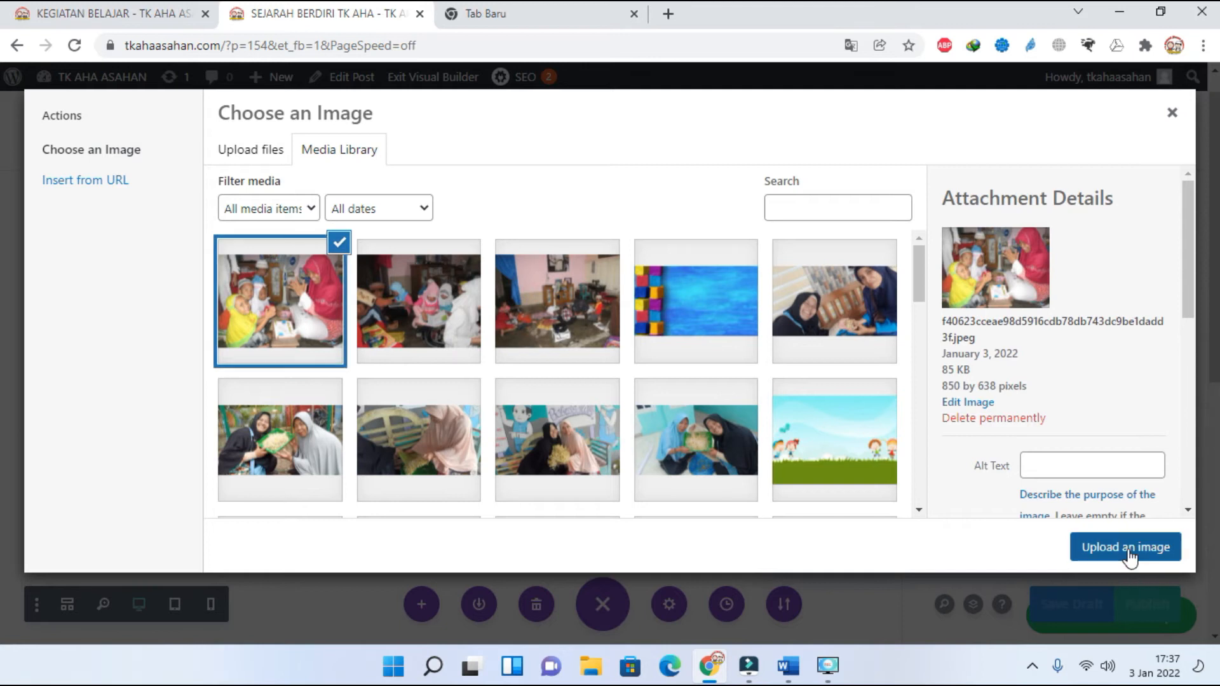
left_click(1125, 549)
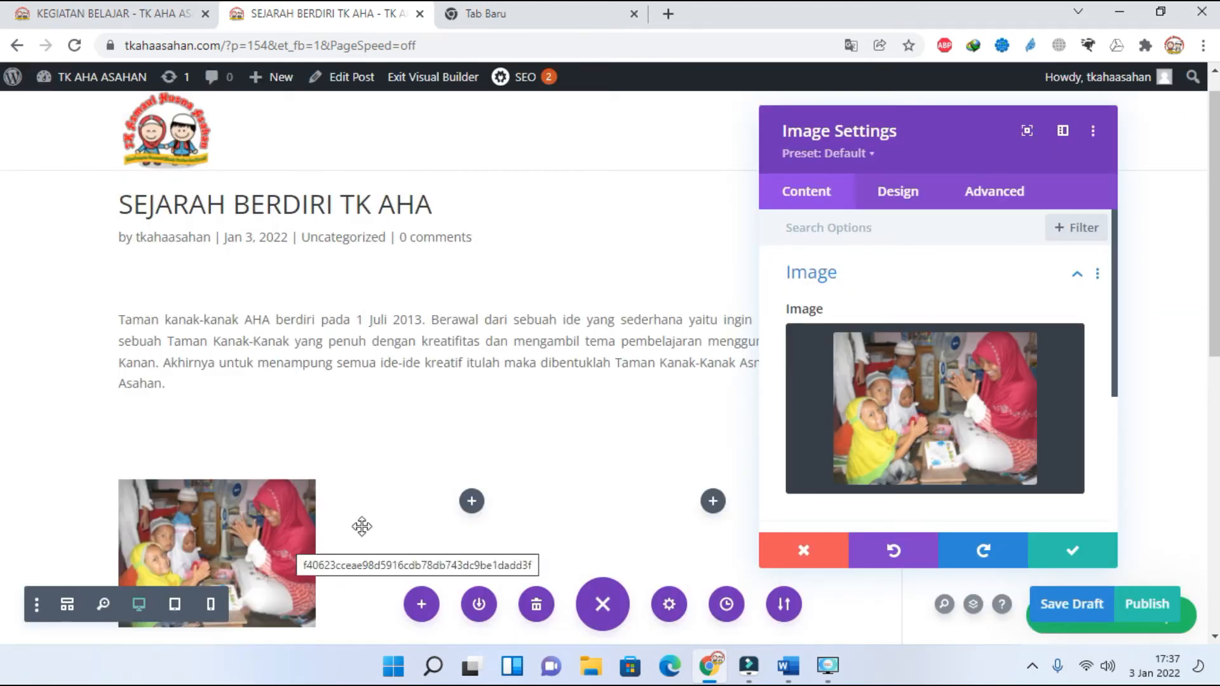
left_click(1052, 550)
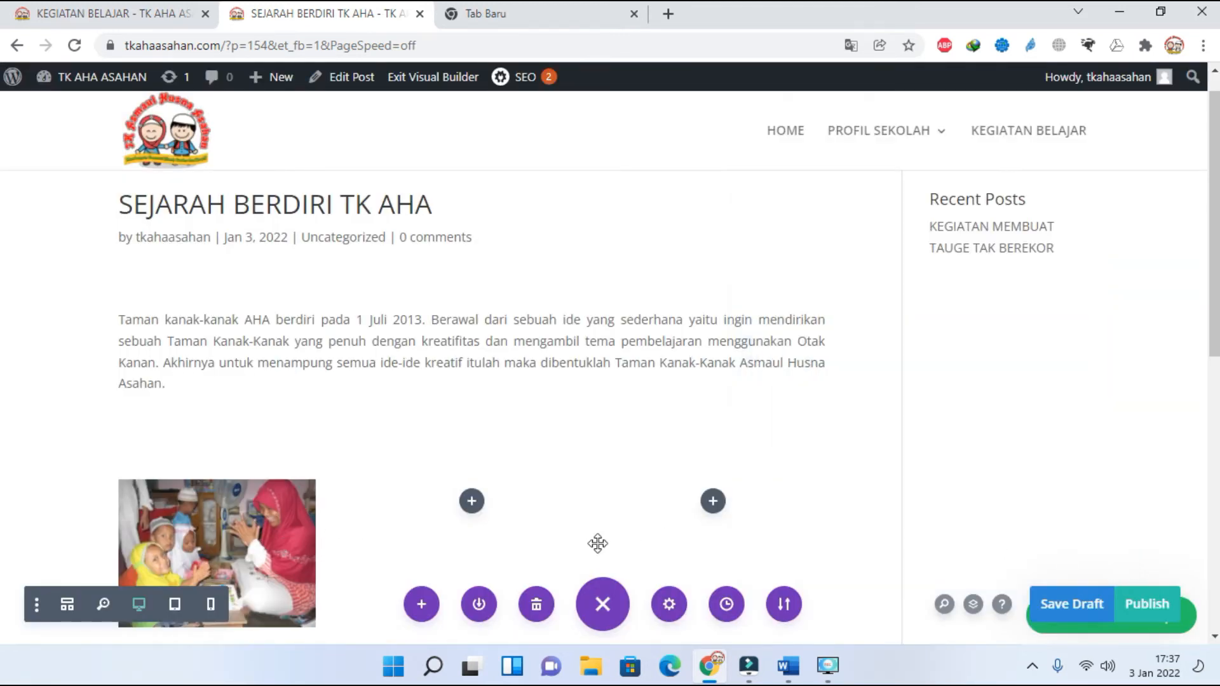
Step: Add an Image module to the middle column and replace its placeholder with the library photo of children reading beside a white-veiled figure
left_click(471, 502)
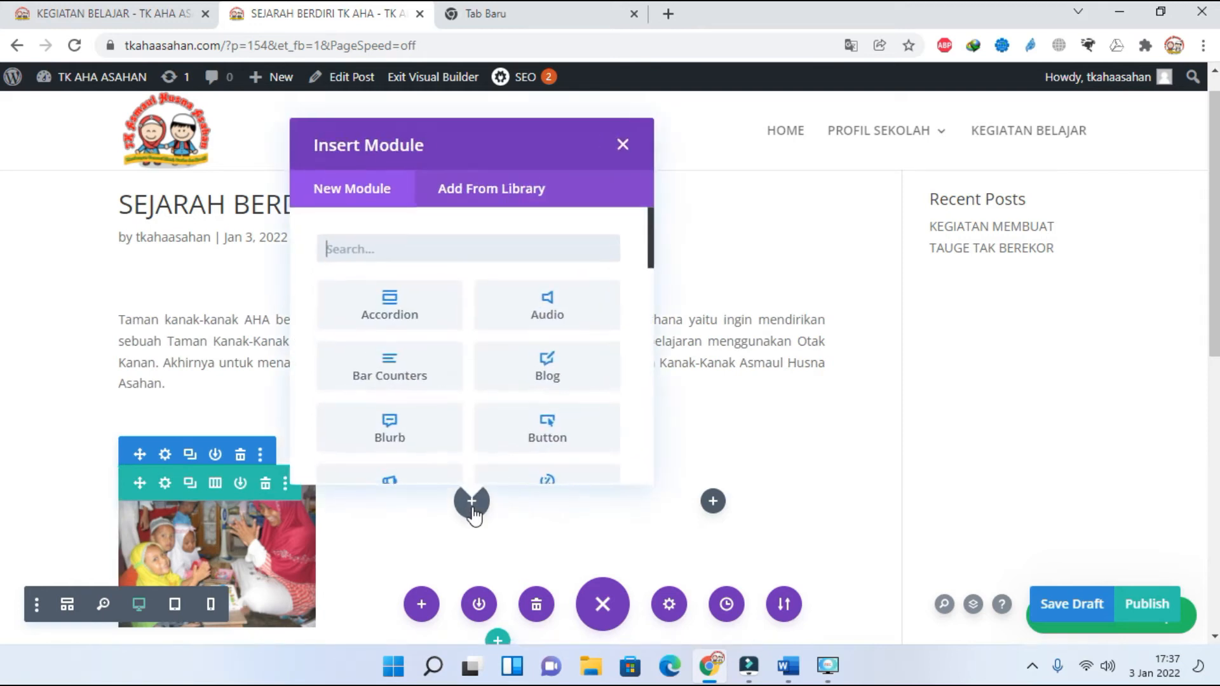
type("IM")
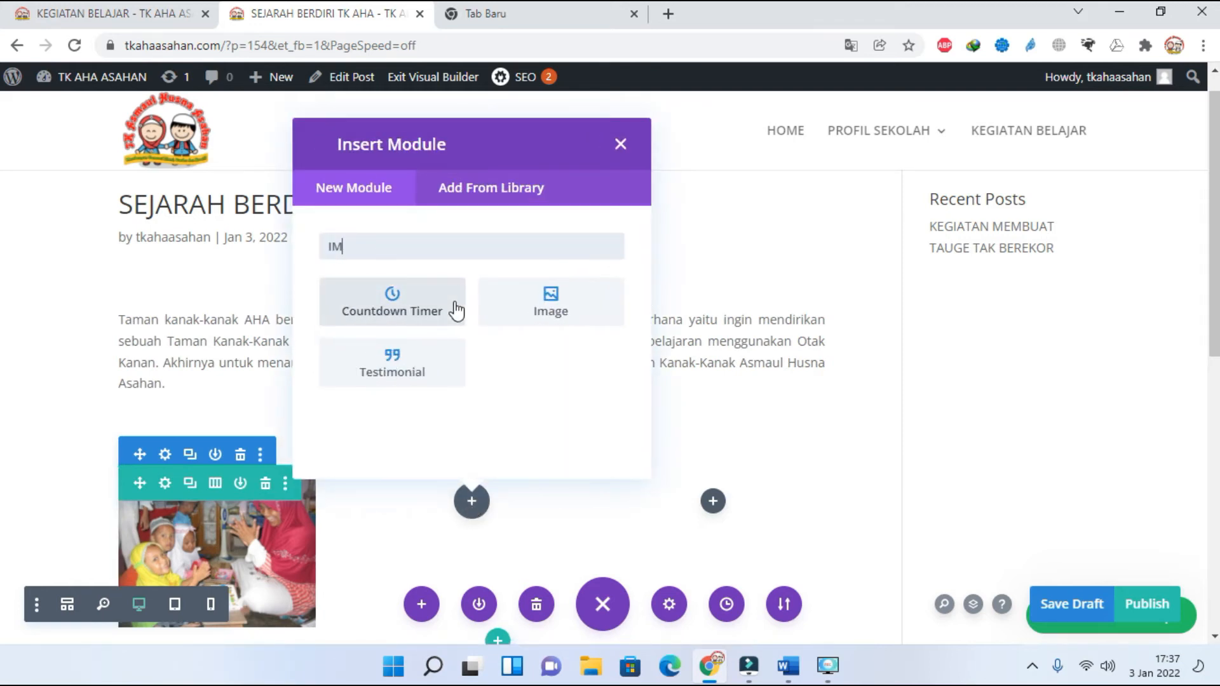
left_click(517, 314)
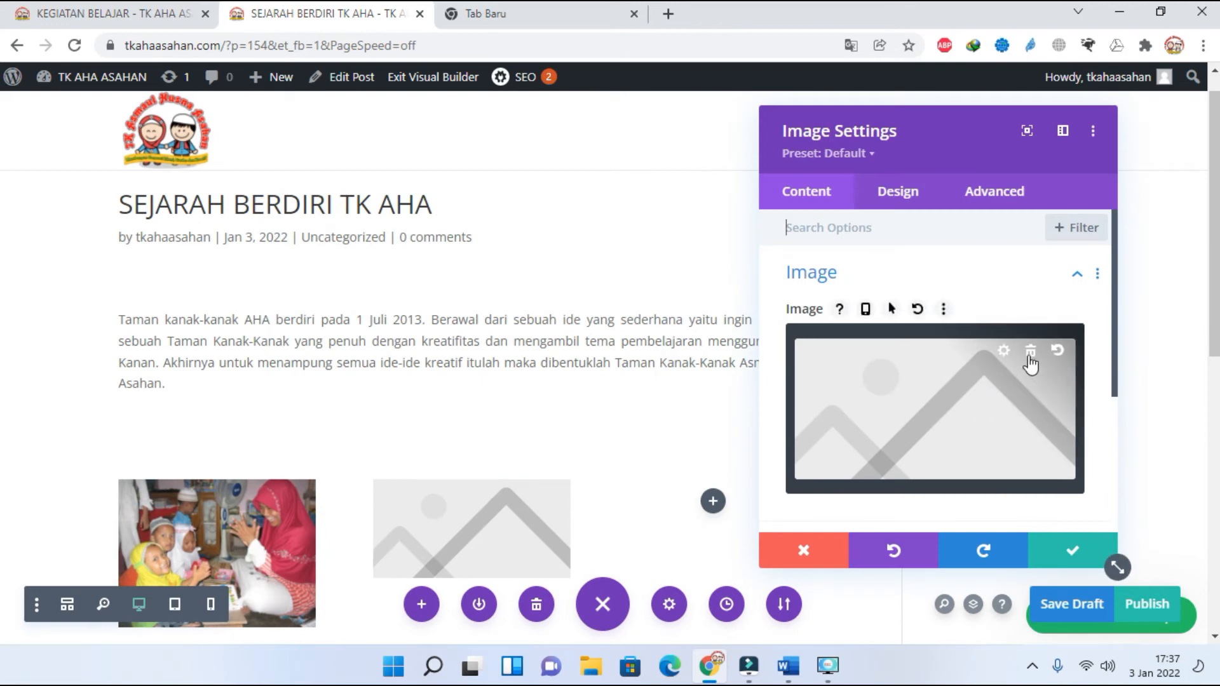
left_click(1031, 364)
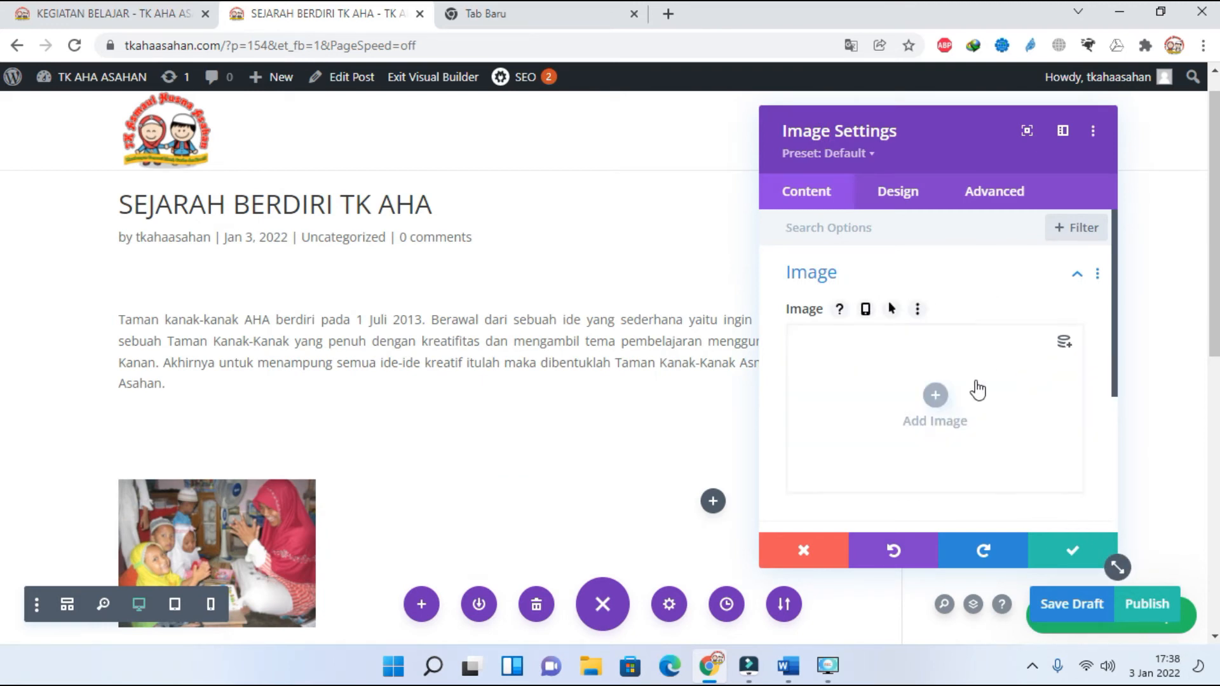
left_click(935, 397)
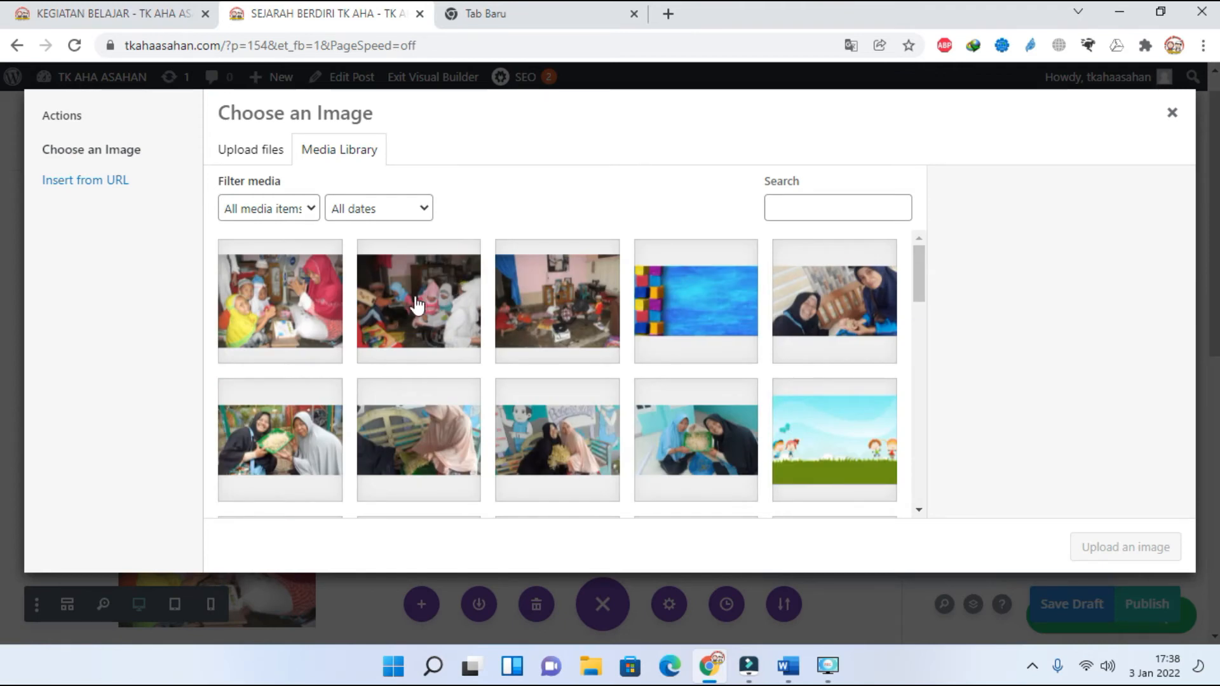
left_click(430, 312)
left_click(1137, 554)
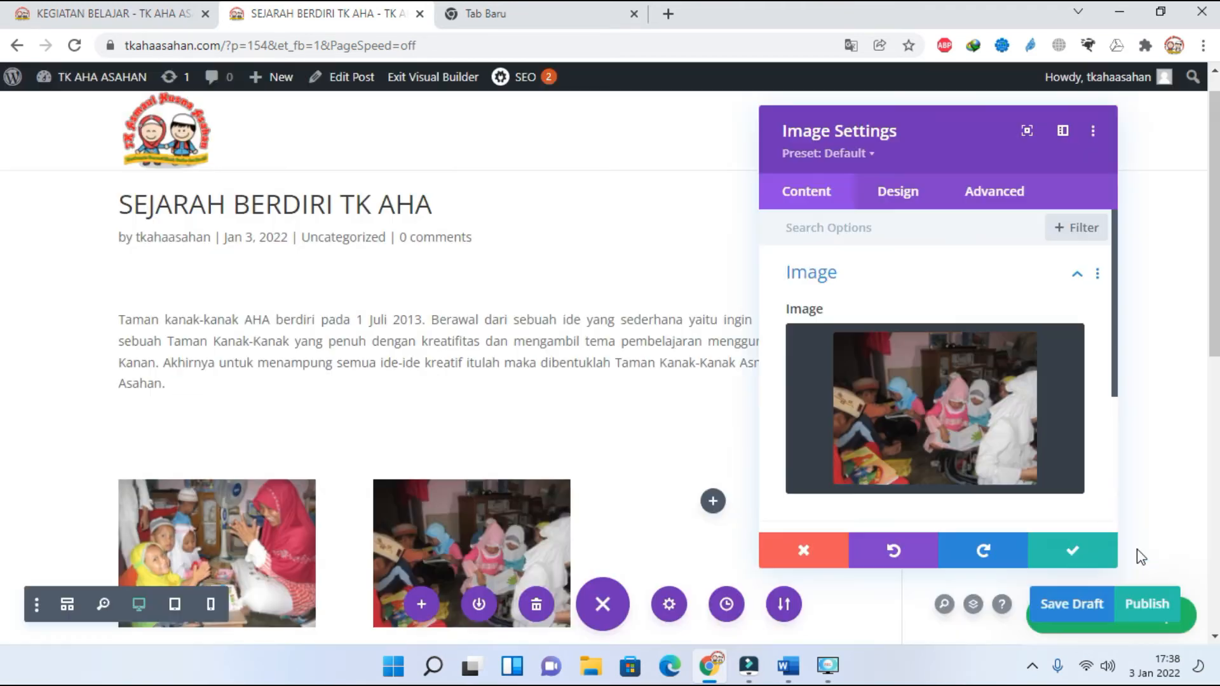
Step: Add an Image module to the third column with the library photo of the pink-walled room with a blue curtain, and save it
scroll(674, 486, "down", 2)
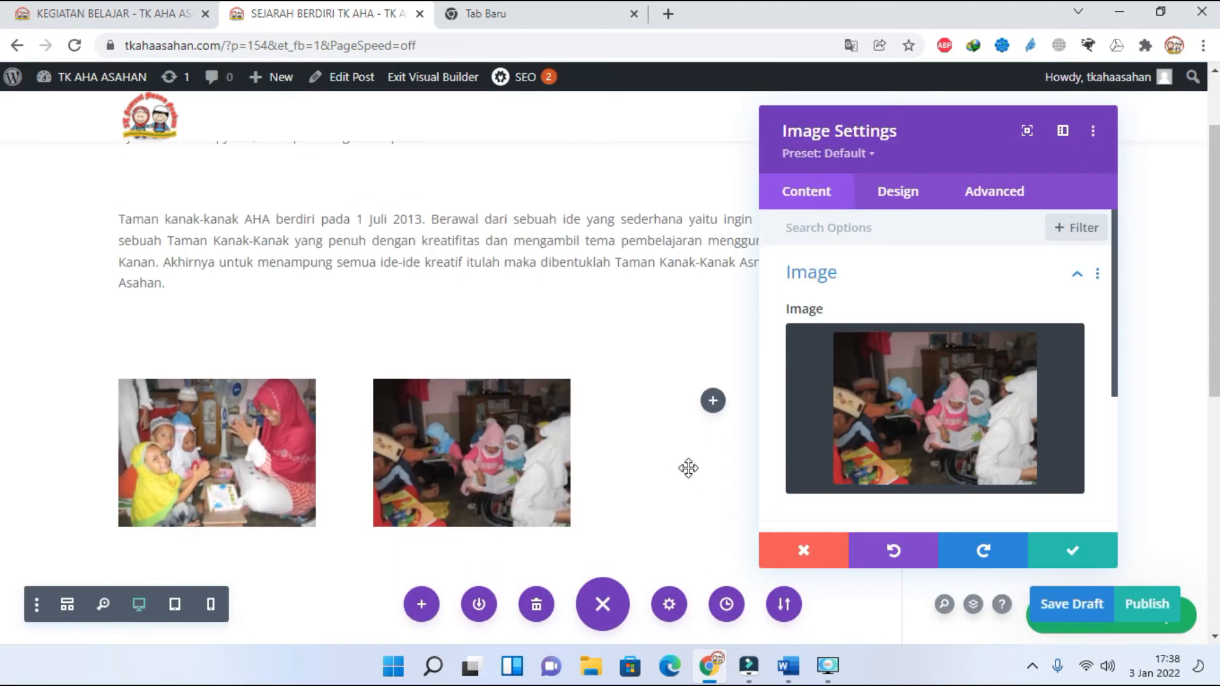
left_click(715, 401)
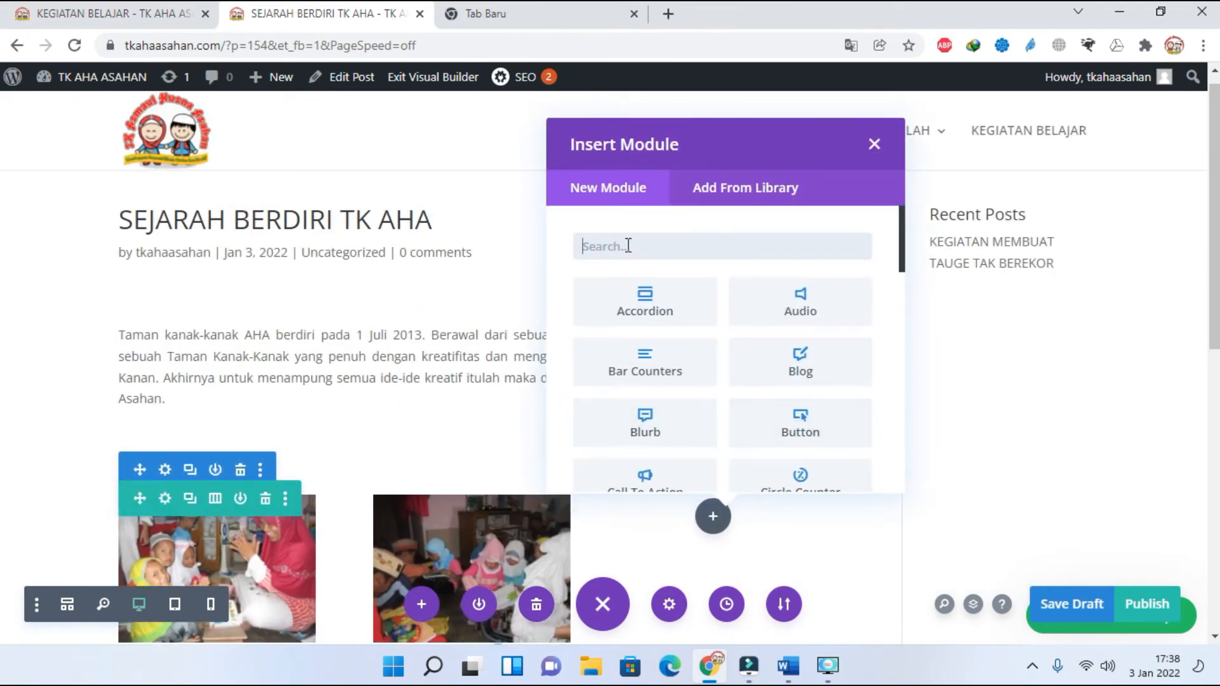
type("IM")
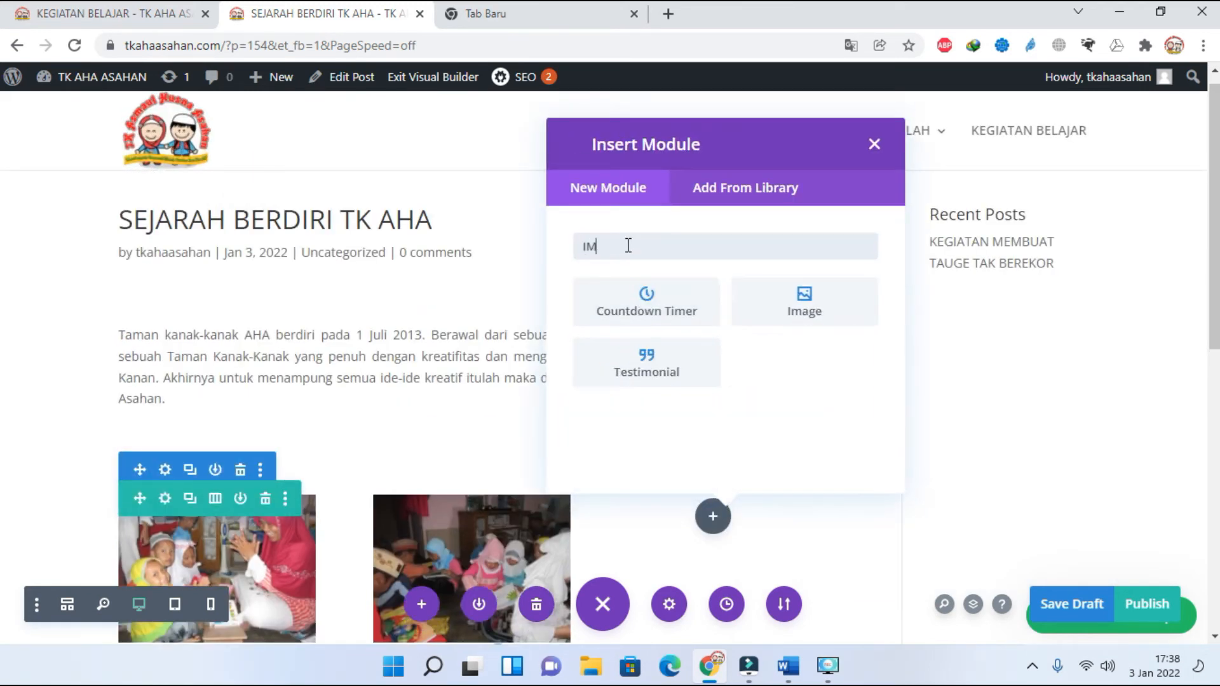
left_click(789, 298)
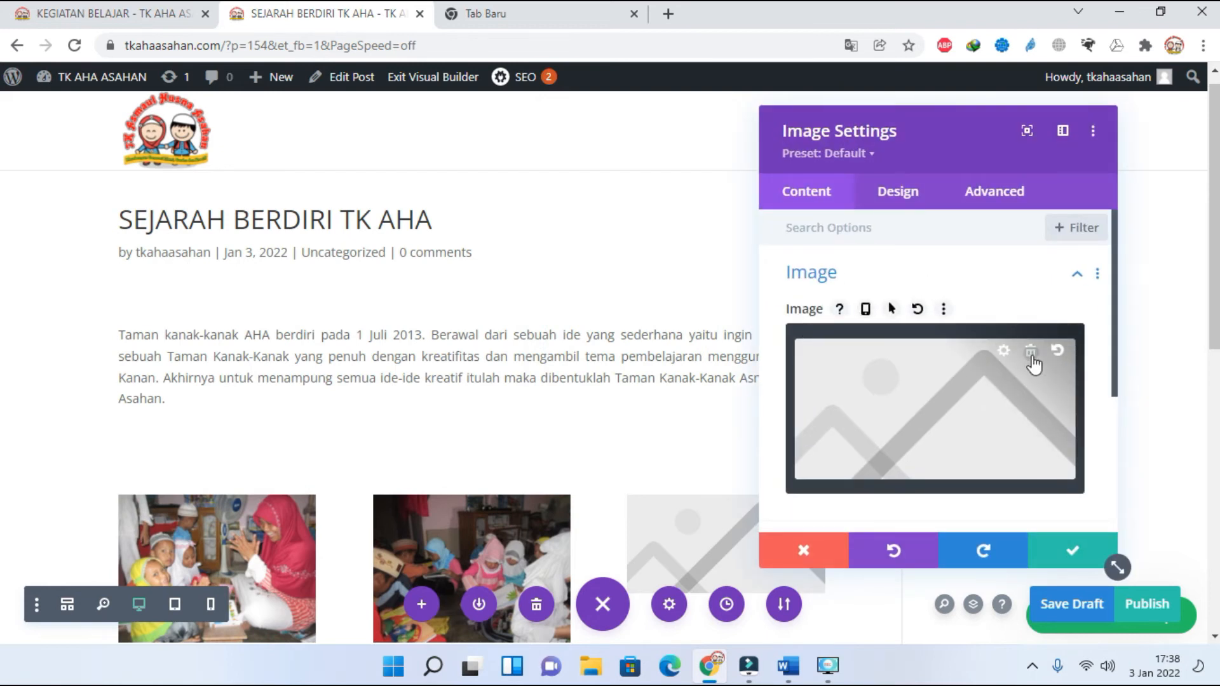
left_click(1031, 354)
left_click(930, 411)
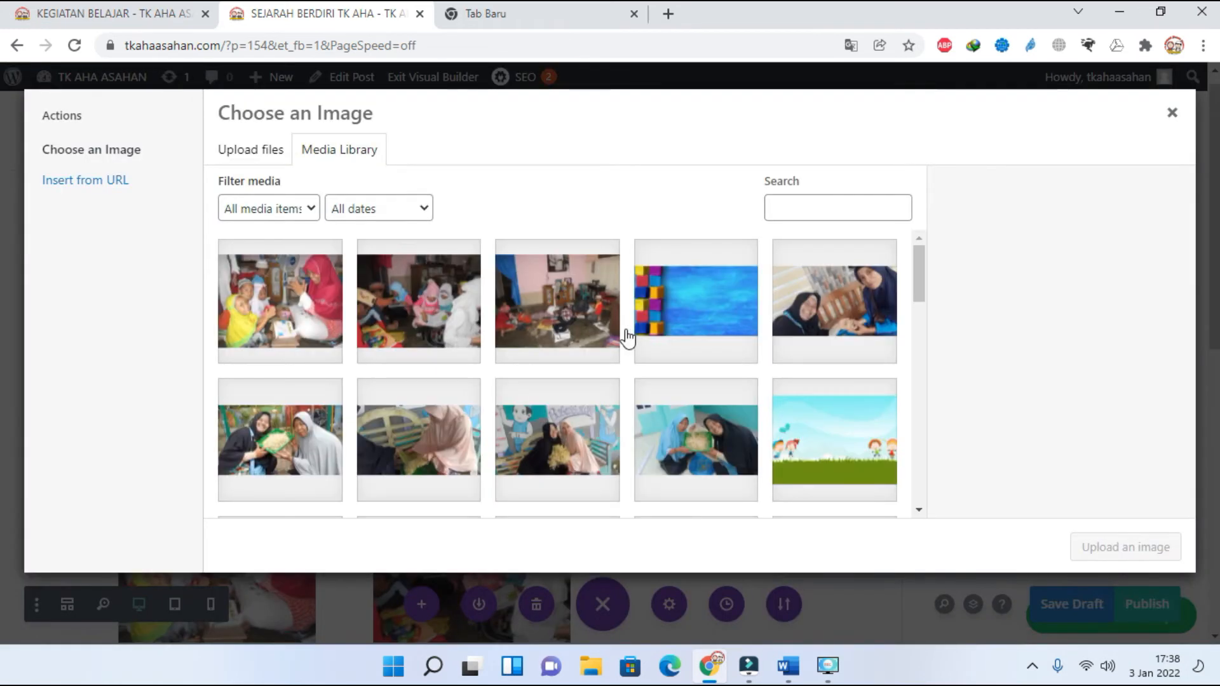
left_click(563, 319)
left_click(1088, 549)
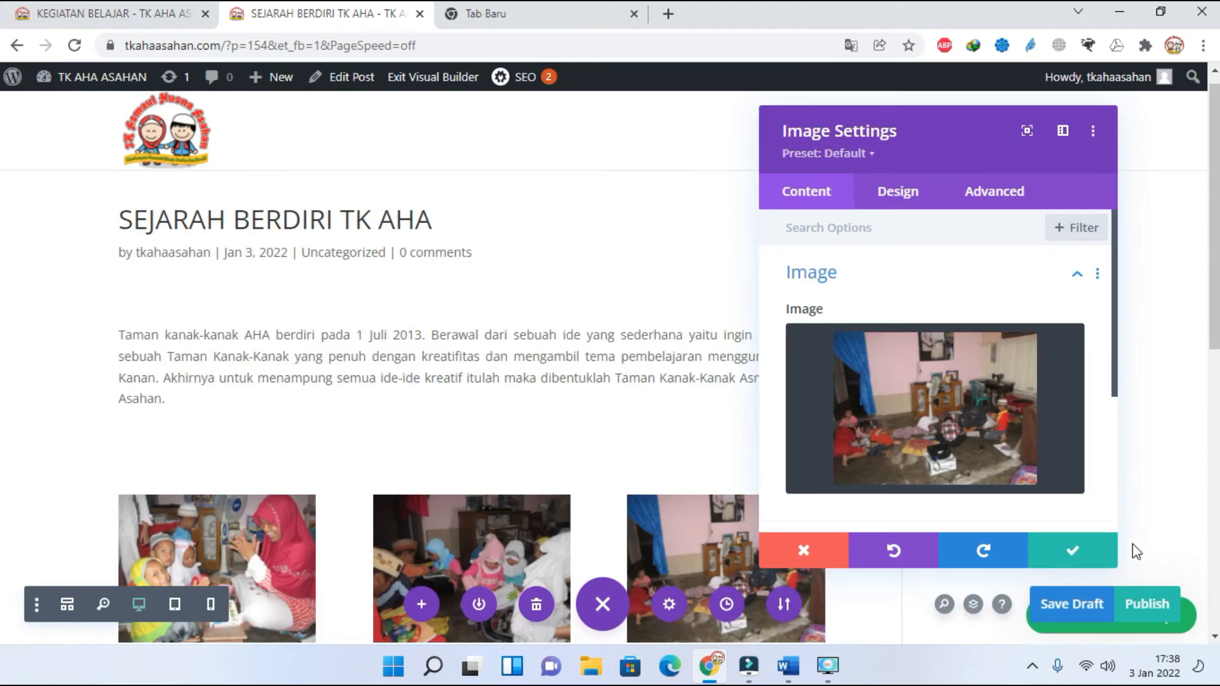
left_click(1073, 550)
Step: Add a regular section below the three photos, give it a single-column row and insert a Text module
scroll(884, 481, "down", 3)
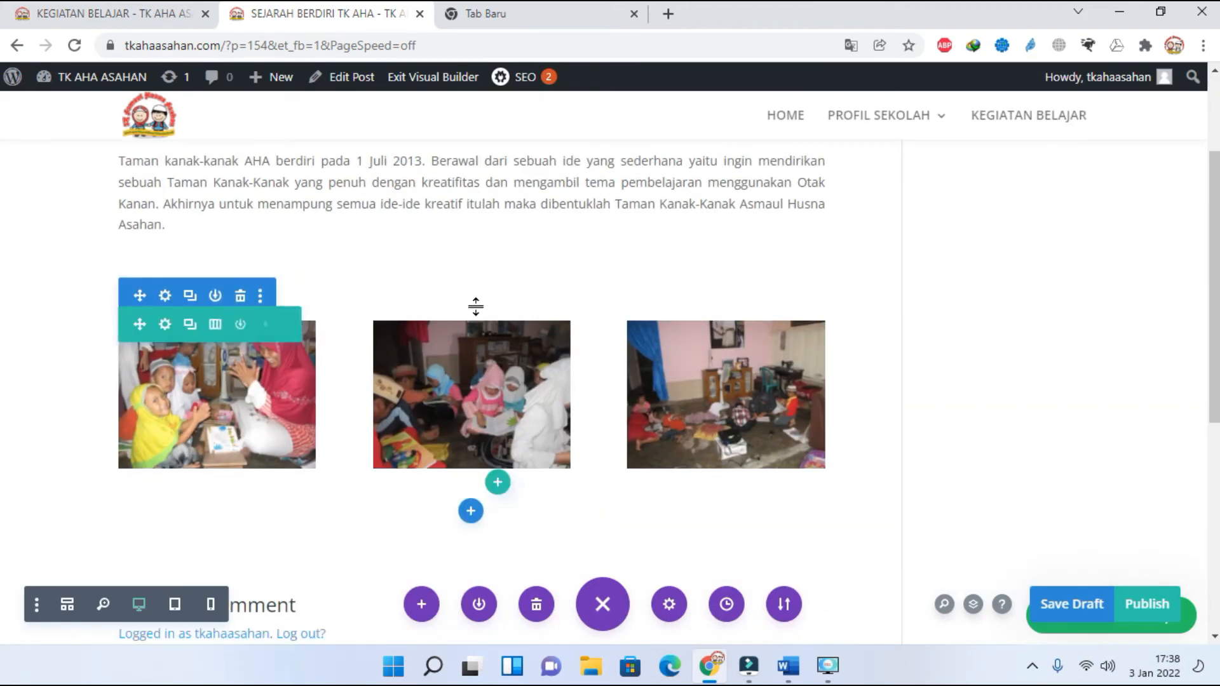
scroll(556, 383, "down", 1)
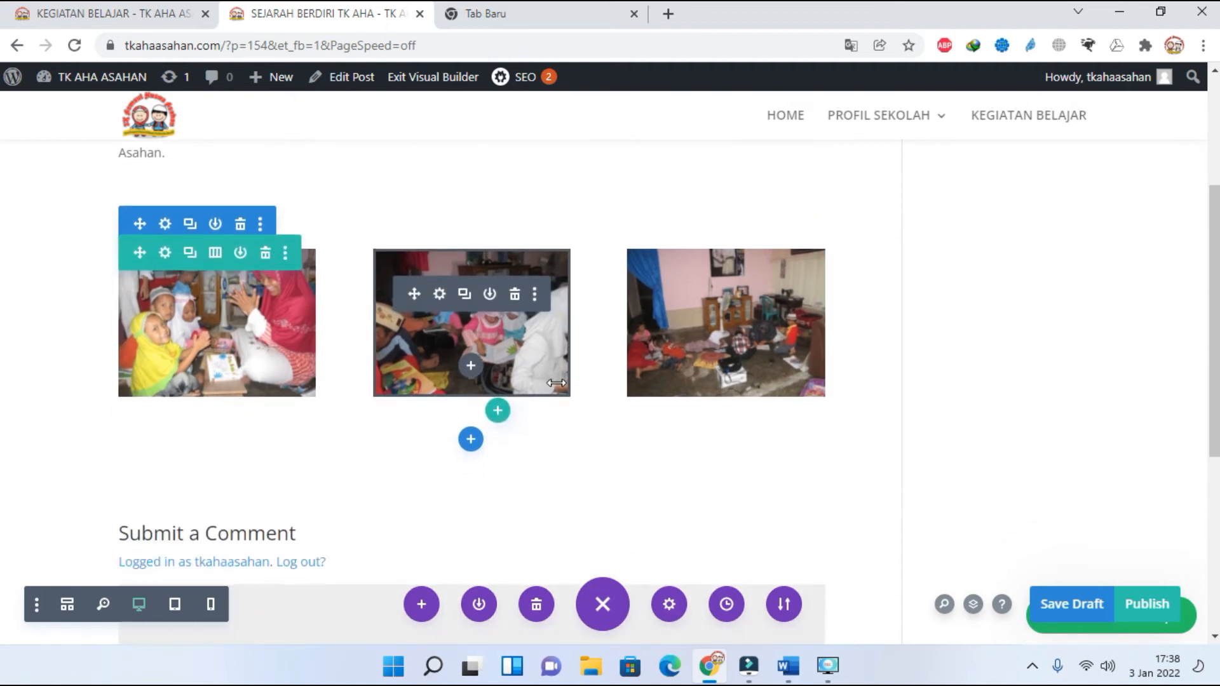
scroll(557, 383, "down", 1)
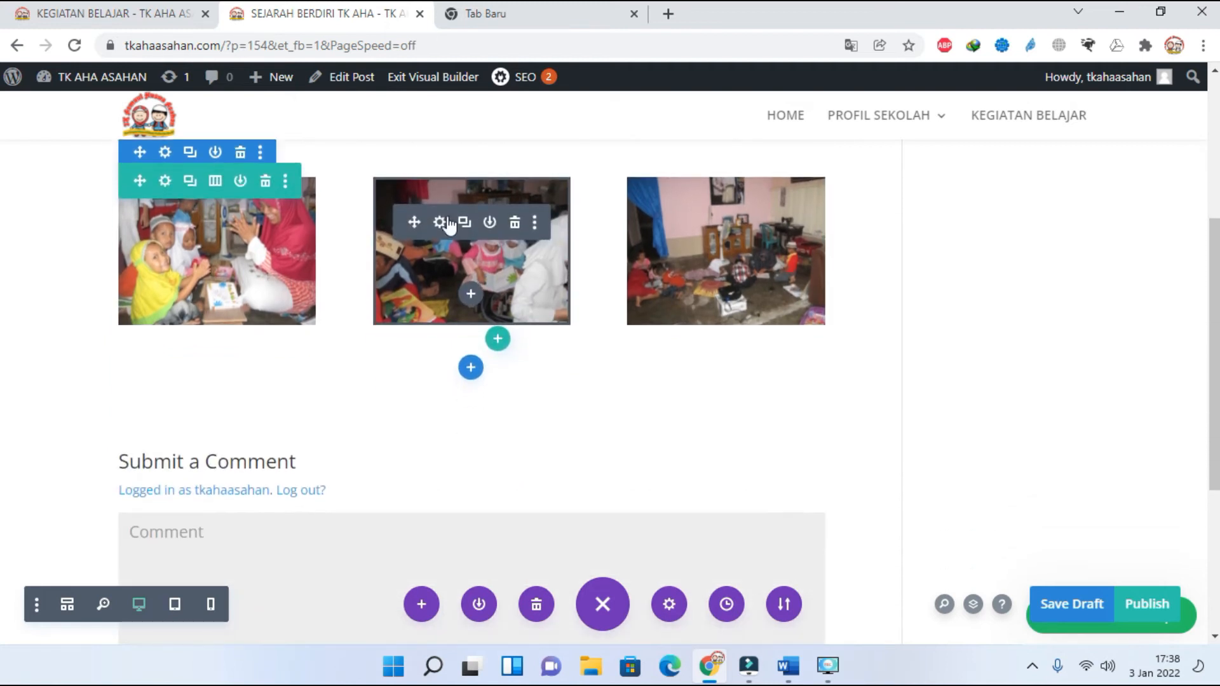
left_click(474, 373)
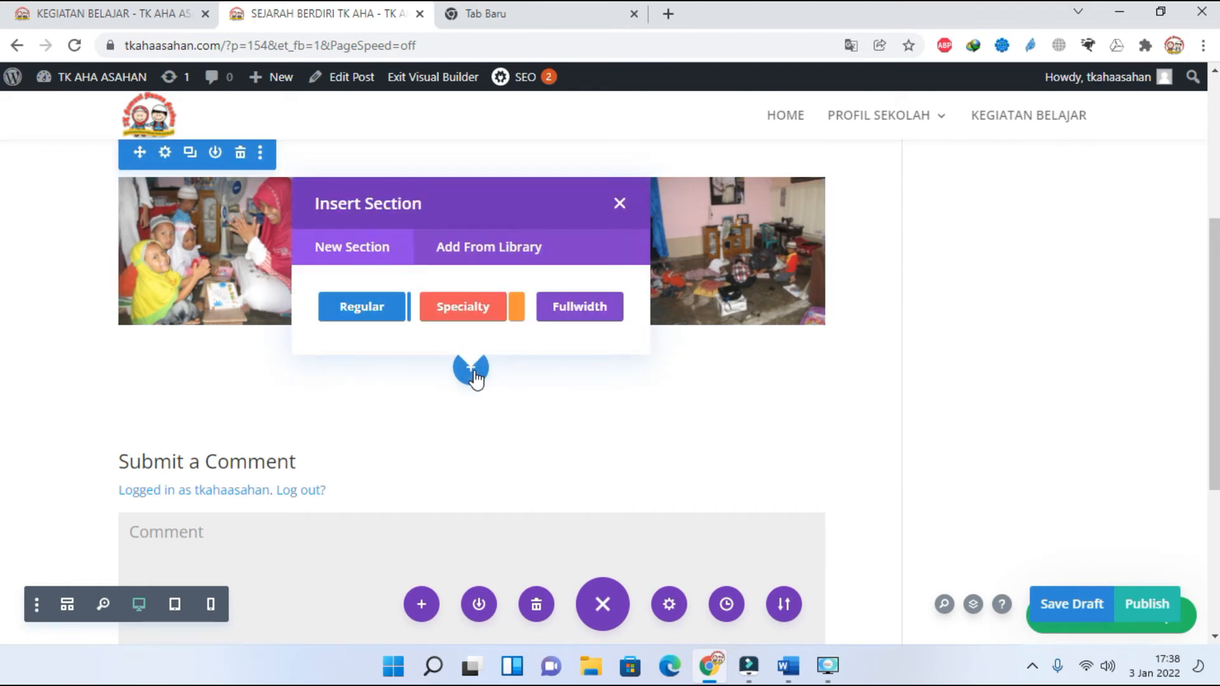
left_click(362, 308)
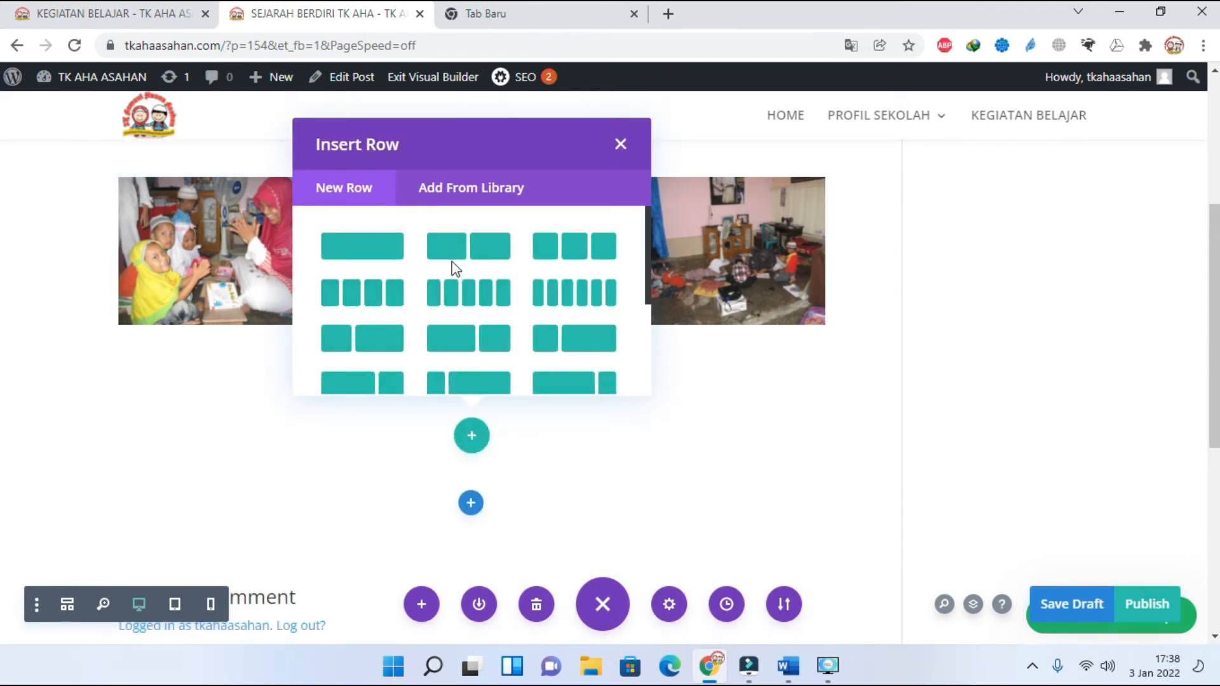
left_click(371, 254)
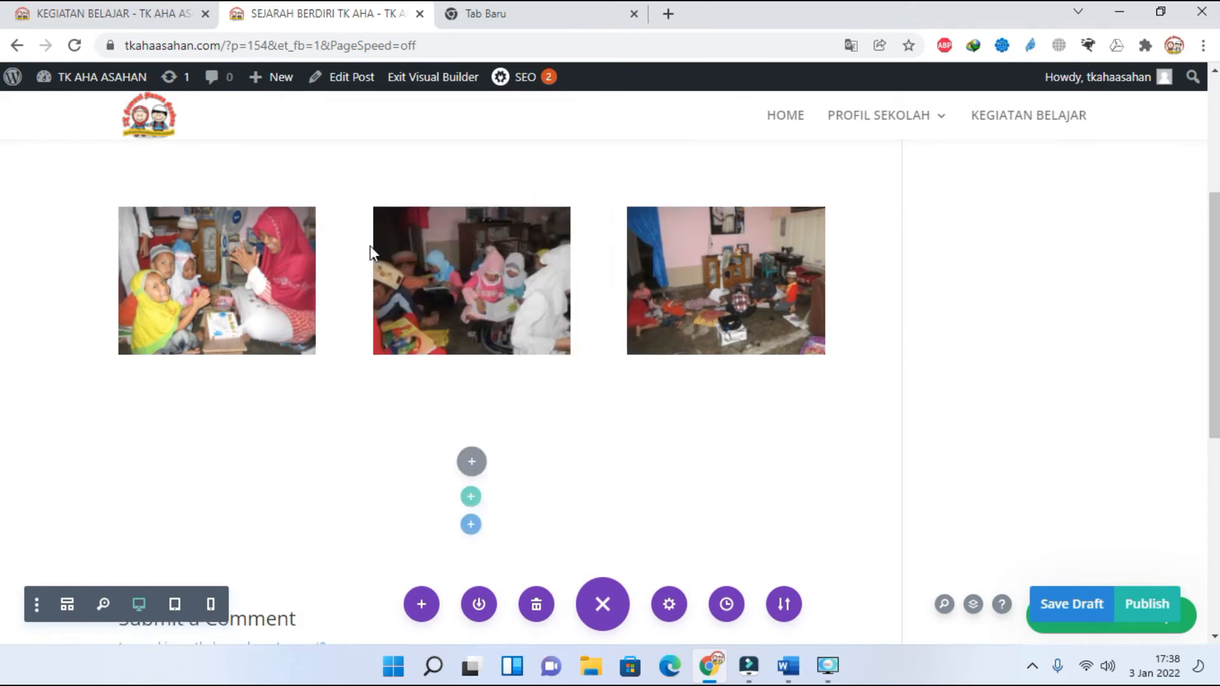
type("TEX")
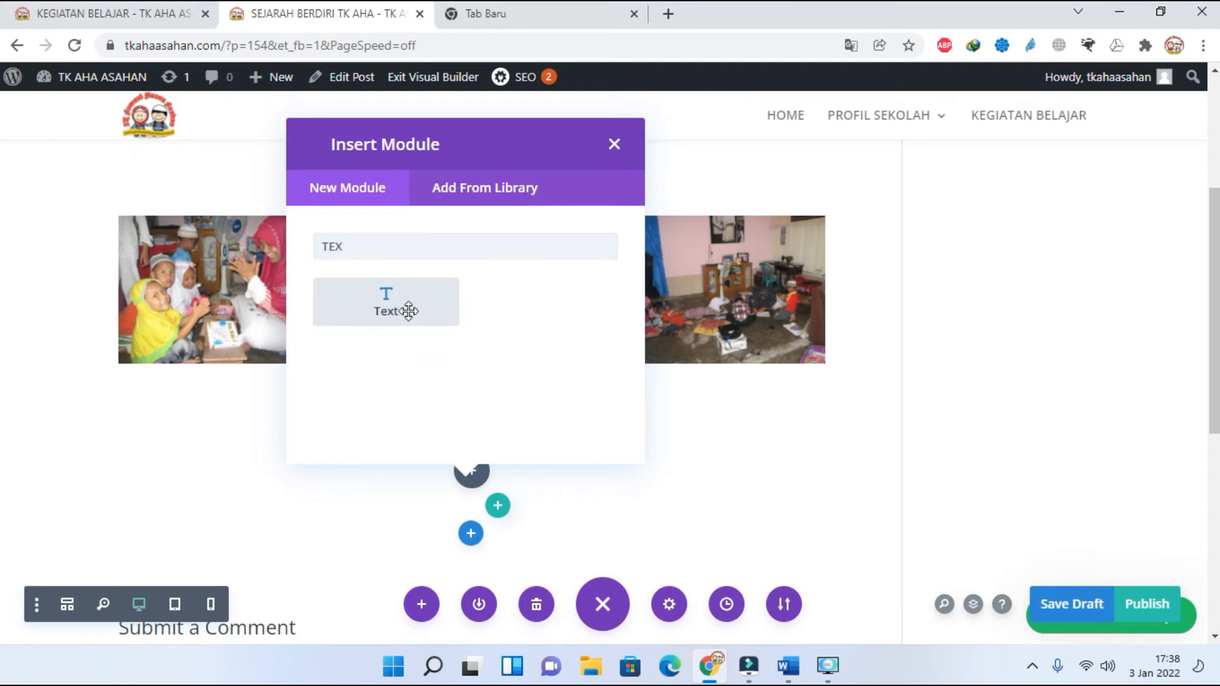
left_click(409, 311)
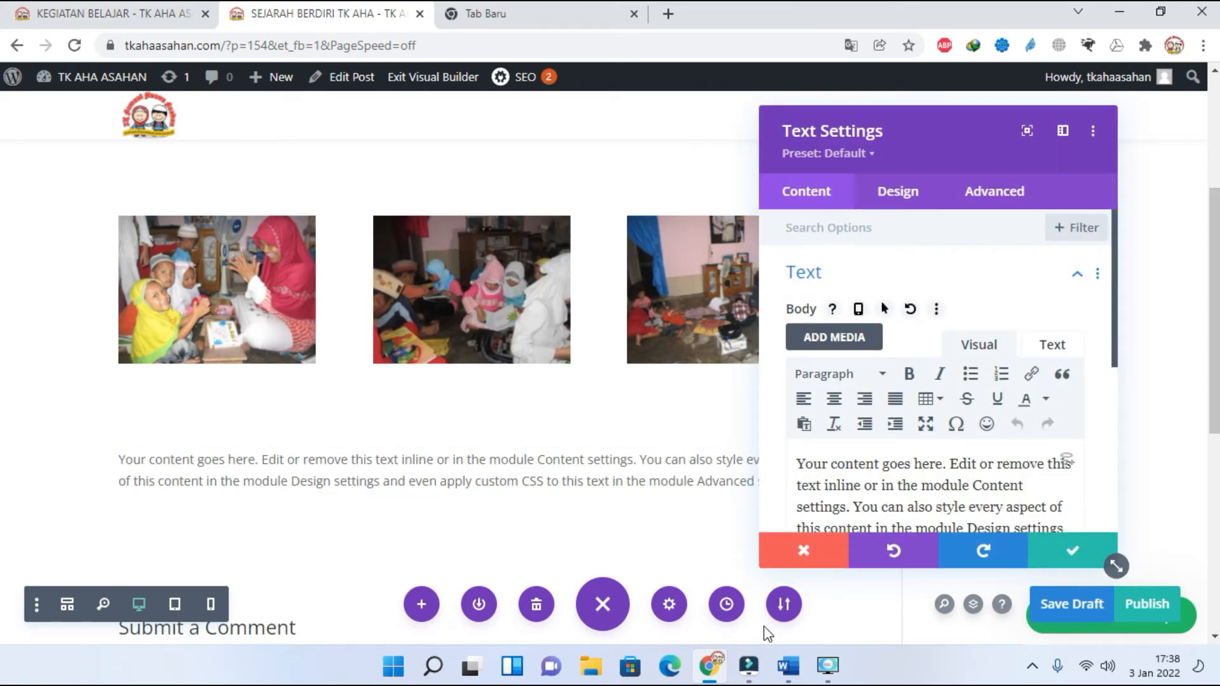
Step: Replace the Text module's placeholder with the "Seiring berjalannya waktu" and "Lantas bagaimana" paragraphs copied from the Word document
left_click(788, 665)
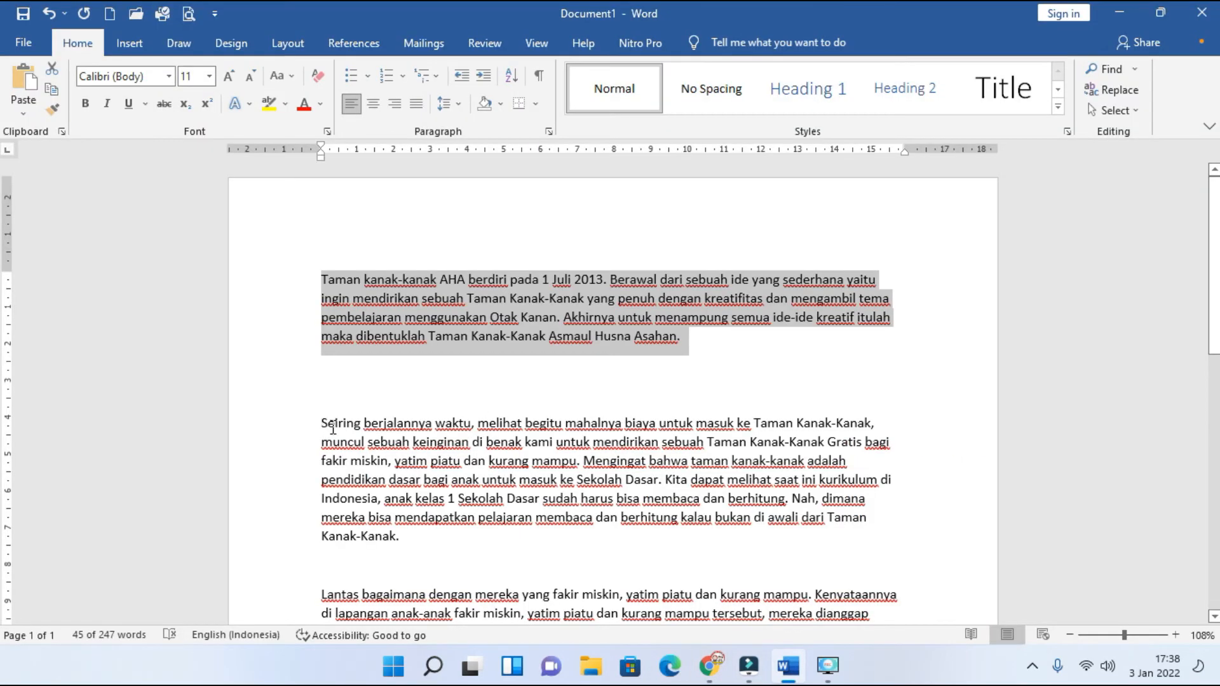
left_click_drag(333, 427, 716, 536)
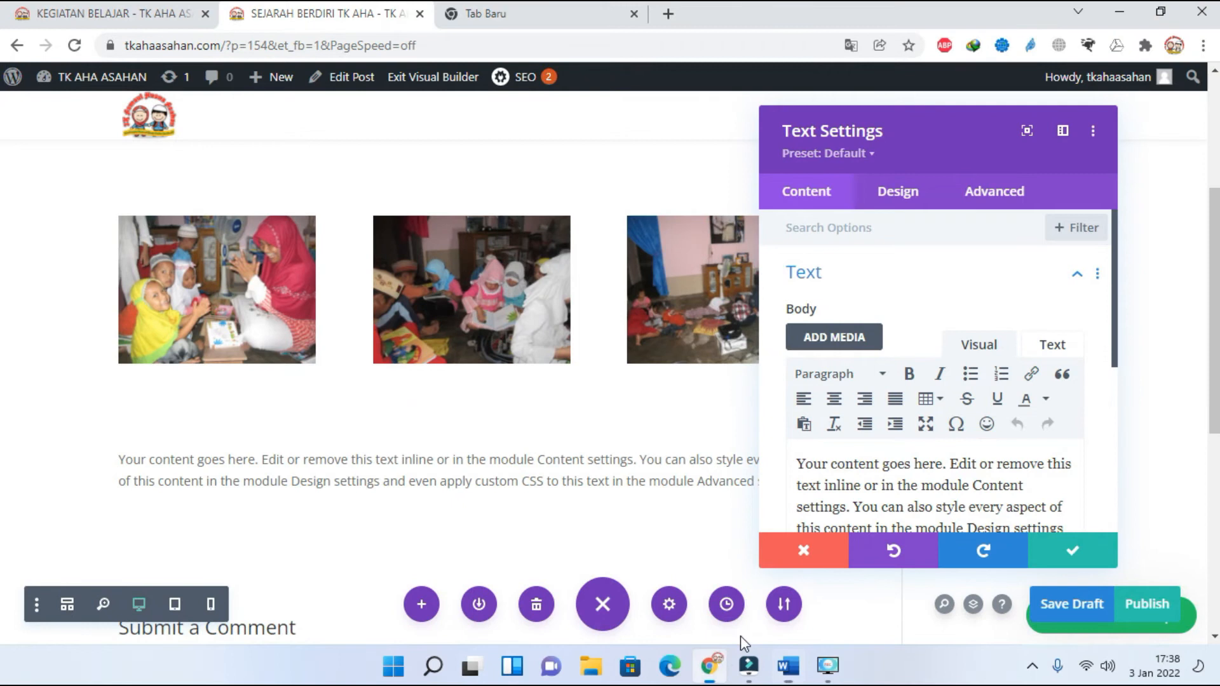
left_click(709, 665)
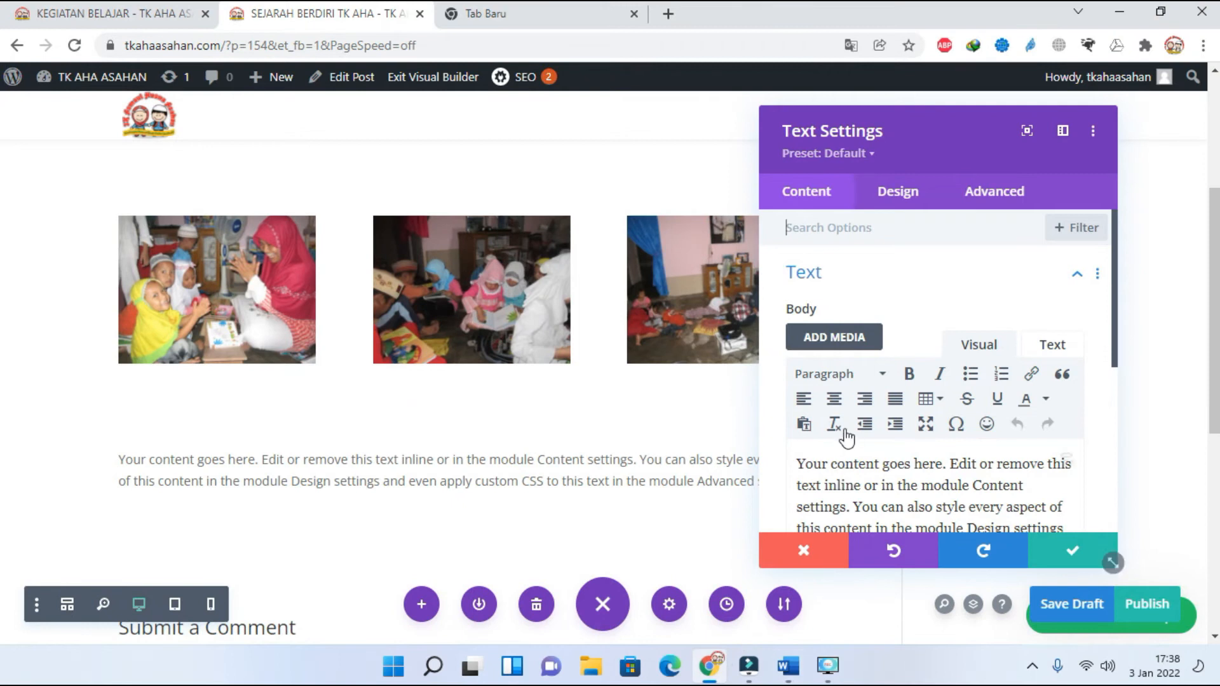
key("ctrl+a")
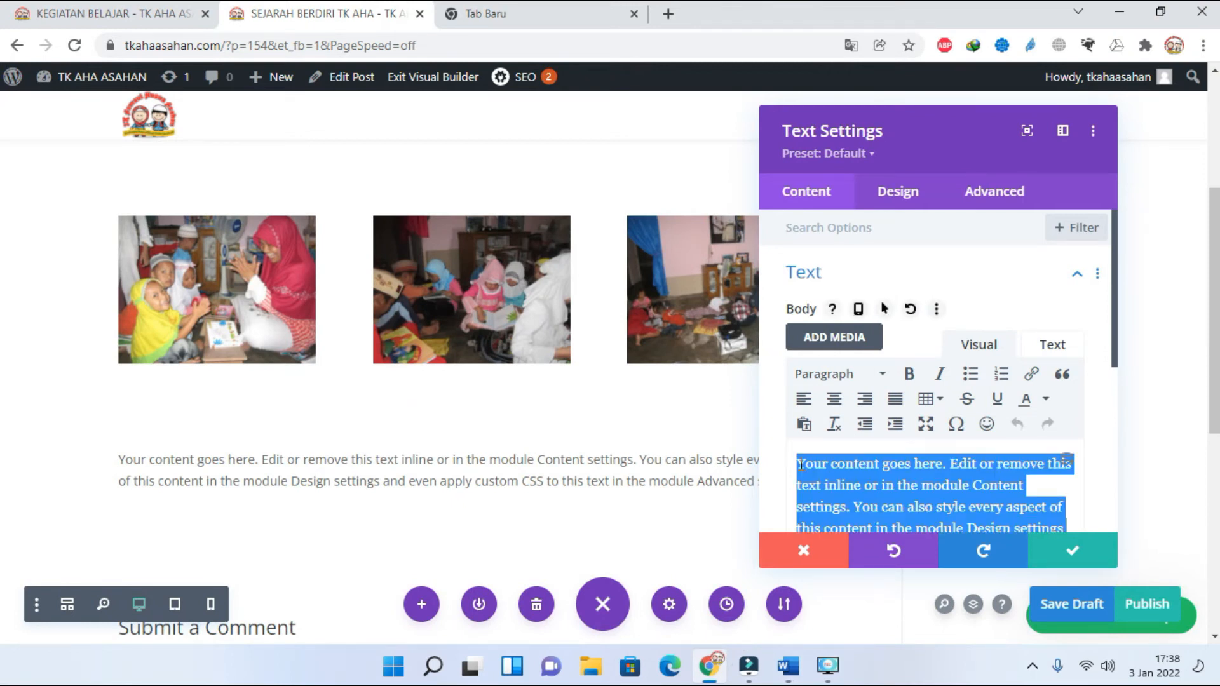
key("ctrl+v")
Step: Justify both pasted paragraphs and save the Text module
scroll(859, 360, "down", 5)
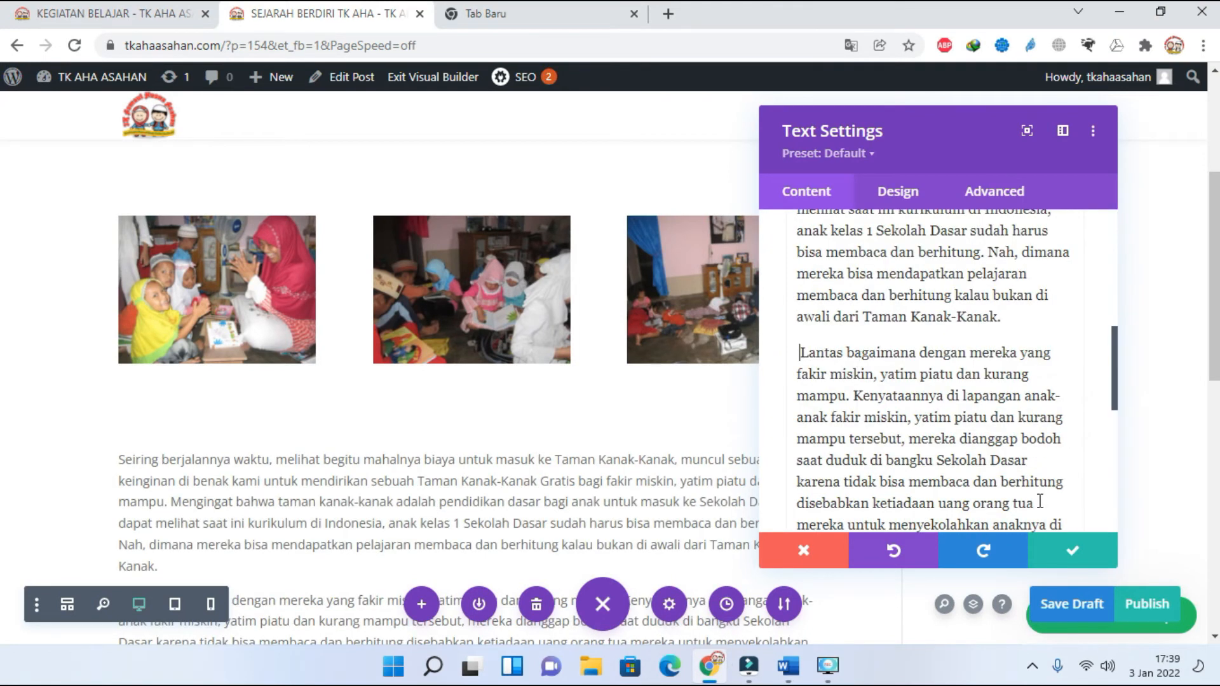
scroll(1056, 463, "up", 5)
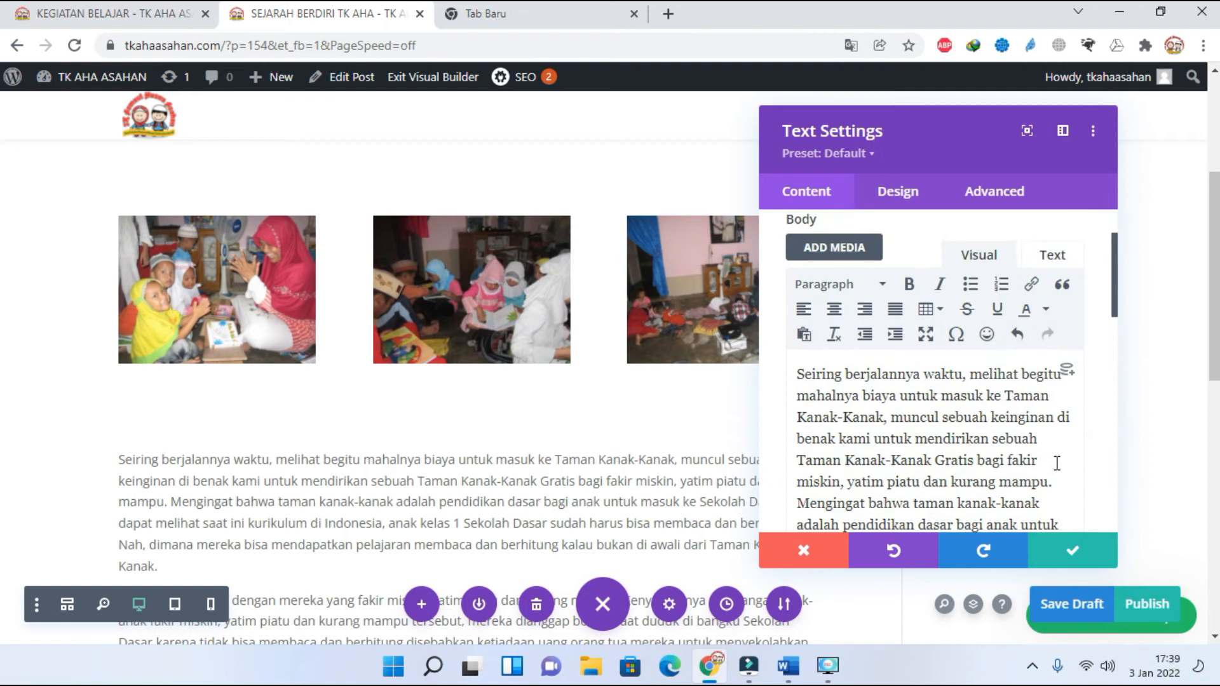
left_click(901, 313)
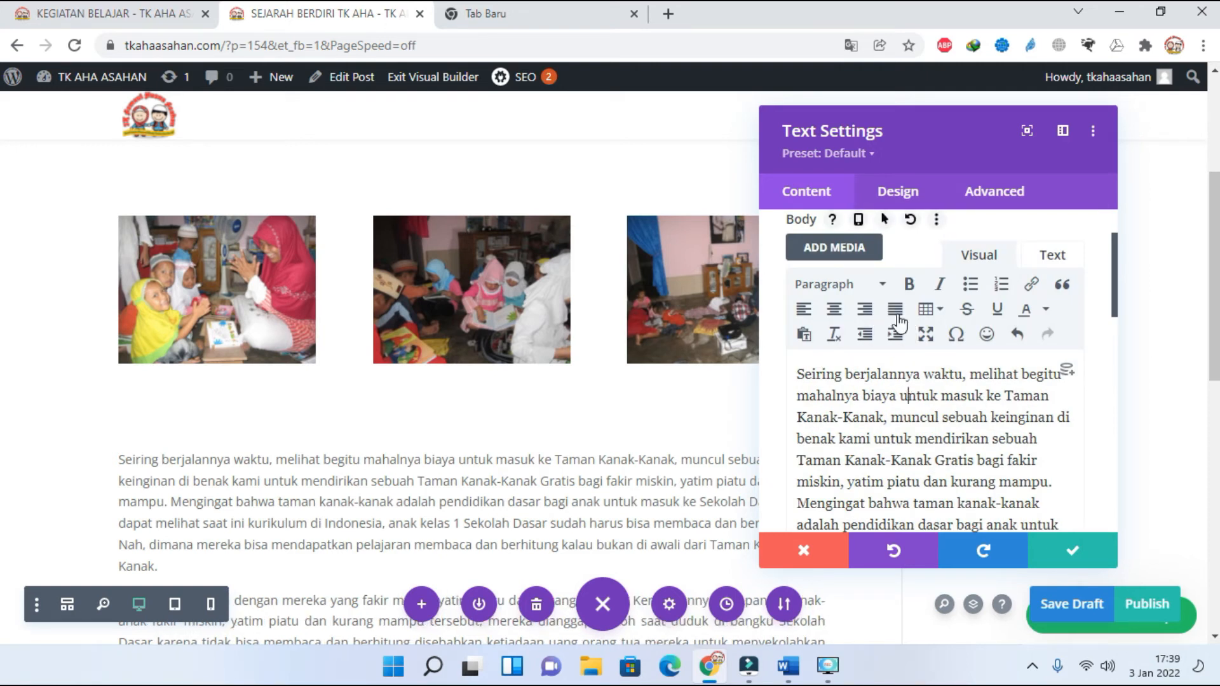
left_click(897, 323)
scroll(902, 362, "down", 6)
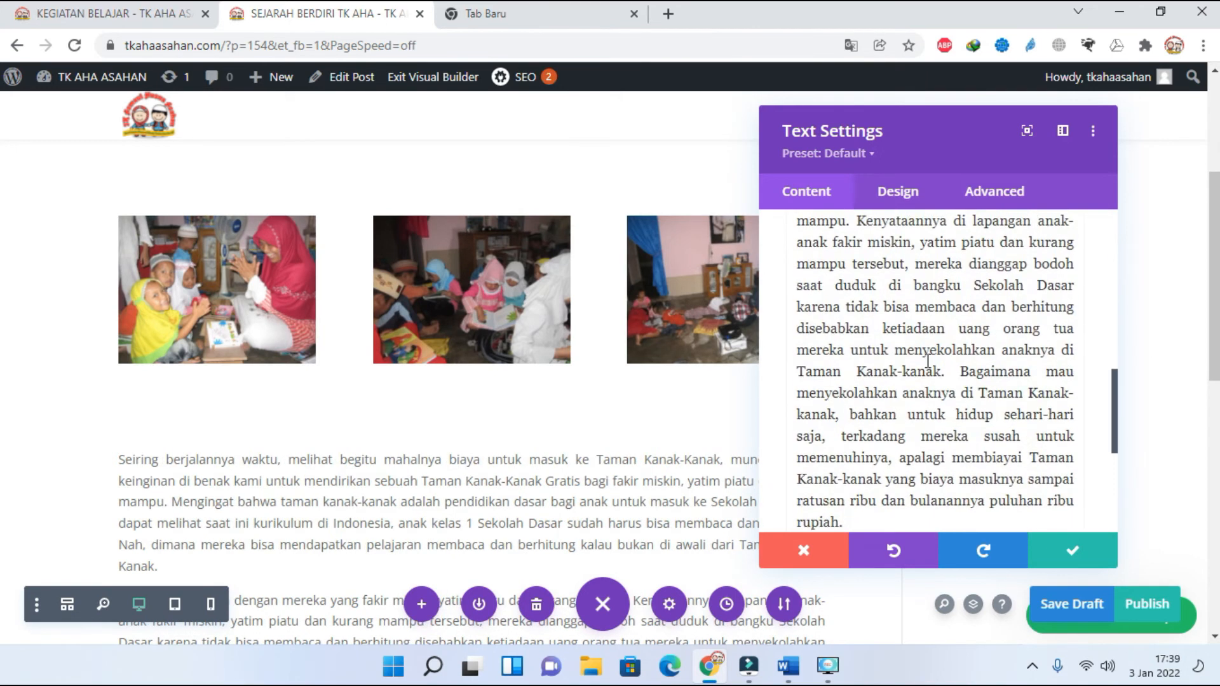
scroll(927, 361, "down", 5)
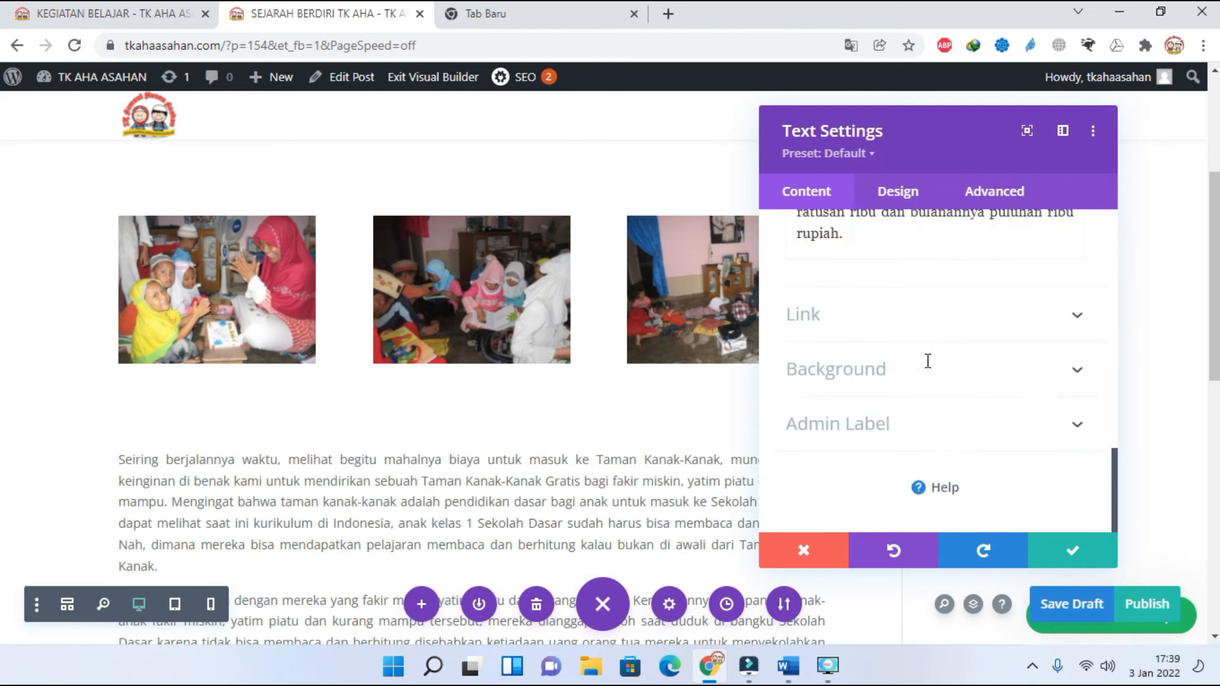
left_click(1069, 551)
Step: Add a regular section below the new paragraphs, give it a single-column row and insert a Slider module
scroll(632, 434, "down", 6)
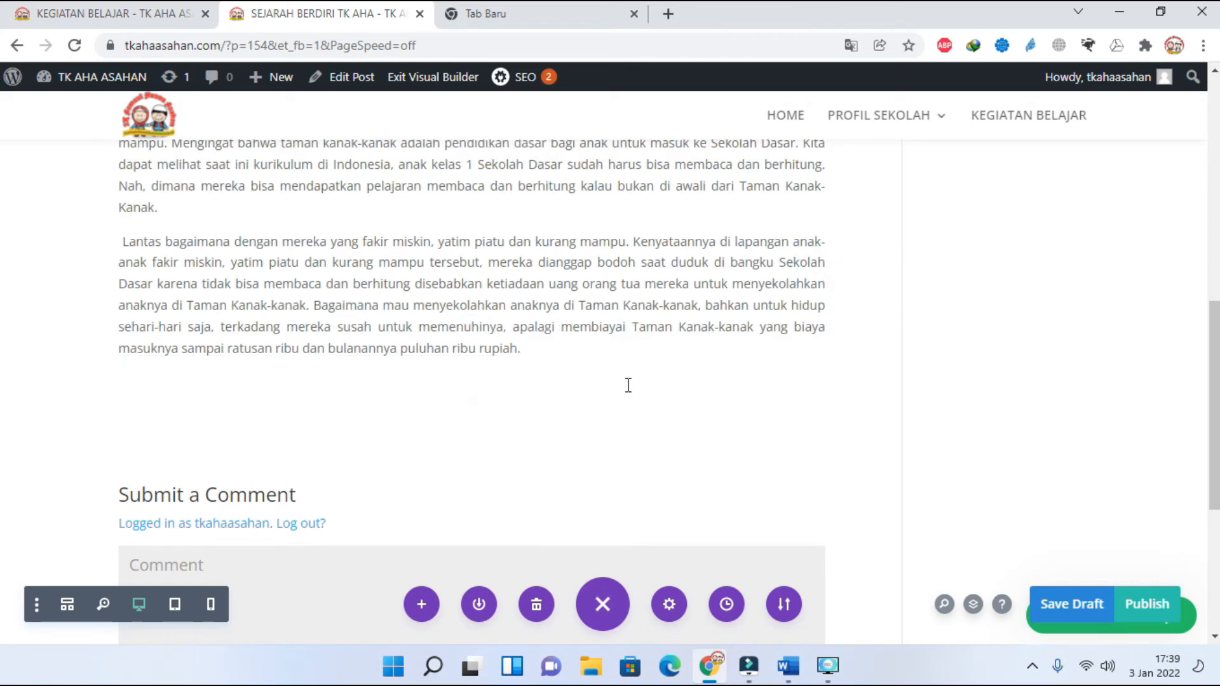
scroll(628, 385, "up", 1)
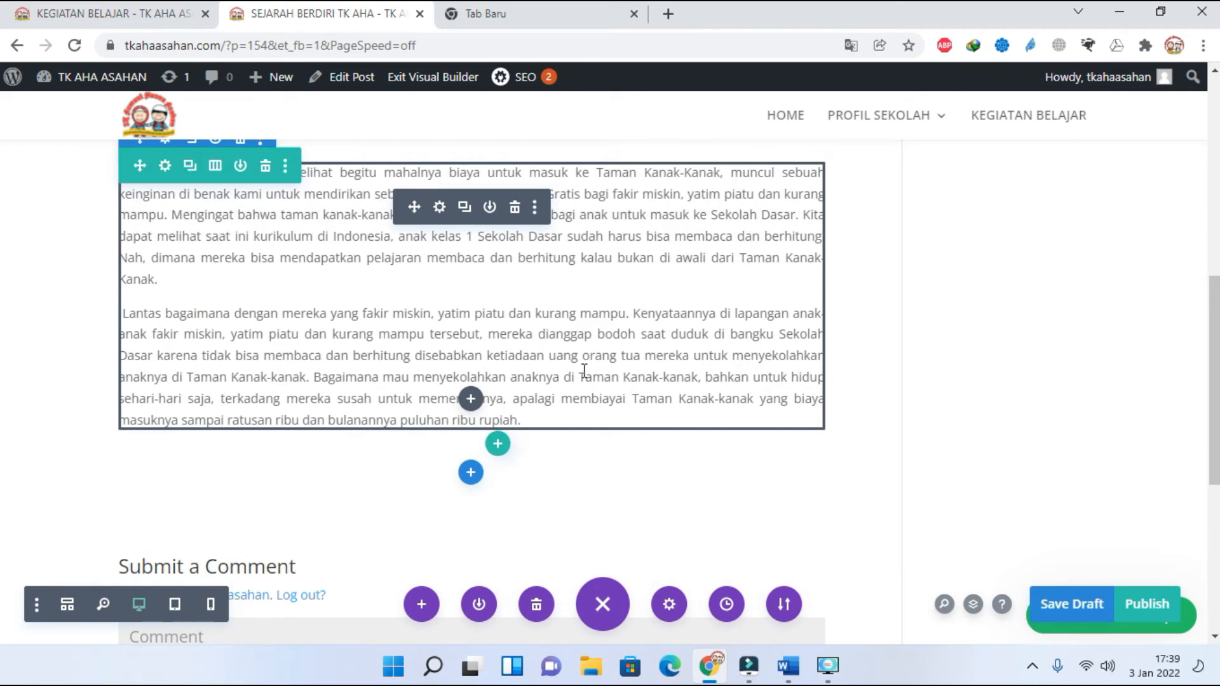
scroll(584, 370, "up", 5)
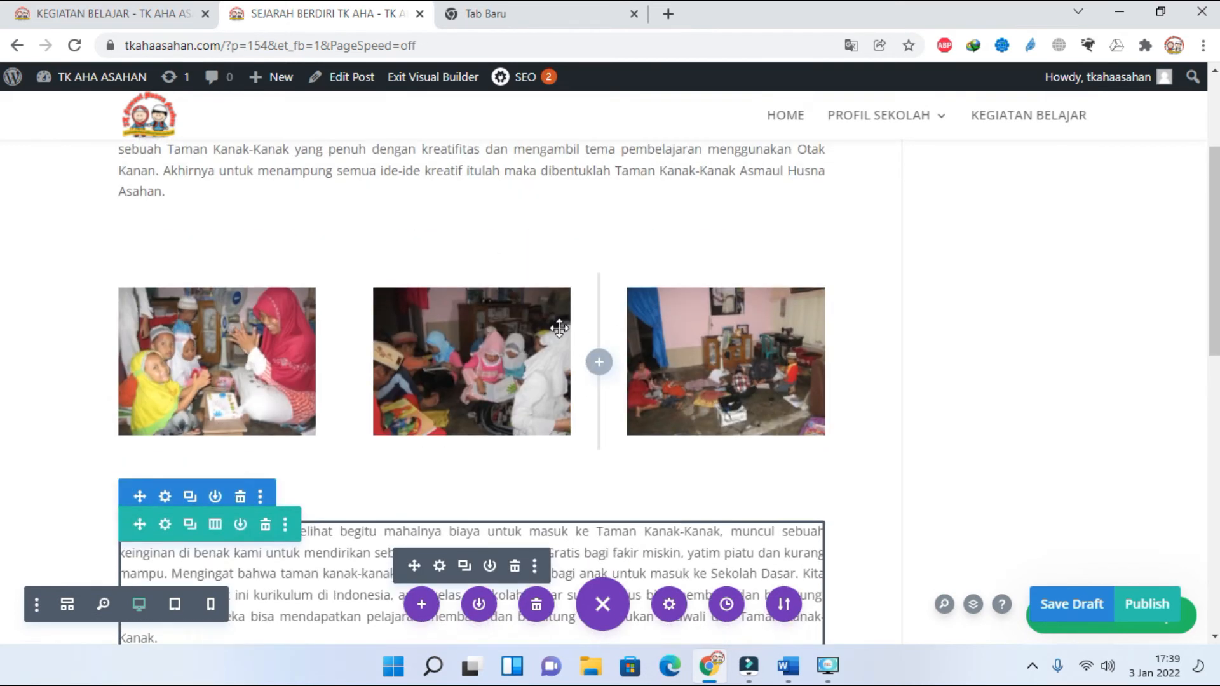
scroll(552, 326, "down", 5)
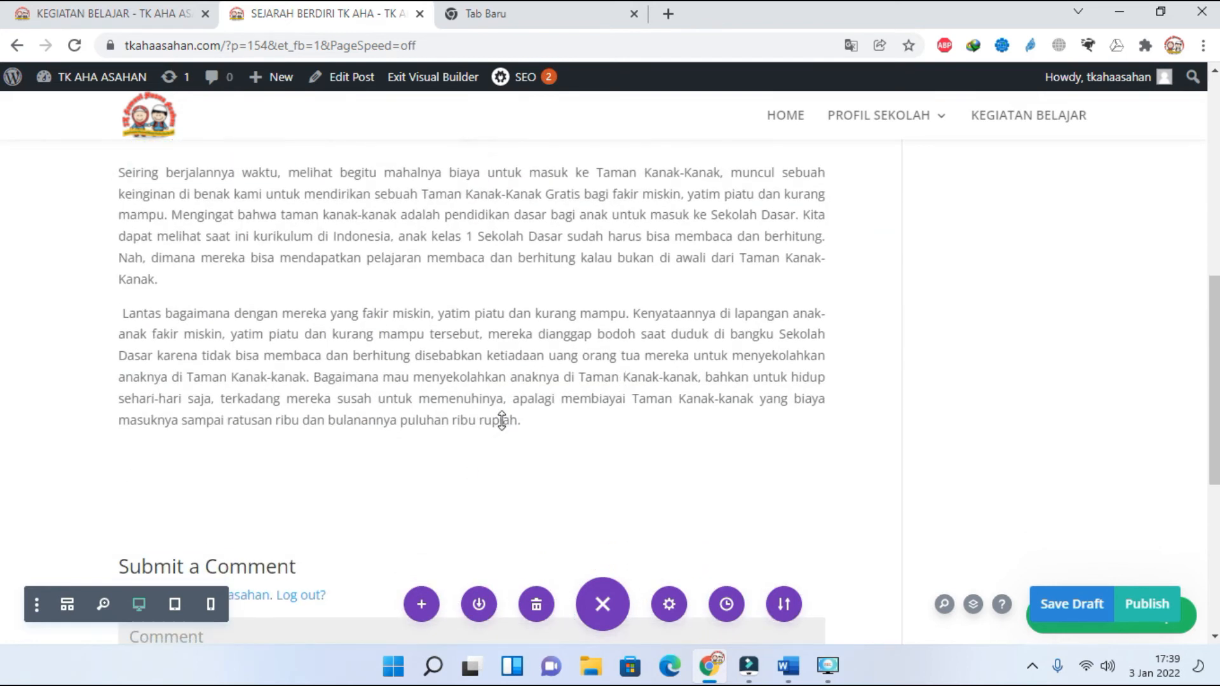
scroll(501, 407, "down", 2)
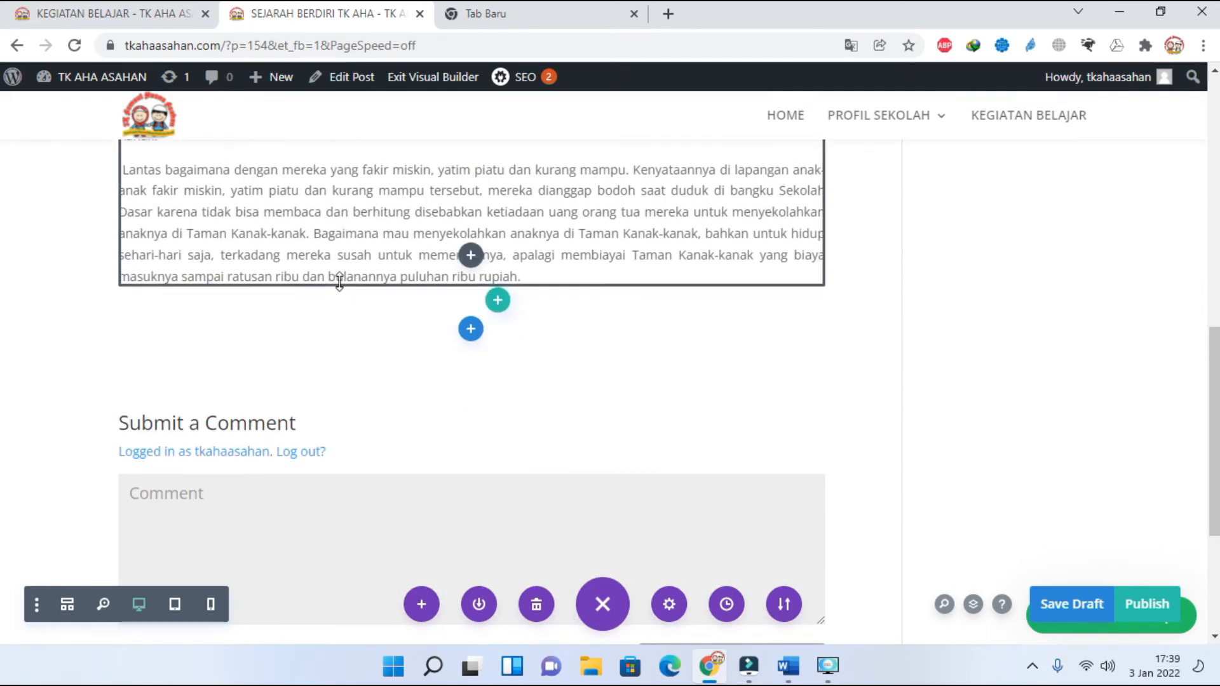
left_click(468, 330)
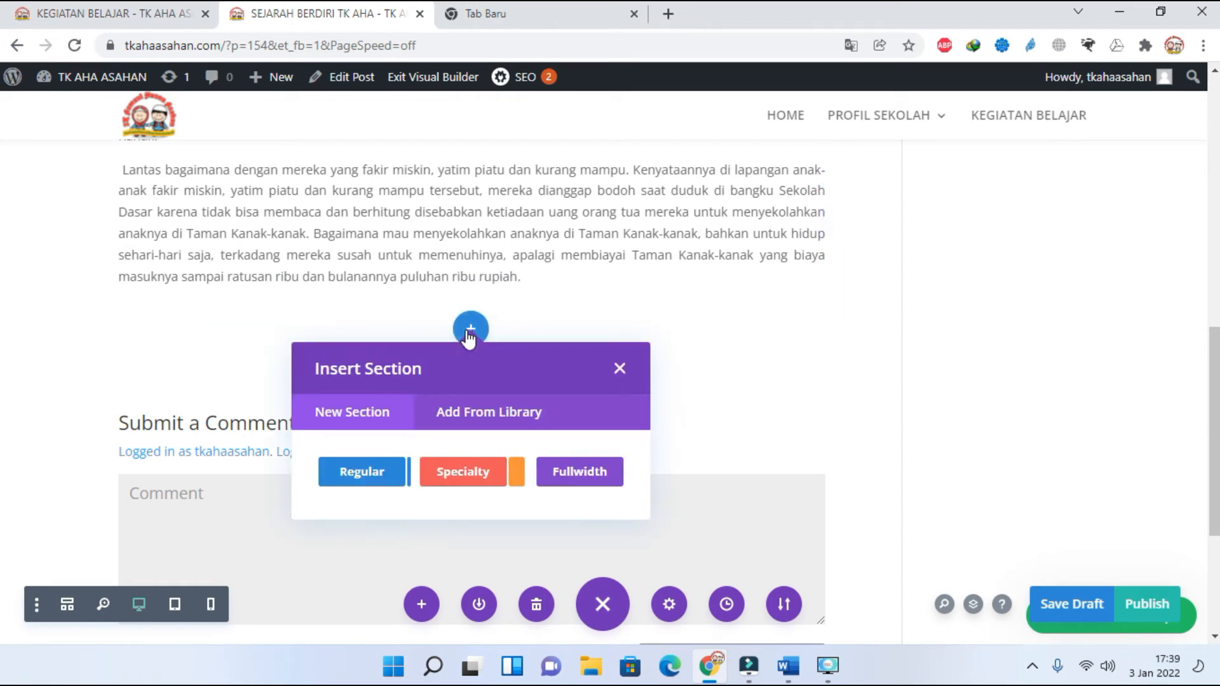
left_click(372, 475)
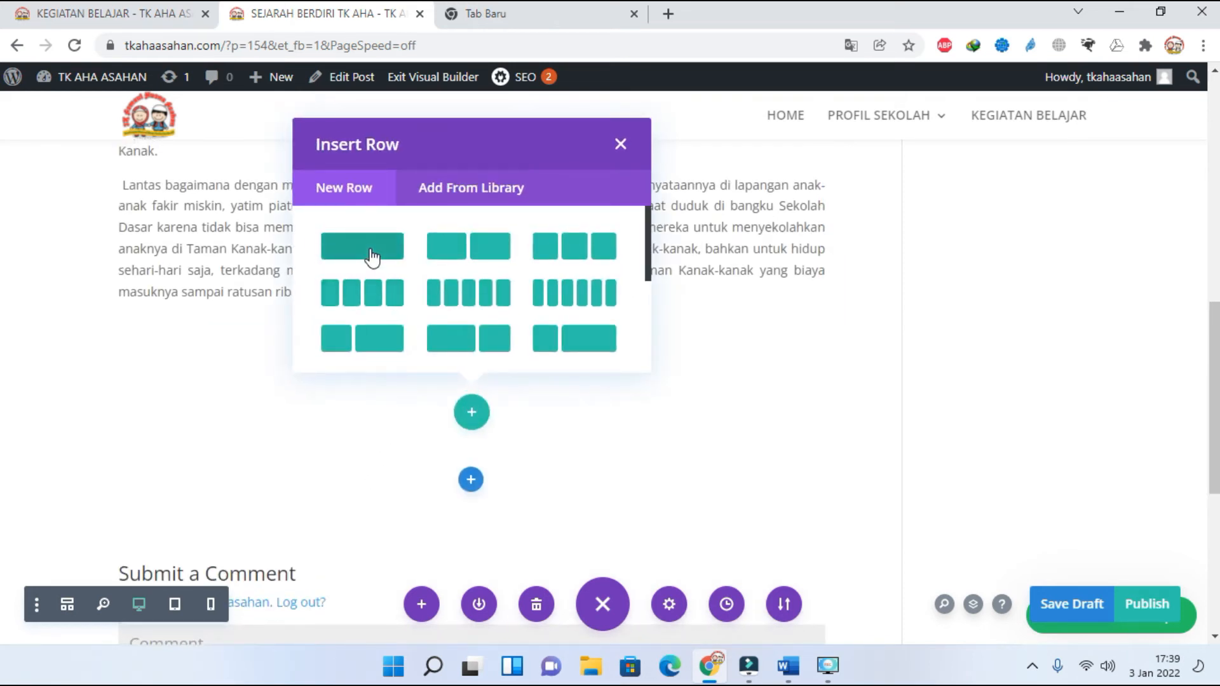
left_click(372, 257)
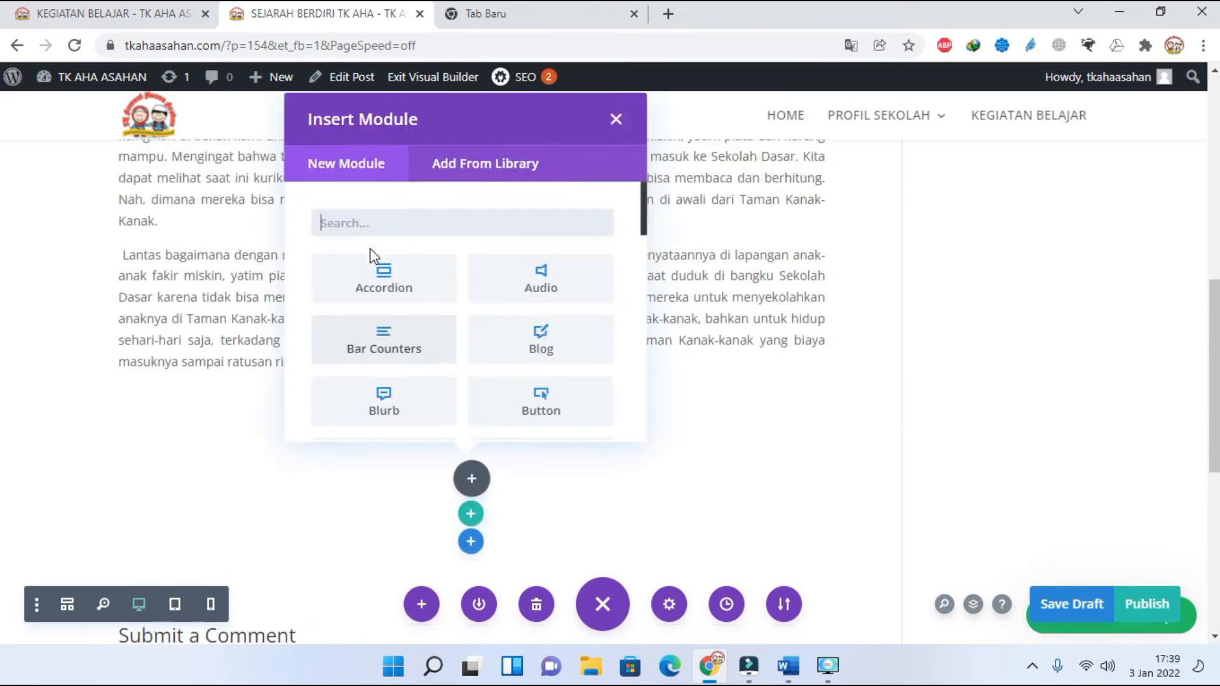
type("SLI")
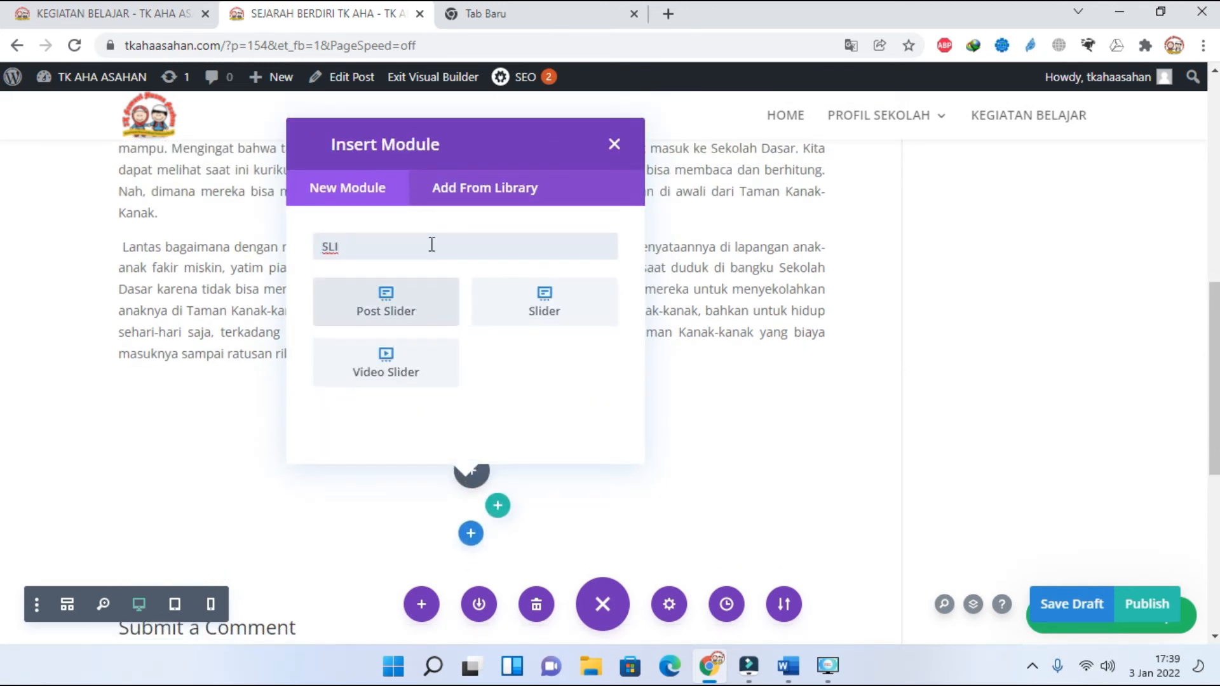
left_click(538, 305)
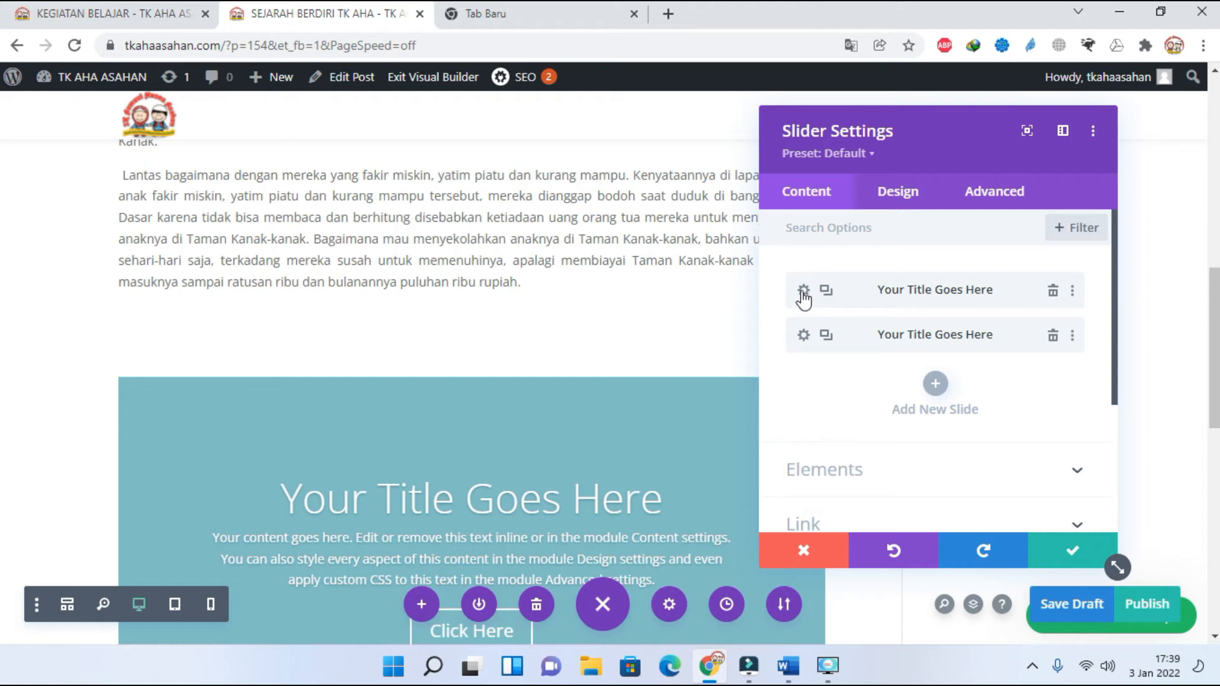
Step: Clear the placeholder title, button label and body text of the slider's first slide
left_click(803, 291)
scroll(803, 317, "down", 4)
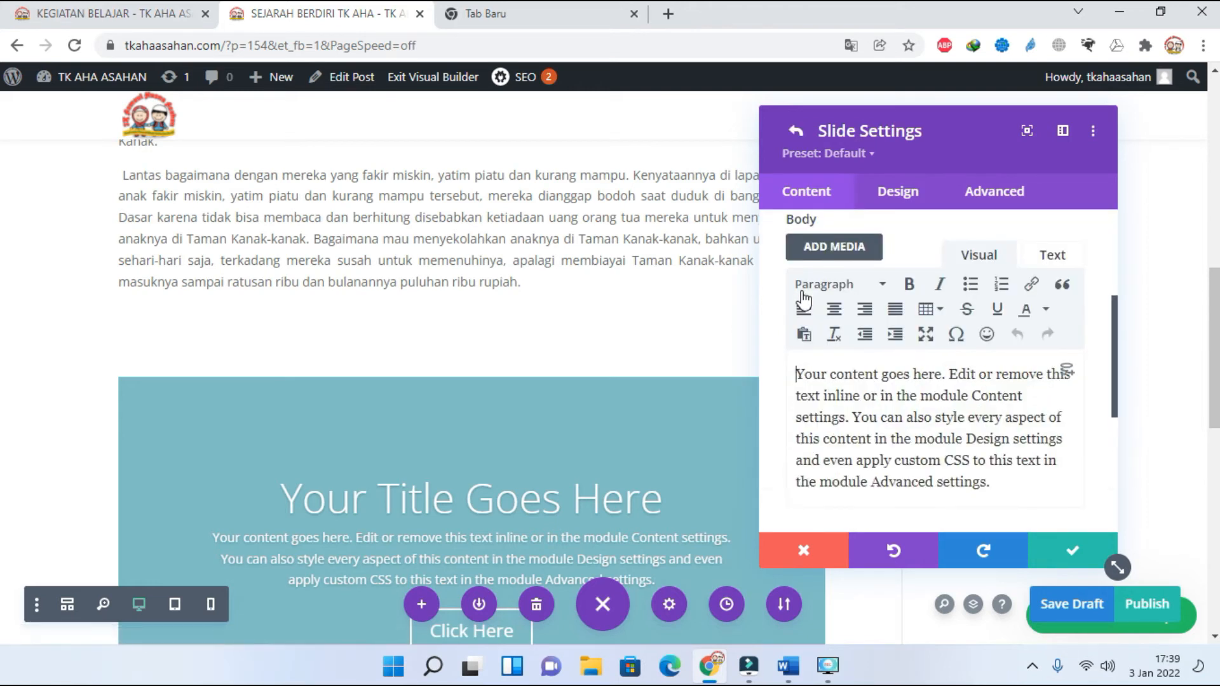
scroll(799, 373, "up", 5)
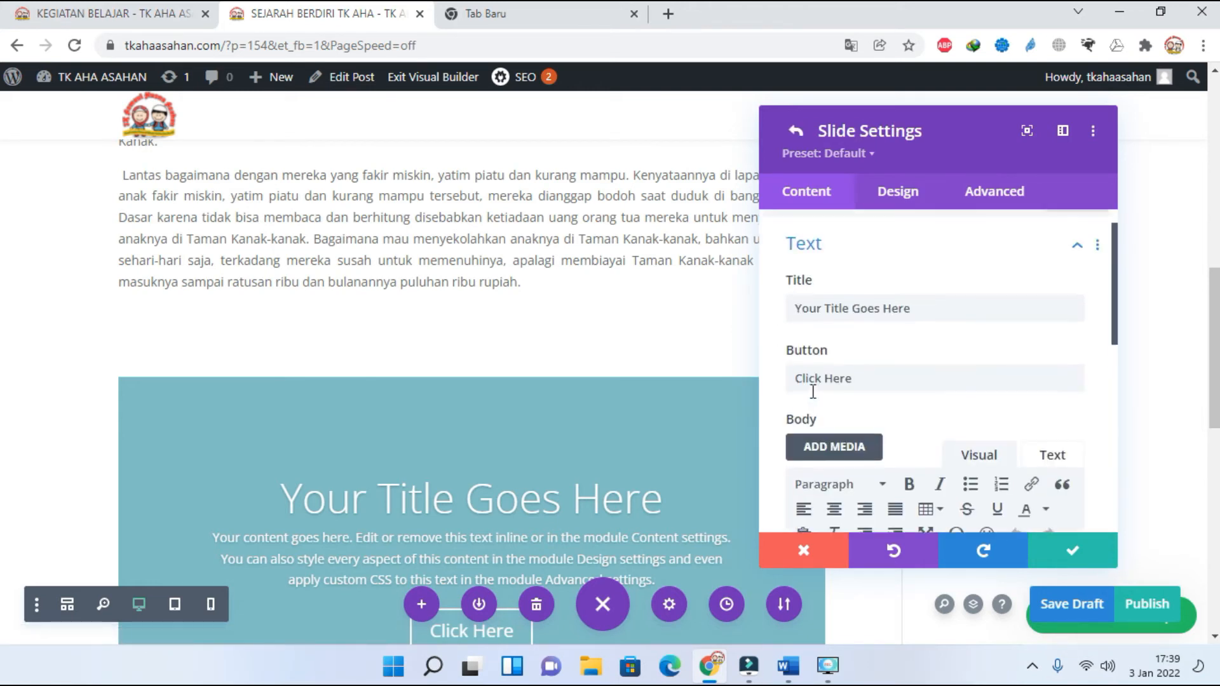
left_click_drag(796, 337, 919, 348)
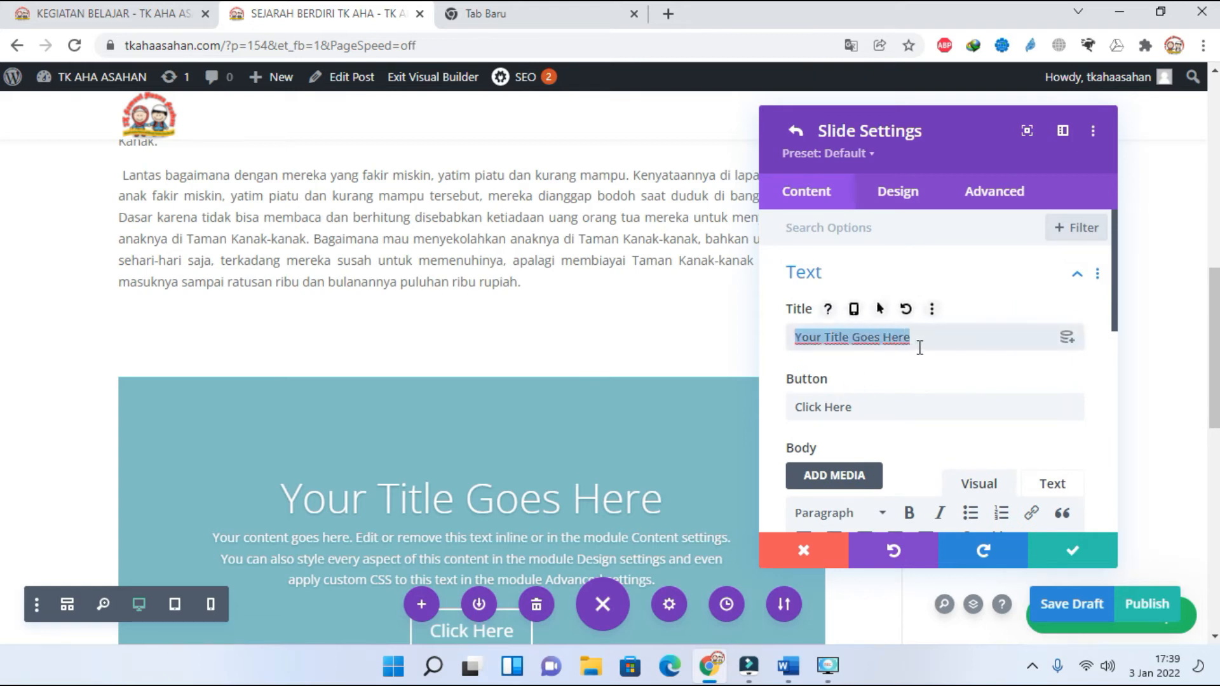
key("BackSpace")
scroll(922, 375, "down", 3)
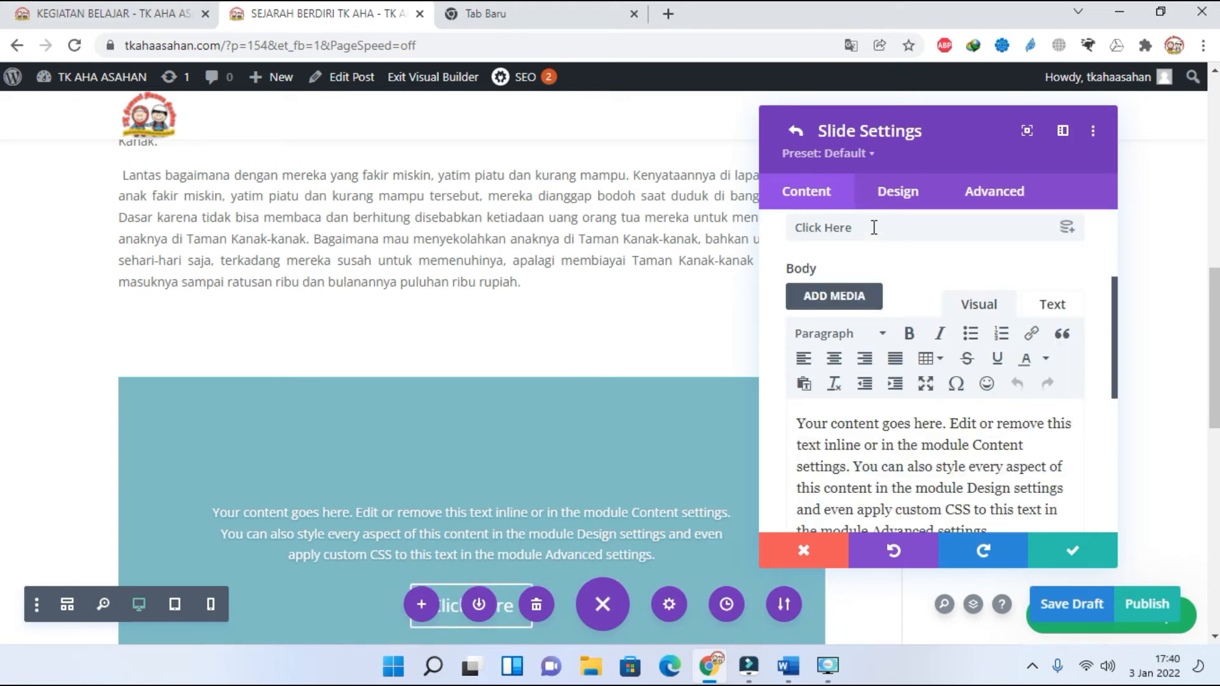
left_click_drag(875, 227, 759, 237)
key("BackSpace")
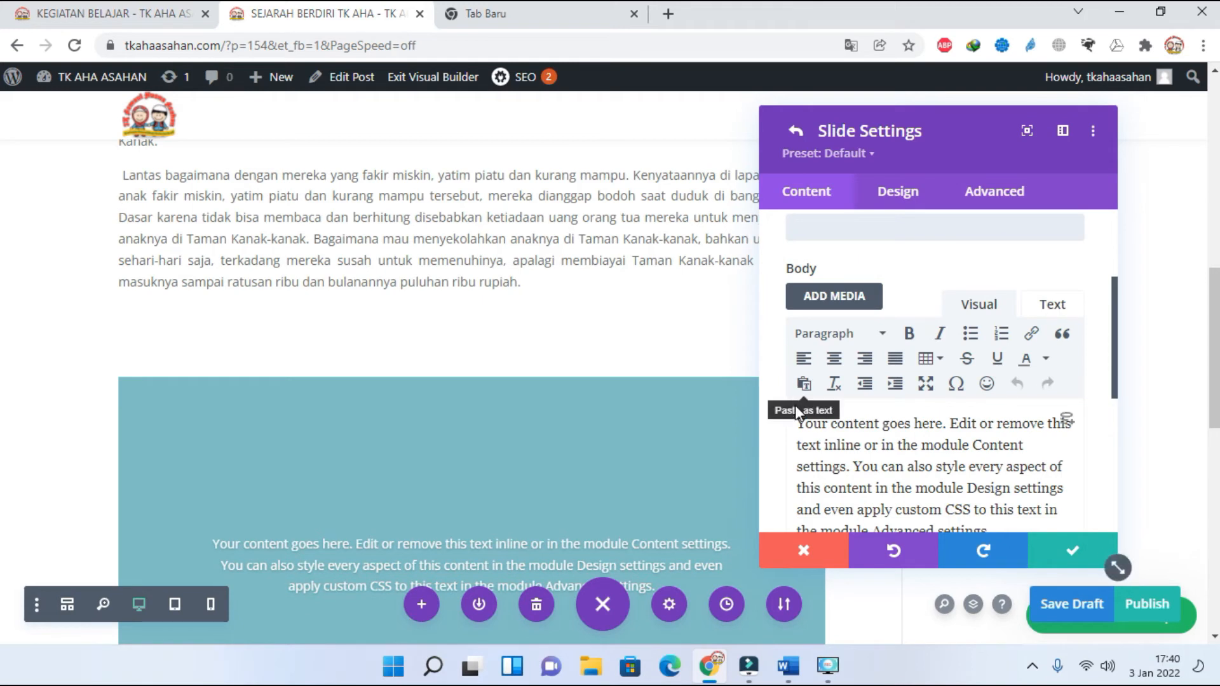
scroll(923, 523, "down", 5)
scroll(923, 524, "up", 3)
left_click_drag(797, 244, 1047, 350)
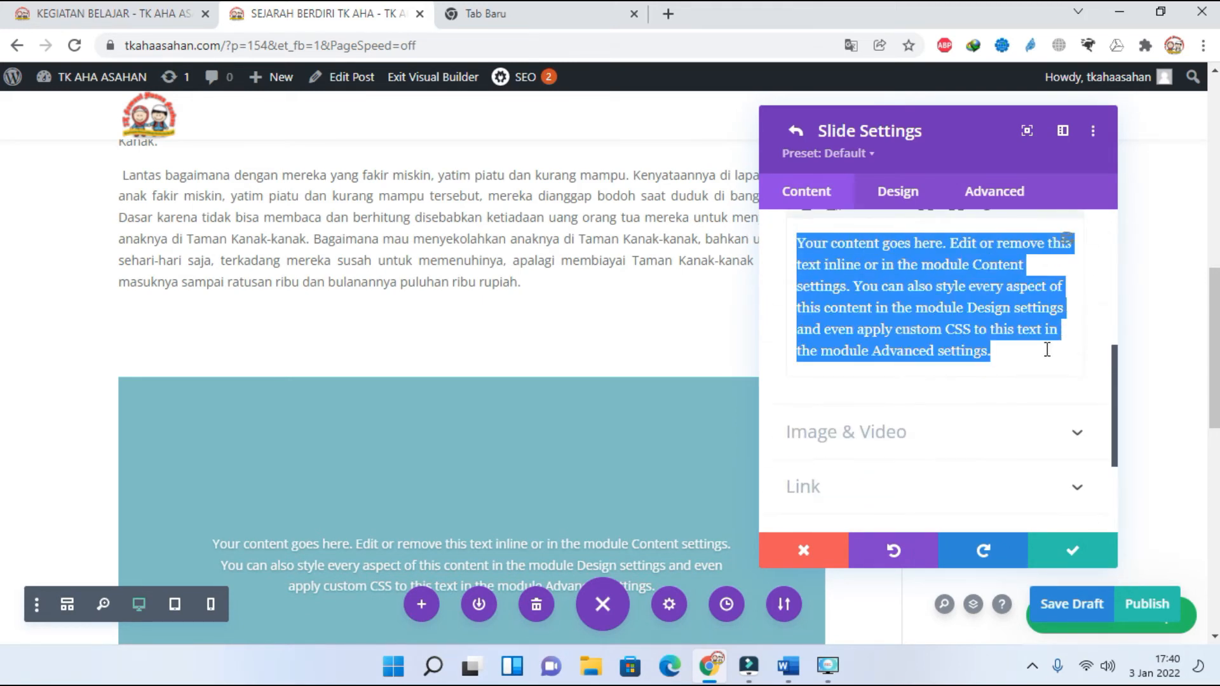
key("BackSpace")
Step: Give the first slide a background image of the teacher in red clapping with children from the media library and save the slide
scroll(1044, 379, "down", 2)
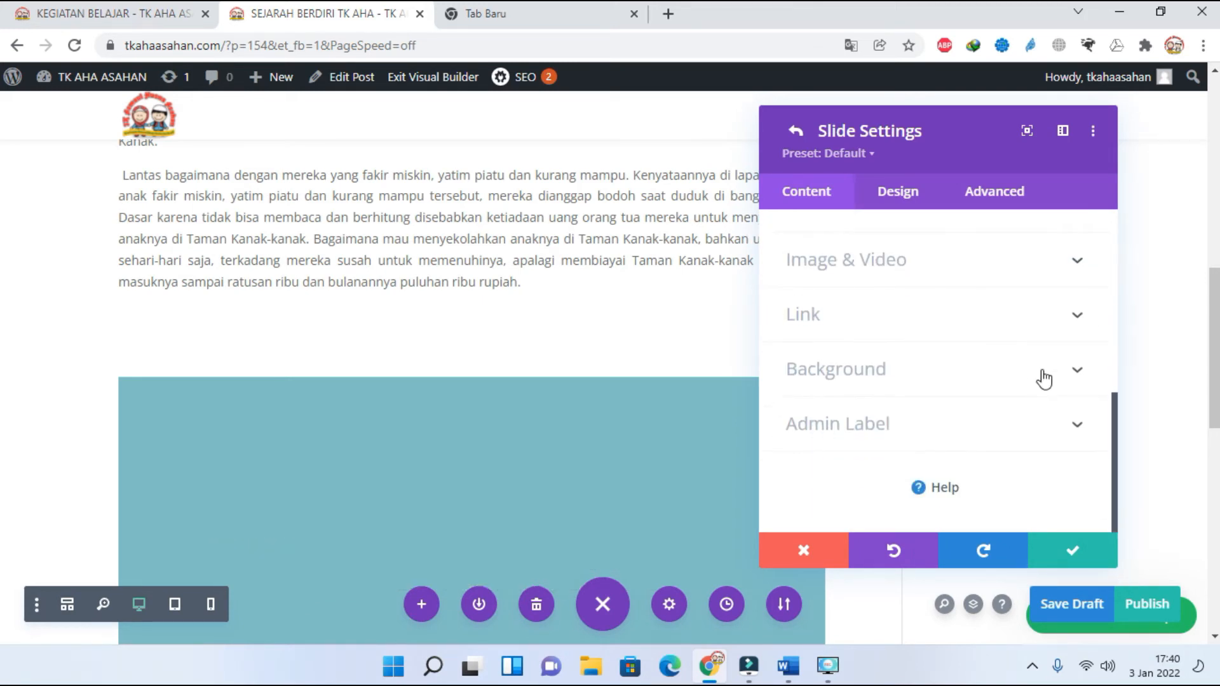
left_click(1079, 373)
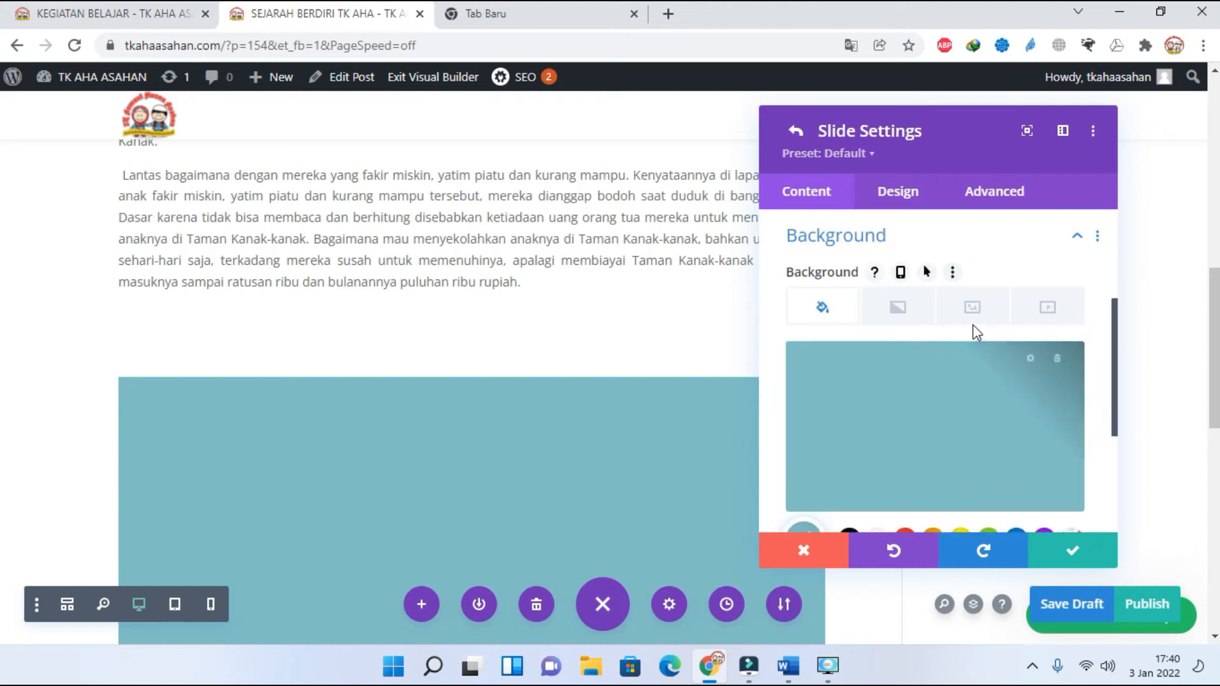
left_click(982, 313)
left_click(935, 414)
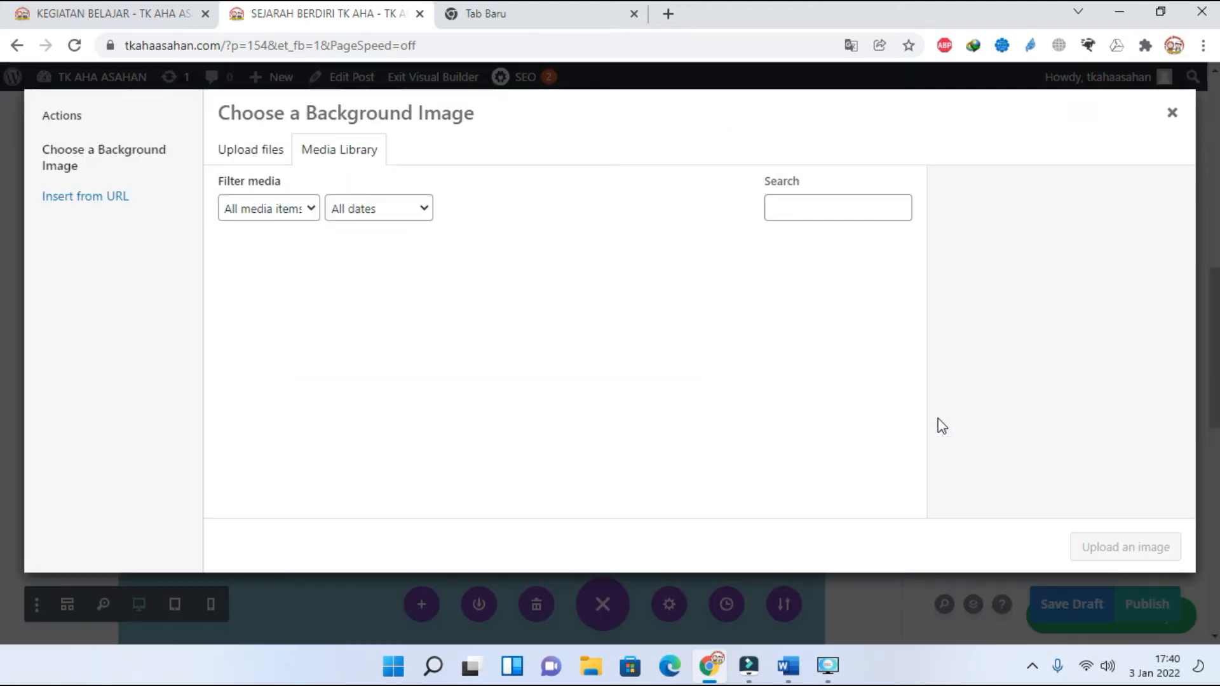
left_click(279, 308)
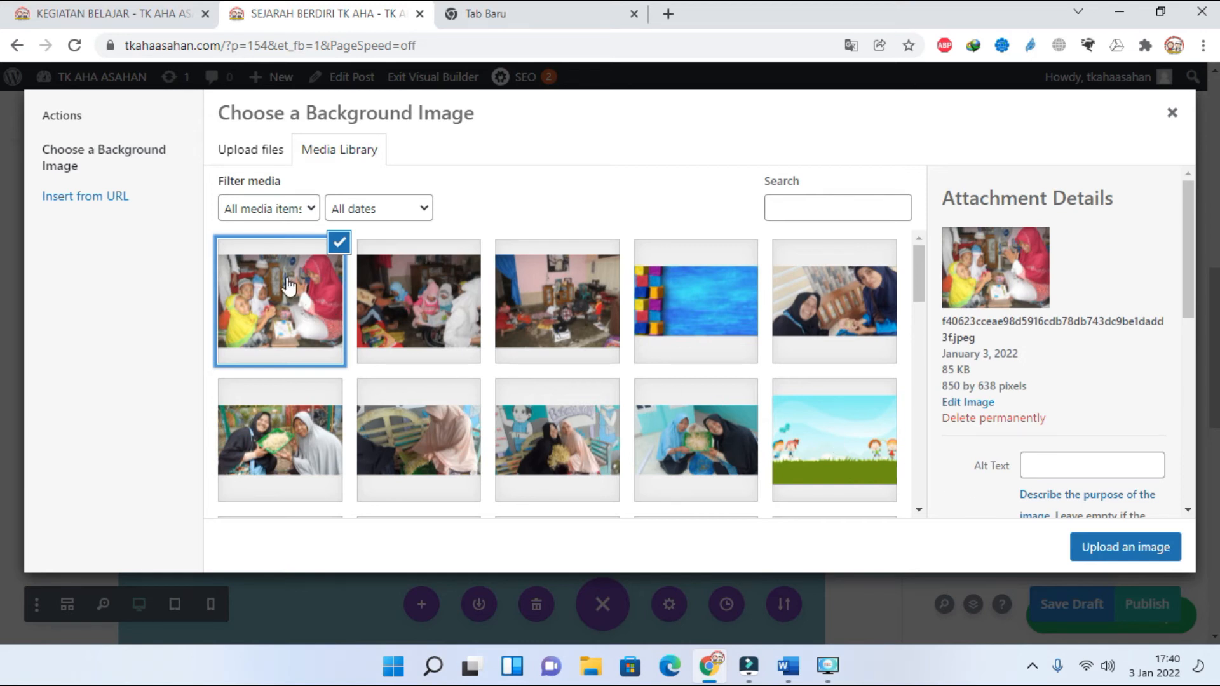
left_click(1111, 547)
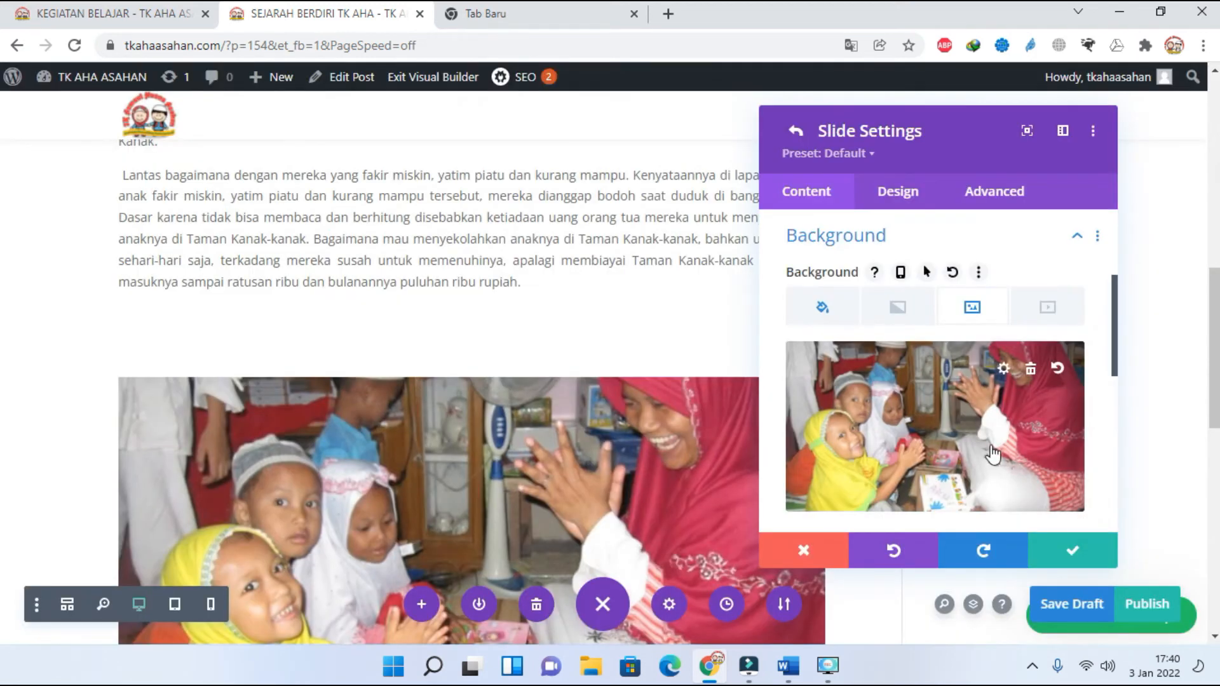
left_click(1069, 550)
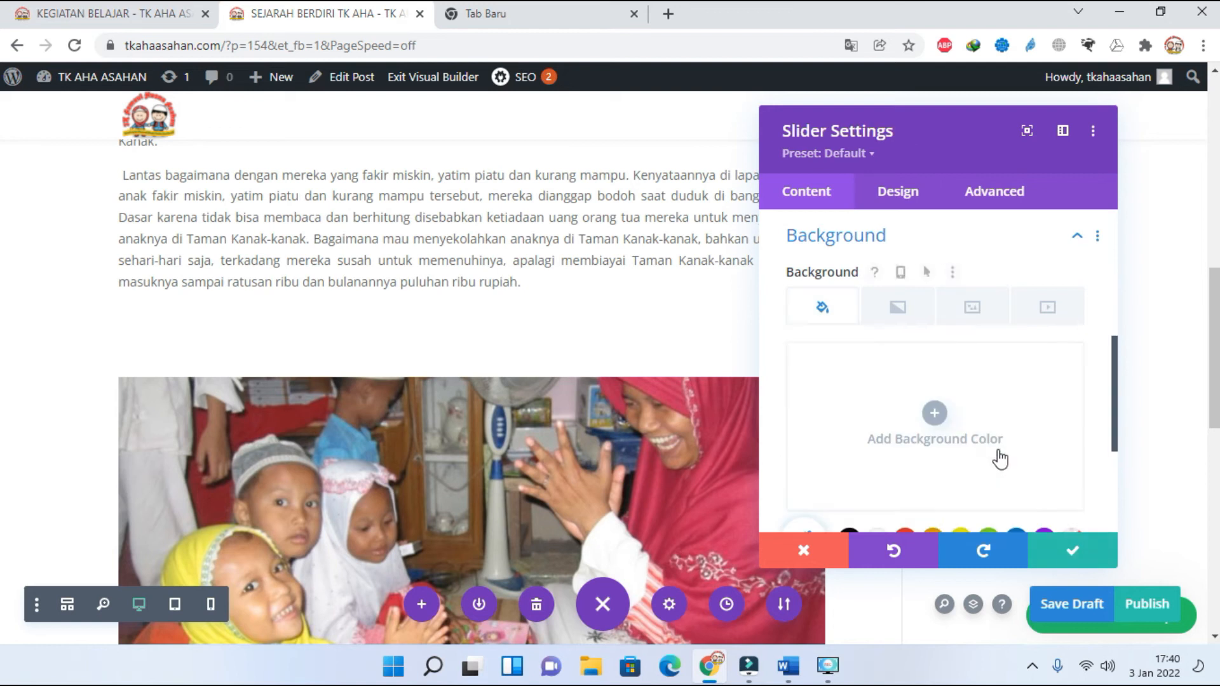
Step: Clear the placeholder title, button label and body text of the slider's second slide
scroll(997, 457, "up", 5)
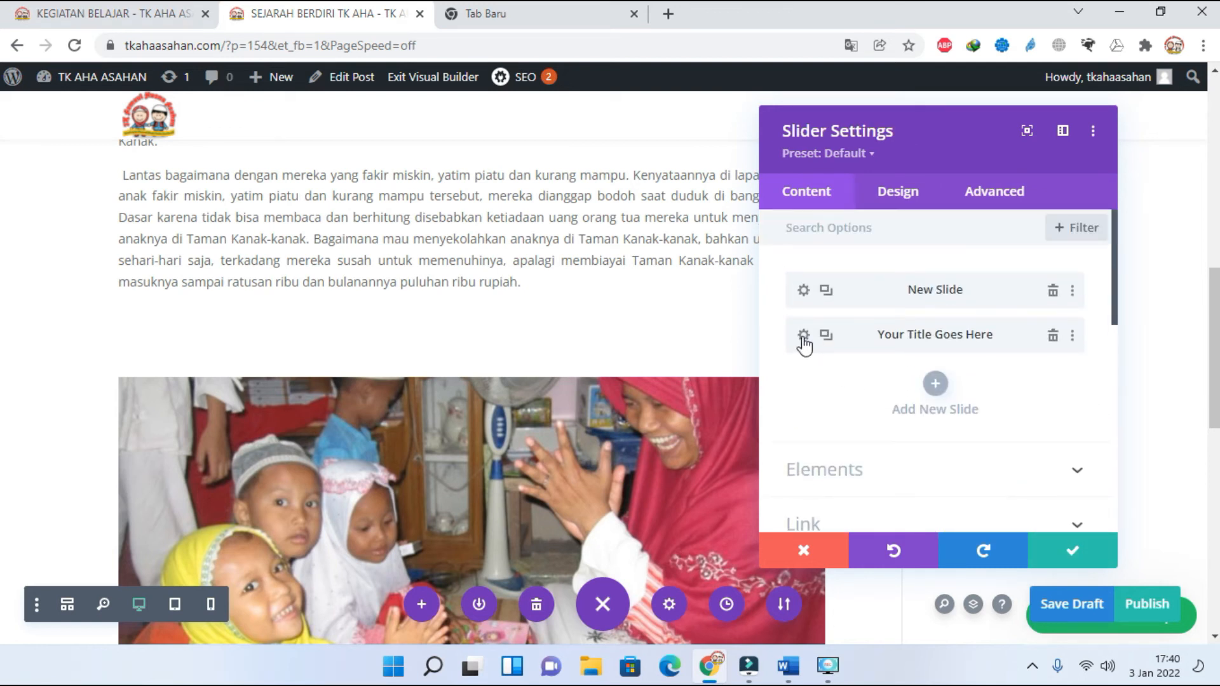
left_click(803, 336)
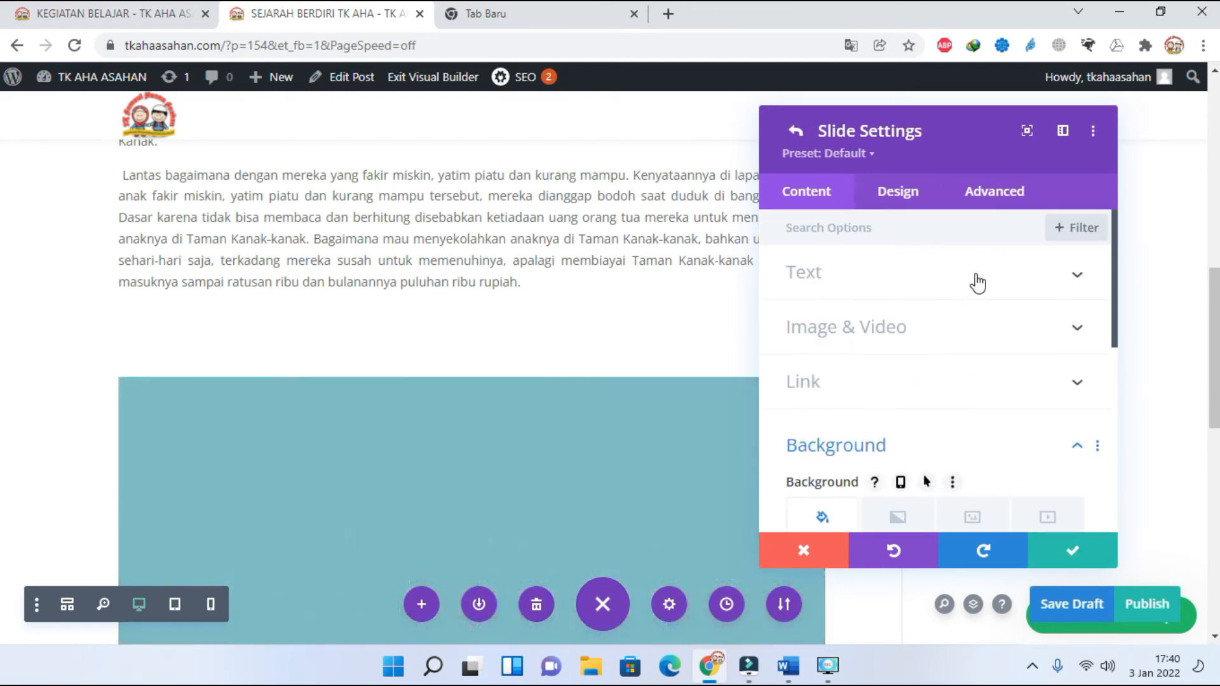
left_click(965, 283)
left_click_drag(926, 334, 672, 341)
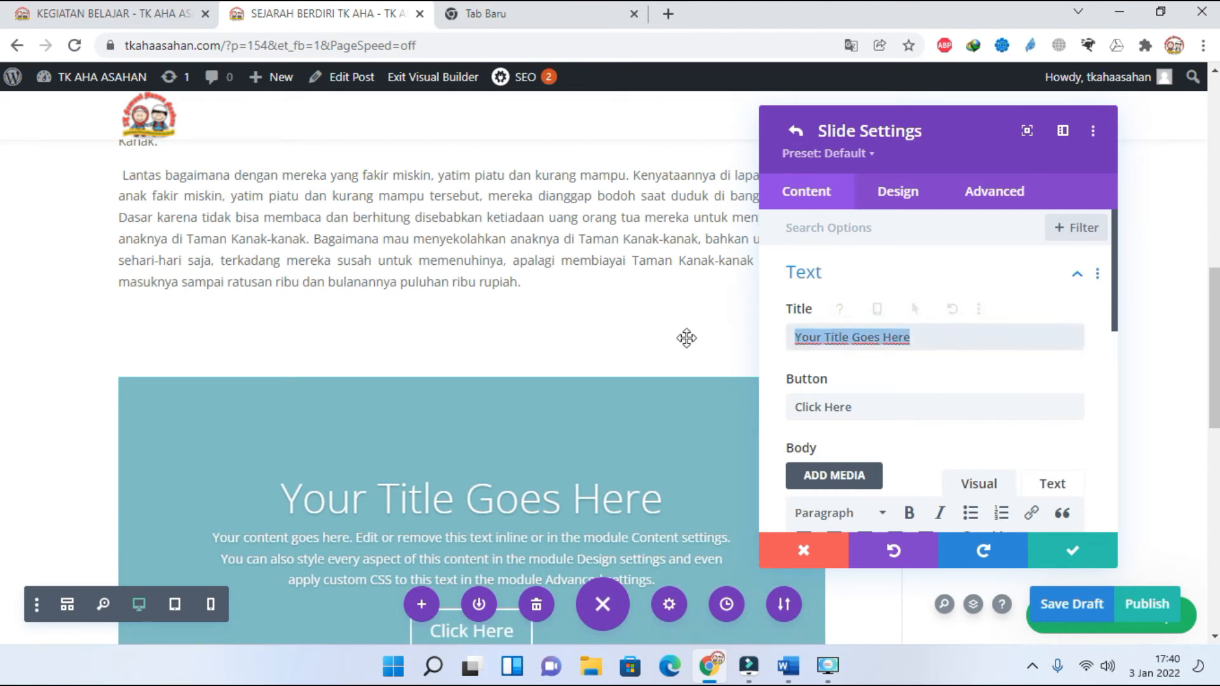
key("BackSpace")
left_click_drag(879, 411, 793, 407)
key("BackSpace")
scroll(826, 381, "down", 5)
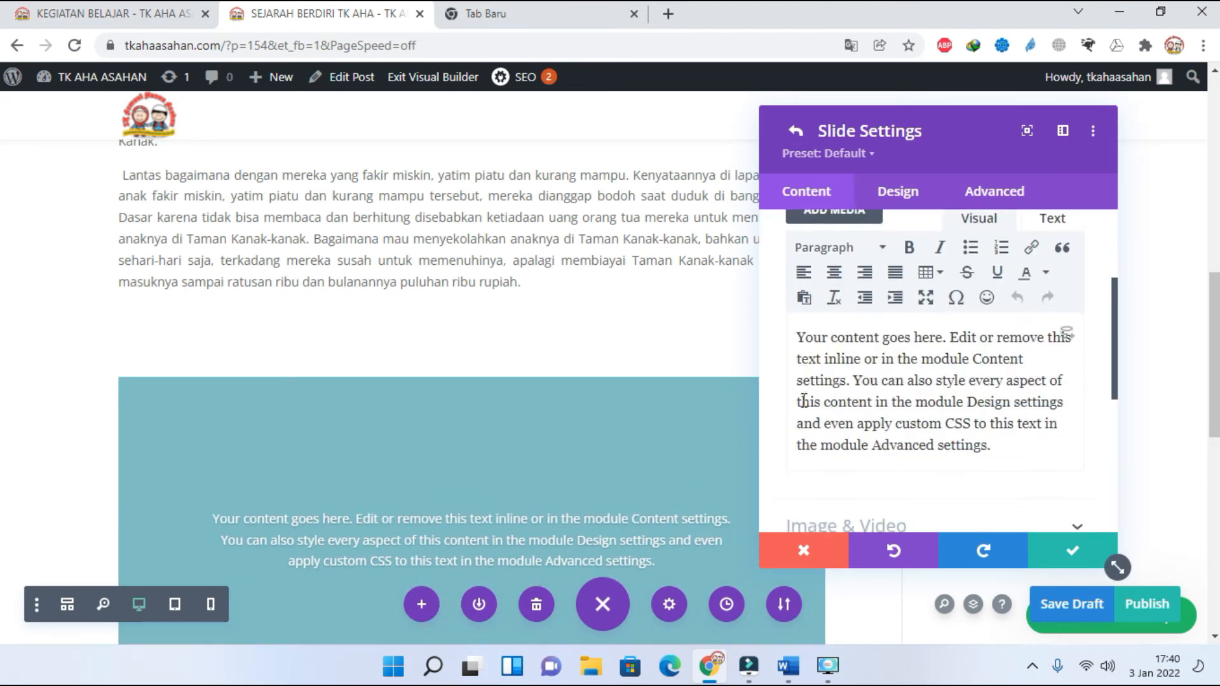
left_click_drag(970, 405, 1021, 444)
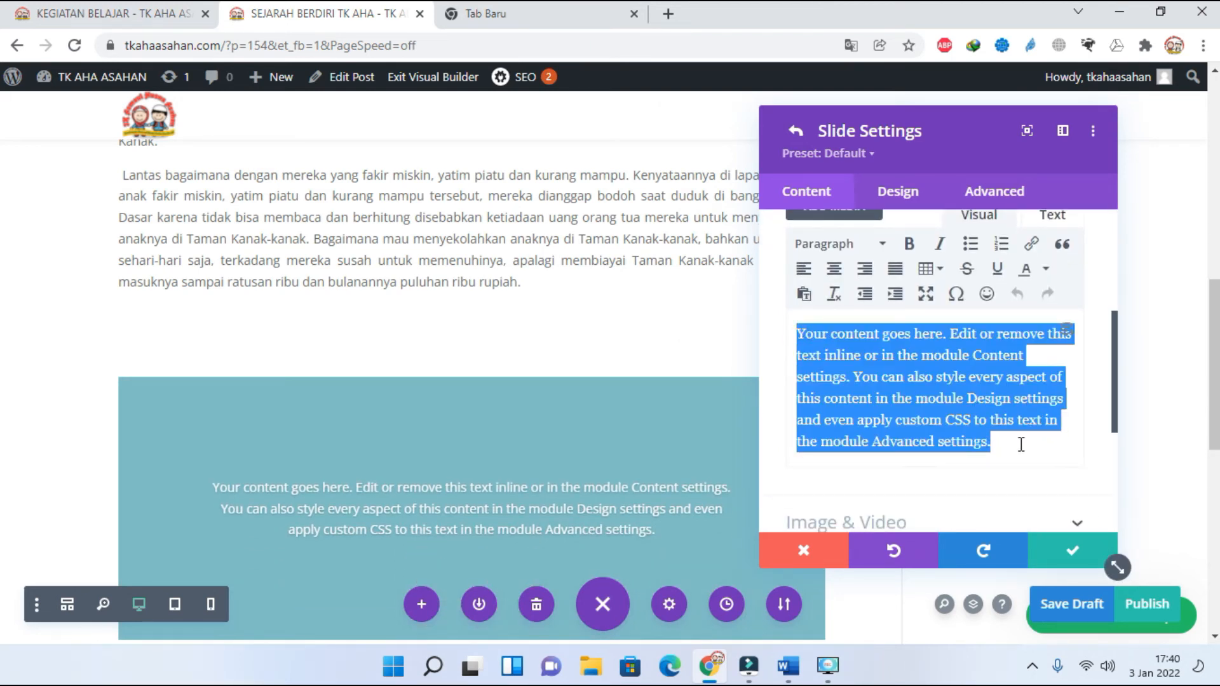
key("BackSpace")
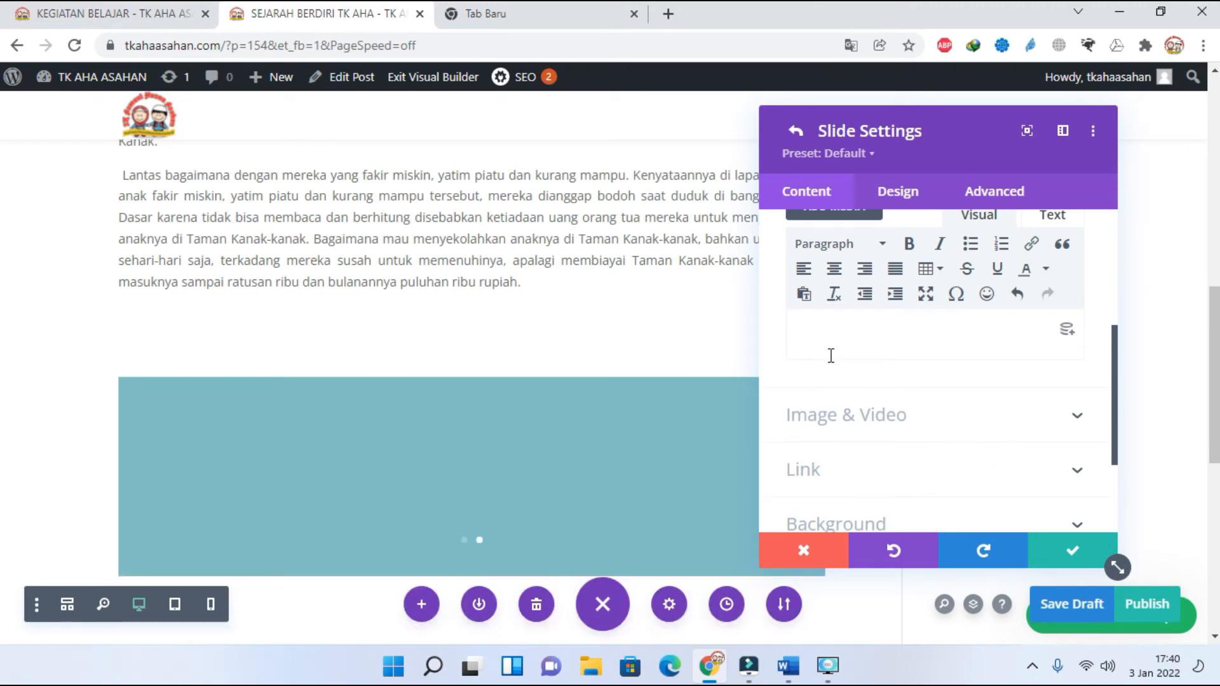
Step: Give the second slide a background image of the children reading books from the media library and save the slide
scroll(921, 438, "down", 3)
left_click(952, 385)
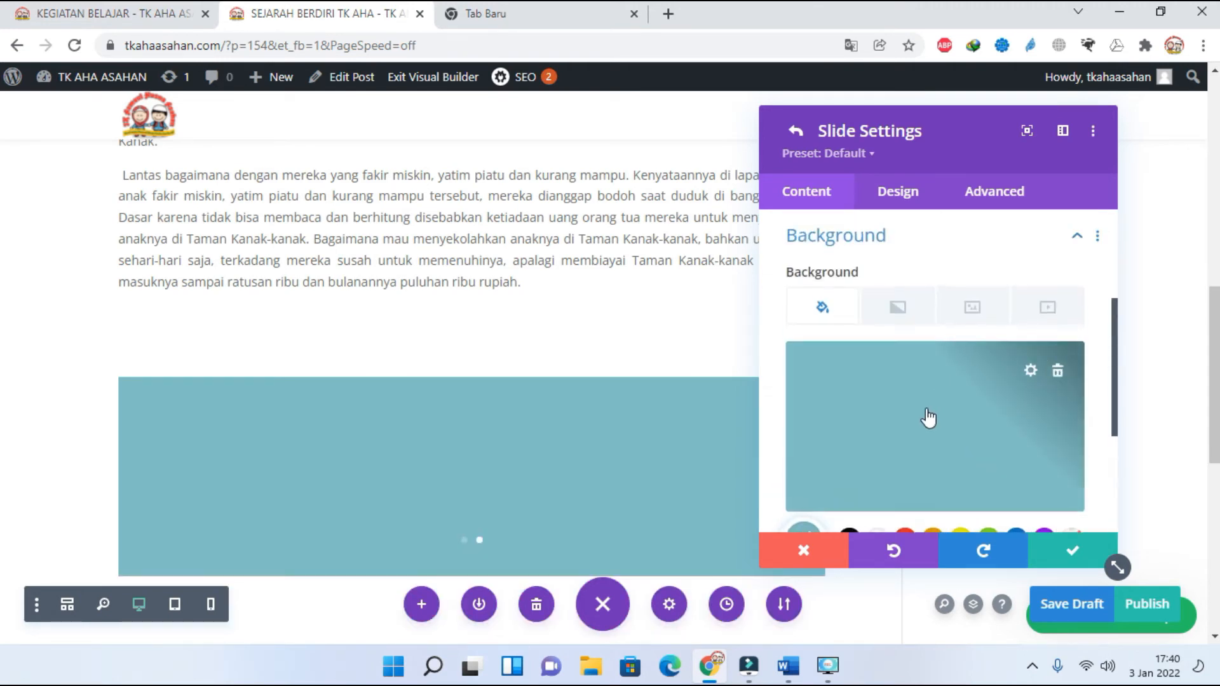
left_click(978, 328)
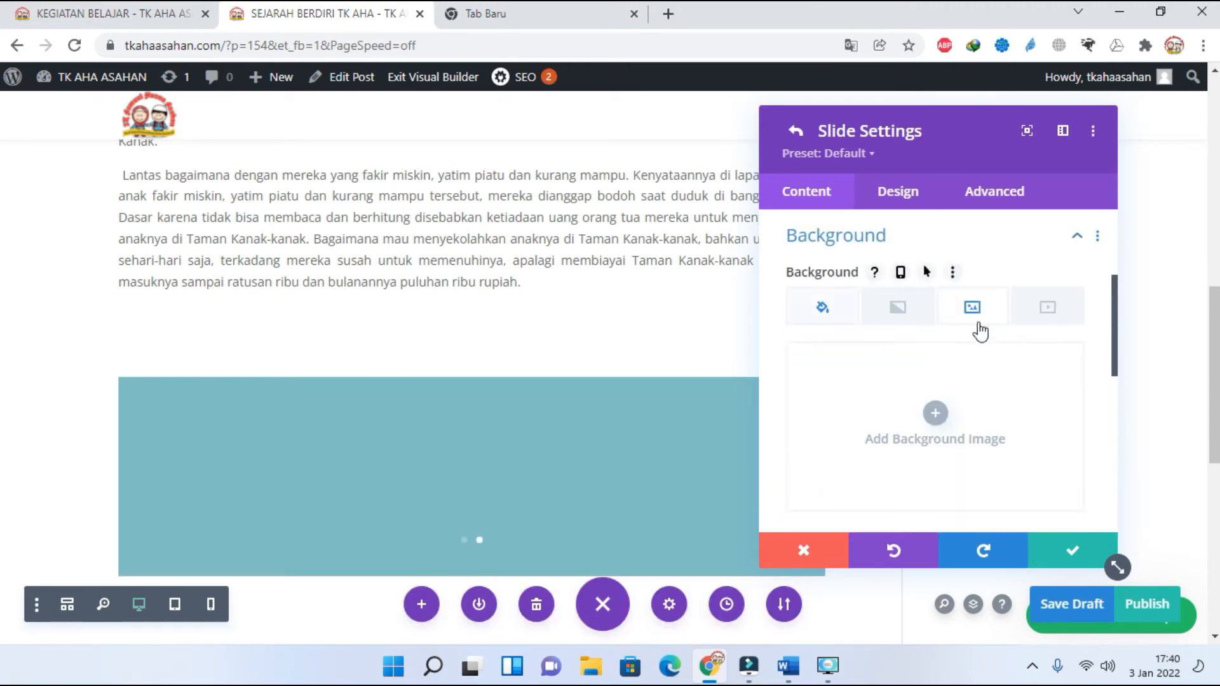
left_click(928, 419)
left_click(410, 288)
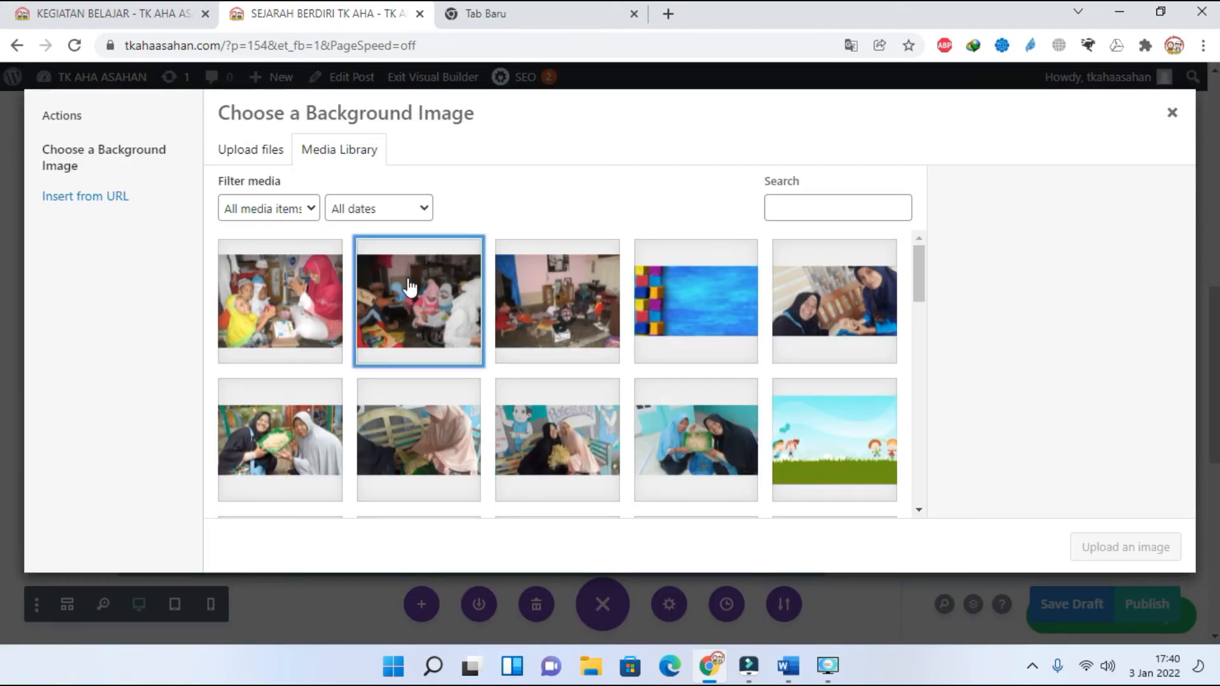
left_click(1090, 544)
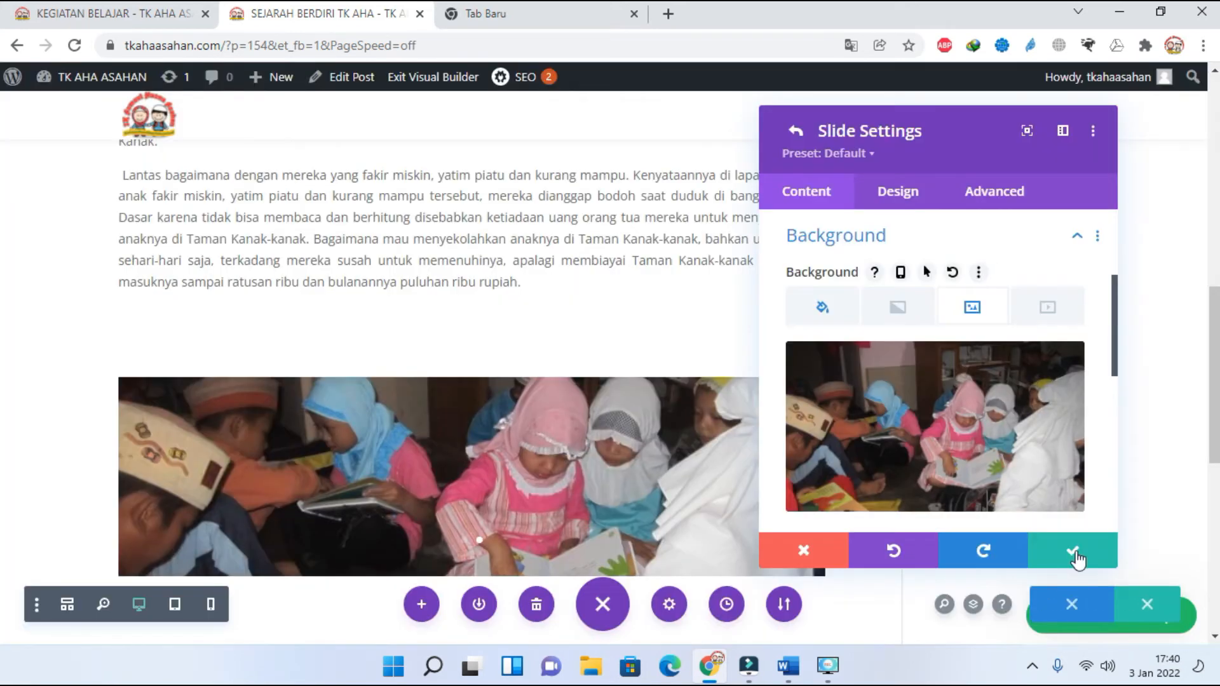
left_click(1075, 556)
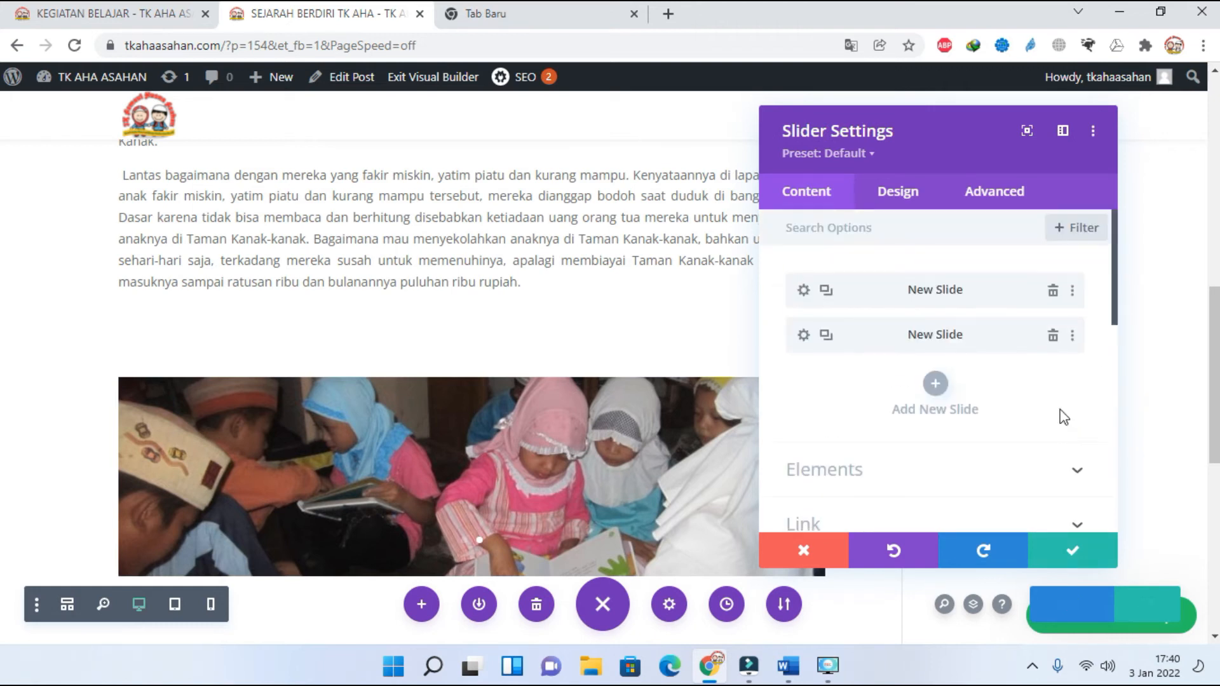
Step: Add a third slide to the slider and clear its placeholder title, button label and body text
left_click(935, 384)
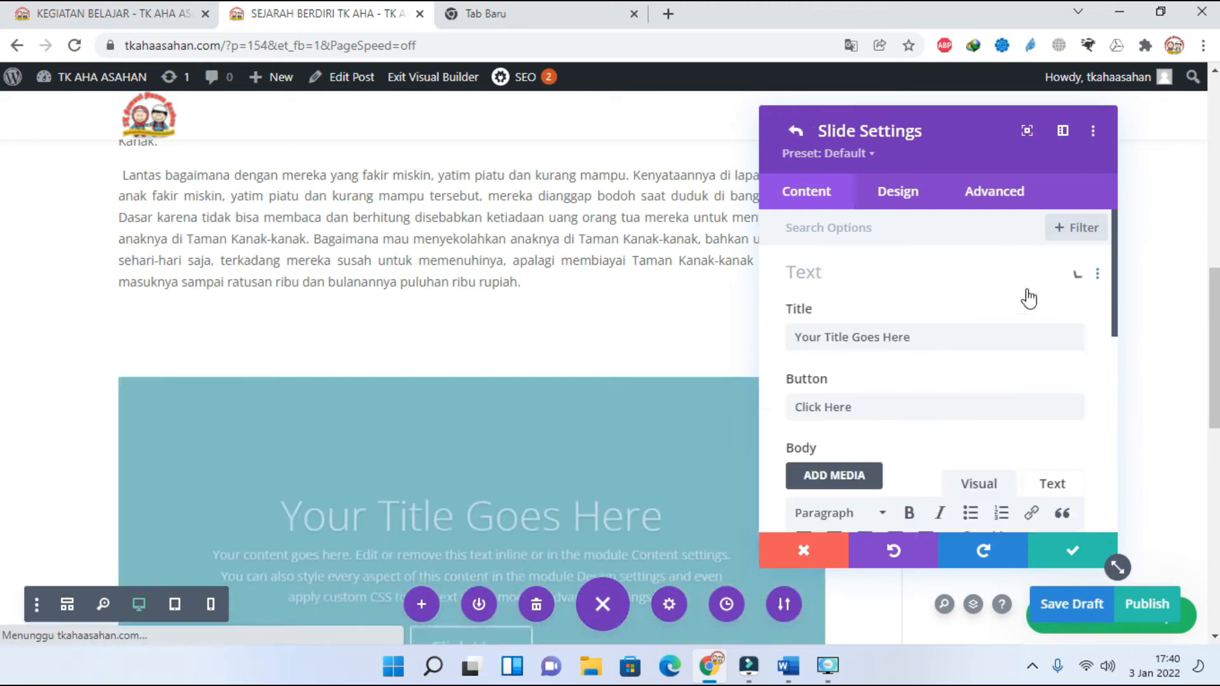
left_click_drag(938, 341, 606, 352)
key("BackSpace")
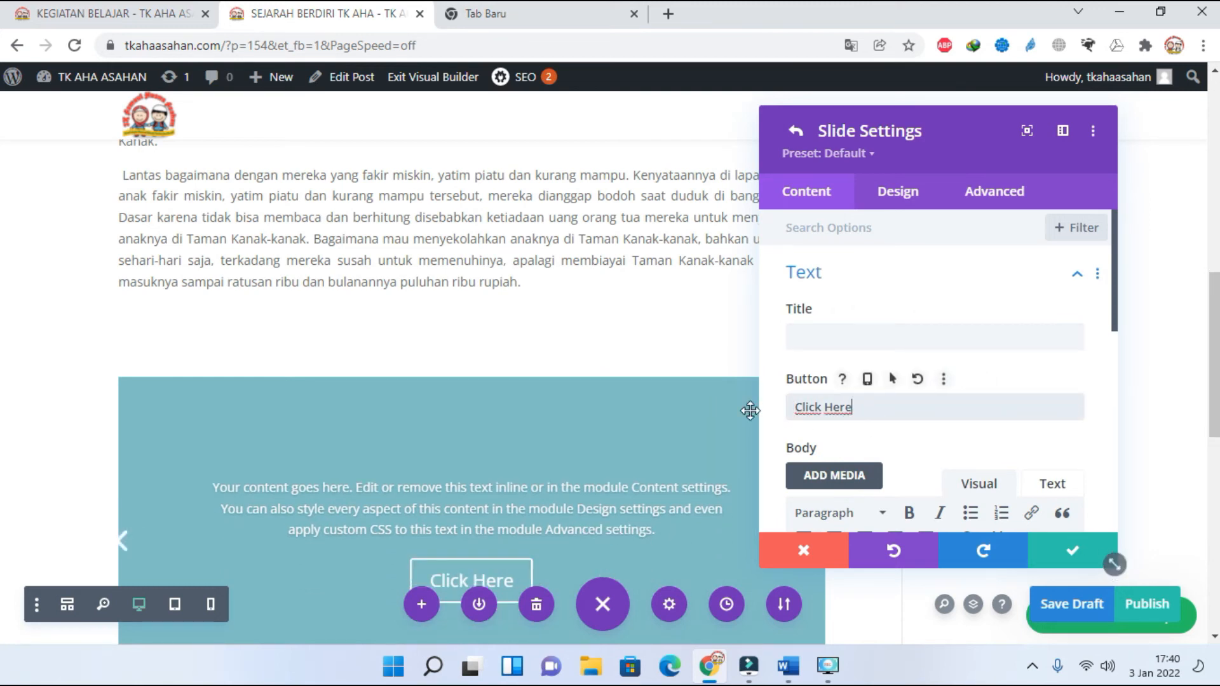
left_click_drag(804, 414, 899, 408)
key("BackSpace")
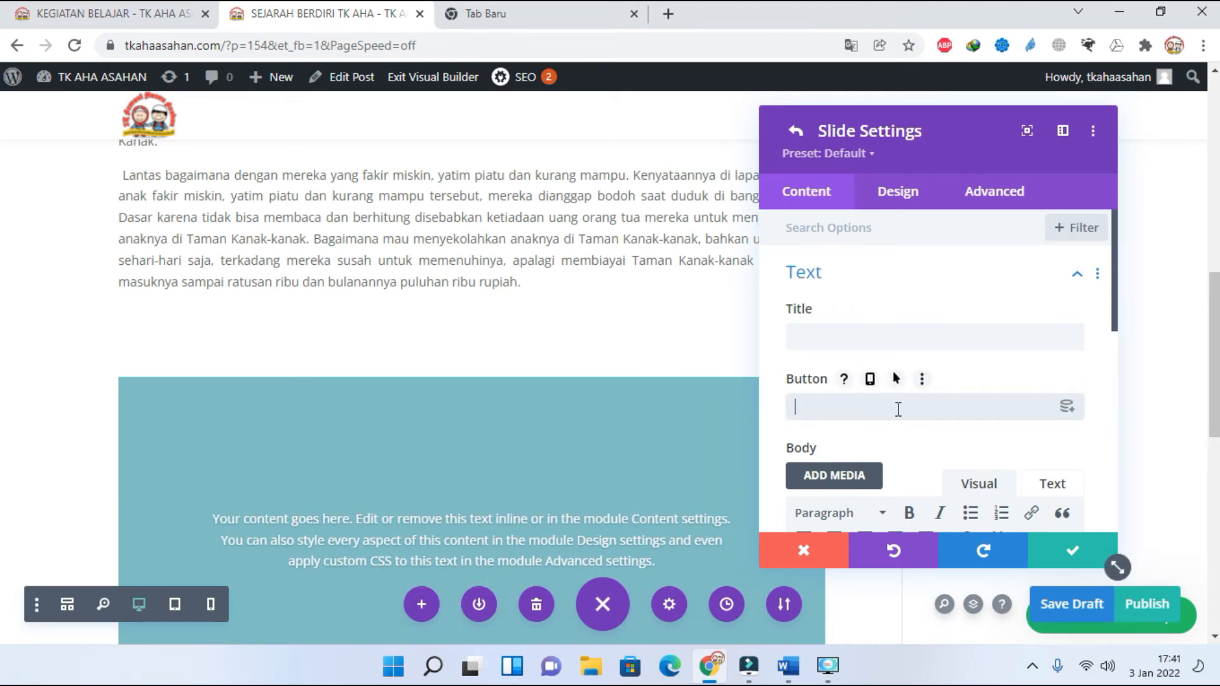
scroll(899, 408, "down", 3)
scroll(900, 408, "down", 2)
left_click_drag(798, 335, 1018, 446)
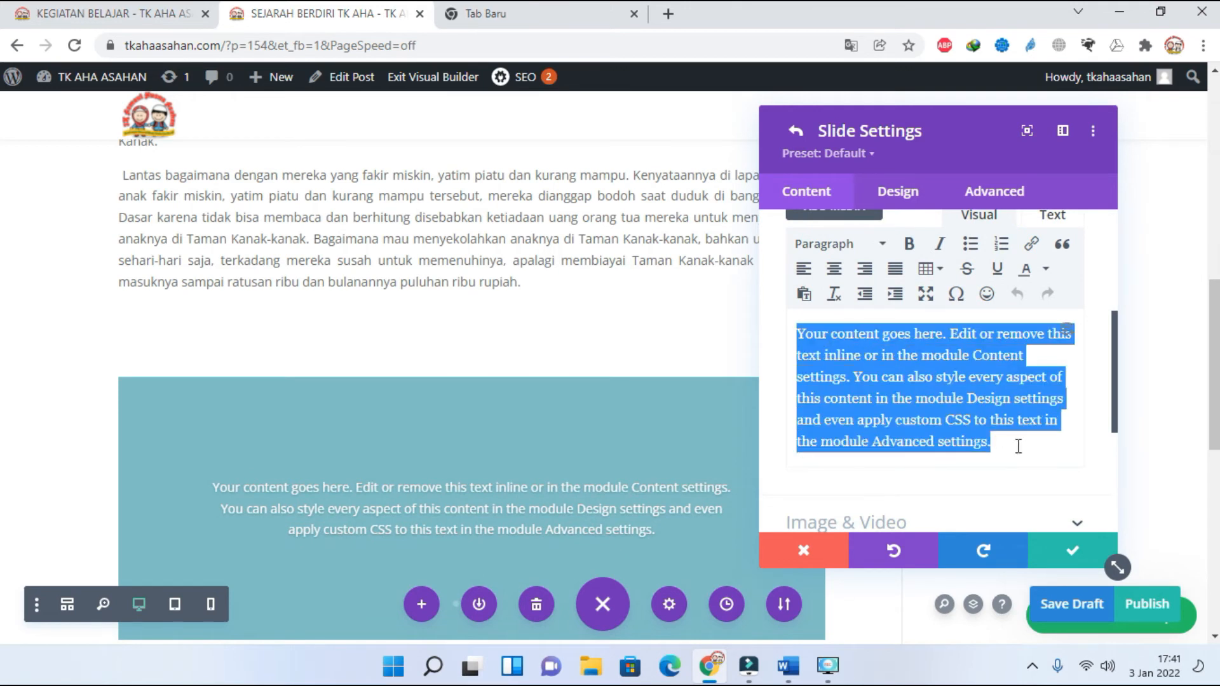
key("BackSpace")
Step: Give the third slide a background image of the children writing on the living-room floor from the media library and save the slide
scroll(969, 436, "down", 3)
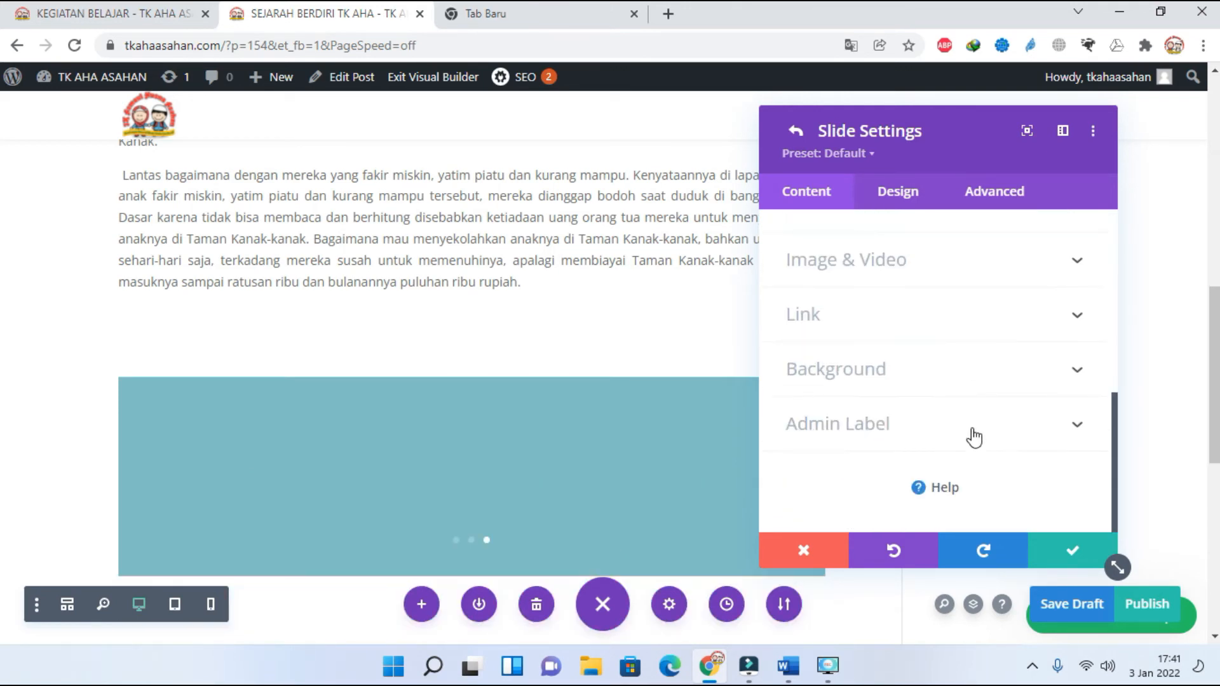
left_click(987, 389)
left_click(966, 318)
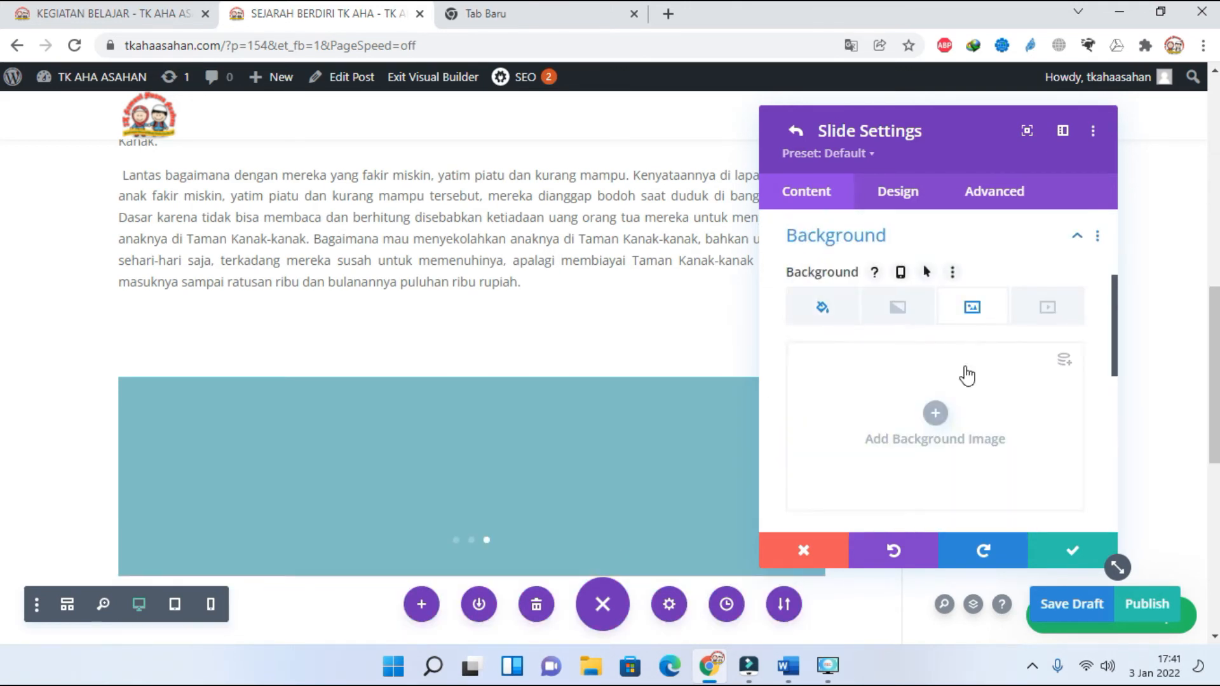
left_click(939, 416)
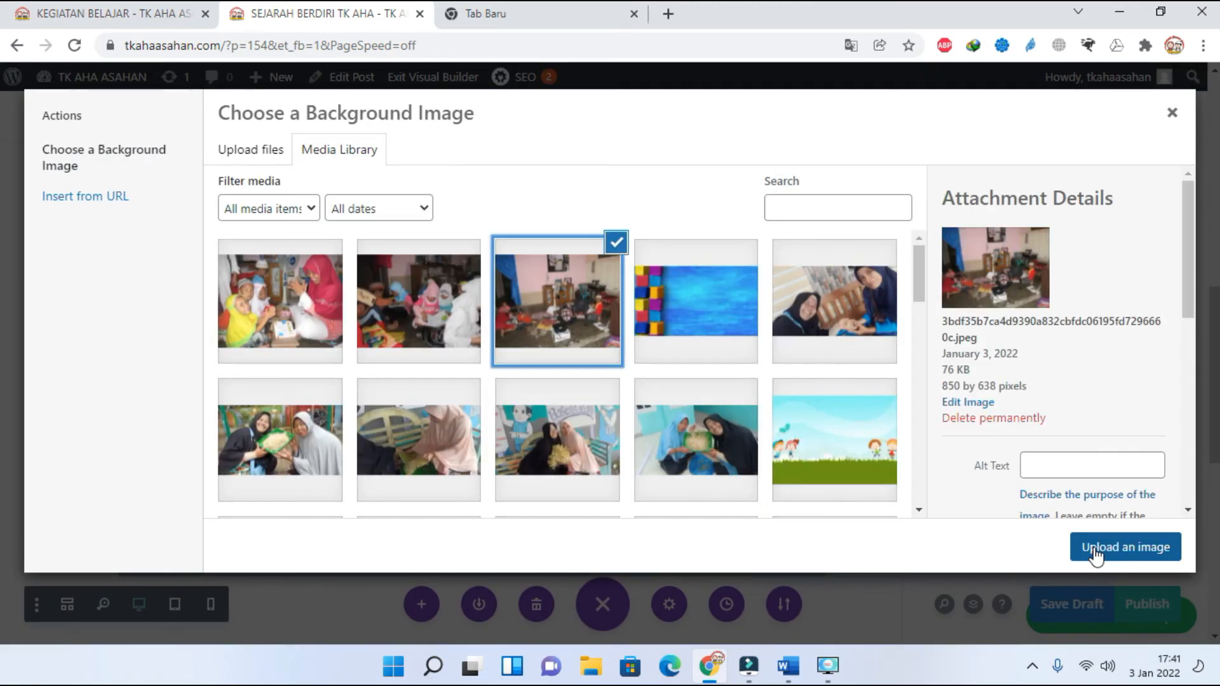
left_click(1095, 550)
left_click(1073, 555)
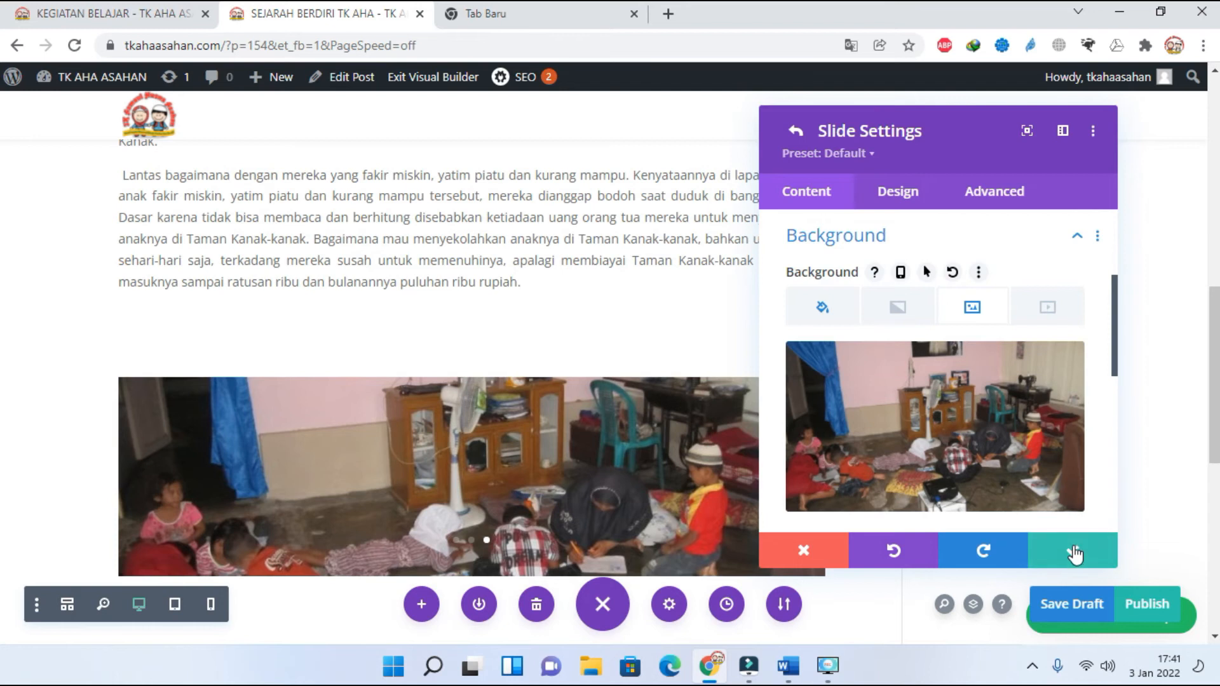
Step: Set the slider's animation style to Flip in its design settings
left_click(907, 197)
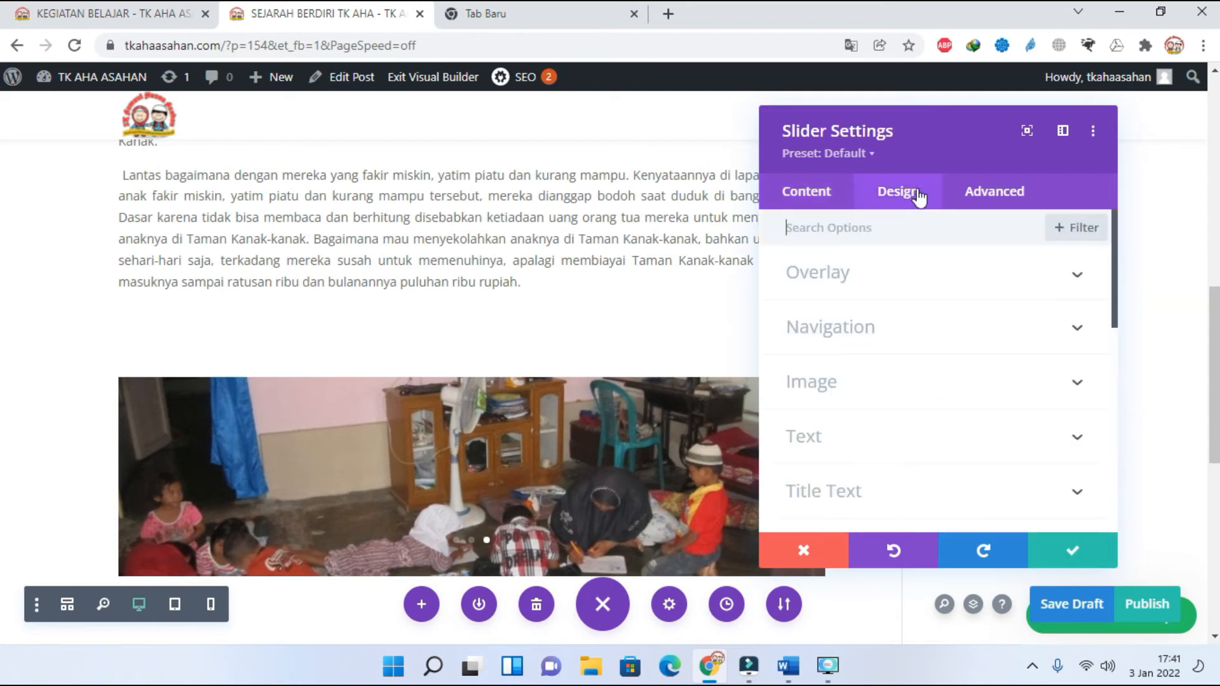
scroll(937, 333, "down", 8)
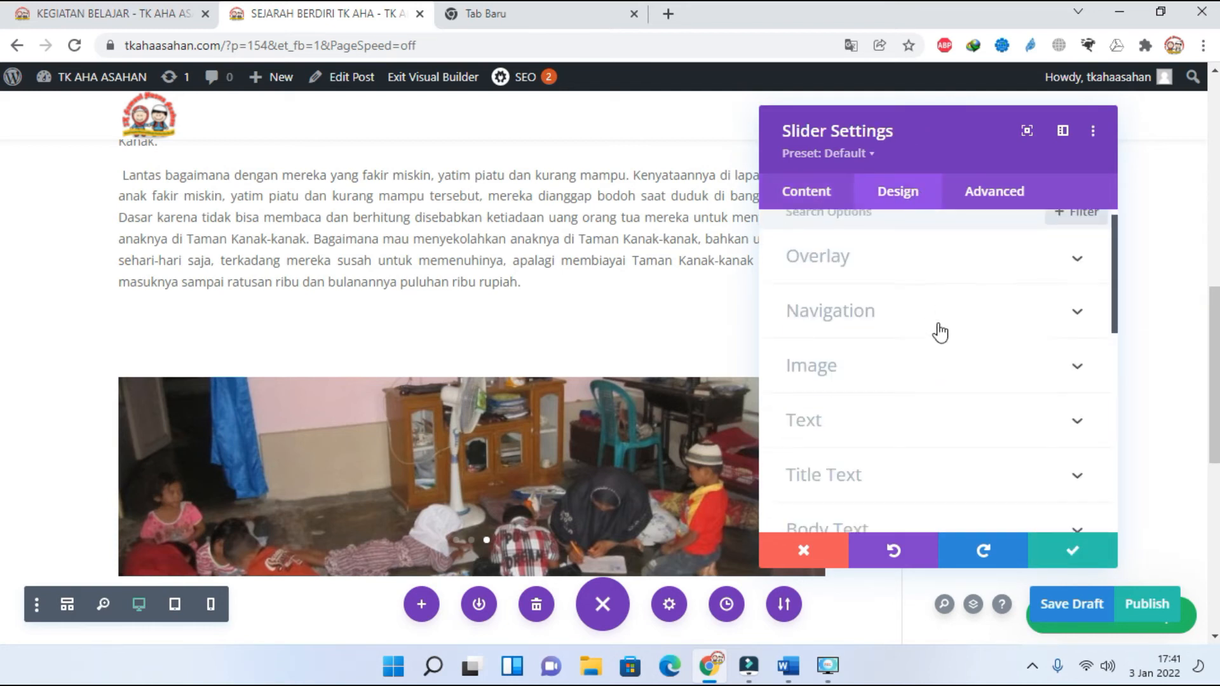
left_click(1076, 432)
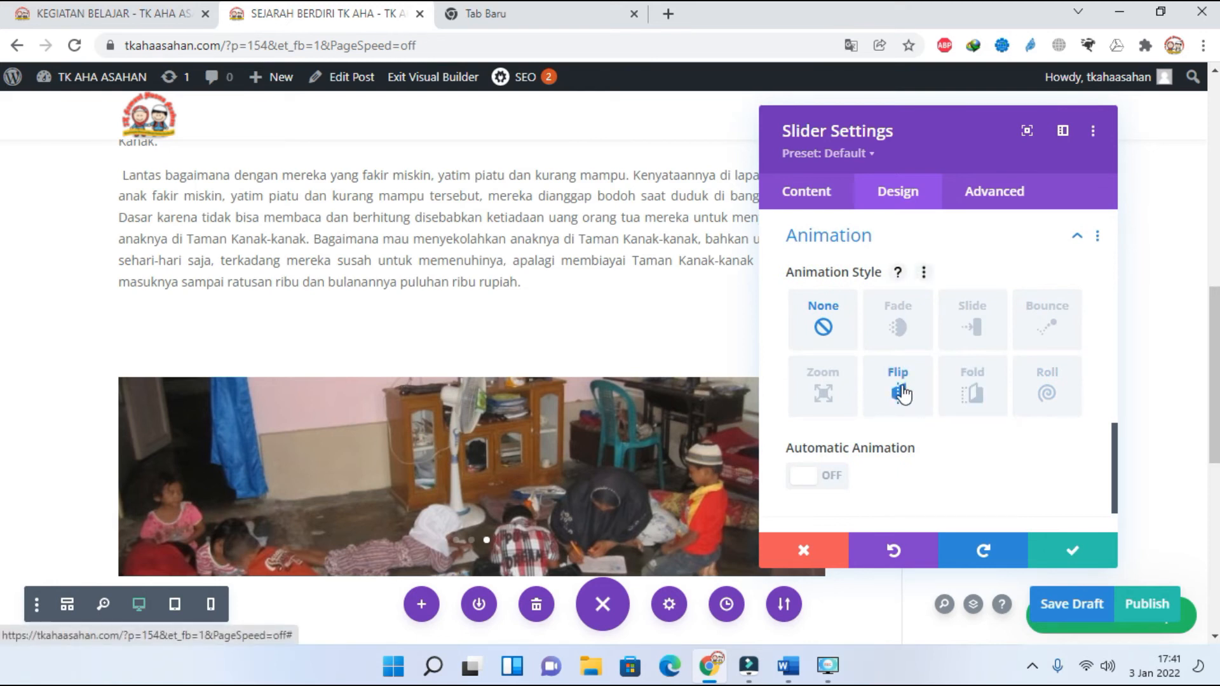
left_click(917, 407)
scroll(916, 407, "down", 6)
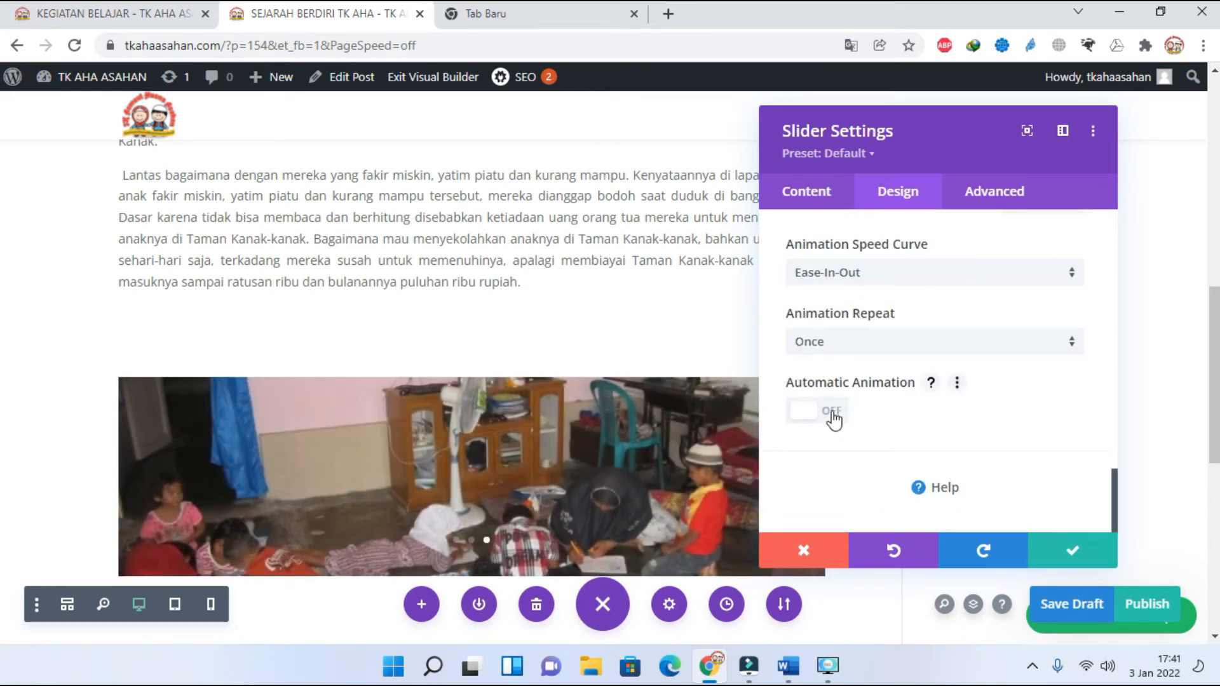
Step: Turn on the slider's automatic animation at 5000 ms, enable Continue Automatic Slide on Hover and save the module
left_click(833, 420)
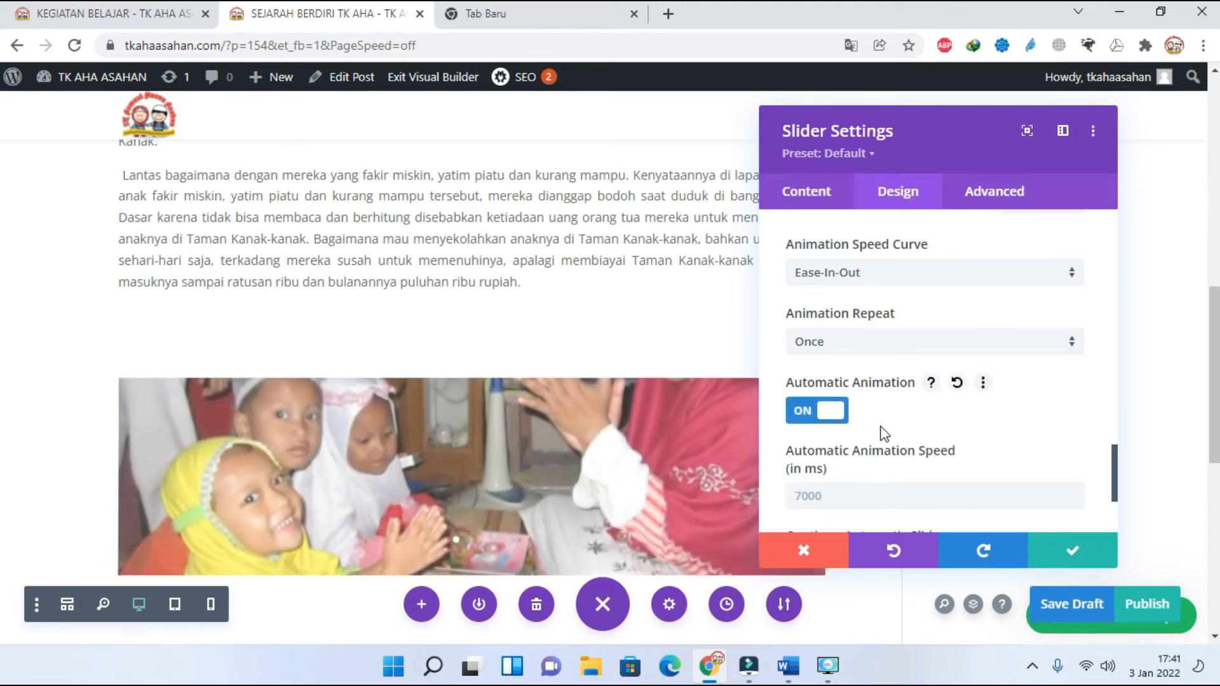
scroll(864, 419, "down", 3)
left_click(787, 328)
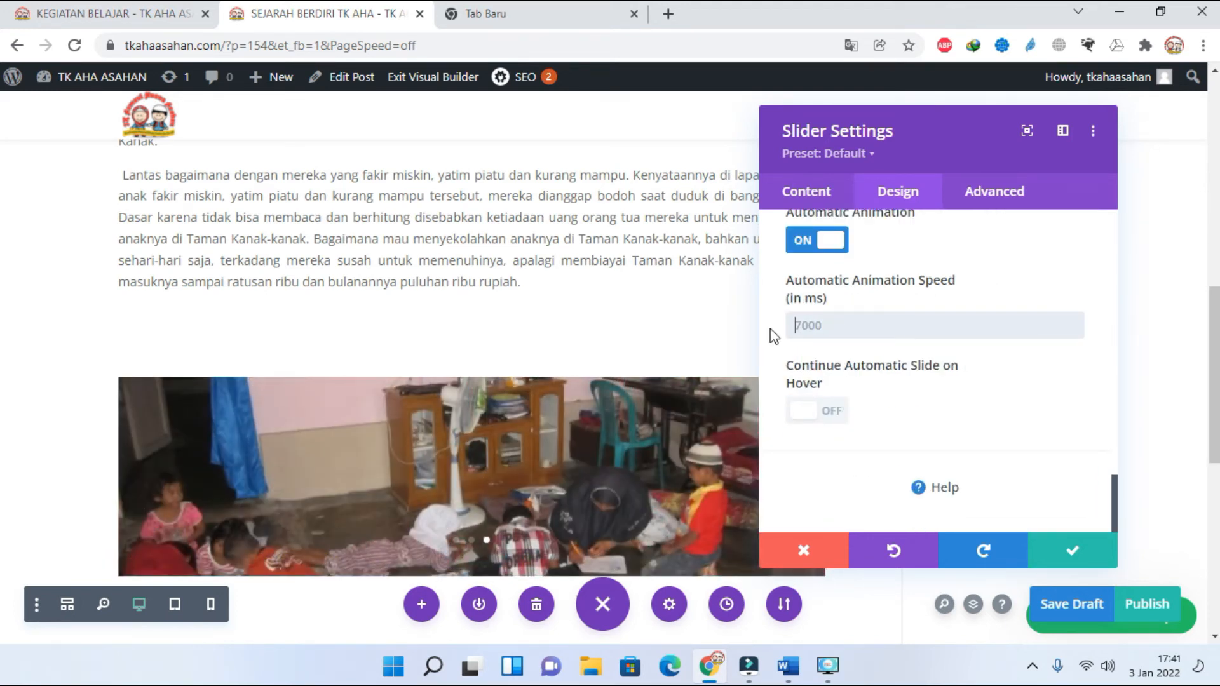
type("5000")
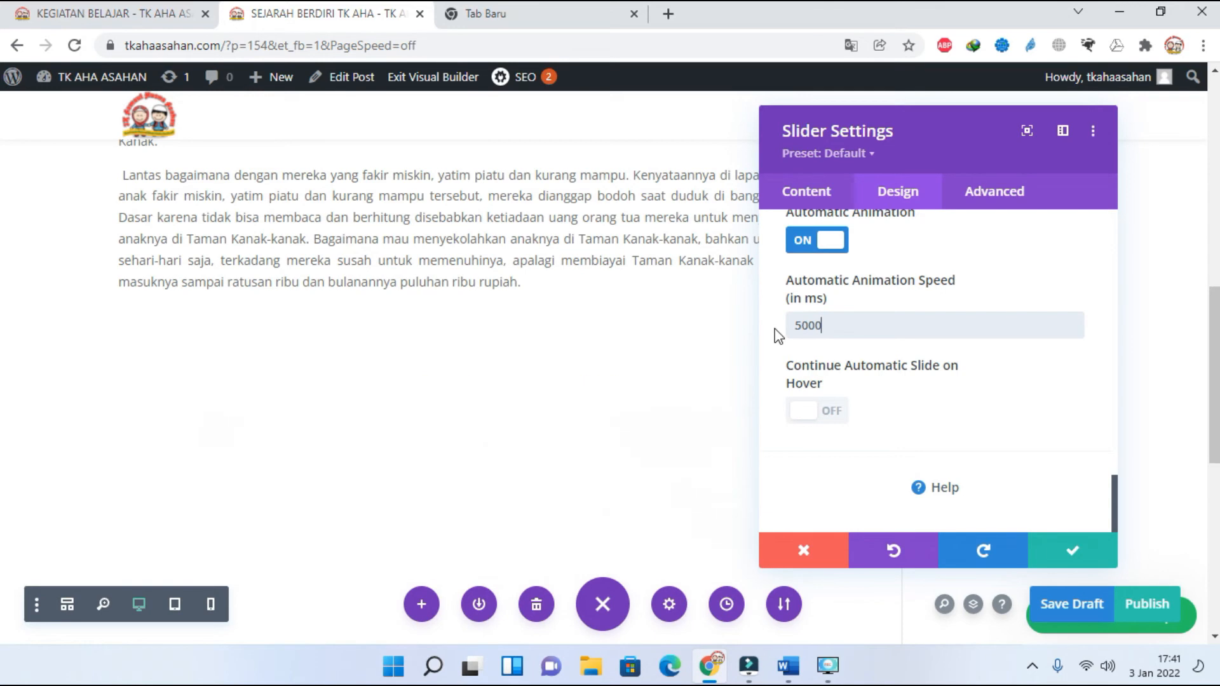
left_click(829, 414)
left_click(1071, 558)
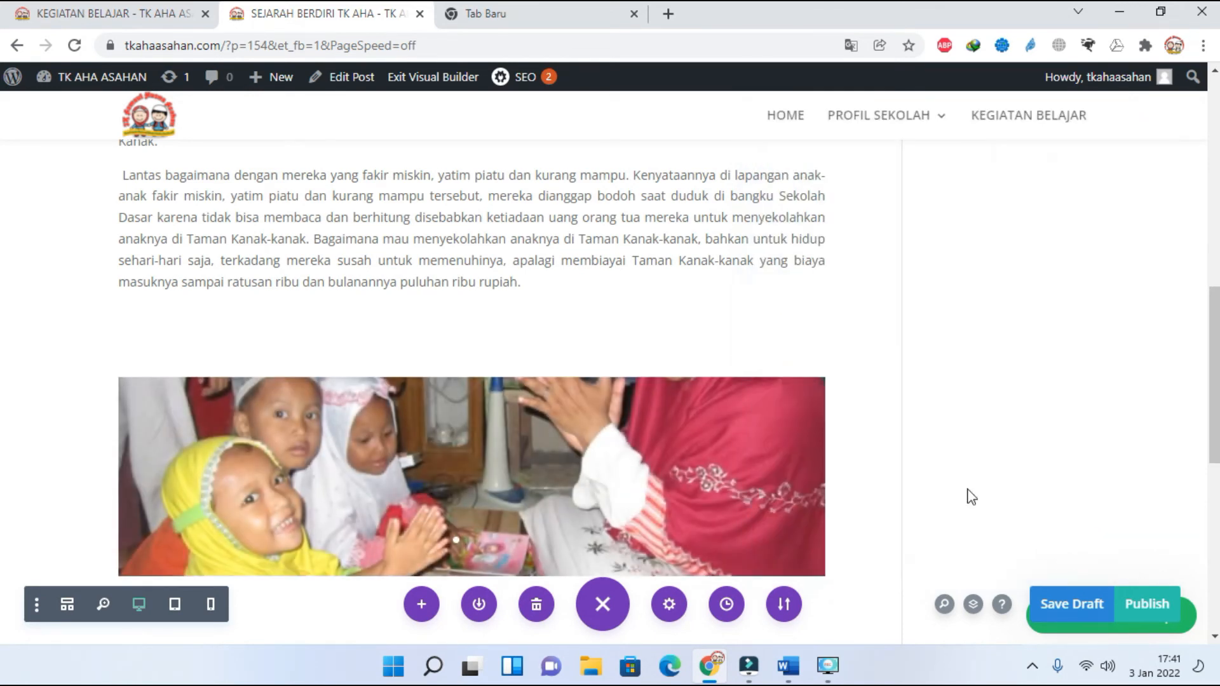
Step: Increase the slider module's minimum height beneath the second text block so that its photos are shown in full
scroll(702, 397, "down", 3)
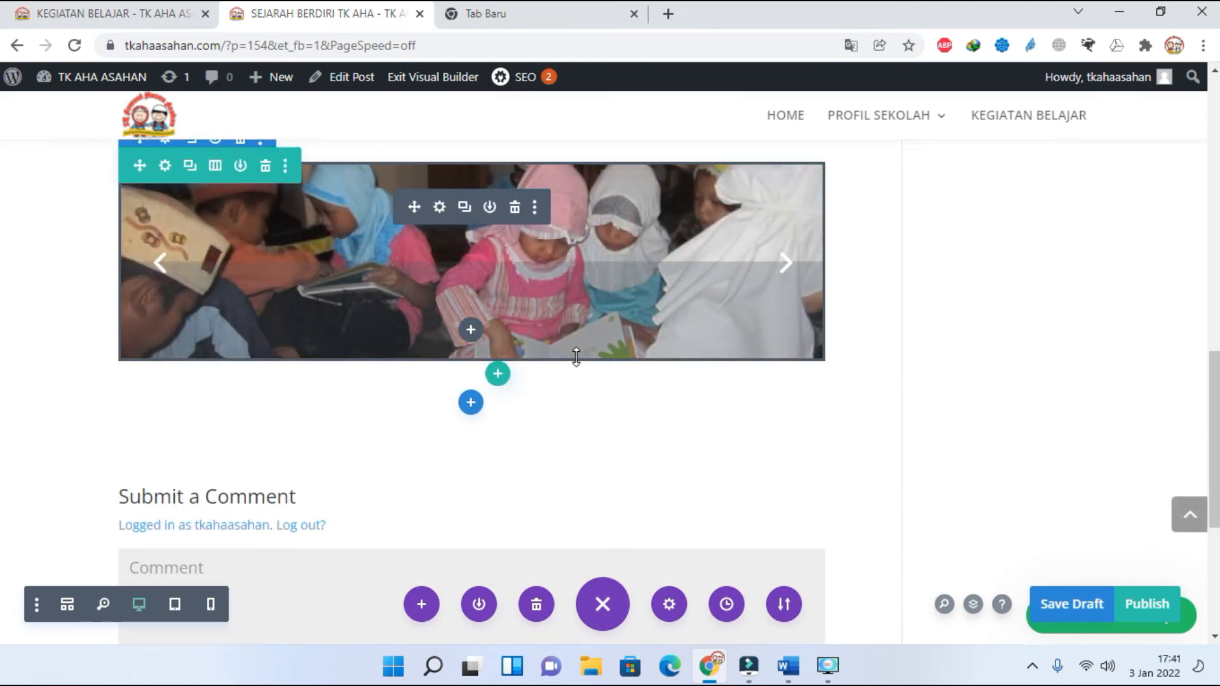
left_click_drag(576, 357, 574, 359)
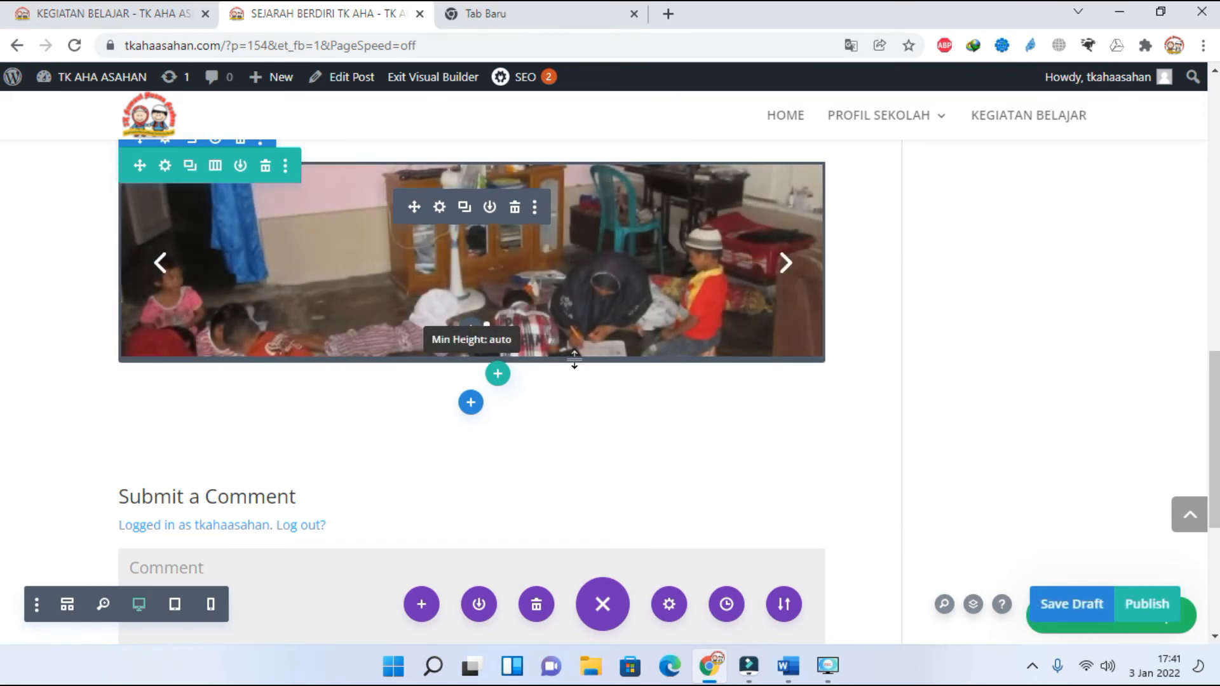
left_click_drag(574, 375, 603, 603)
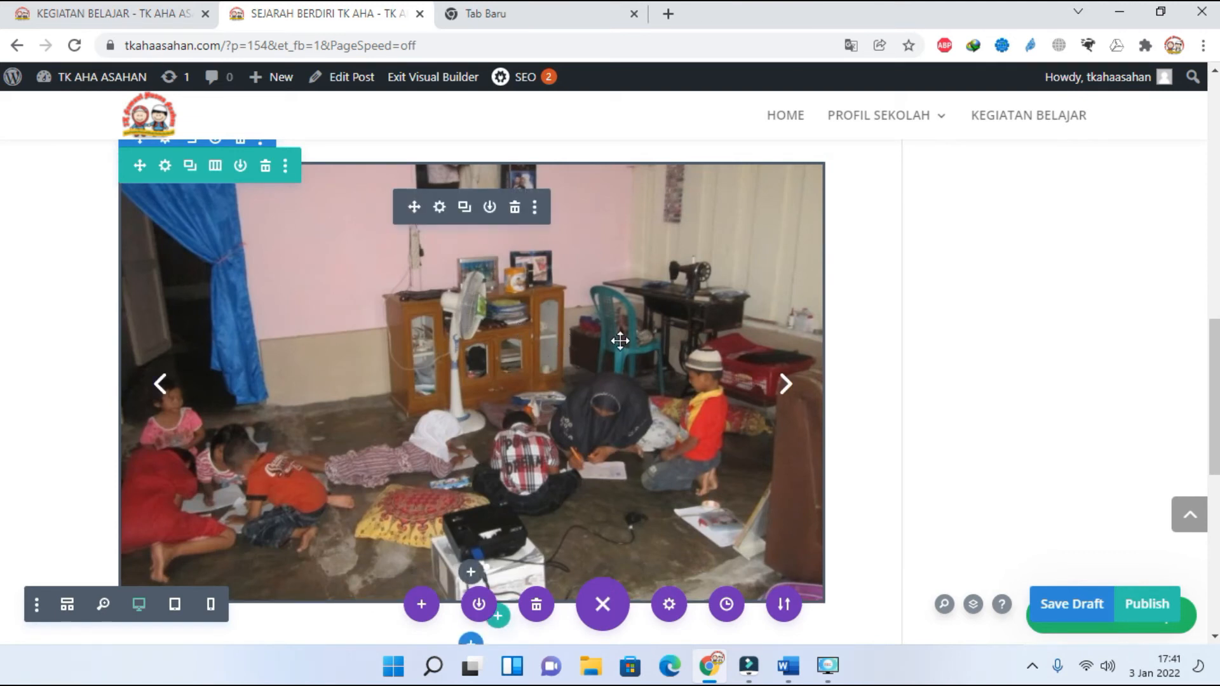
Step: Add a new regular section below the slider with a single-column row and insert a Text module in it
scroll(620, 340, "down", 5)
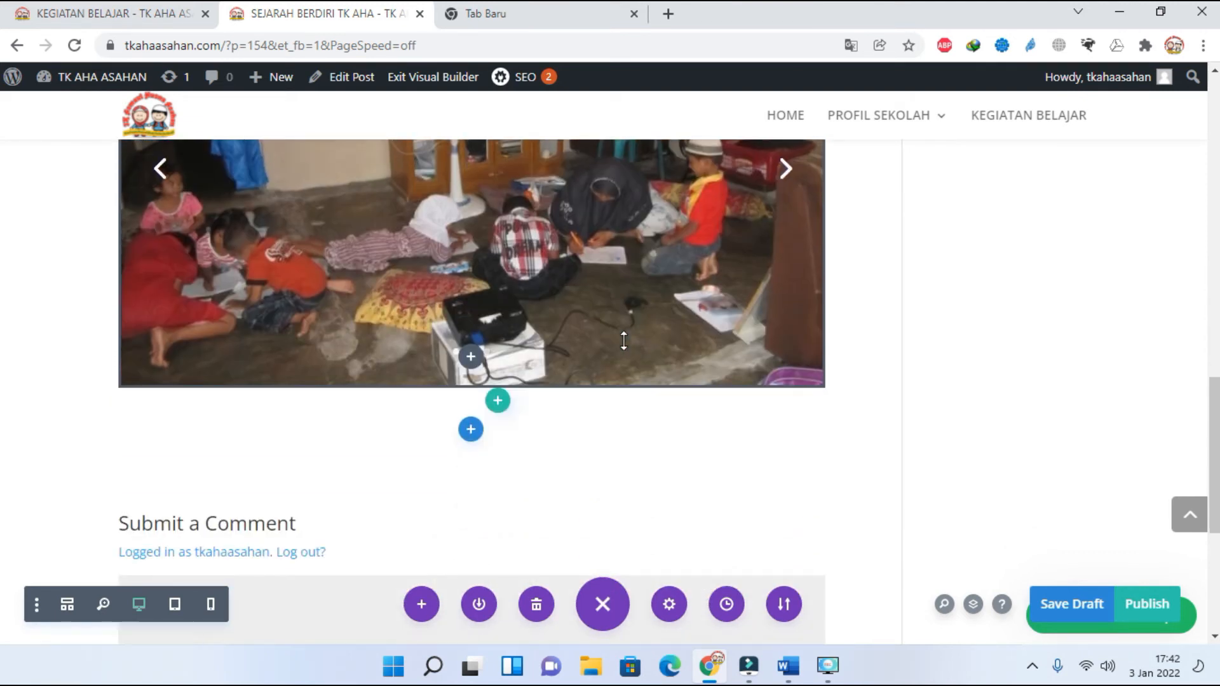
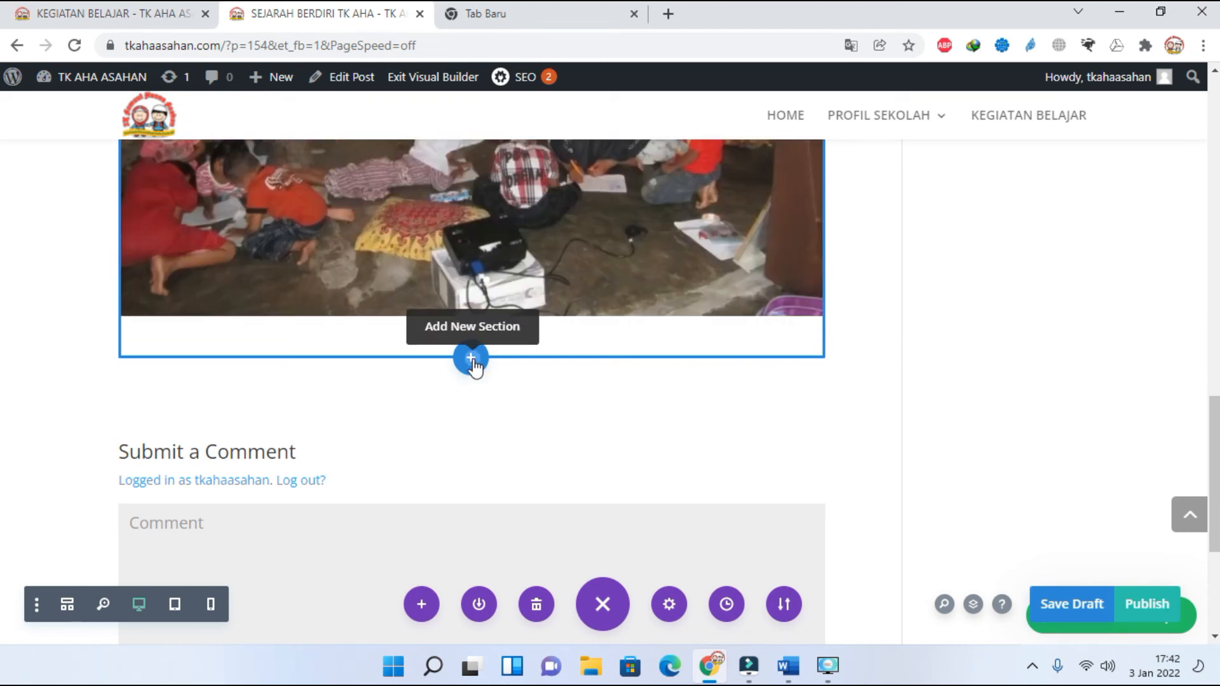
left_click(471, 359)
left_click(380, 507)
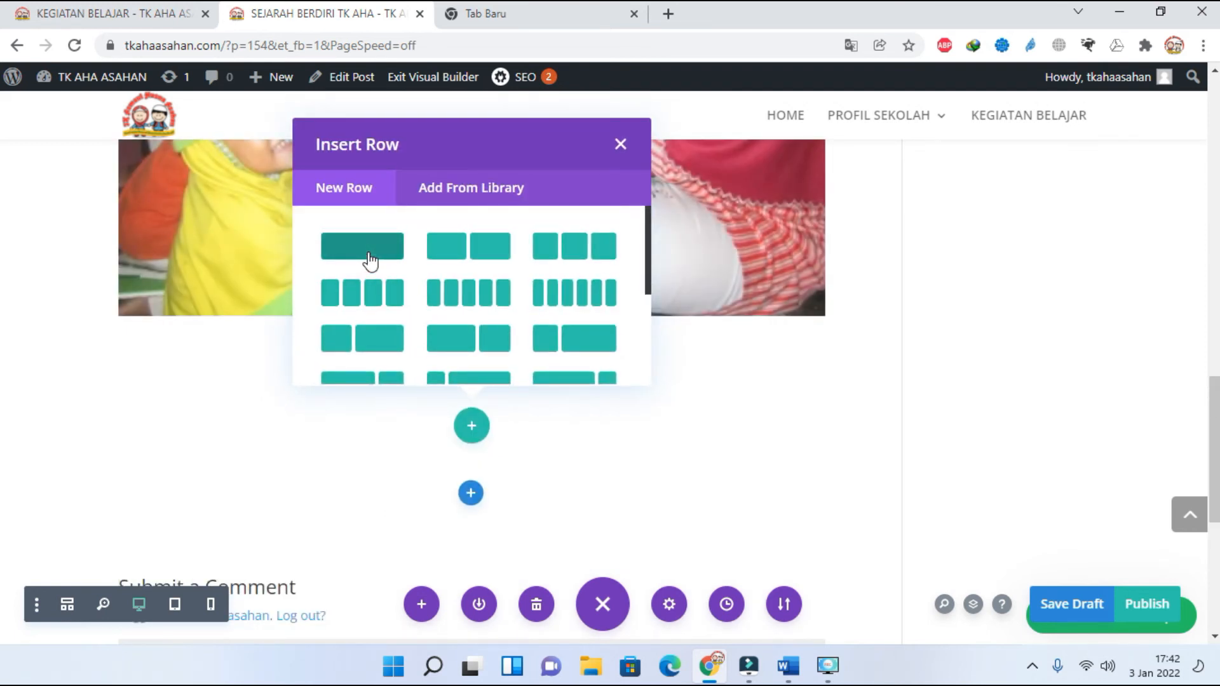
left_click(370, 257)
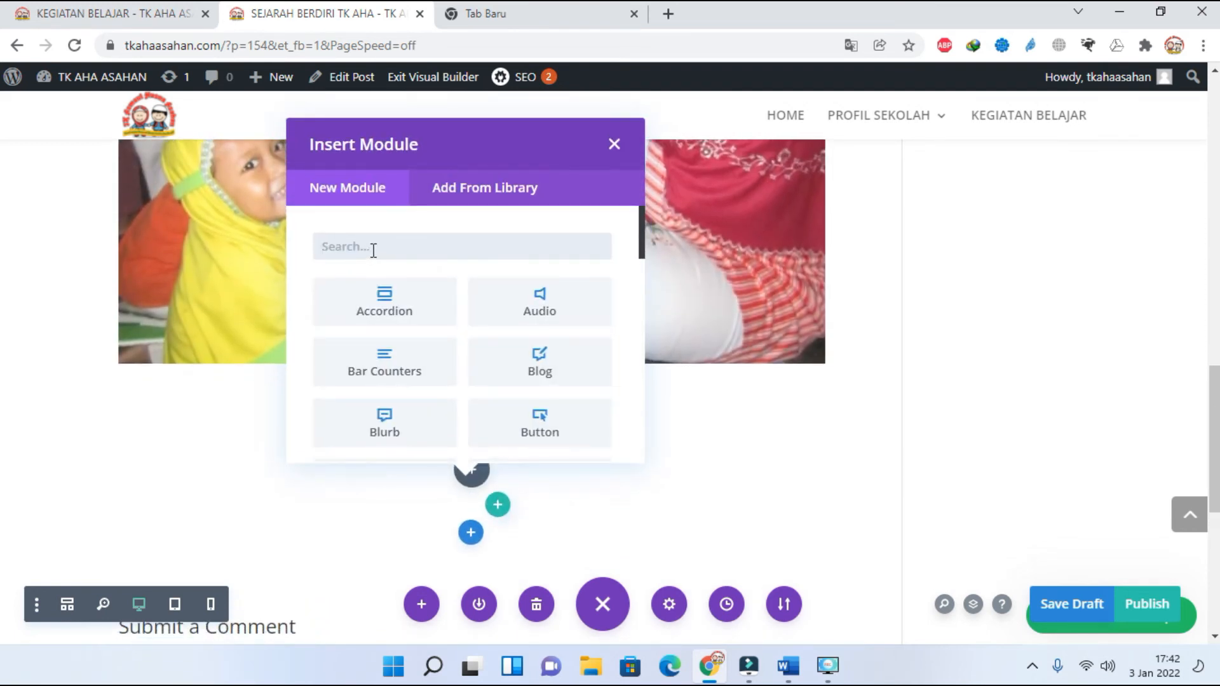
type("TEX")
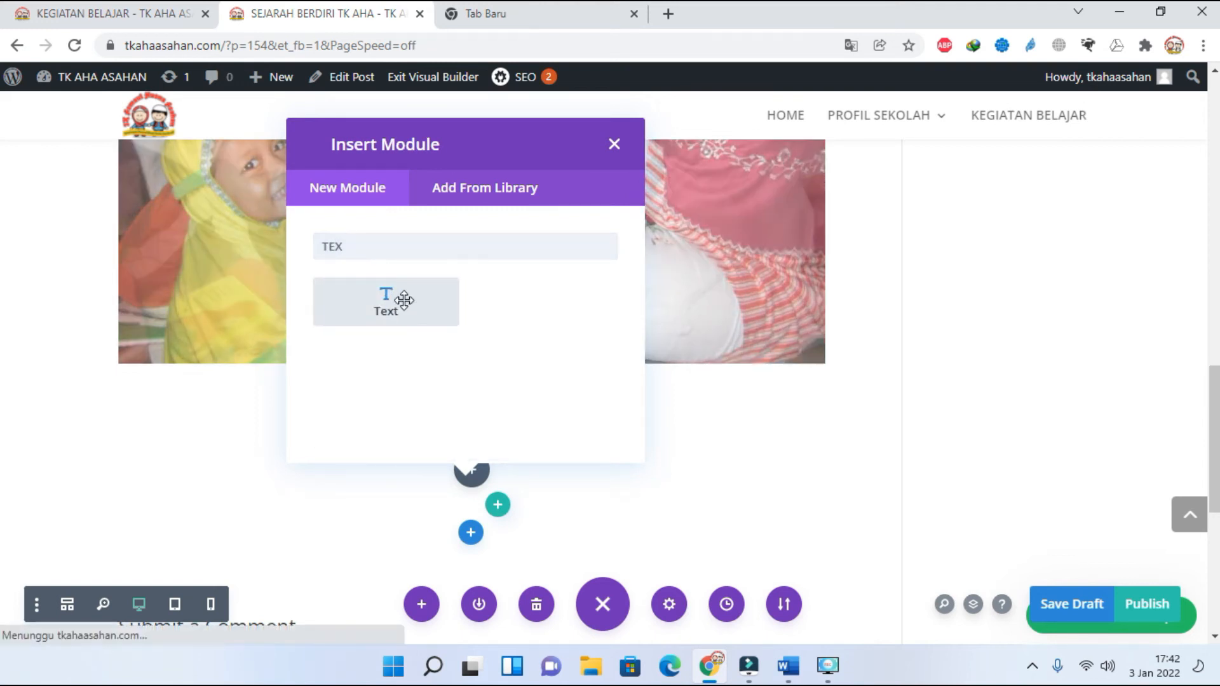
left_click(404, 299)
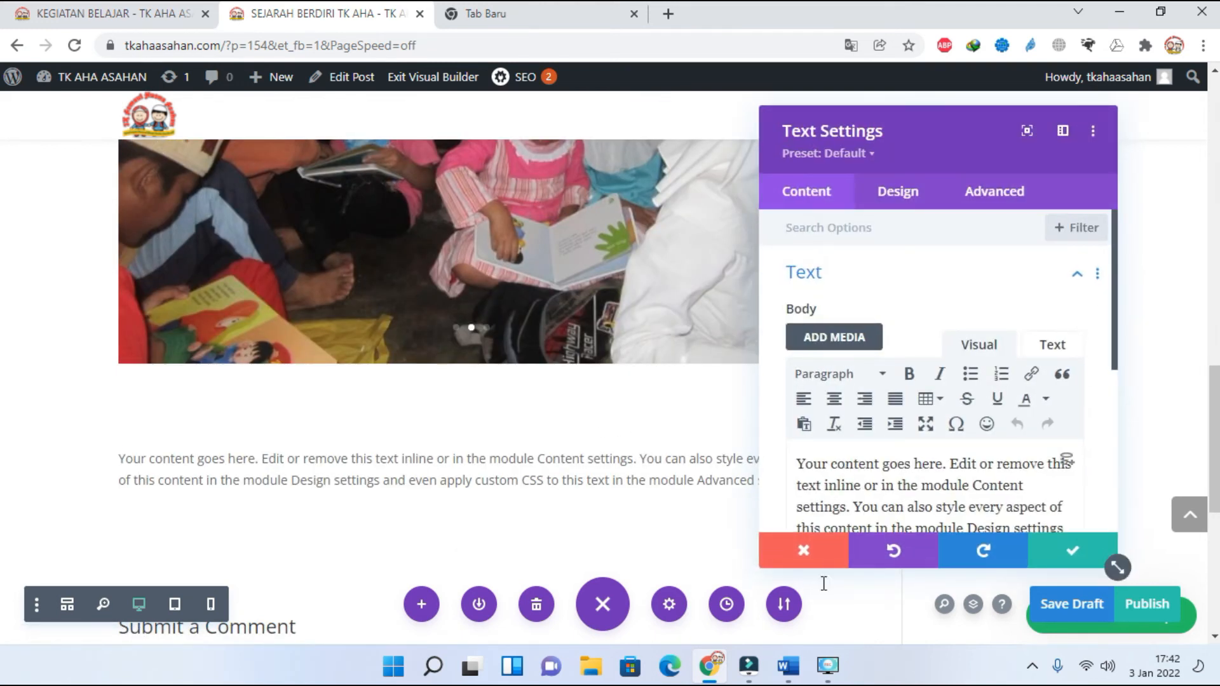
Step: Switch to Word and copy the closing paragraph that begins "Oleh karena itulah kami mendirikan Taman Kanak-kanak"
left_click(788, 665)
scroll(619, 437, "down", 3)
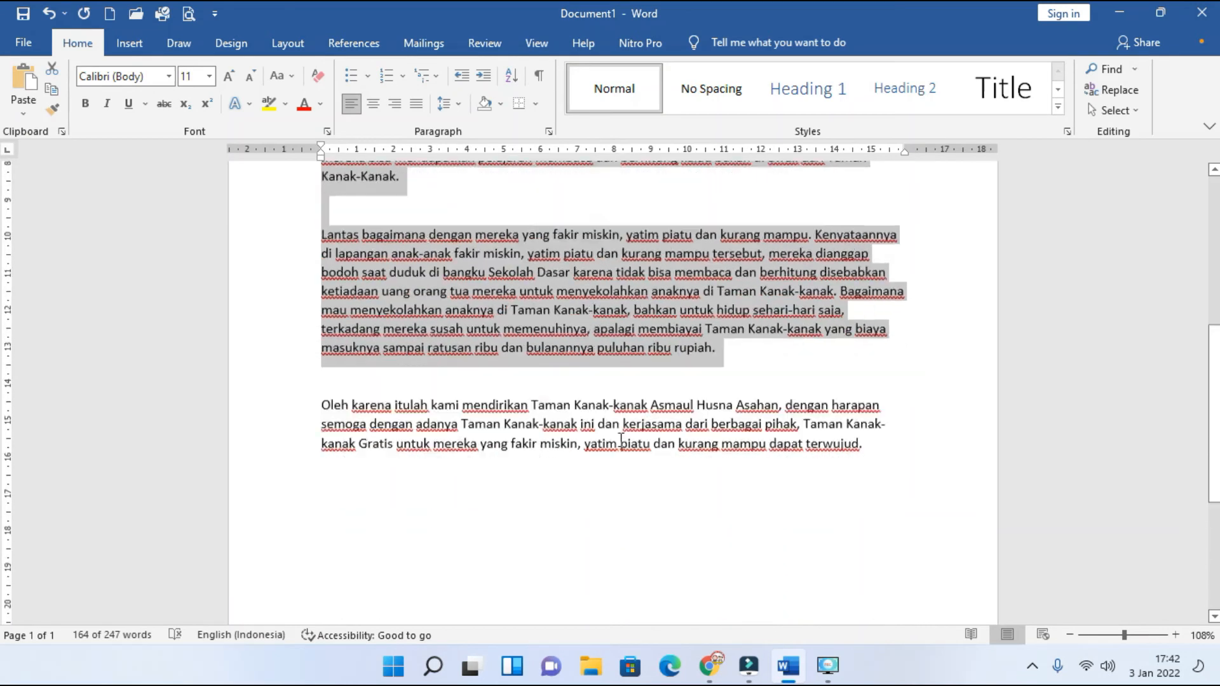
scroll(621, 438, "down", 1)
left_click_drag(320, 371, 864, 414)
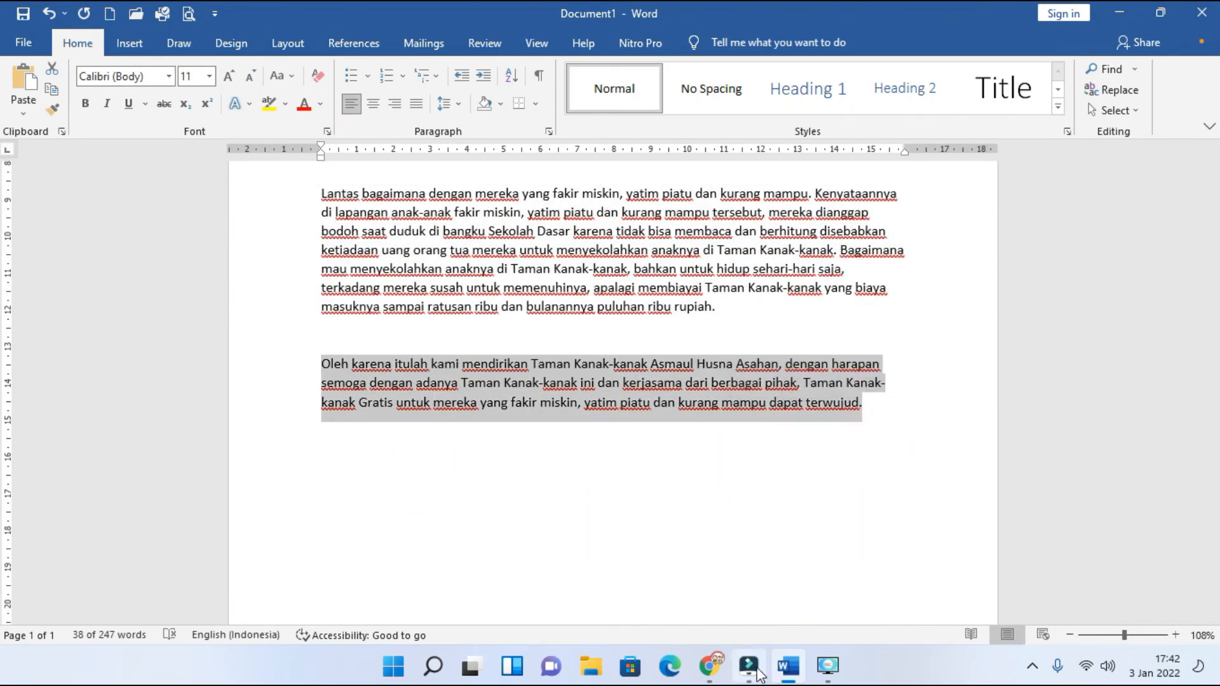
Step: Back in Chrome, replace the Text module's placeholder body with the copied paragraph, justify it and save the module
left_click(710, 667)
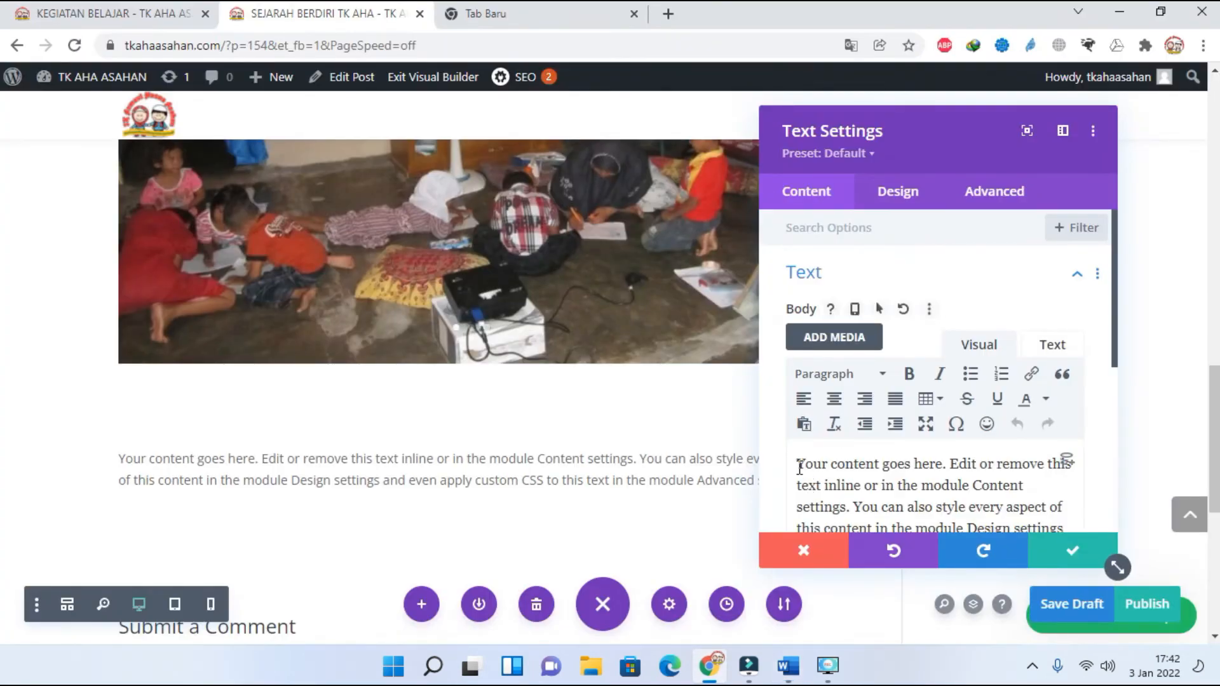
triple_click(798, 467)
key("ctrl+v")
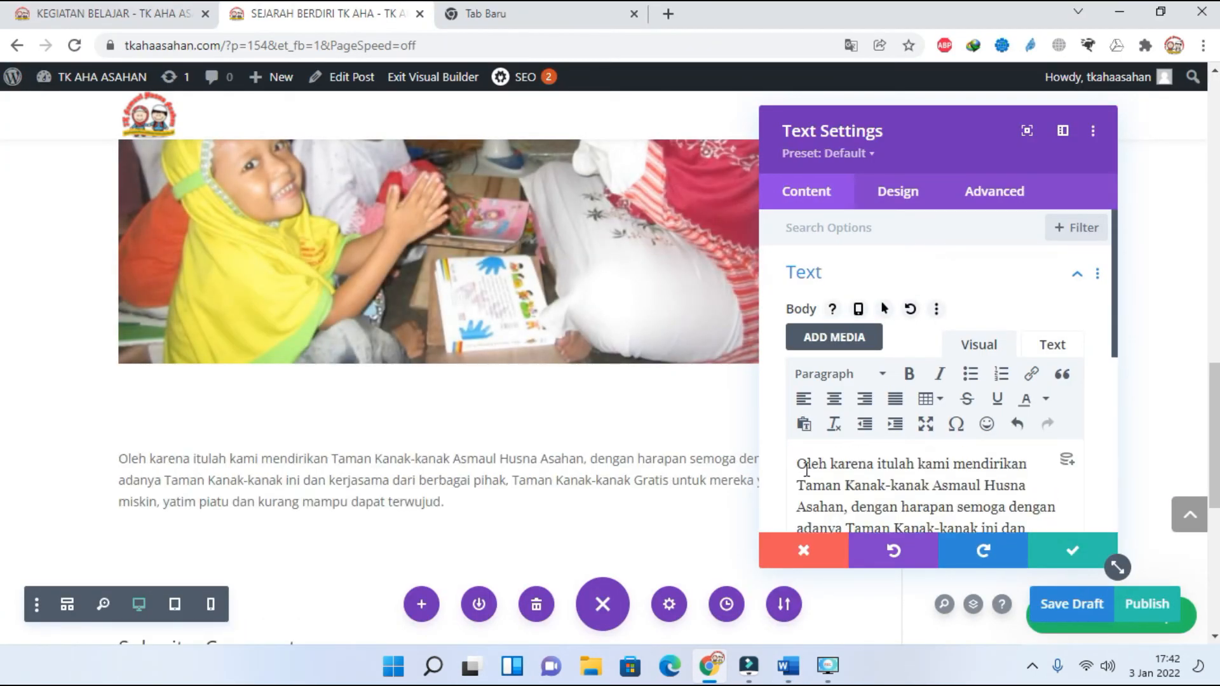
left_click(895, 400)
scroll(918, 430, "down", 4)
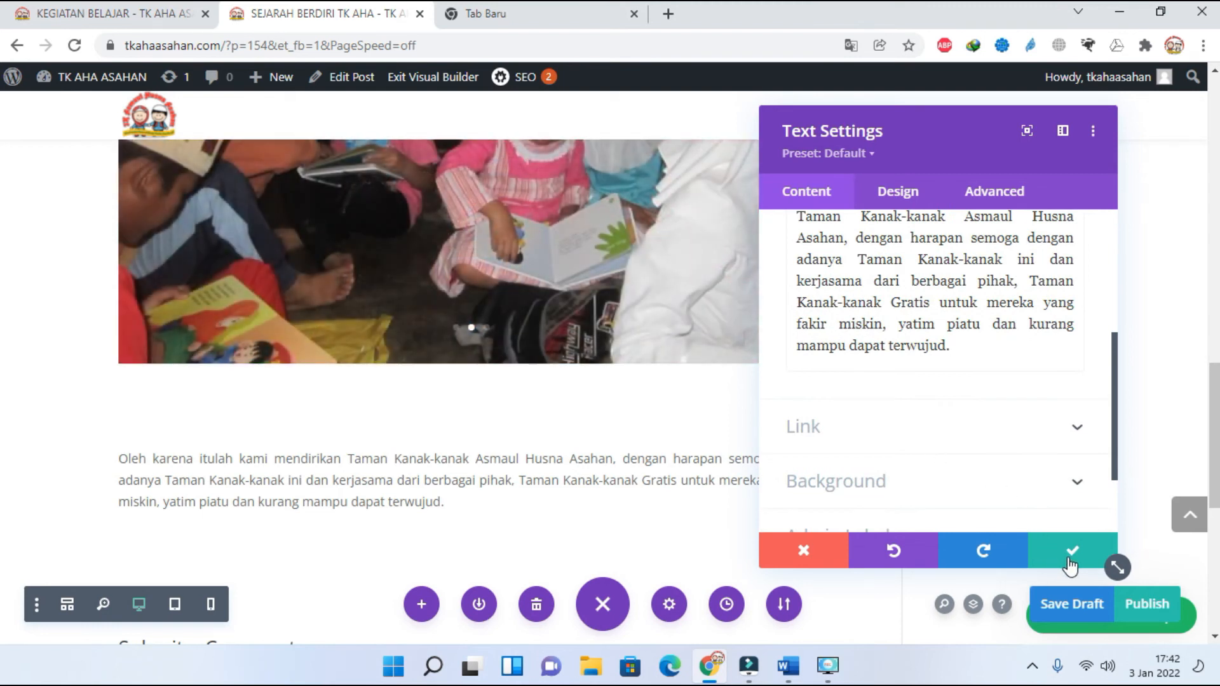
left_click(1061, 551)
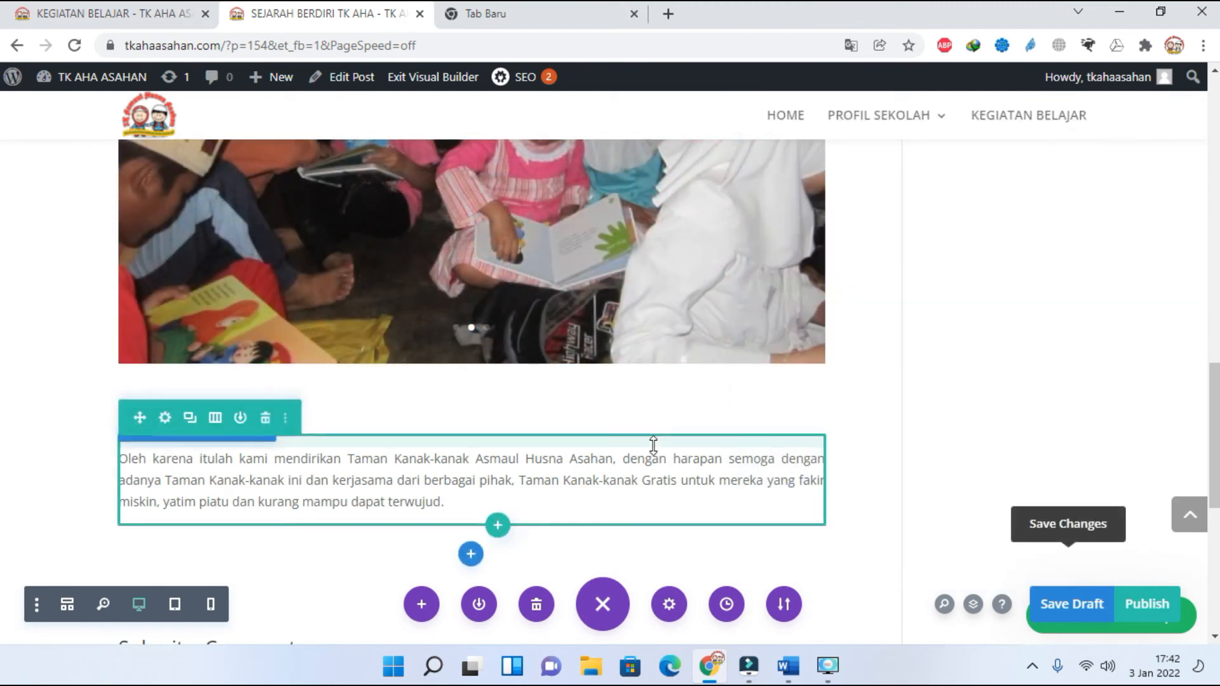
Step: Review the whole post layout, from the title and photo row to the slider and closing paragraph
scroll(657, 447, "up", 15)
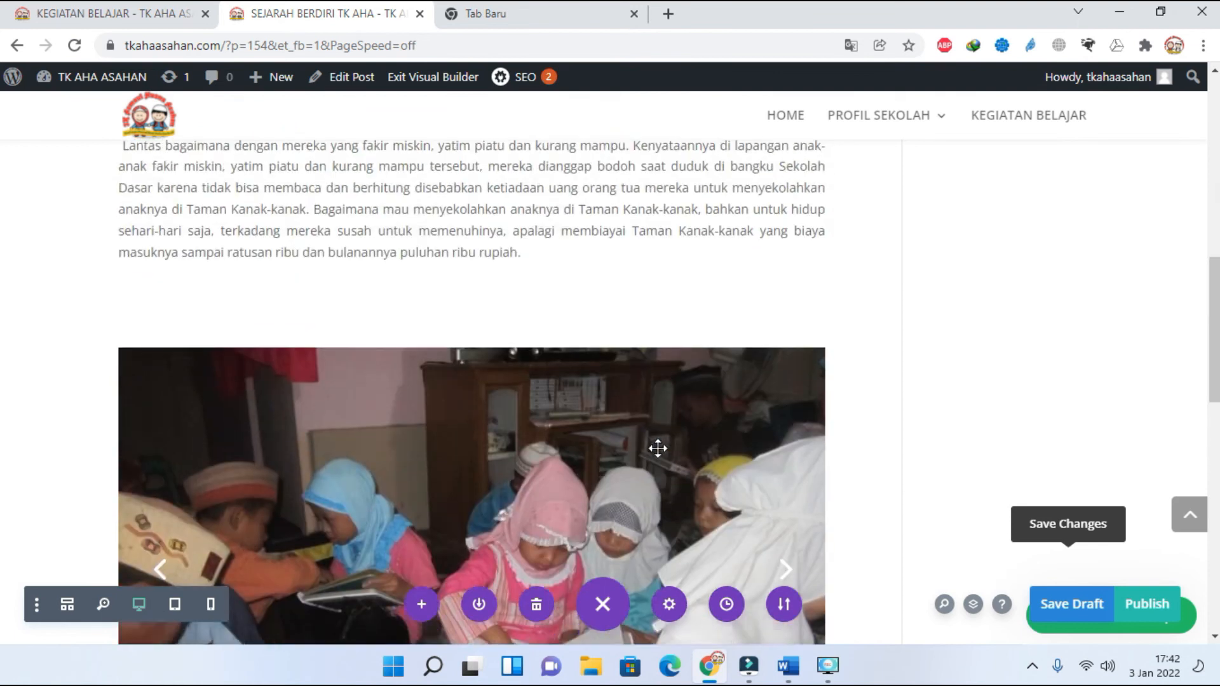
scroll(657, 447, "up", 2)
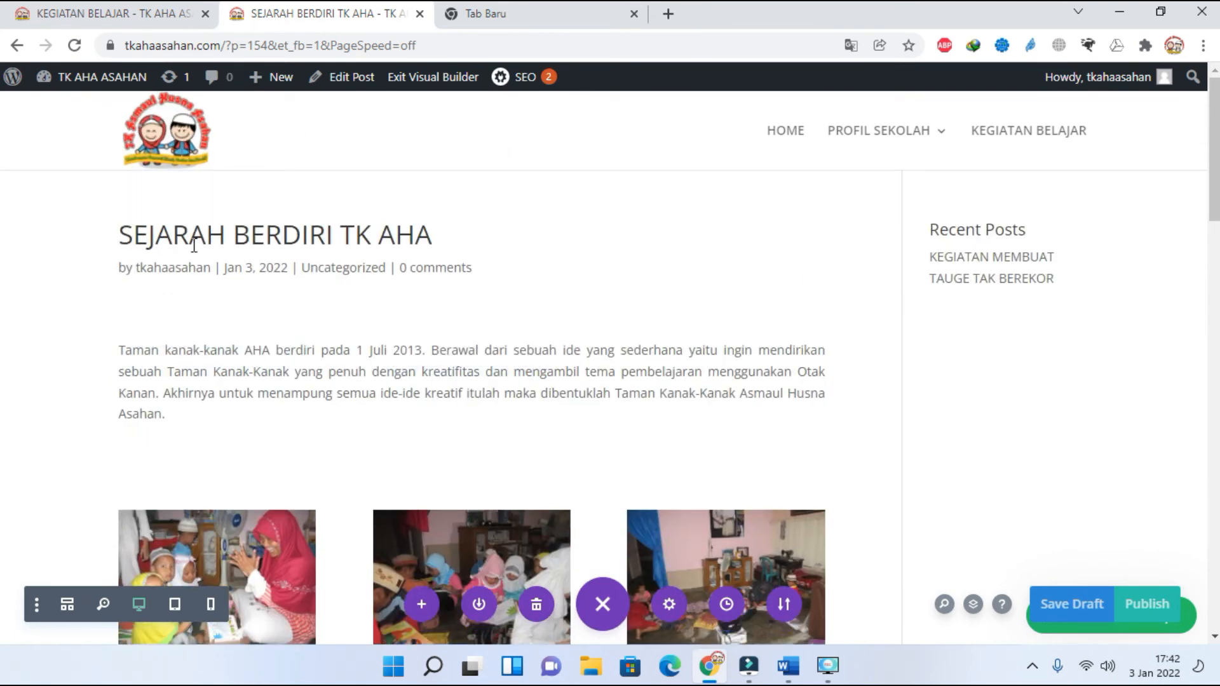
scroll(373, 321, "down", 10)
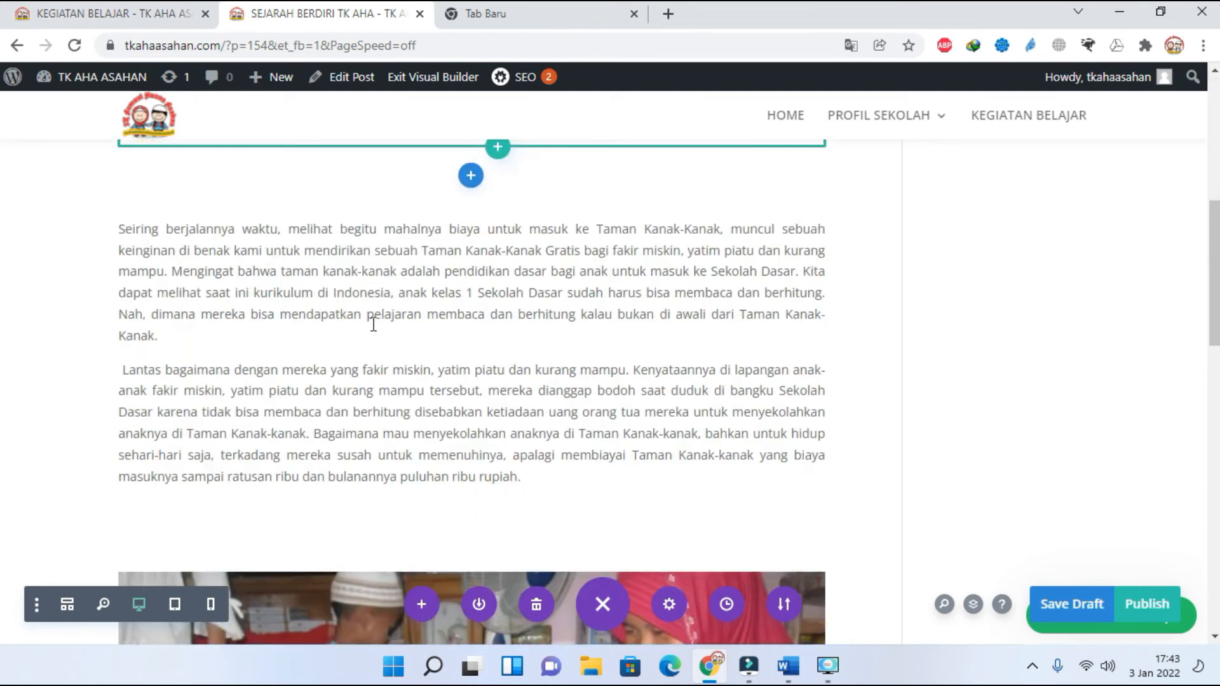
scroll(372, 324, "down", 8)
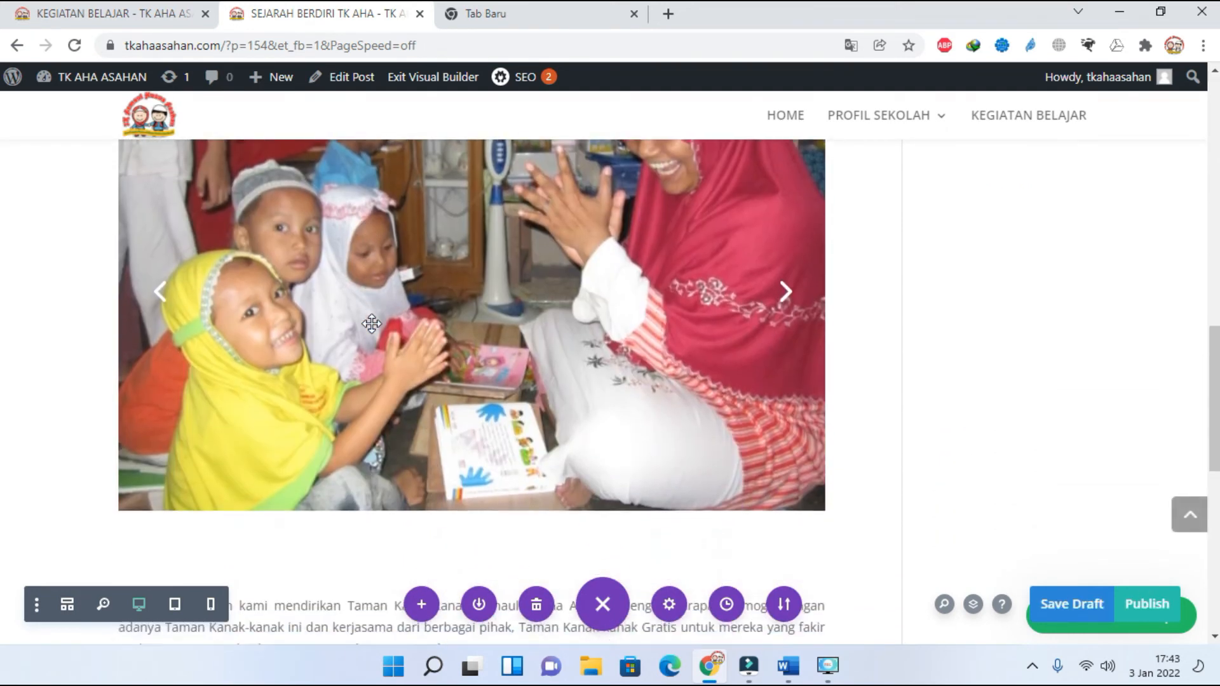
scroll(371, 324, "up", 10)
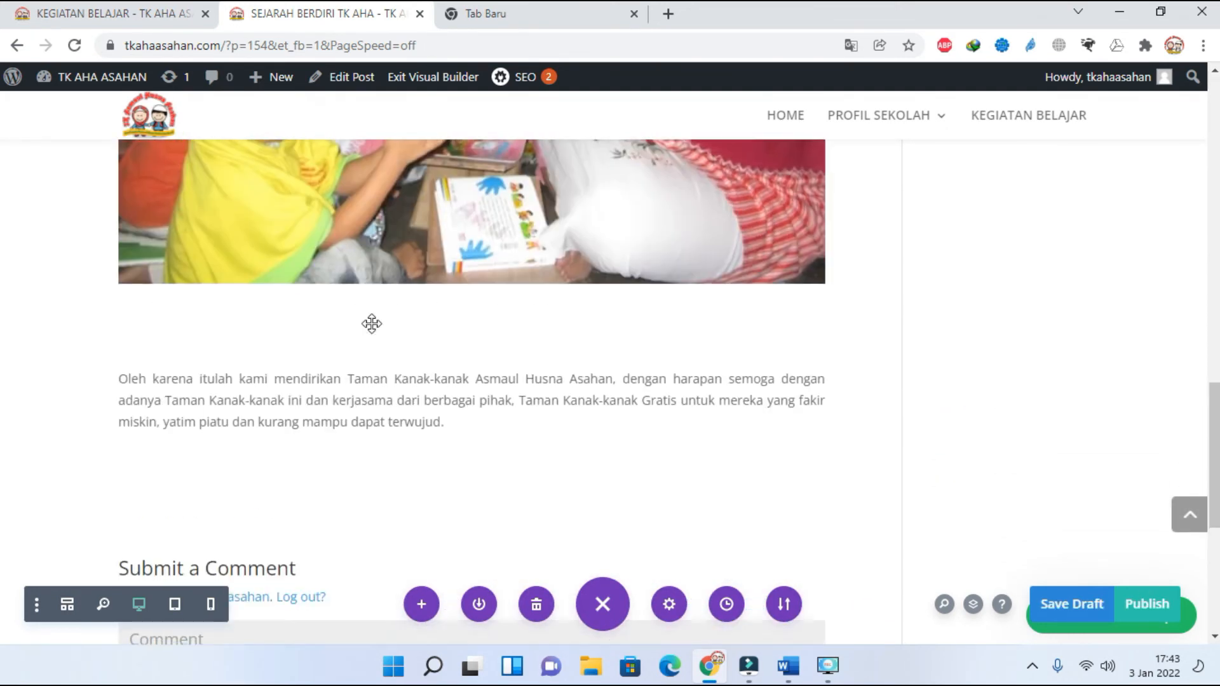
scroll(371, 324, "up", 5)
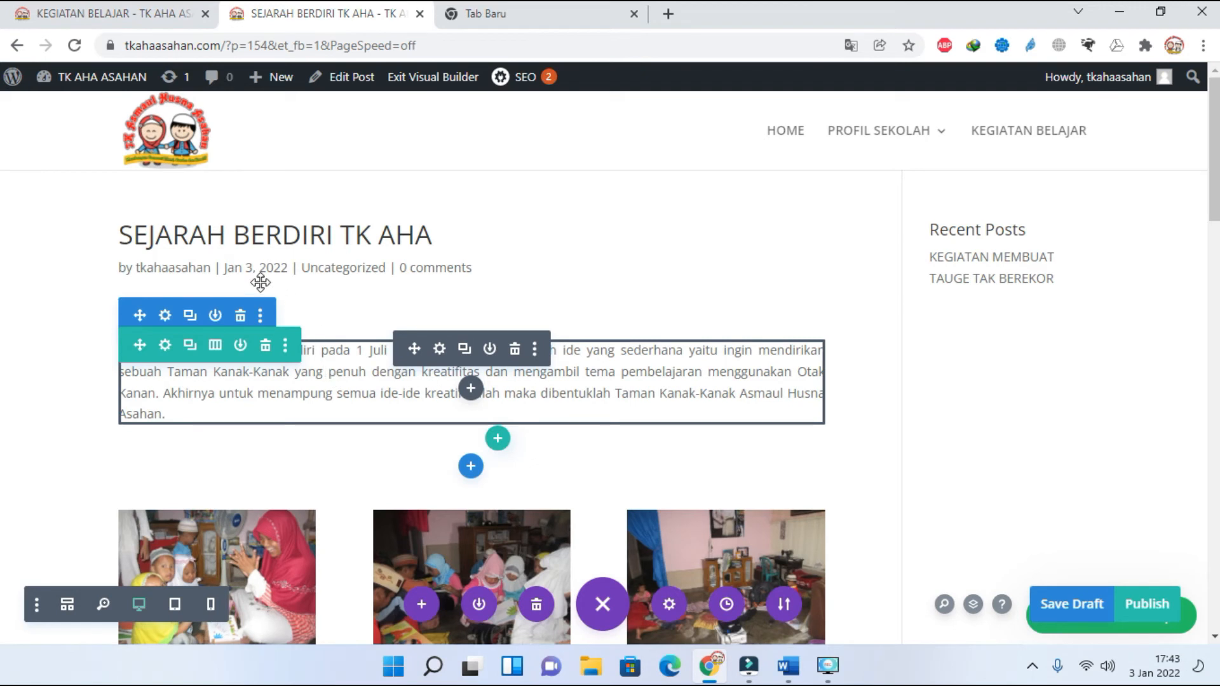
Step: Try yellow #edf000 as the introductory text section's background, change it to turquoise green #00f9a2 and save the section
left_click(162, 315)
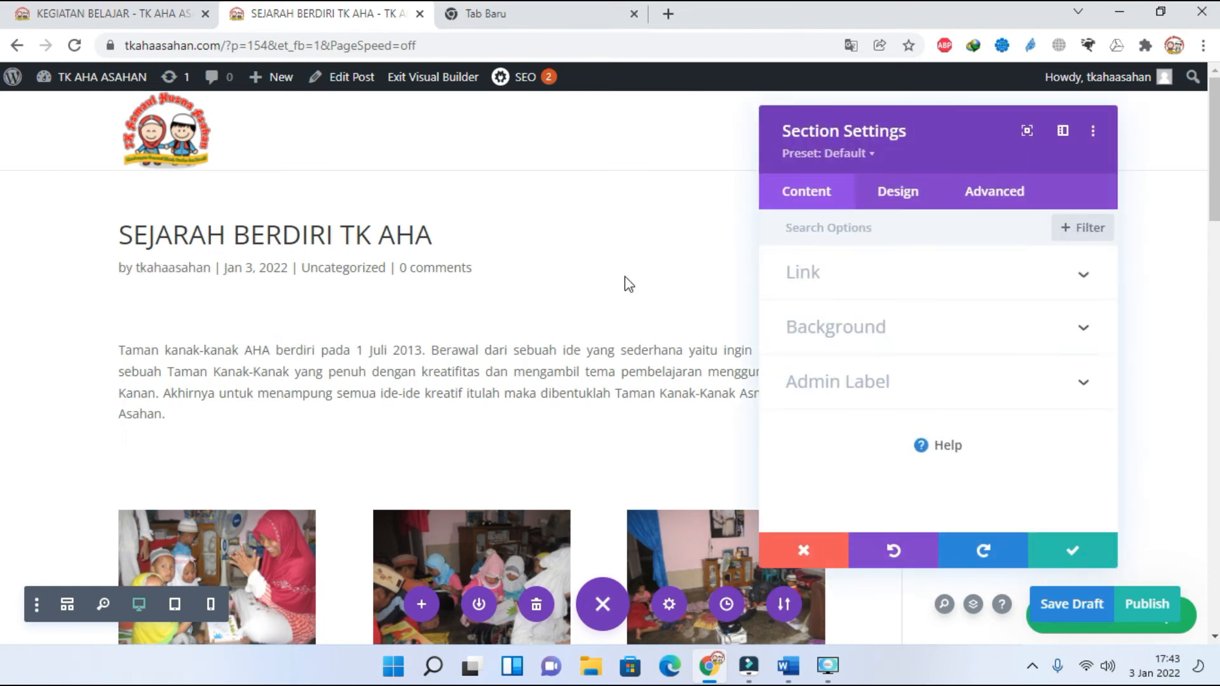
left_click(1082, 332)
left_click(895, 318)
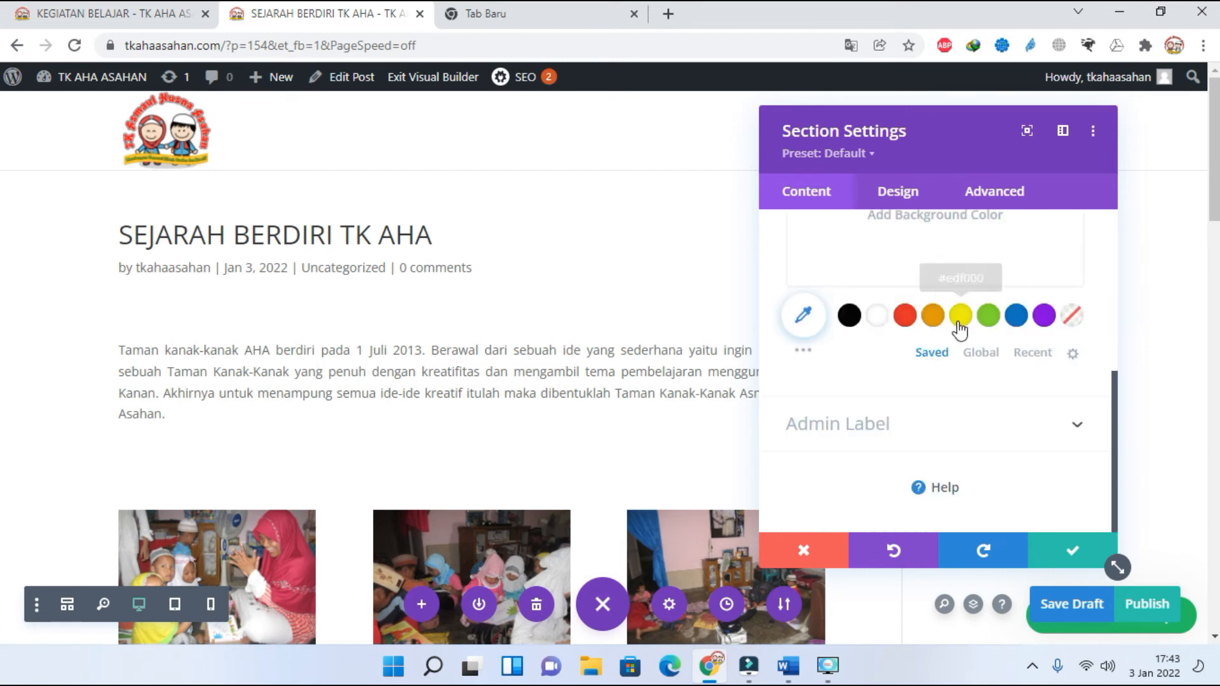
left_click(960, 318)
left_click(804, 316)
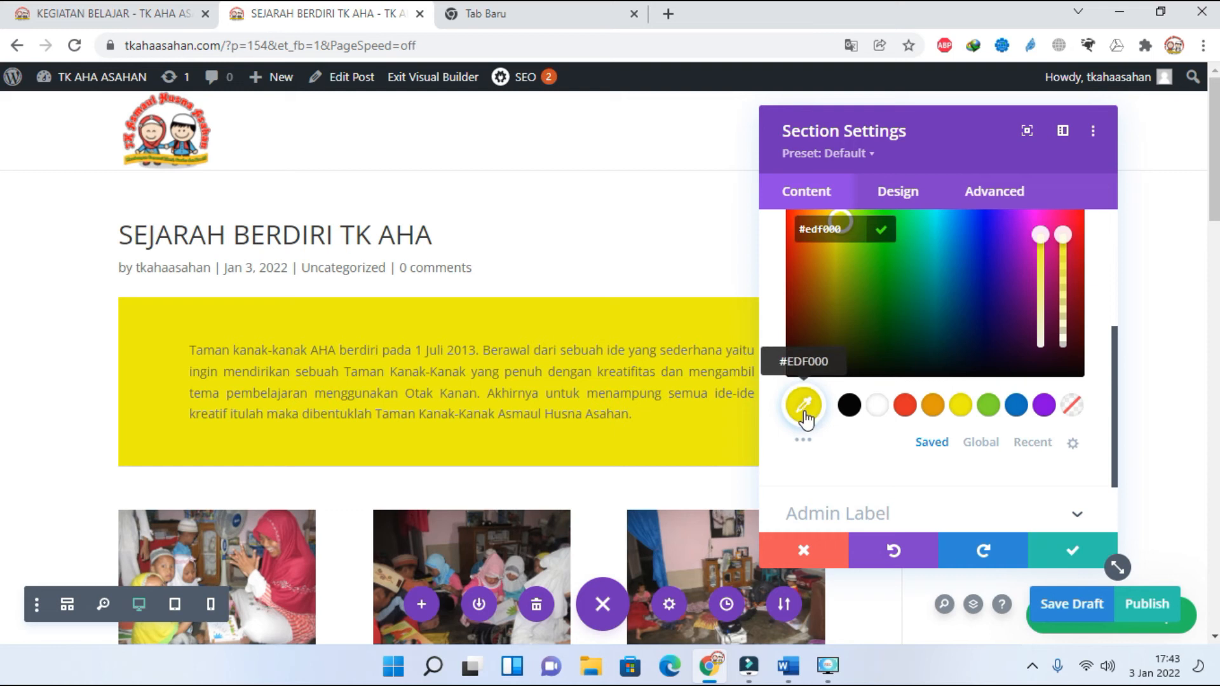
scroll(818, 417, "up", 1)
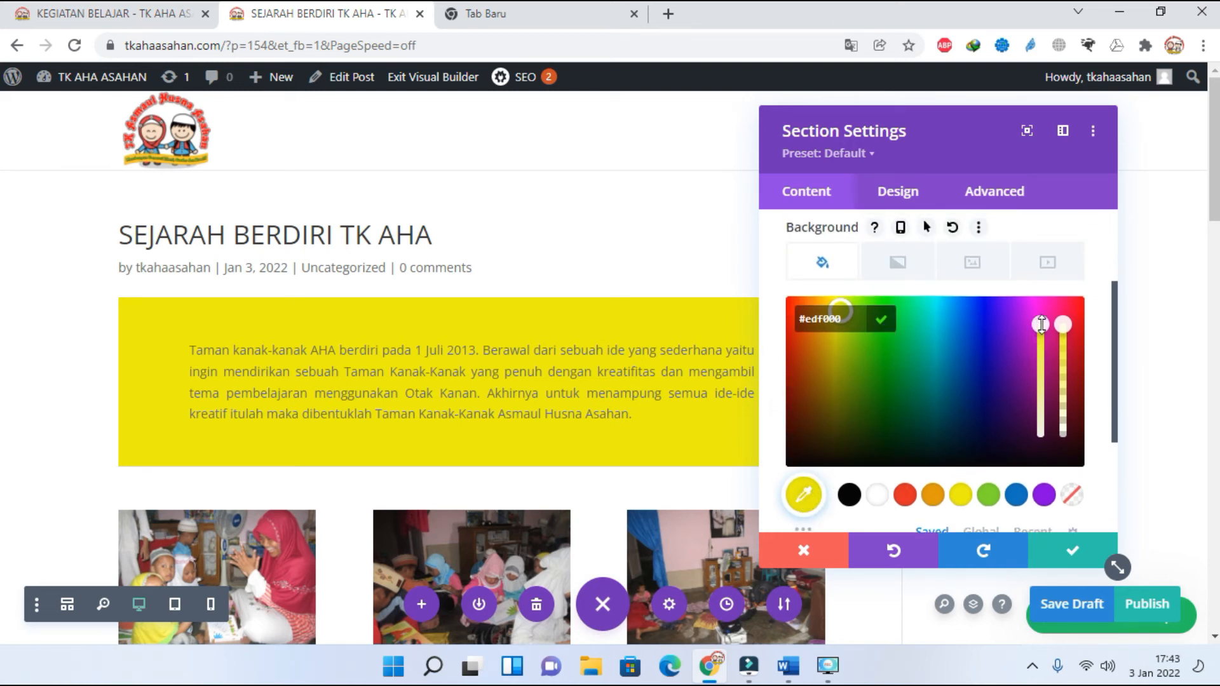
left_click(1040, 345)
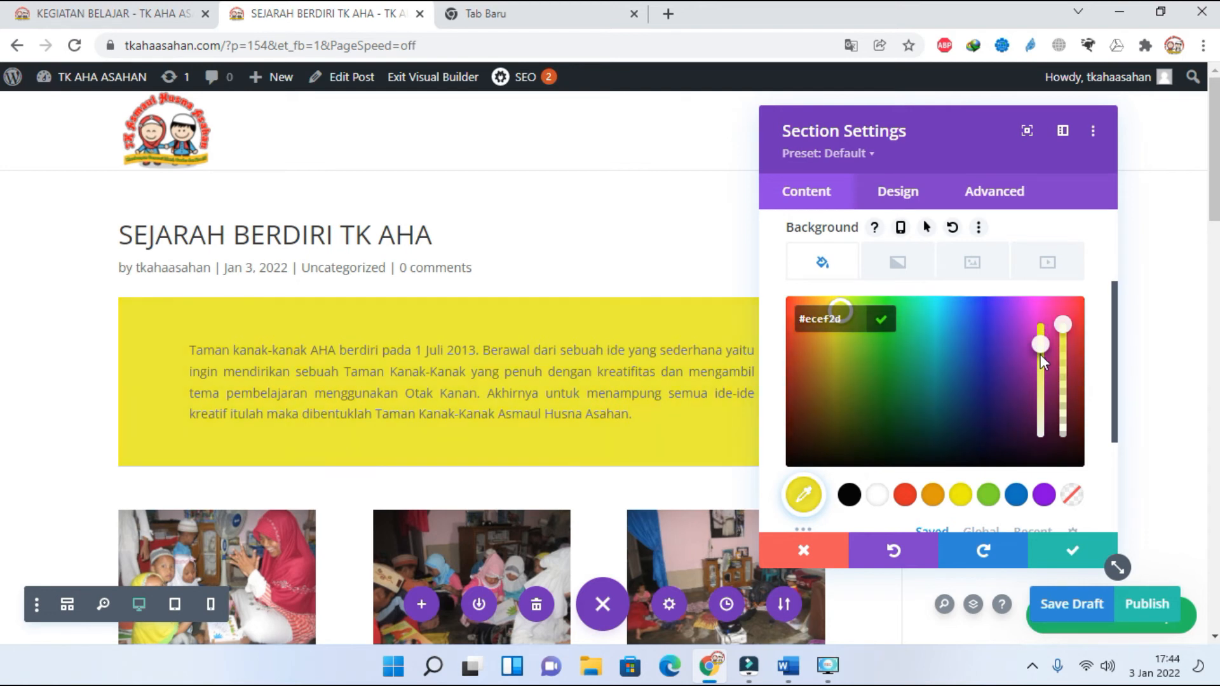
left_click(1042, 325)
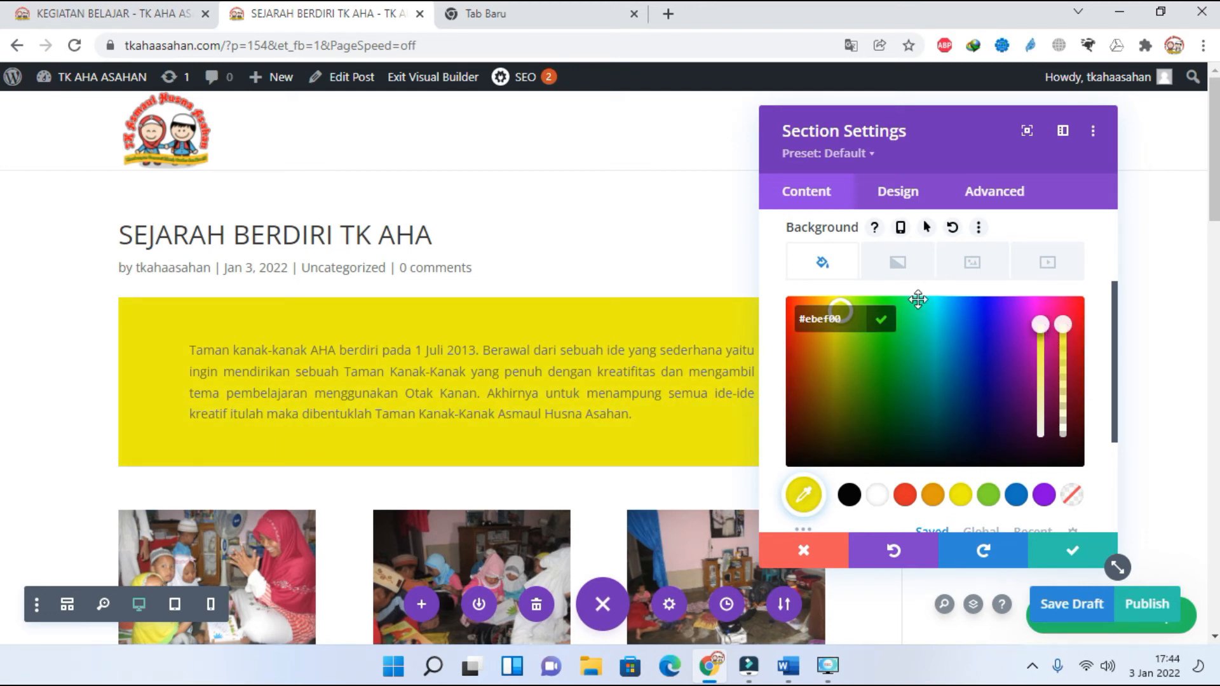
left_click_drag(918, 299, 932, 310)
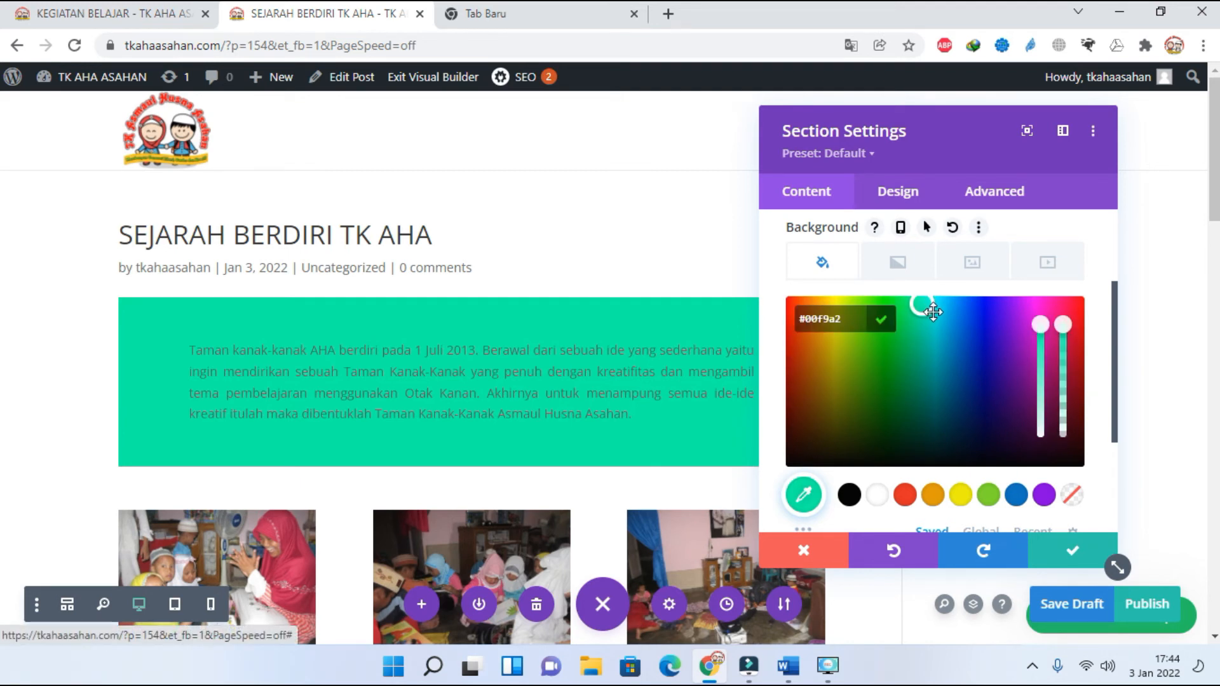
left_click(1067, 557)
Step: Try green #7cda24 as the three-photo row section's background, change it to bright blue and save the section
scroll(634, 379, "down", 3)
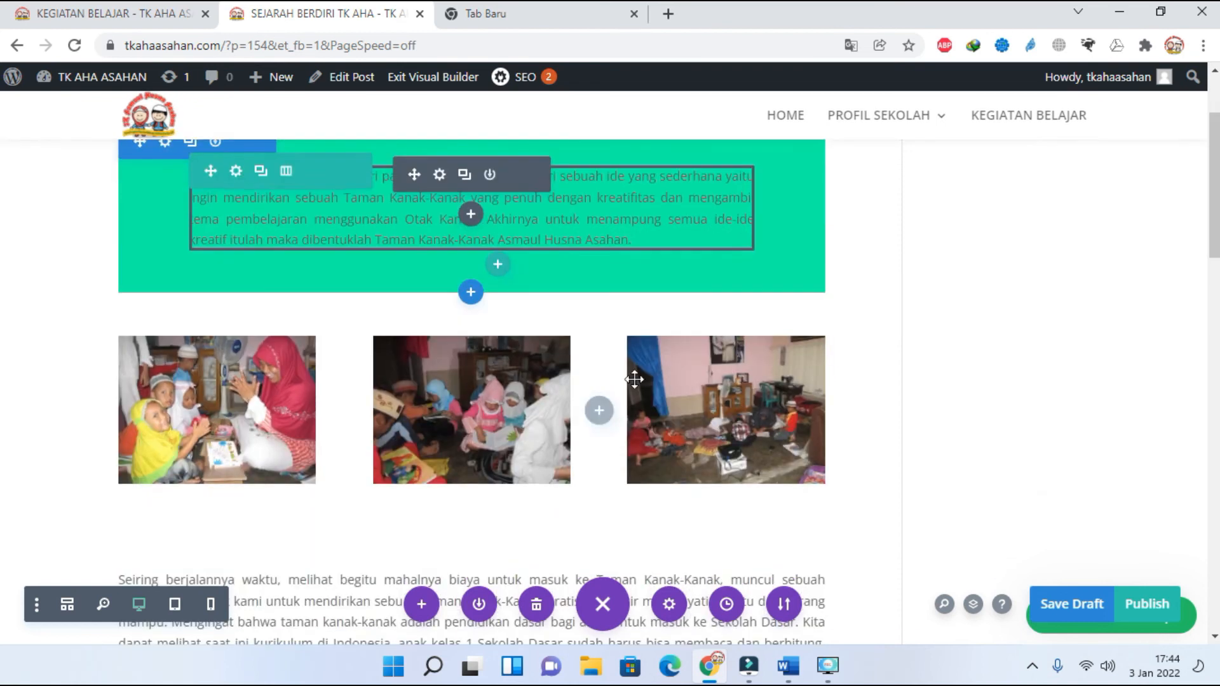
mouse_move(193, 330)
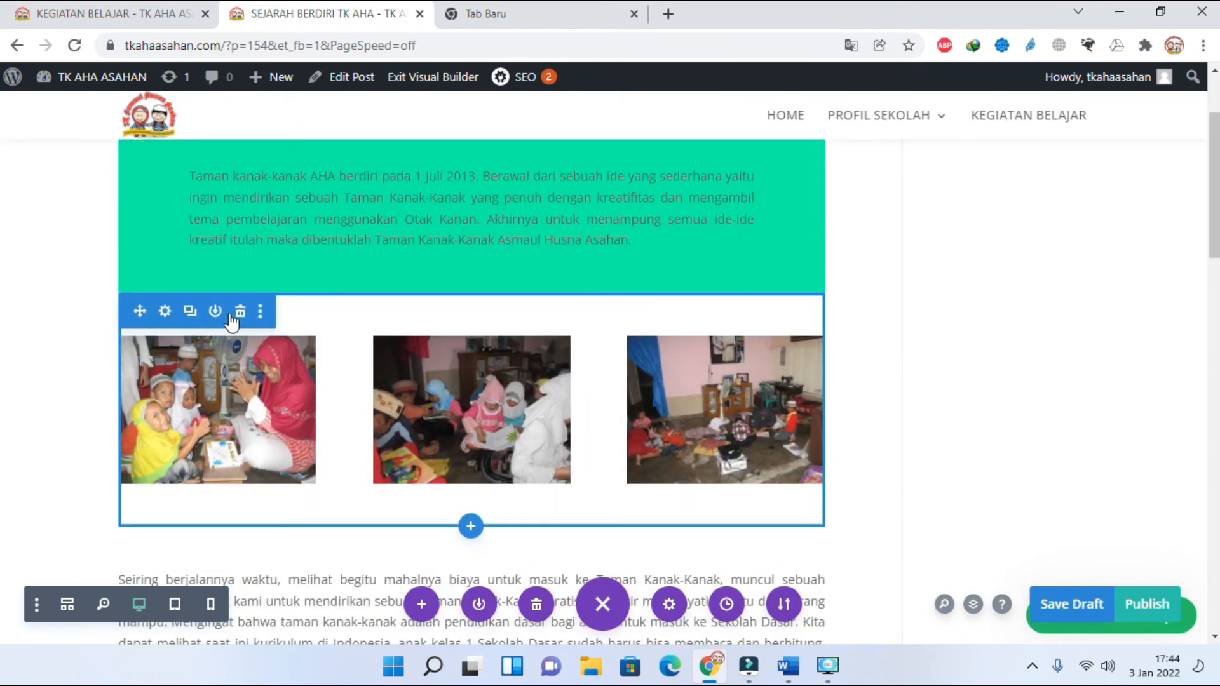
left_click(165, 311)
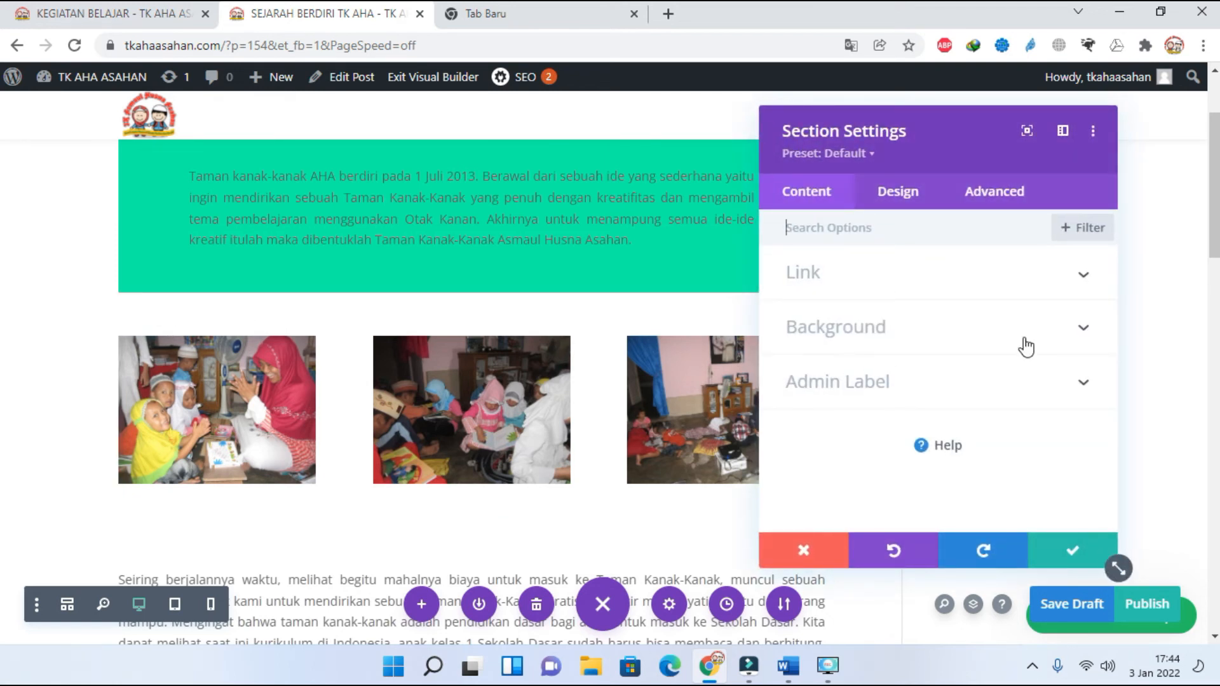
left_click(1086, 330)
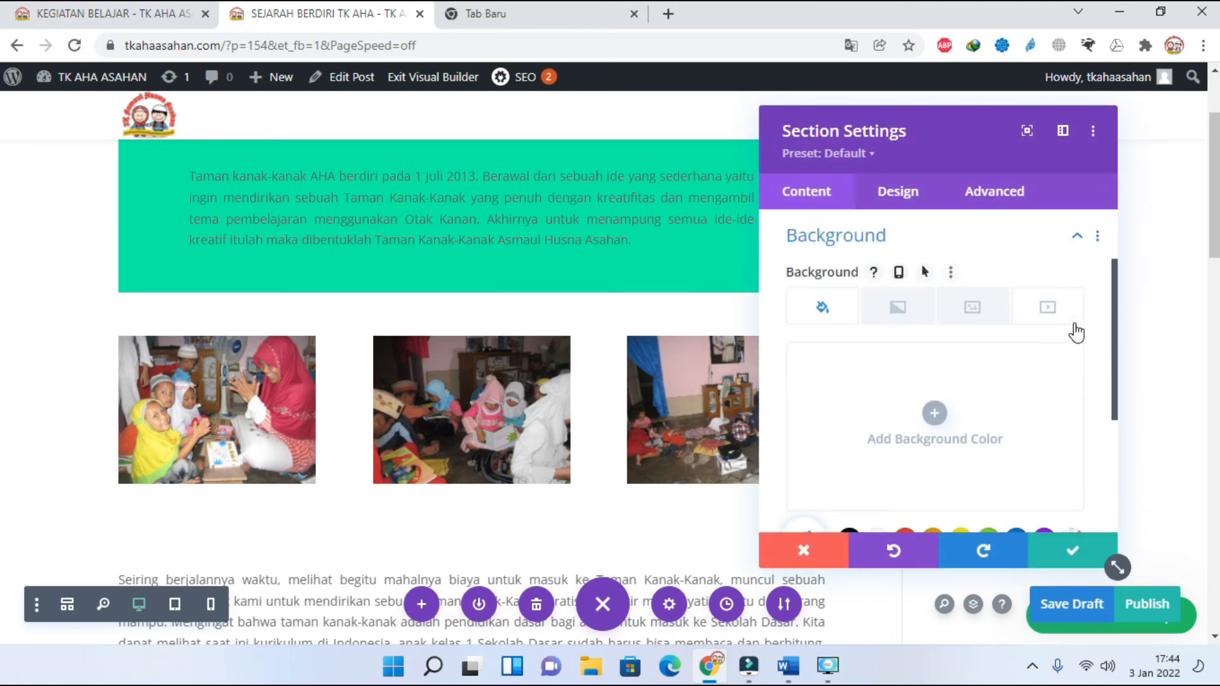
left_click(934, 413)
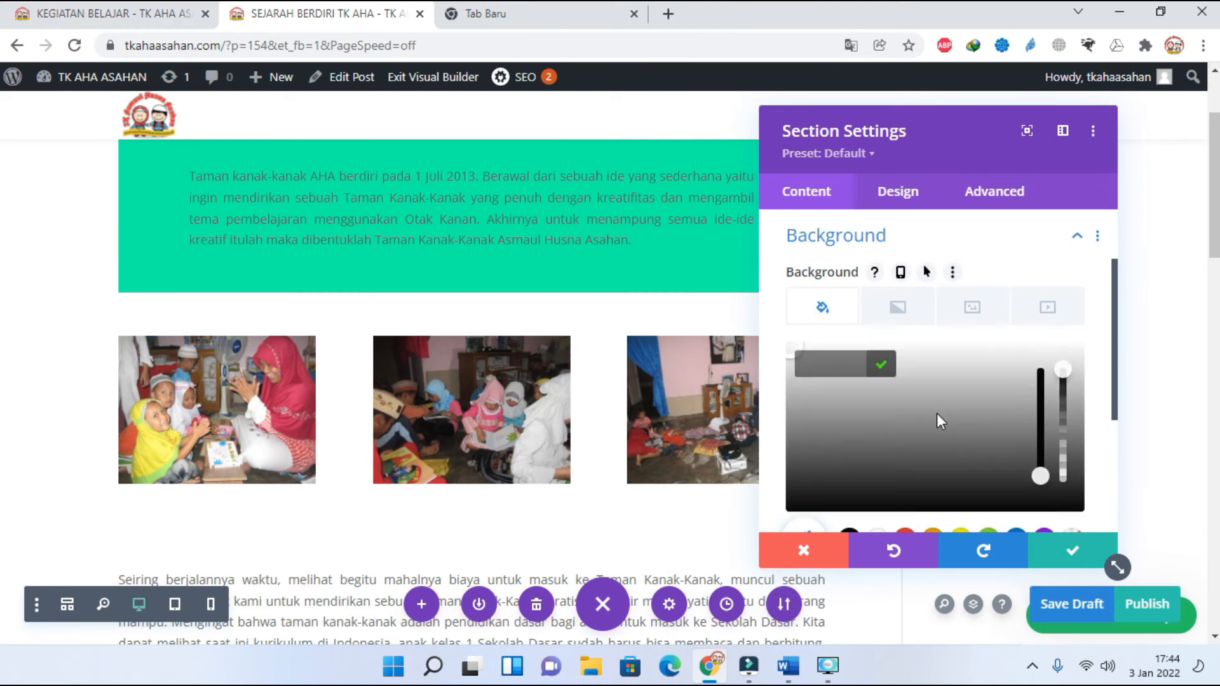
scroll(913, 401, "down", 3)
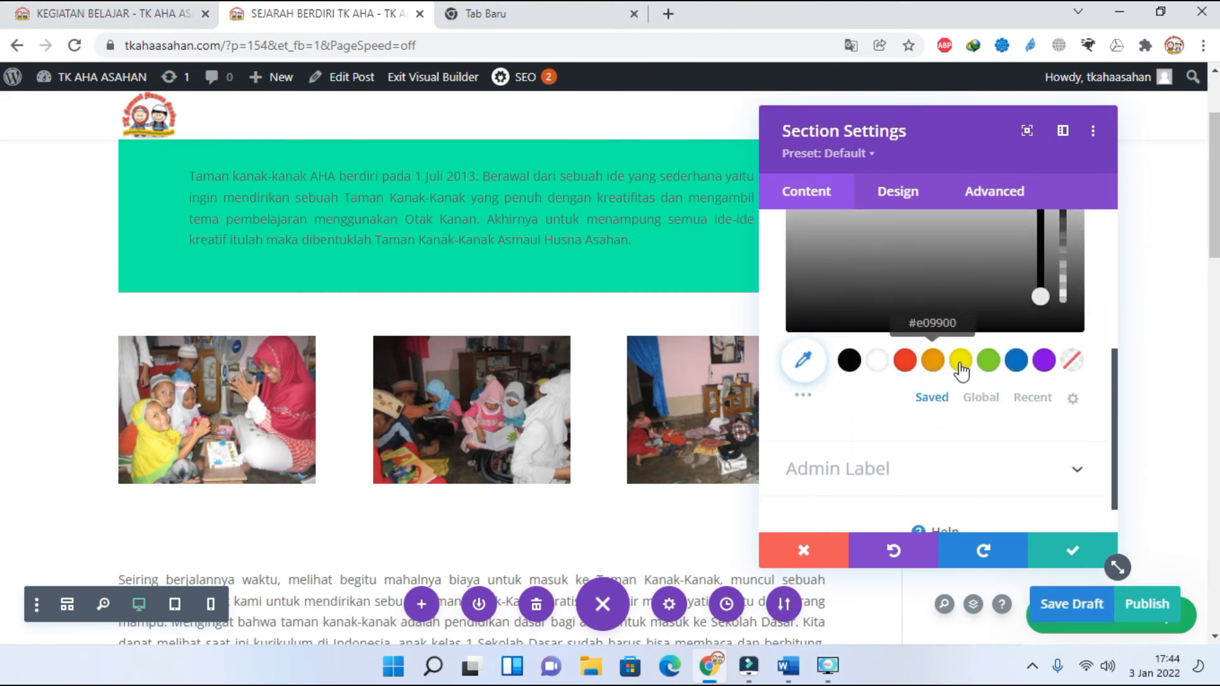
left_click(986, 374)
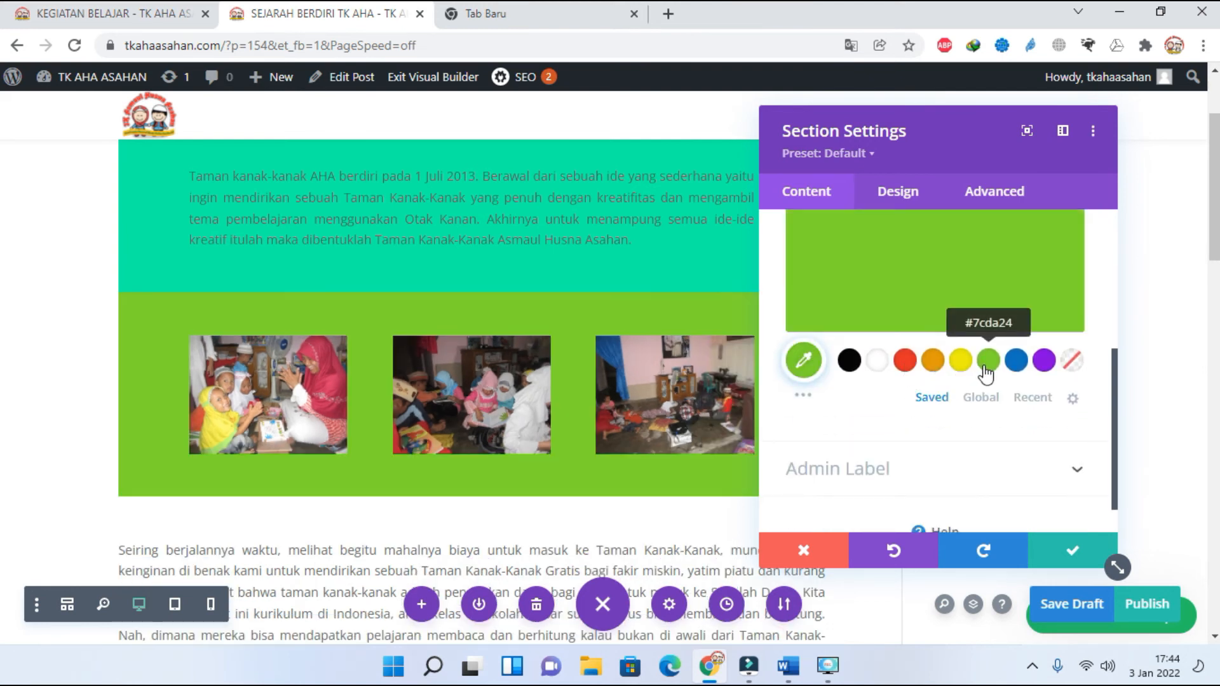
left_click(806, 370)
scroll(817, 378, "up", 2)
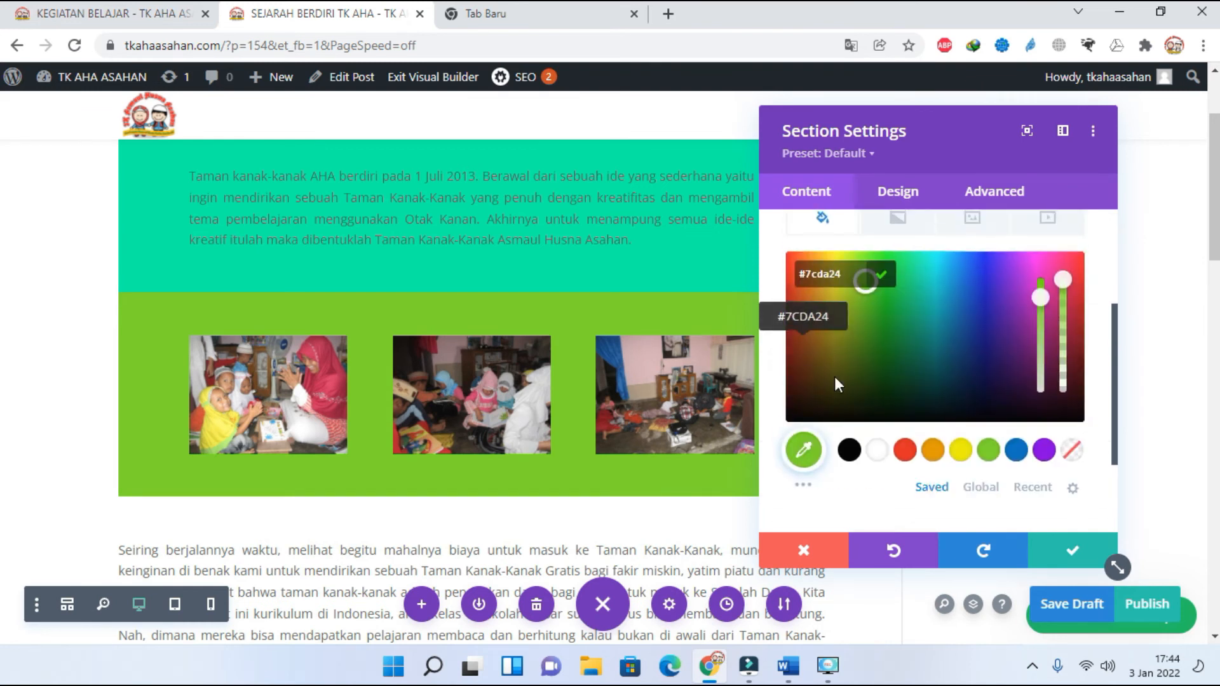
left_click_drag(982, 260, 956, 261)
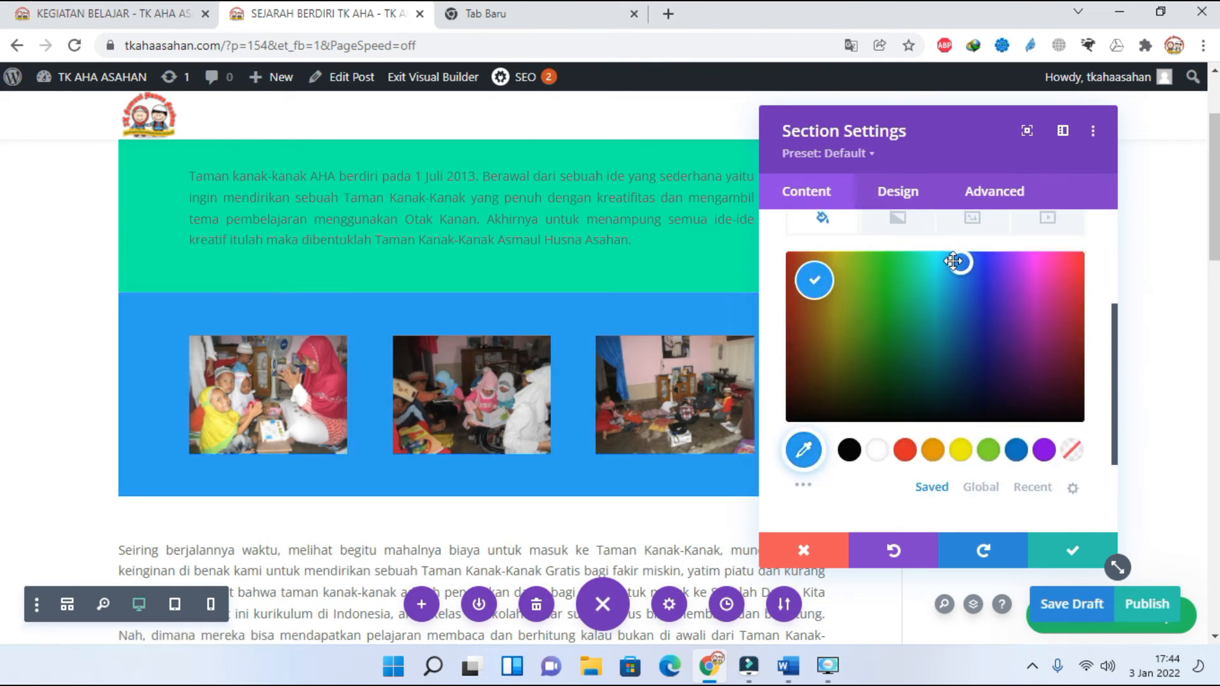
left_click(1072, 550)
Step: Set the sunny sky and flower meadow picture from the media library as the "Seiring berjalannya waktu" section's background image and save
scroll(825, 455, "down", 2)
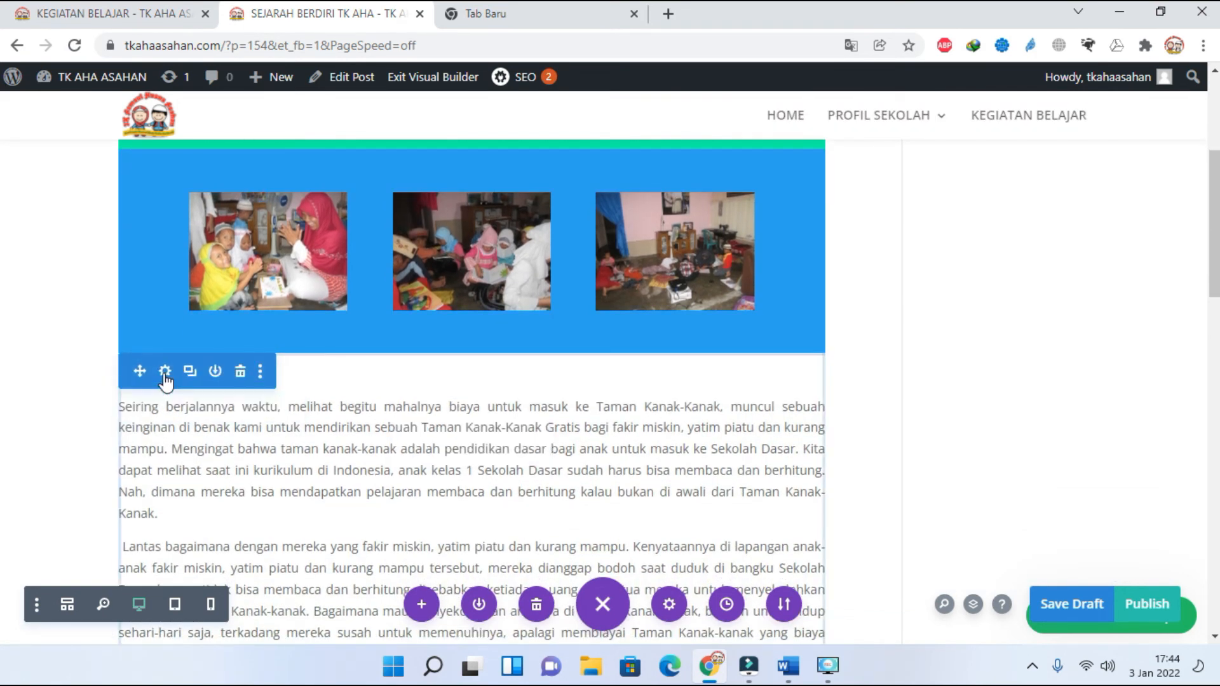
left_click(165, 372)
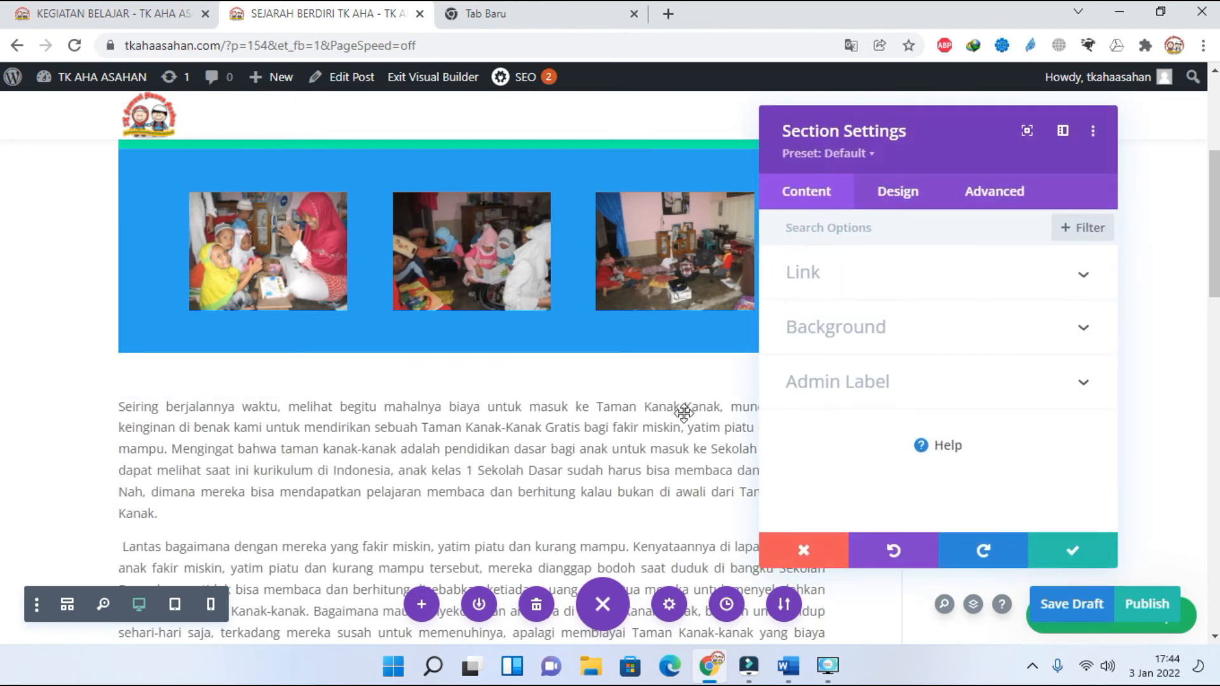
left_click(972, 341)
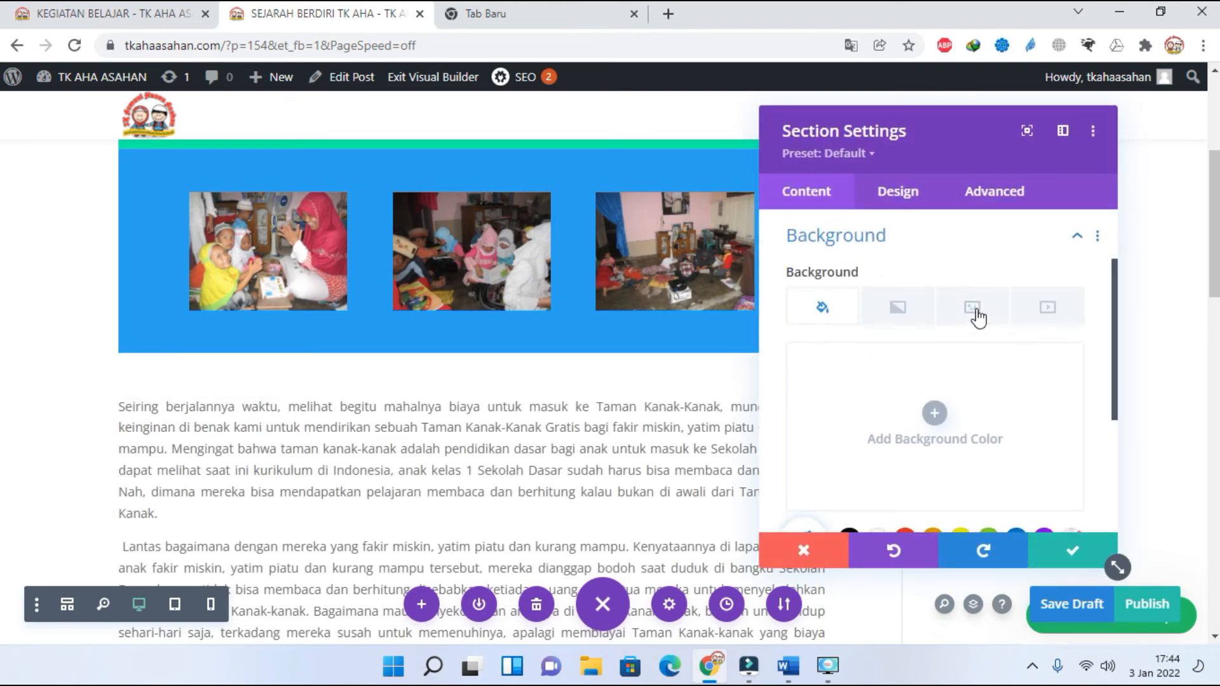
left_click(973, 307)
left_click(935, 414)
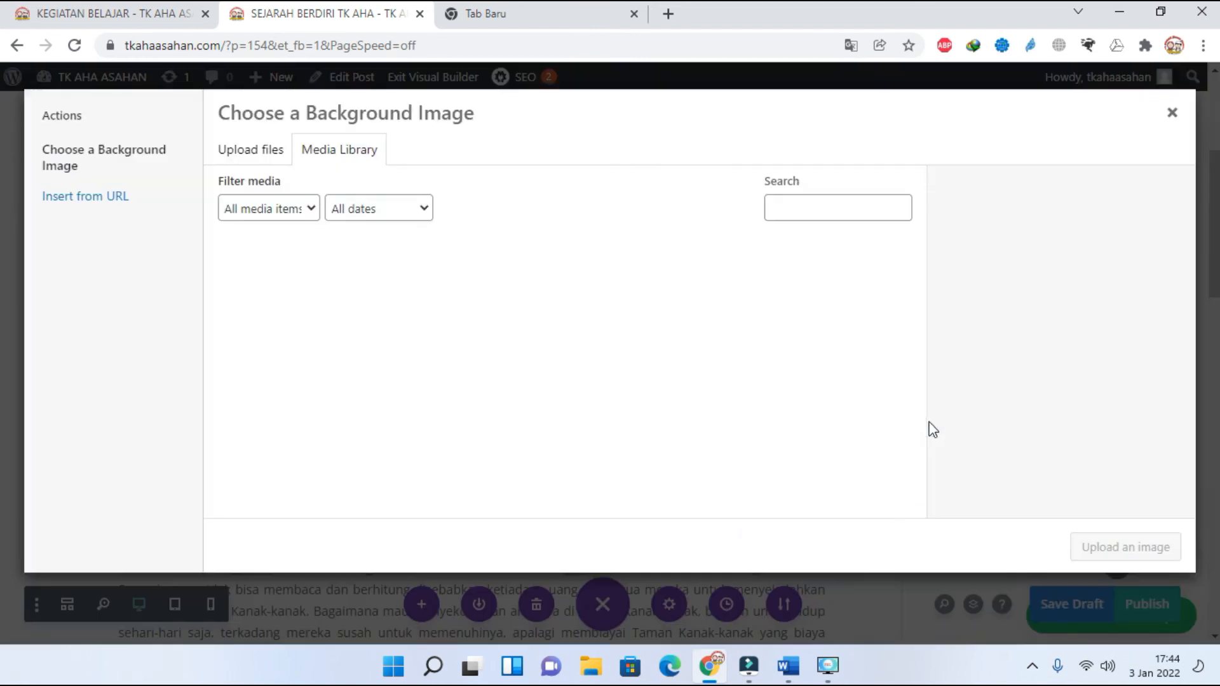
scroll(738, 397, "down", 1)
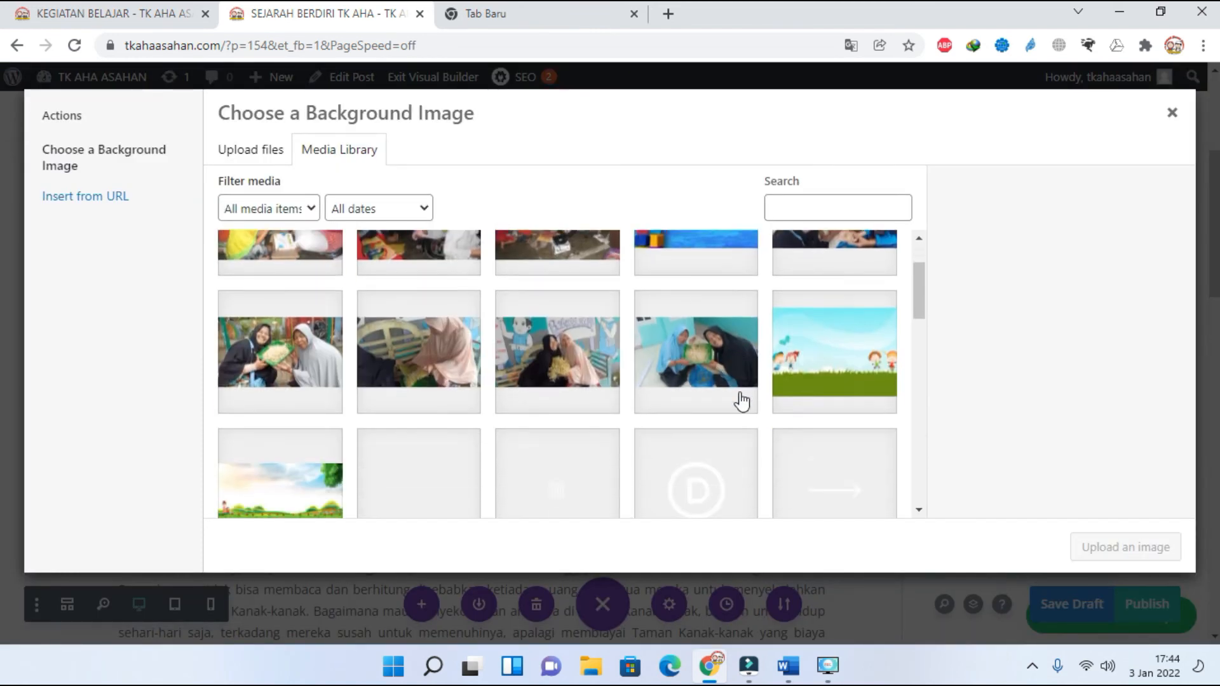
scroll(335, 489, "down", 1)
left_click(295, 422)
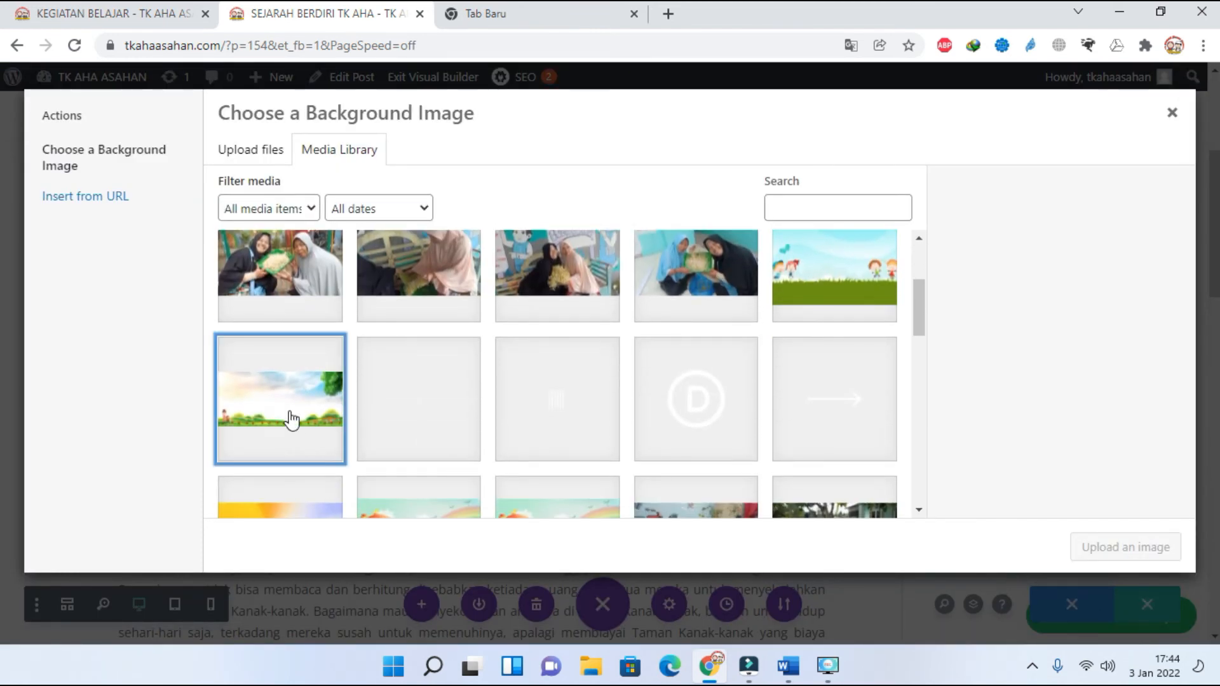
left_click(1146, 557)
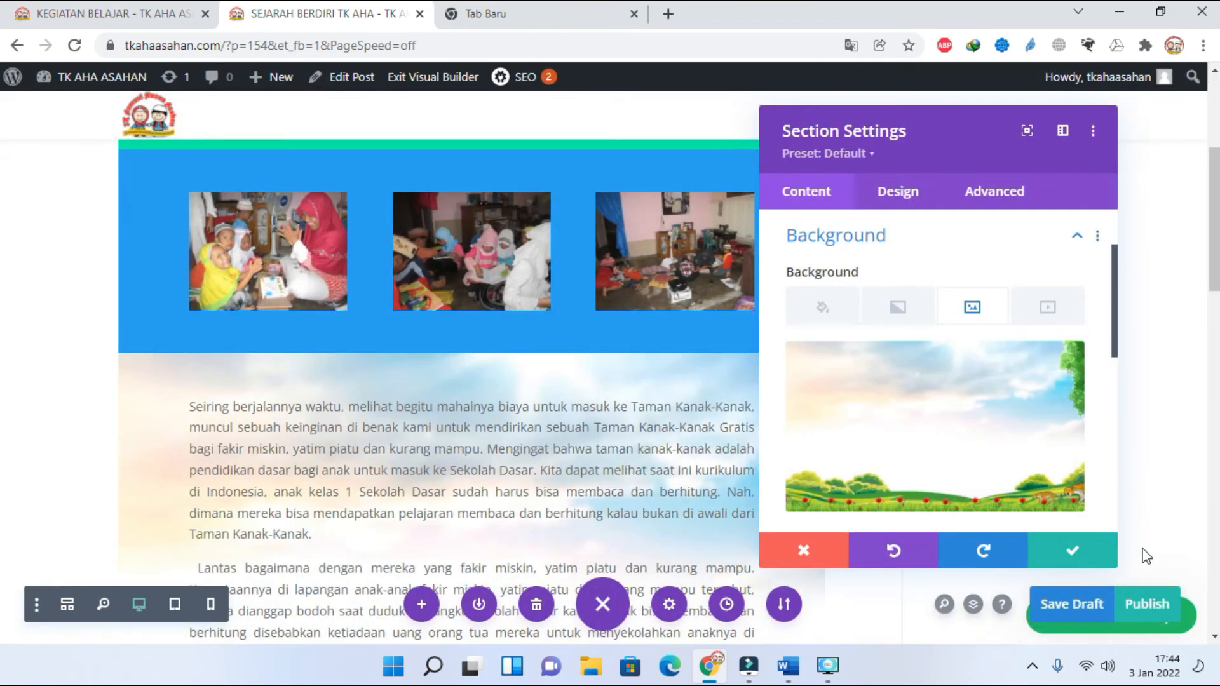
left_click(1072, 553)
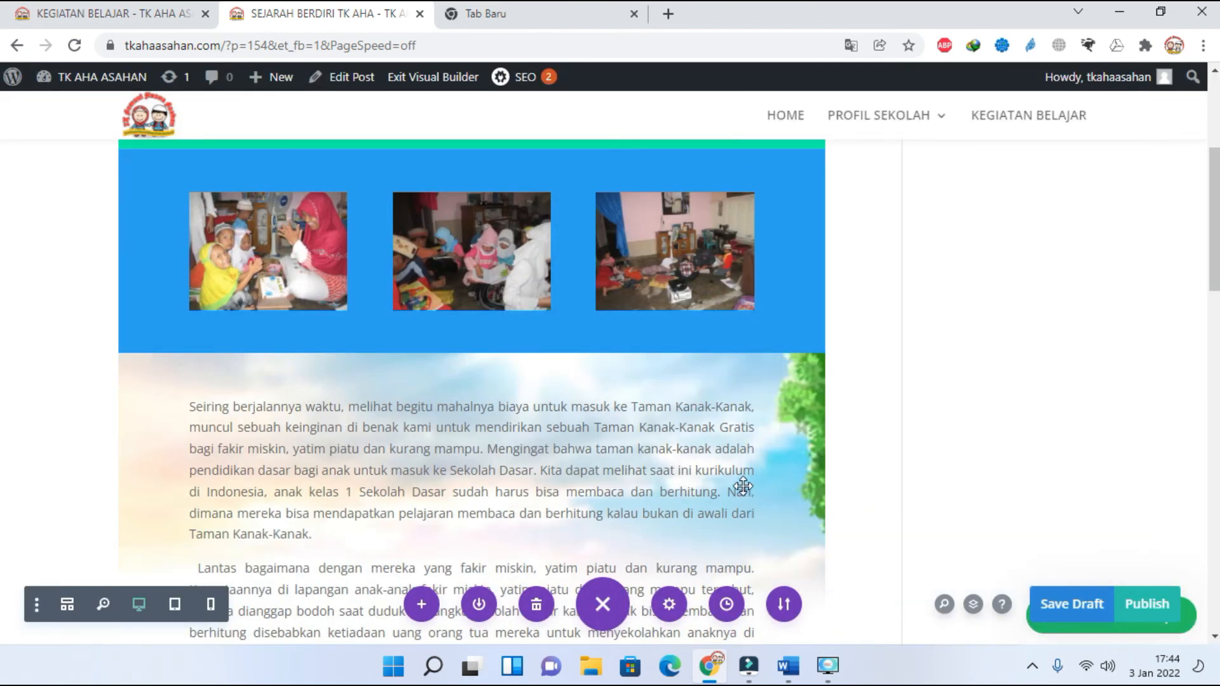
Step: Check how readable the "Seiring berjalannya waktu" text is over its background picture and how the section fits its neighbours
scroll(772, 417, "down", 3)
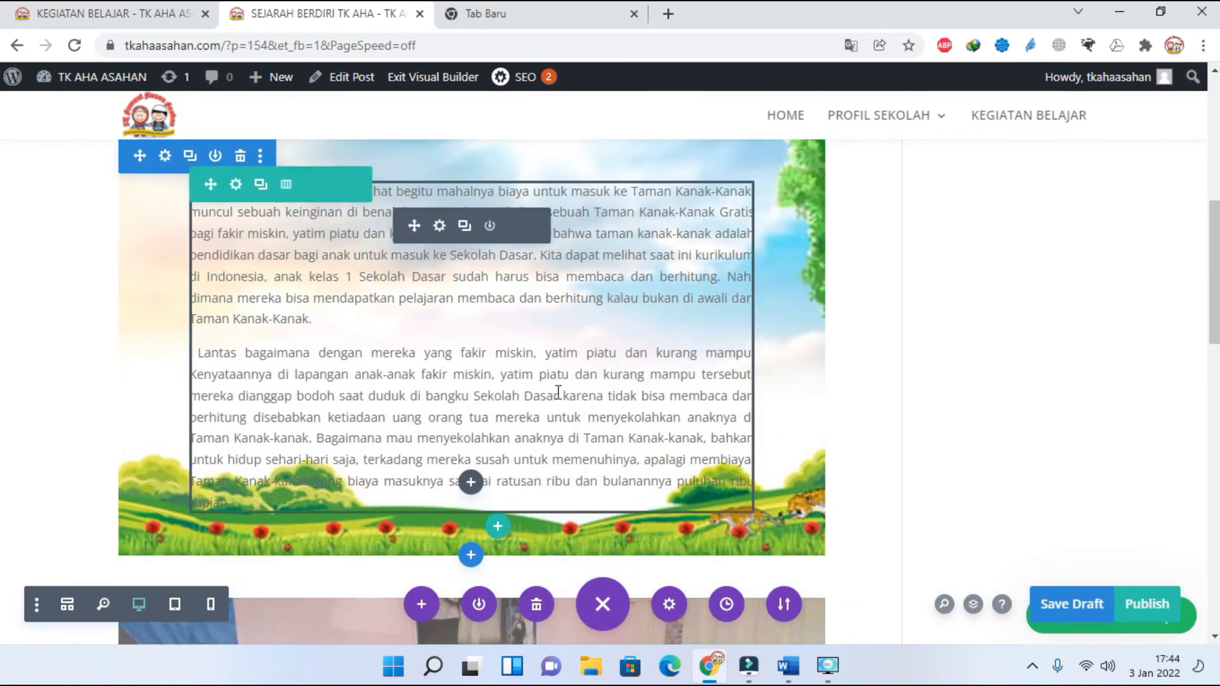
scroll(678, 428, "up", 2)
scroll(785, 419, "up", 2)
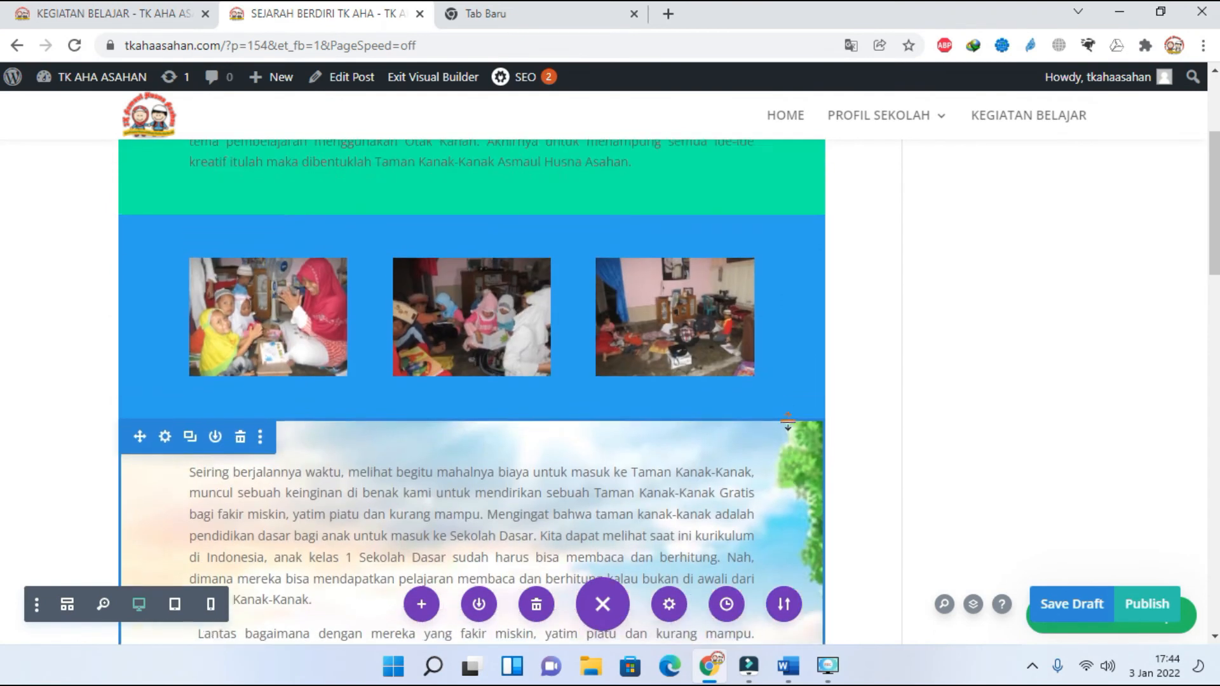
scroll(787, 464, "down", 1)
scroll(787, 464, "down", 4)
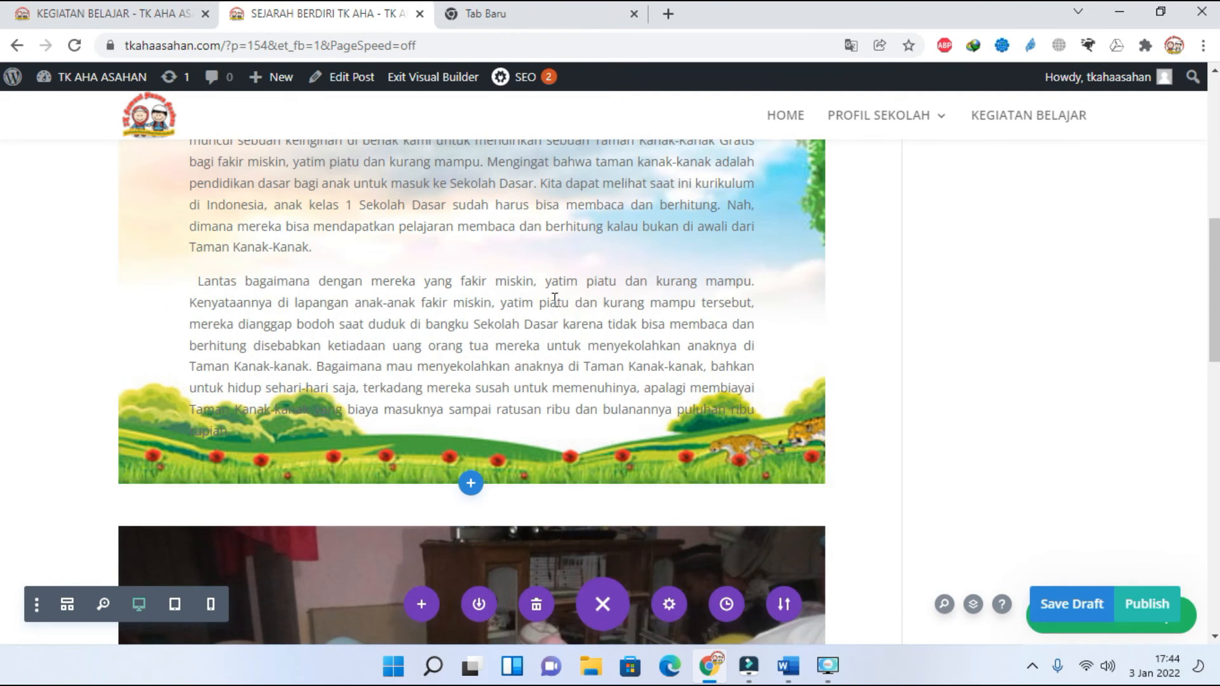
scroll(544, 342, "up", 1)
scroll(544, 341, "up", 1)
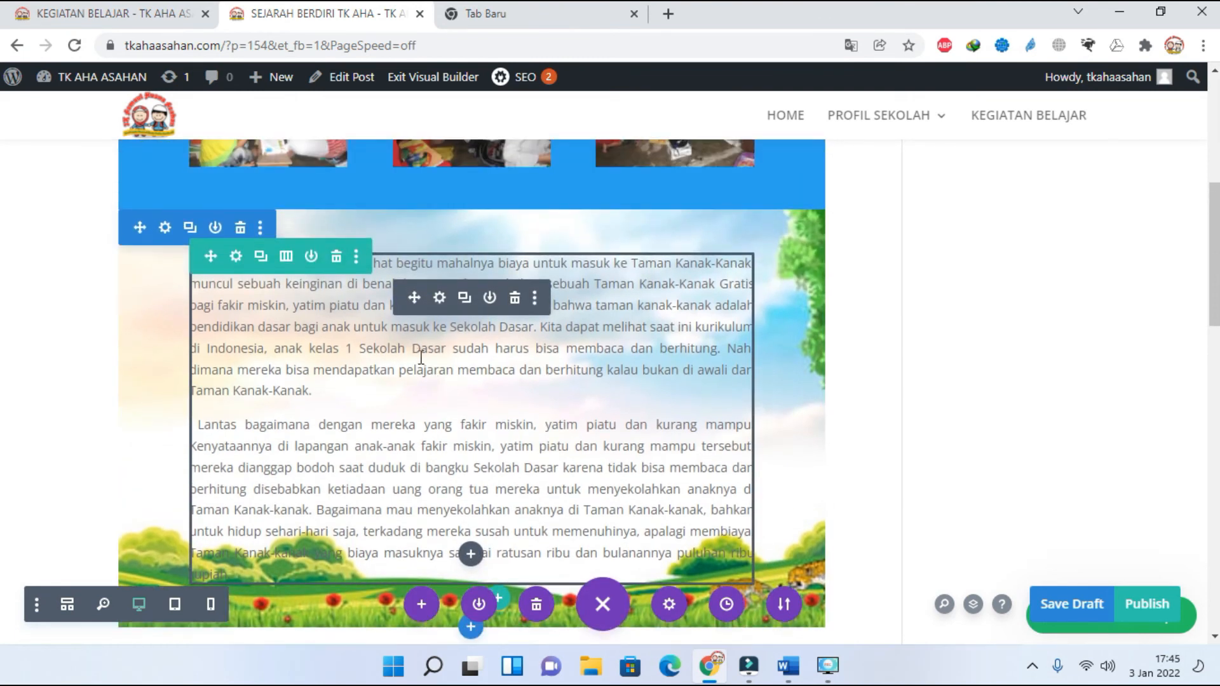
Step: Make all text in the "Seiring berjalannya waktu" Text module navy blue and bold, and save the module
left_click(439, 302)
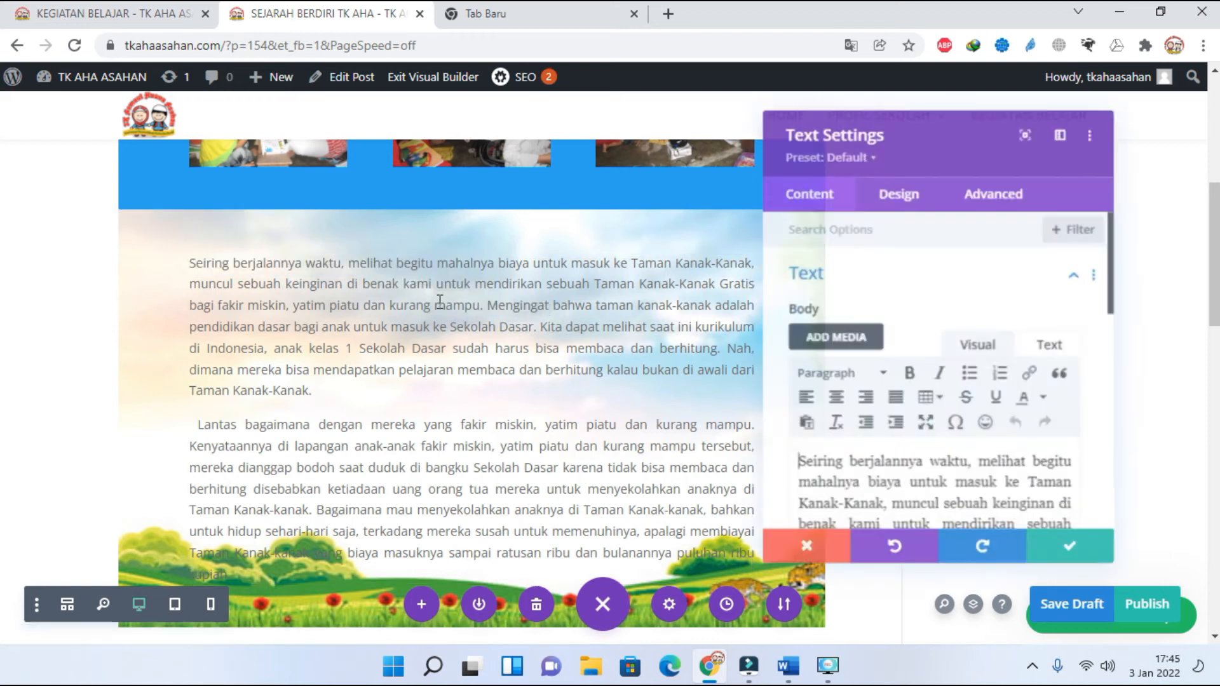
left_click(1046, 403)
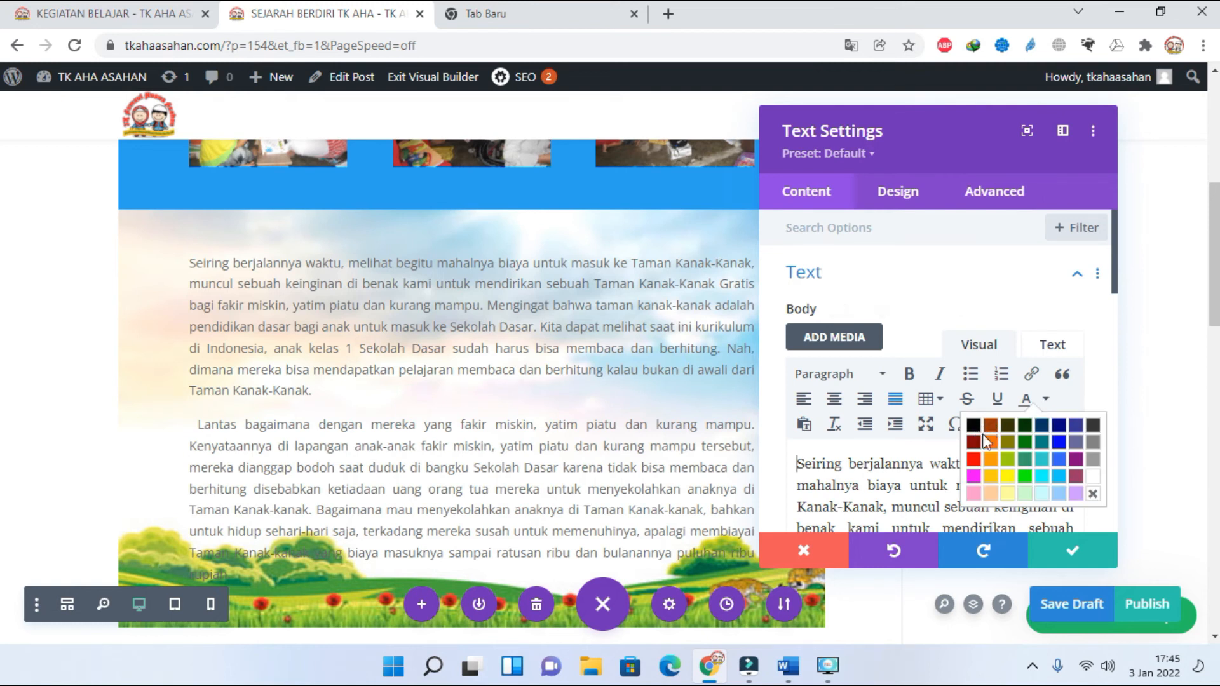
left_click_drag(797, 464, 1031, 410)
scroll(927, 508, "down", 10)
scroll(1042, 494, "down", 3)
scroll(1031, 417, "up", 10)
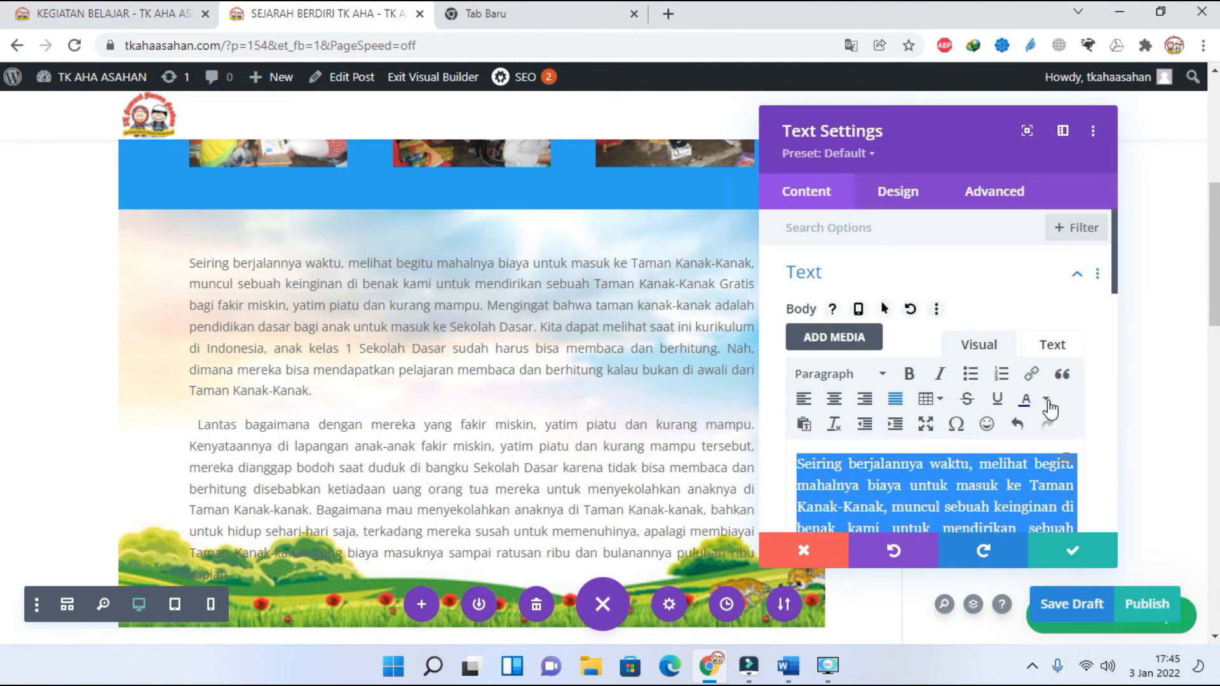
left_click(1047, 402)
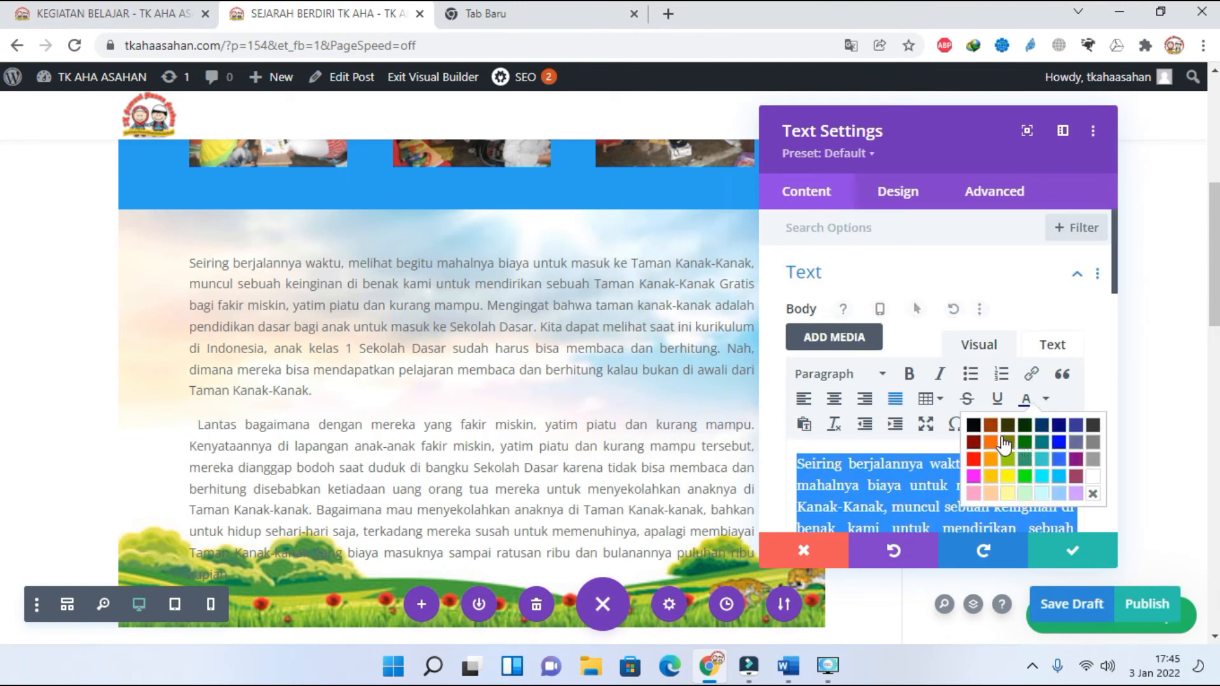
left_click(1055, 426)
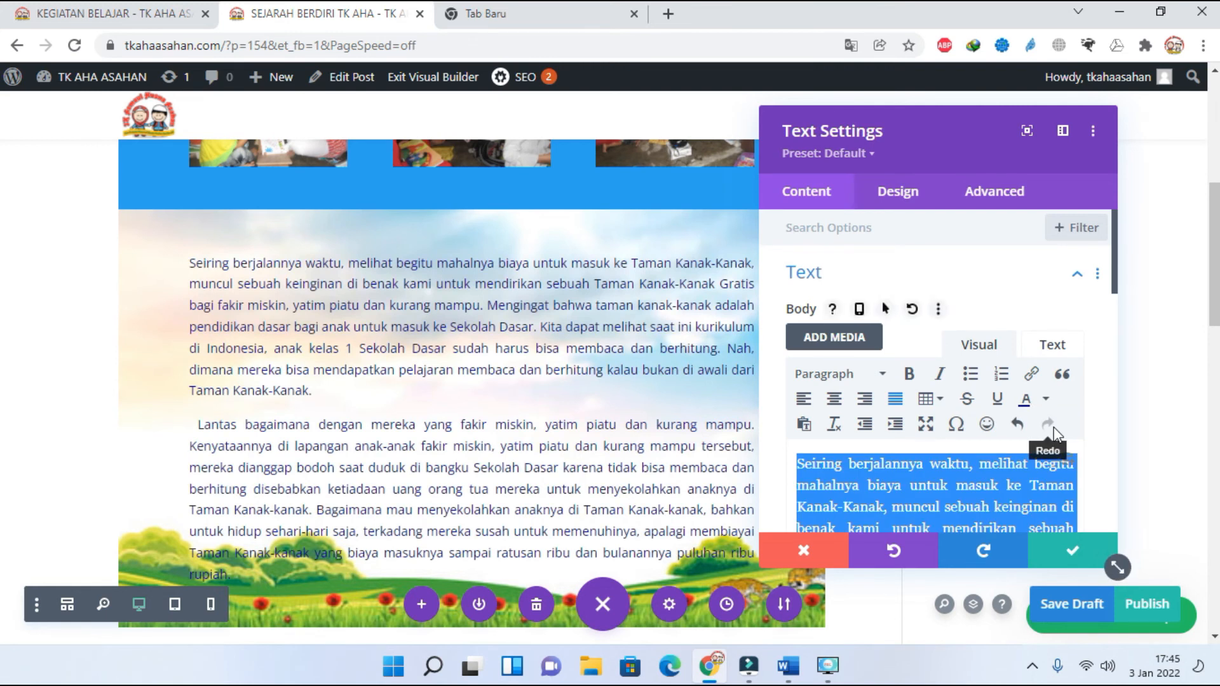
left_click(910, 376)
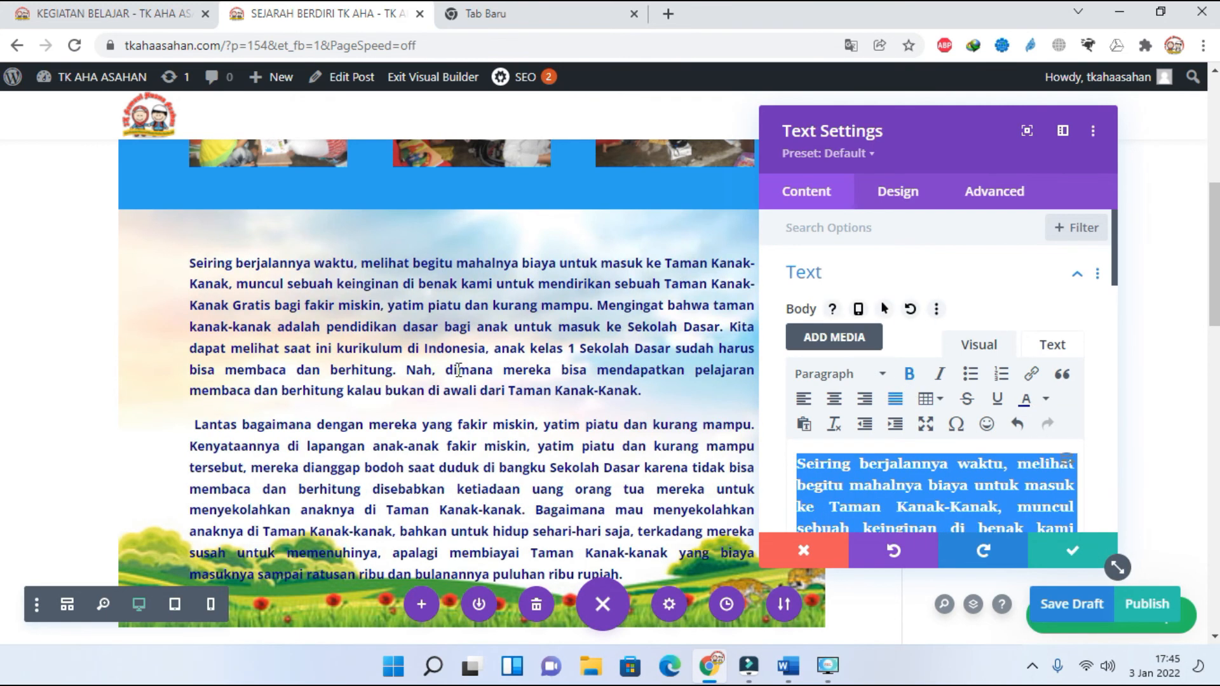
scroll(458, 370, "down", 2)
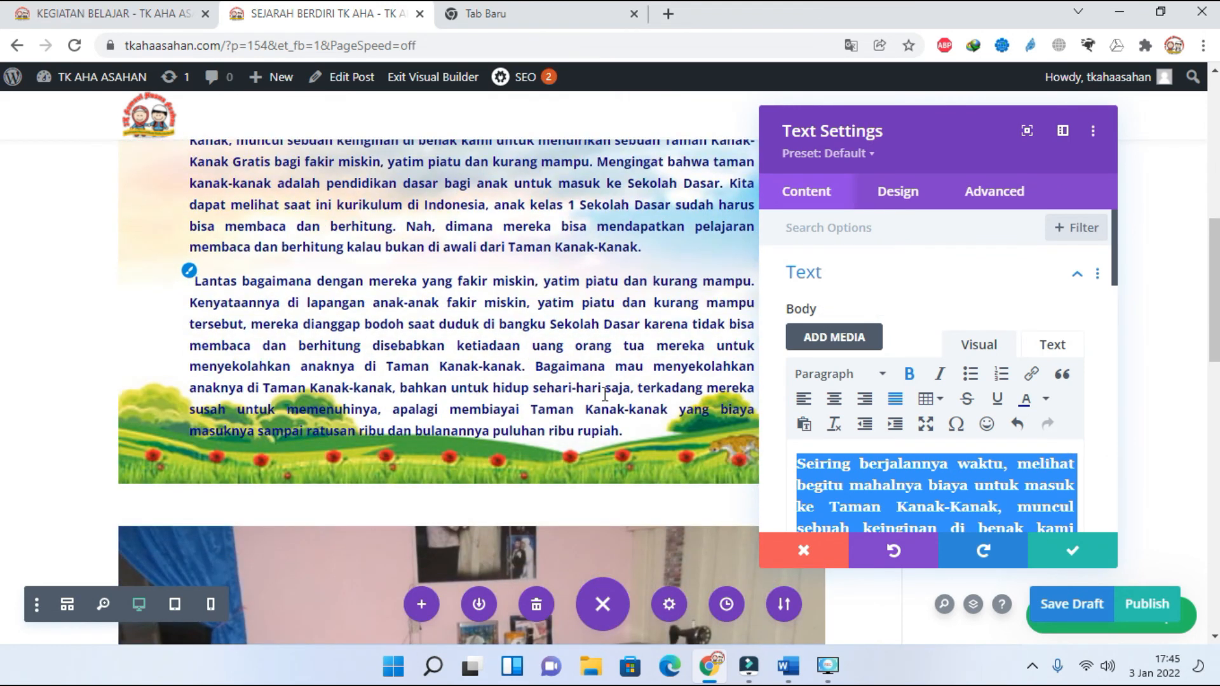
left_click(1055, 552)
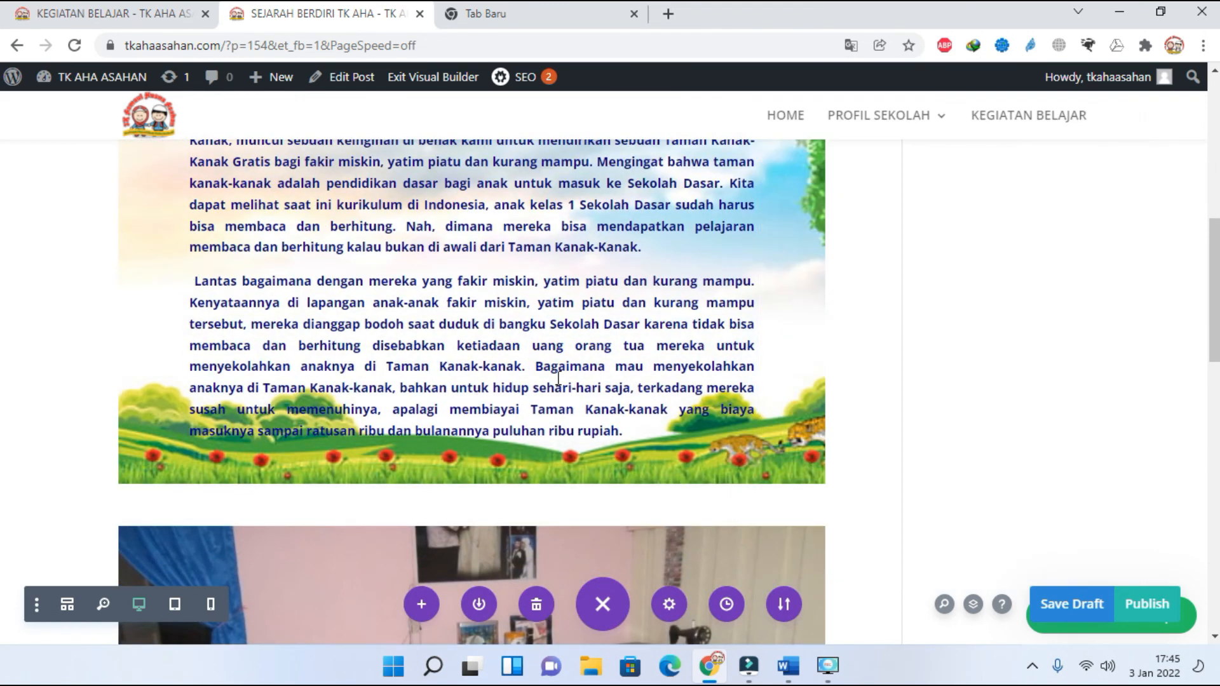
Step: Set the mushroom house and rainbow picture from the media library as the "Oleh karena itulah" section's background image and save the section
scroll(558, 378, "down", 6)
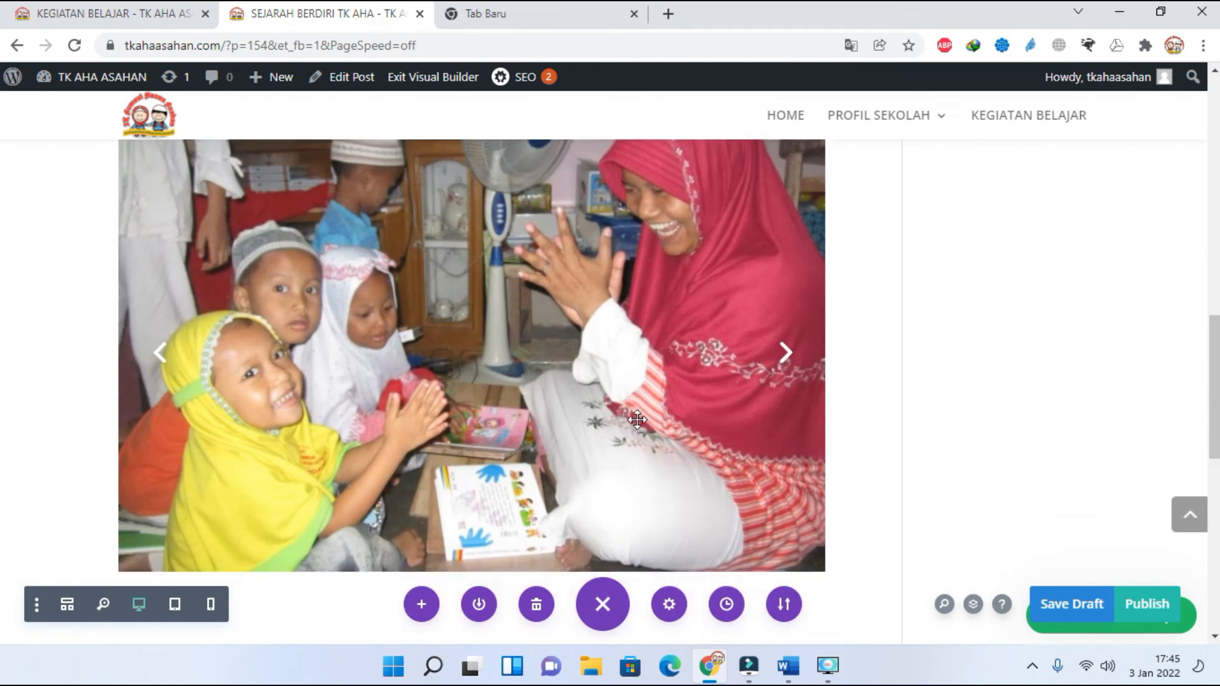
scroll(636, 420, "down", 2)
scroll(638, 420, "down", 2)
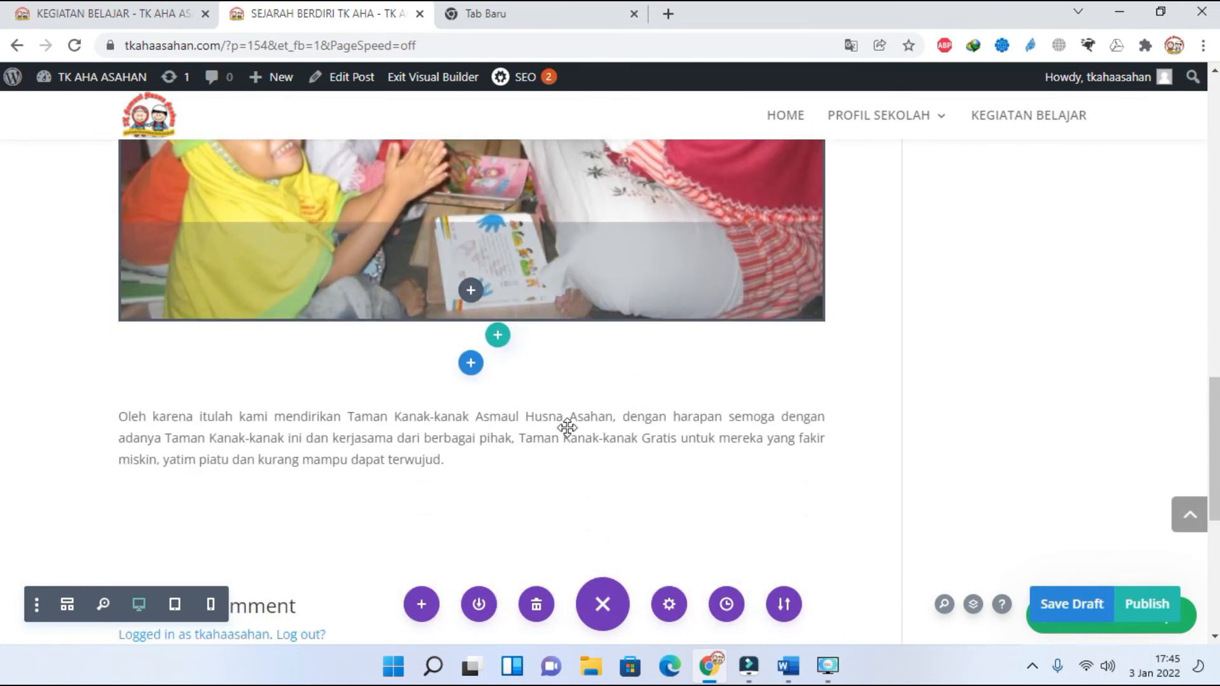
mouse_move(566, 418)
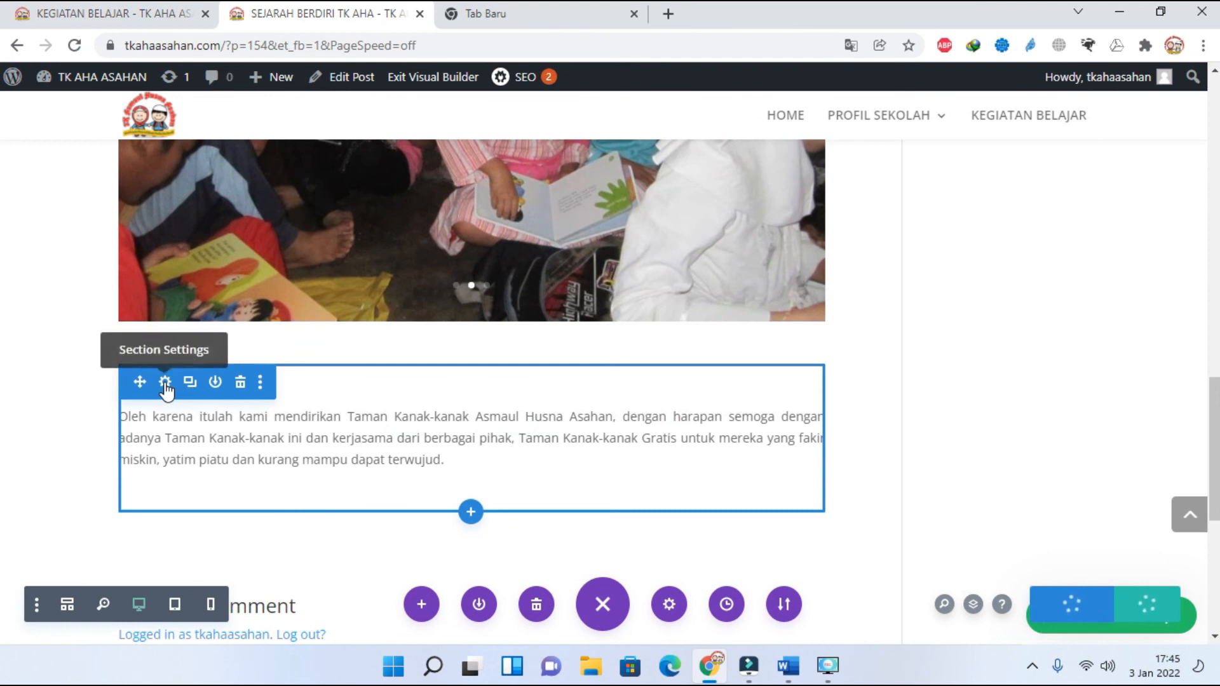
left_click(165, 383)
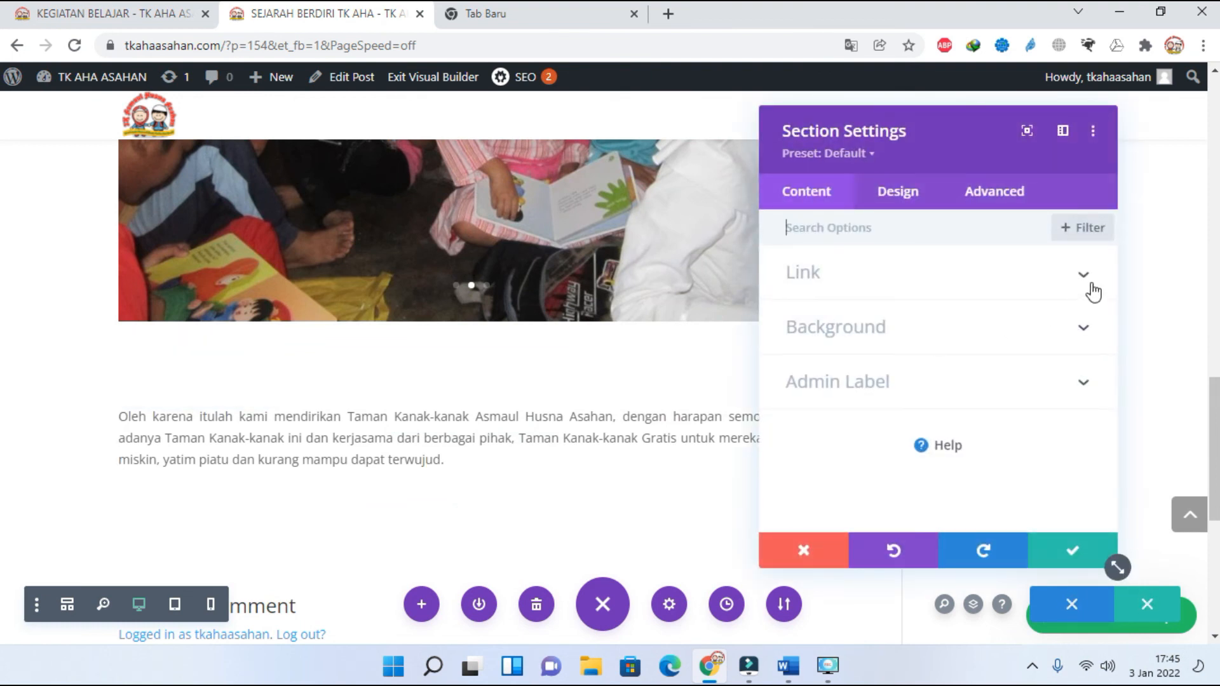
left_click(1078, 329)
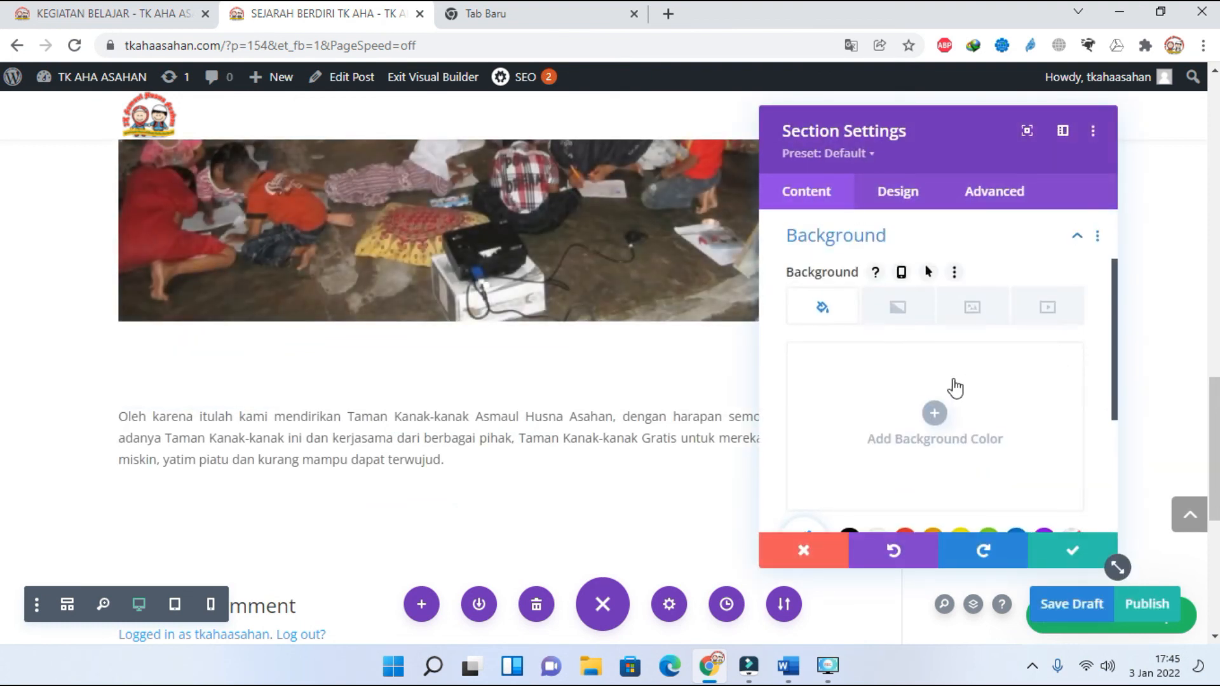
scroll(959, 390, "down", 2)
scroll(959, 390, "up", 2)
left_click(972, 307)
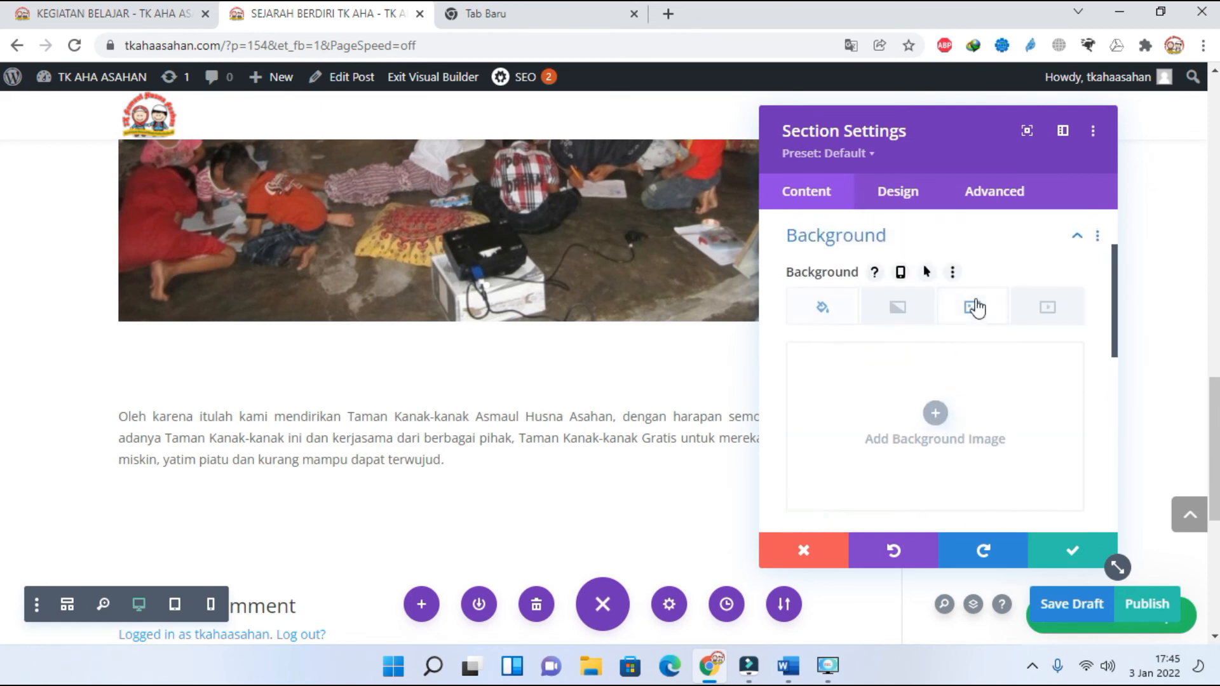
left_click(935, 413)
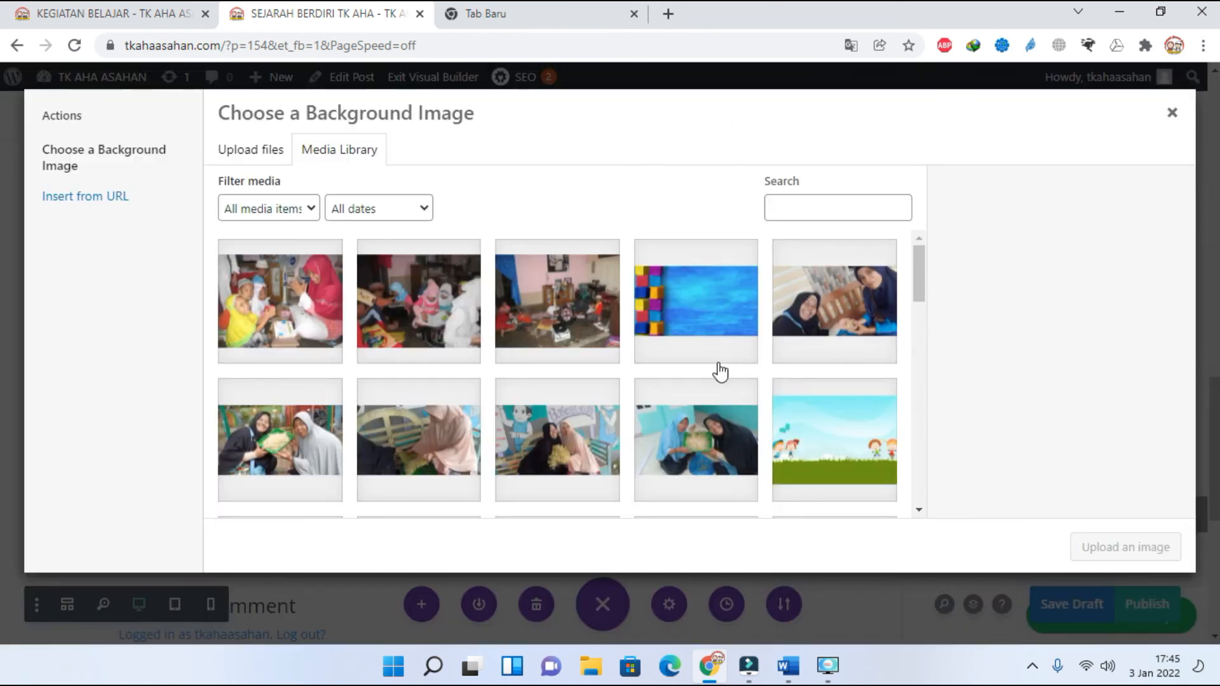
scroll(794, 413, "down", 5)
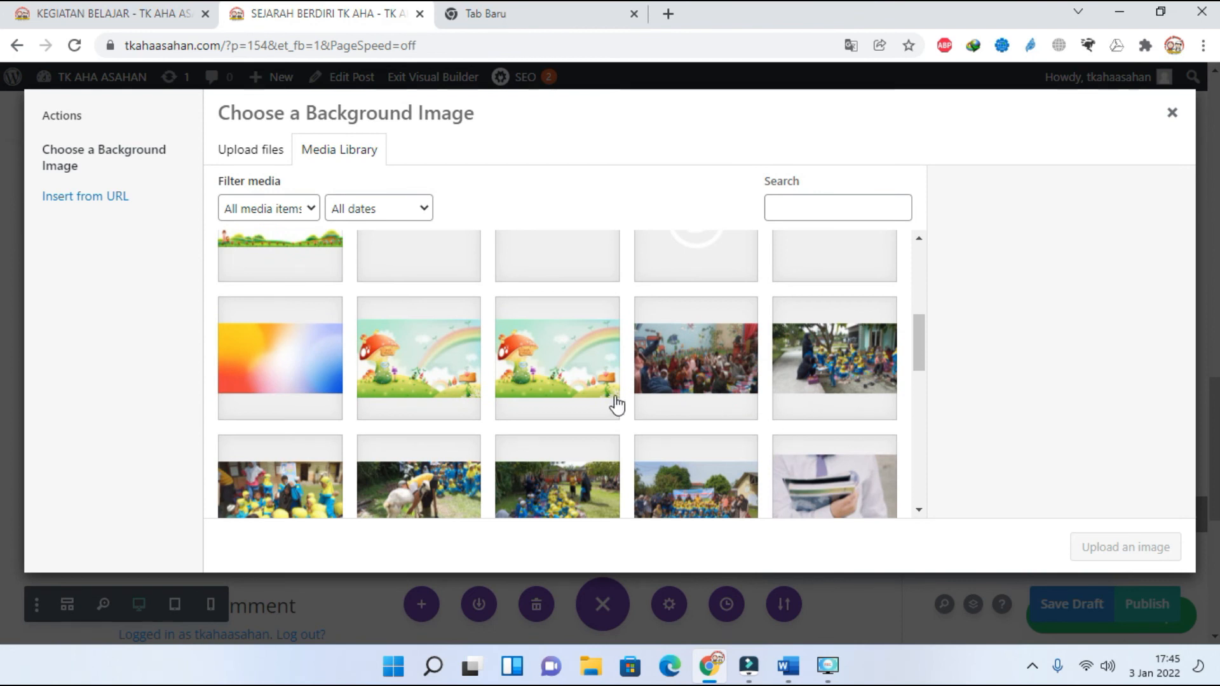
left_click(567, 373)
left_click(1137, 547)
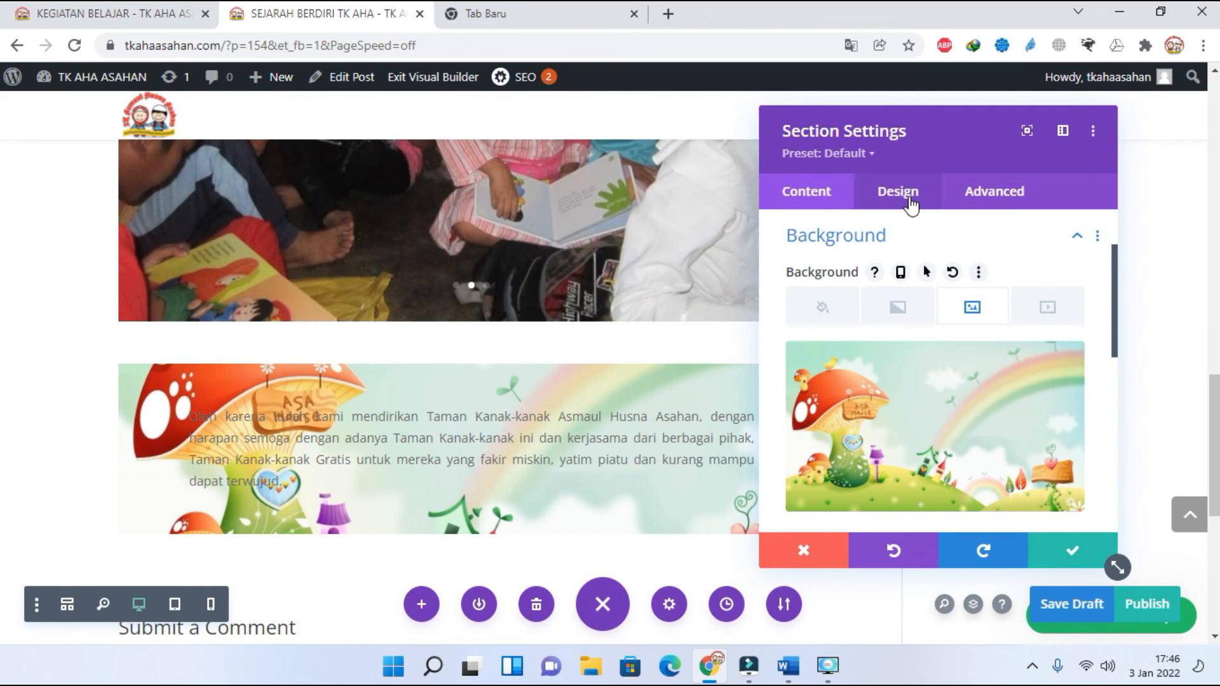
left_click(1075, 555)
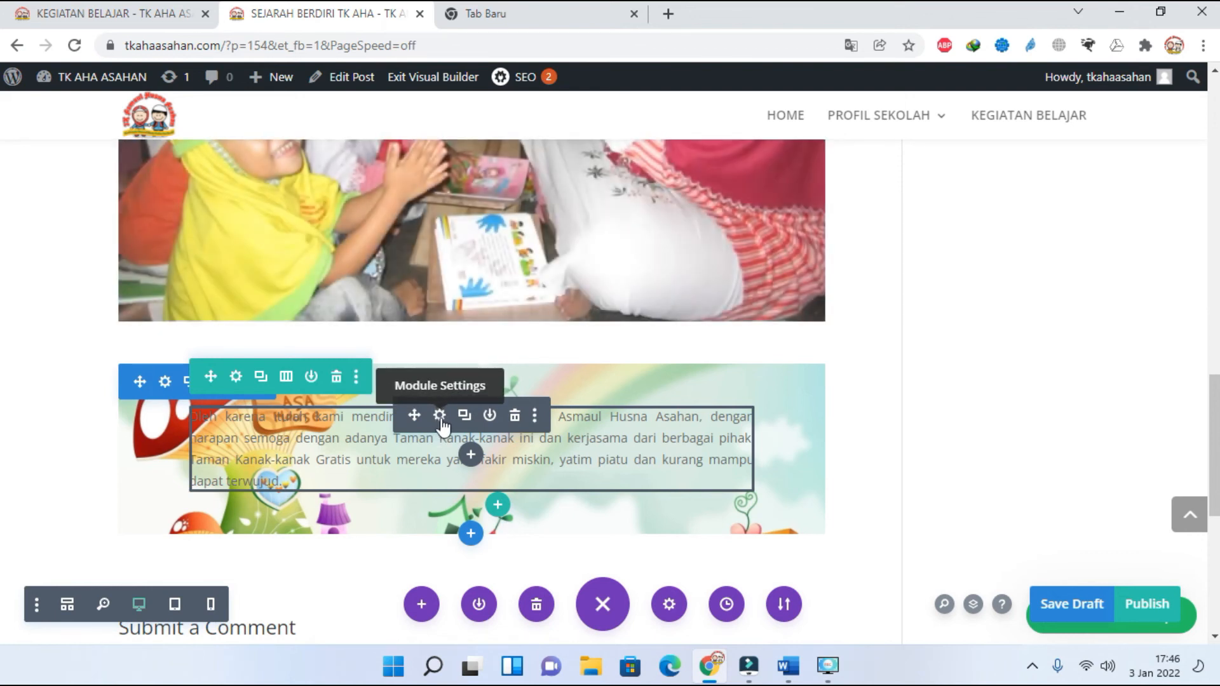
Step: Make all text in the "Oleh karena itulah" Text module purple and bold, and save the module
left_click(440, 416)
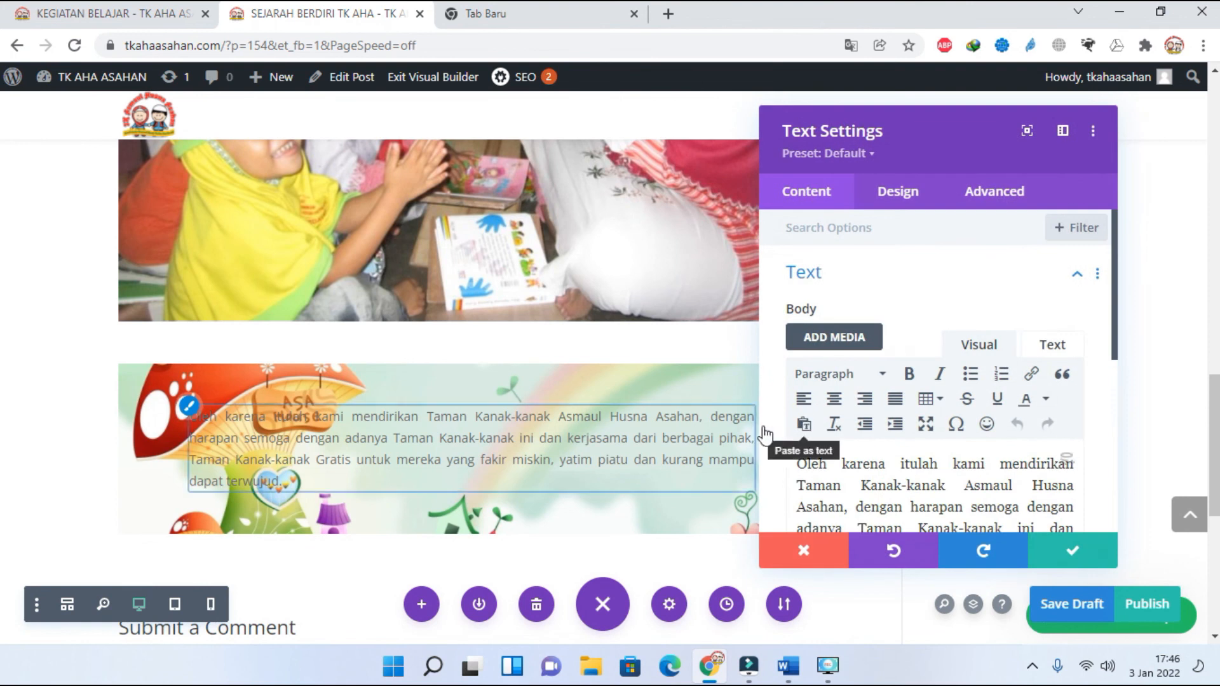
left_click_drag(794, 463, 1017, 340)
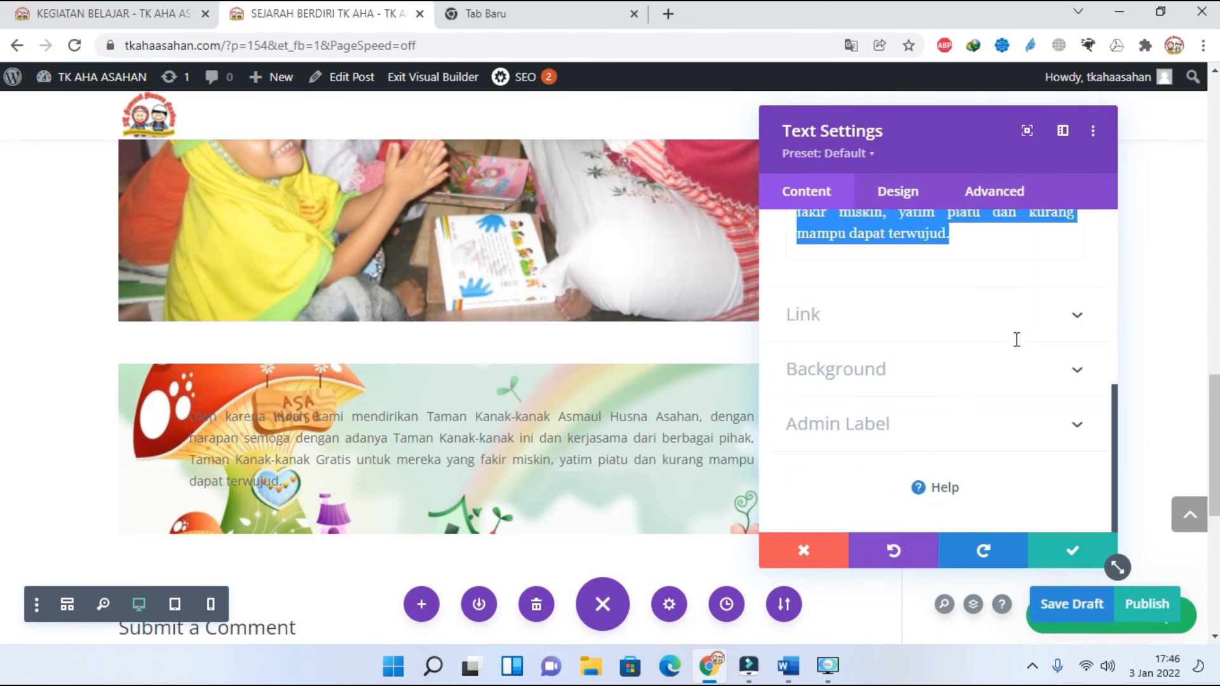
scroll(1019, 345, "up", 4)
left_click(1045, 287)
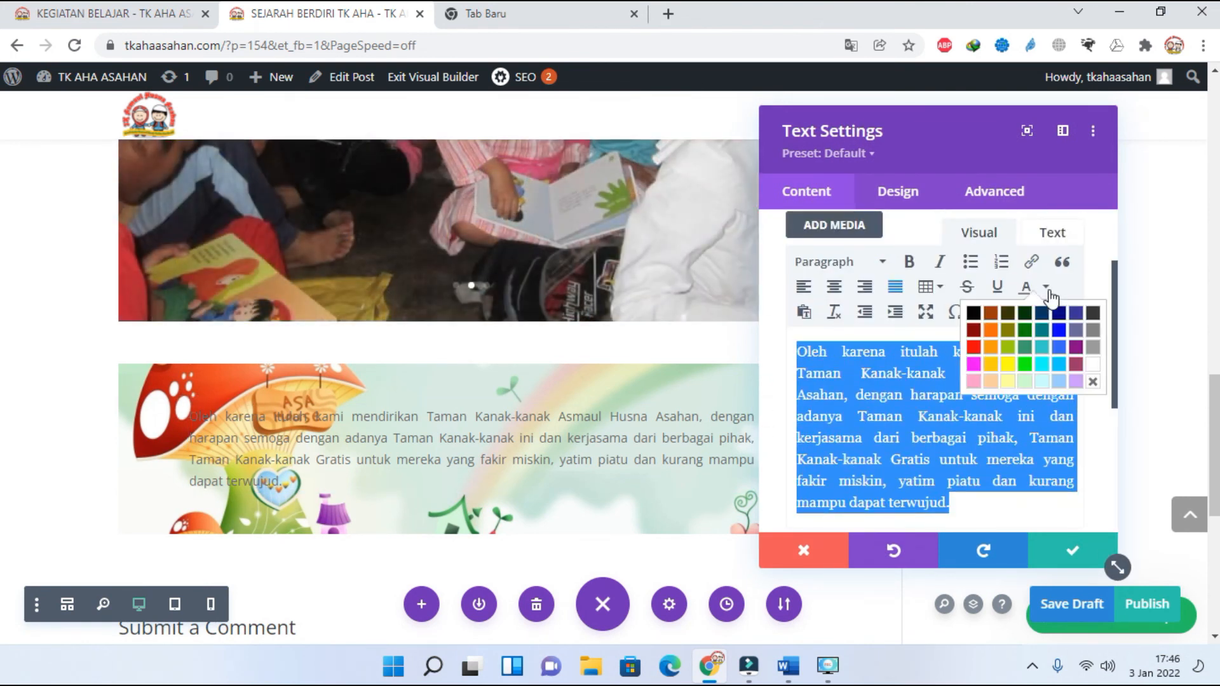
left_click(1077, 348)
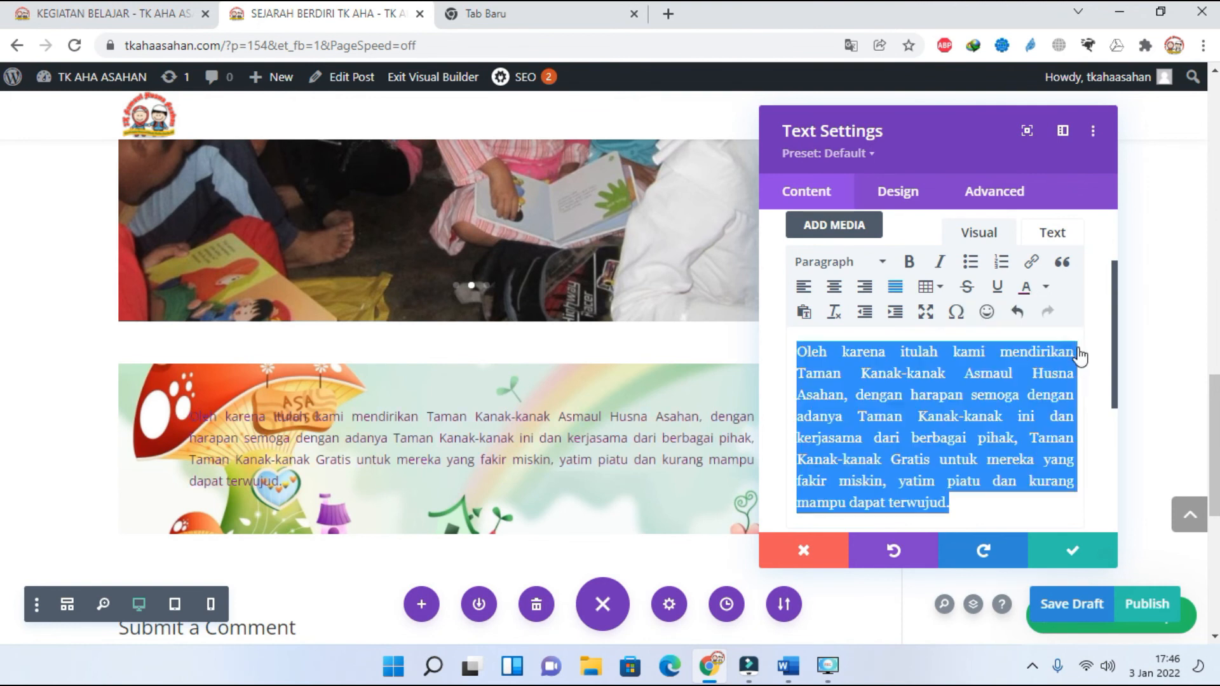
left_click(910, 266)
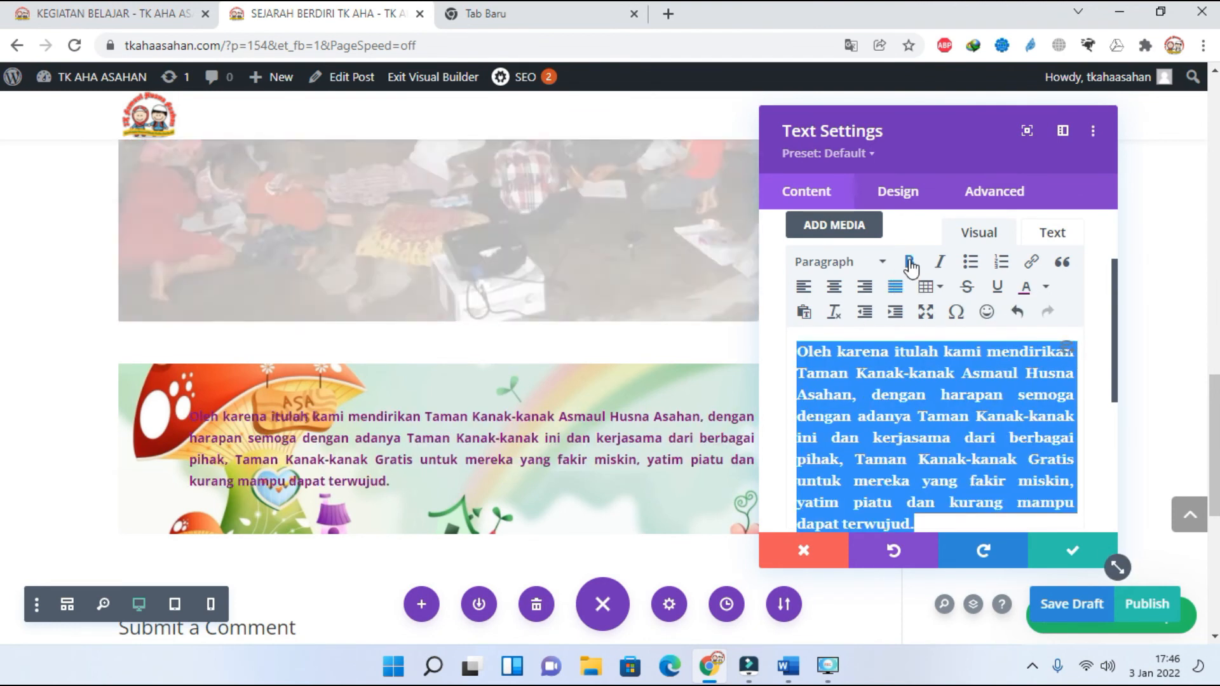
left_click(1063, 561)
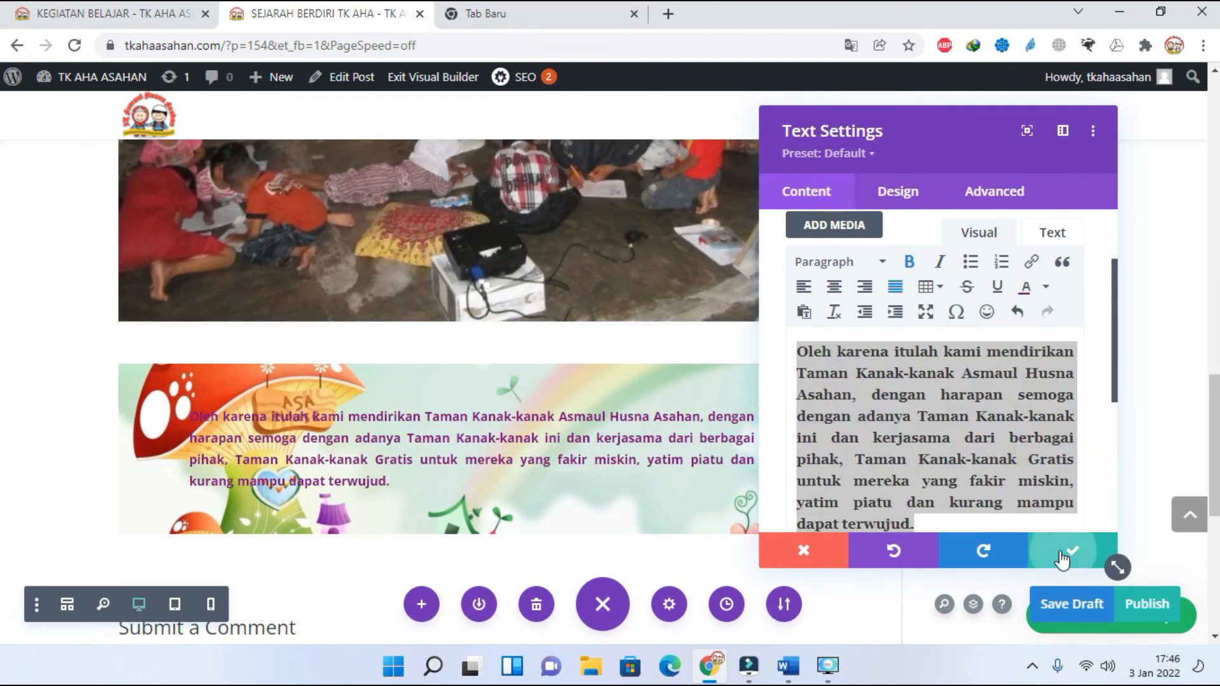
Step: Review the styled sections over the whole length of the post and publish it
scroll(798, 481, "down", 2)
scroll(799, 477, "up", 3)
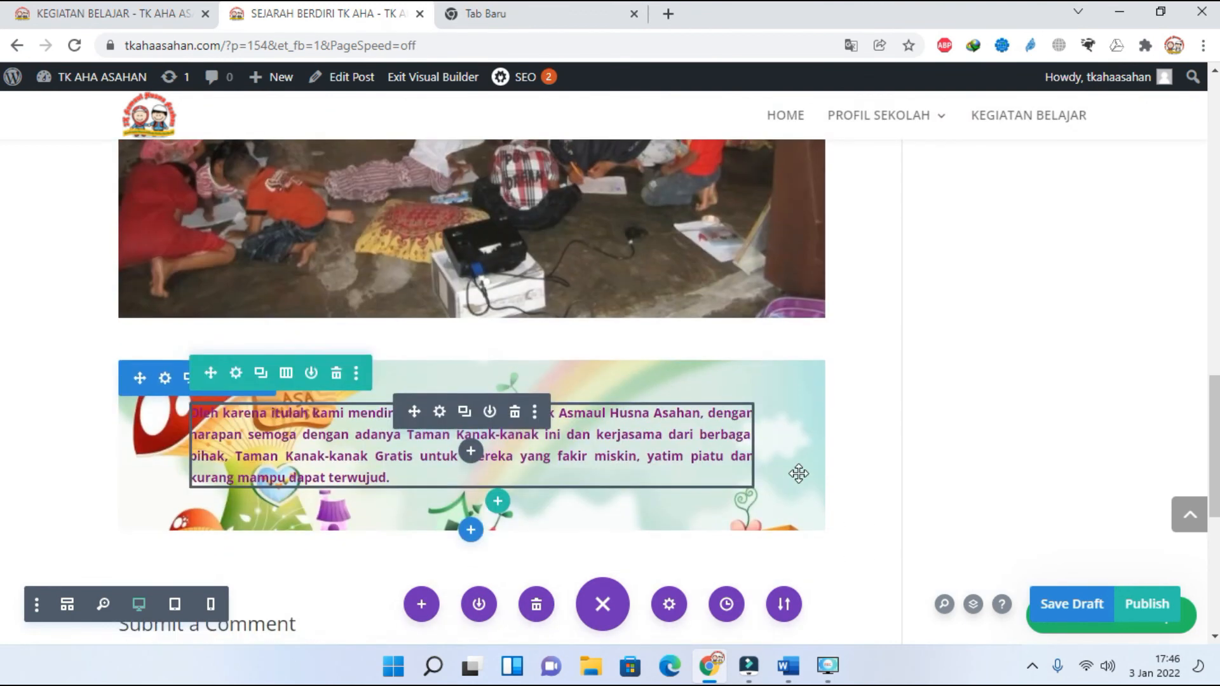
scroll(800, 478, "down", 3)
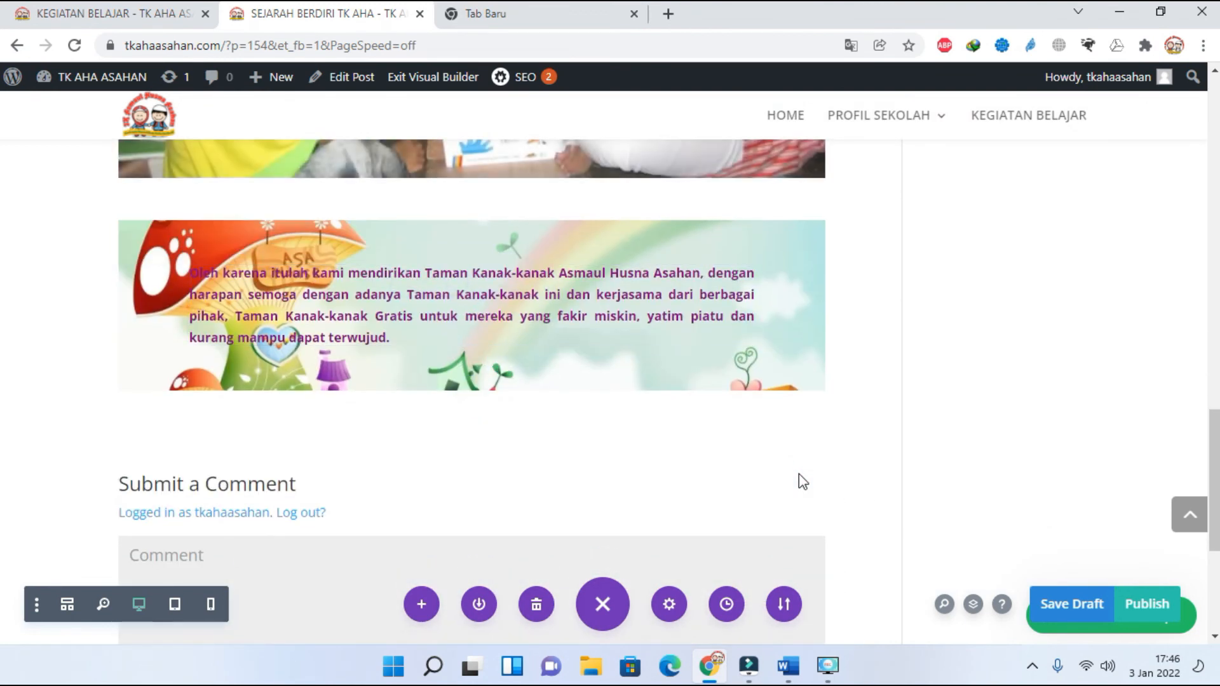
scroll(802, 478, "up", 15)
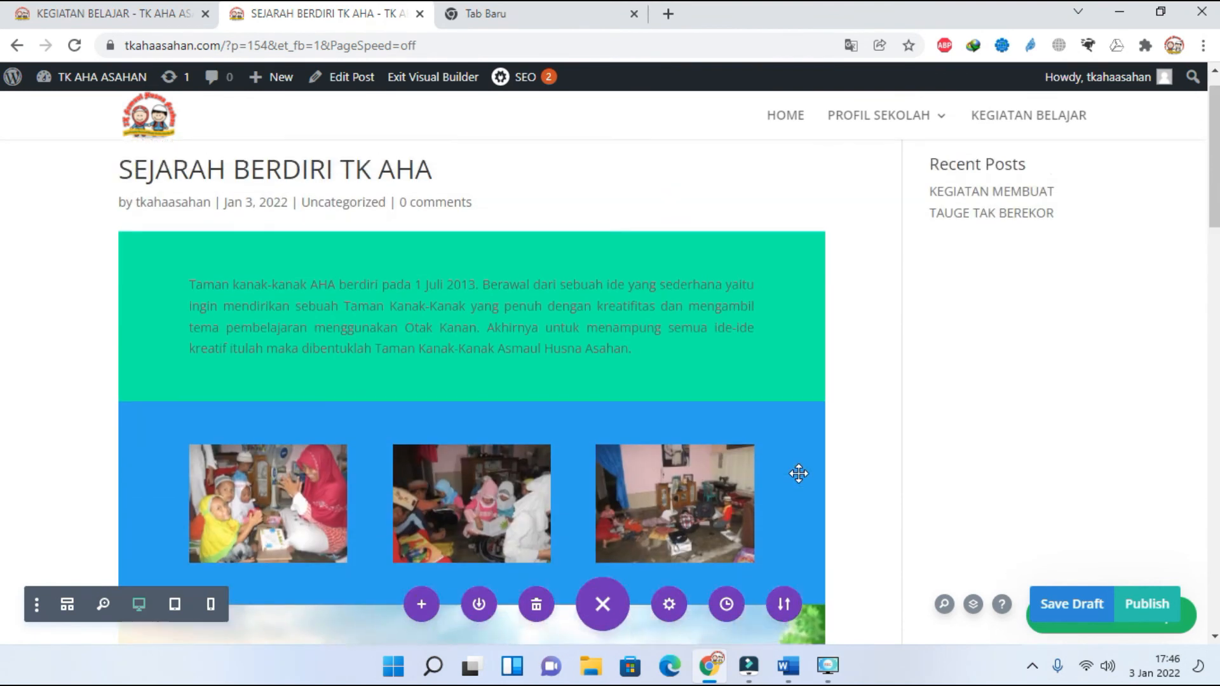
scroll(799, 474, "up", 1)
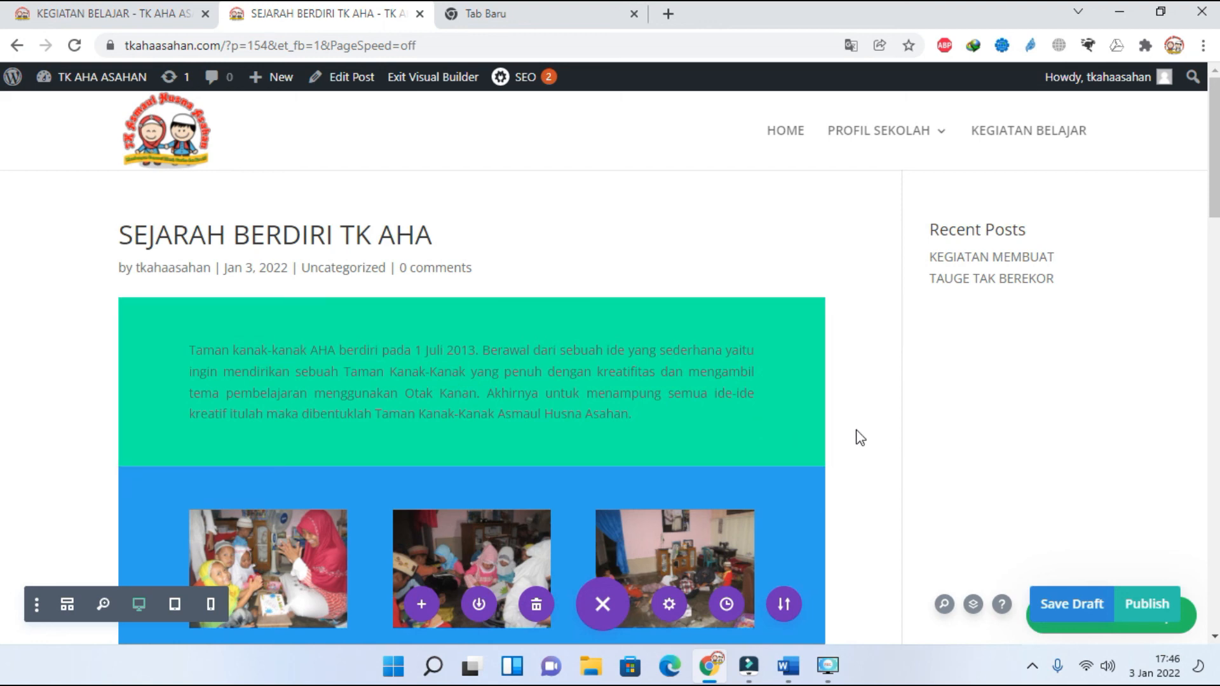
scroll(856, 435, "down", 6)
scroll(859, 442, "down", 10)
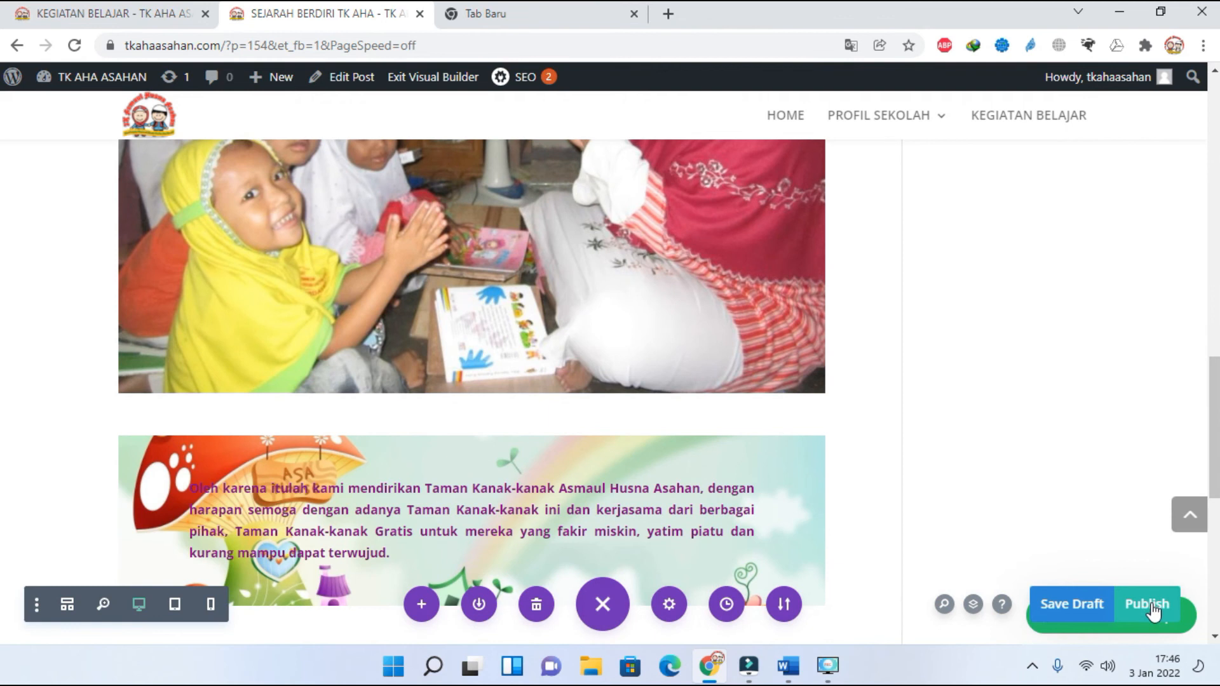
left_click(1155, 609)
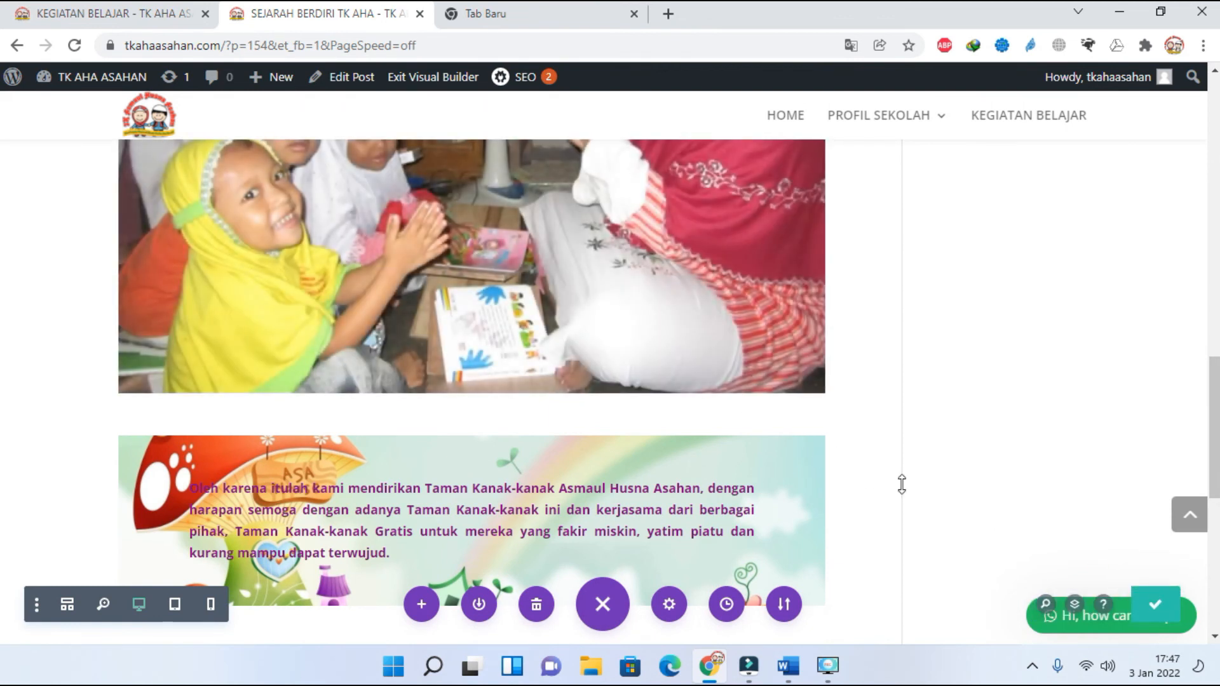
Step: Go to the dashboard's list of all posts and open "SEJARAH BERDIRI TK AHA" for editing
mouse_move(263, 89)
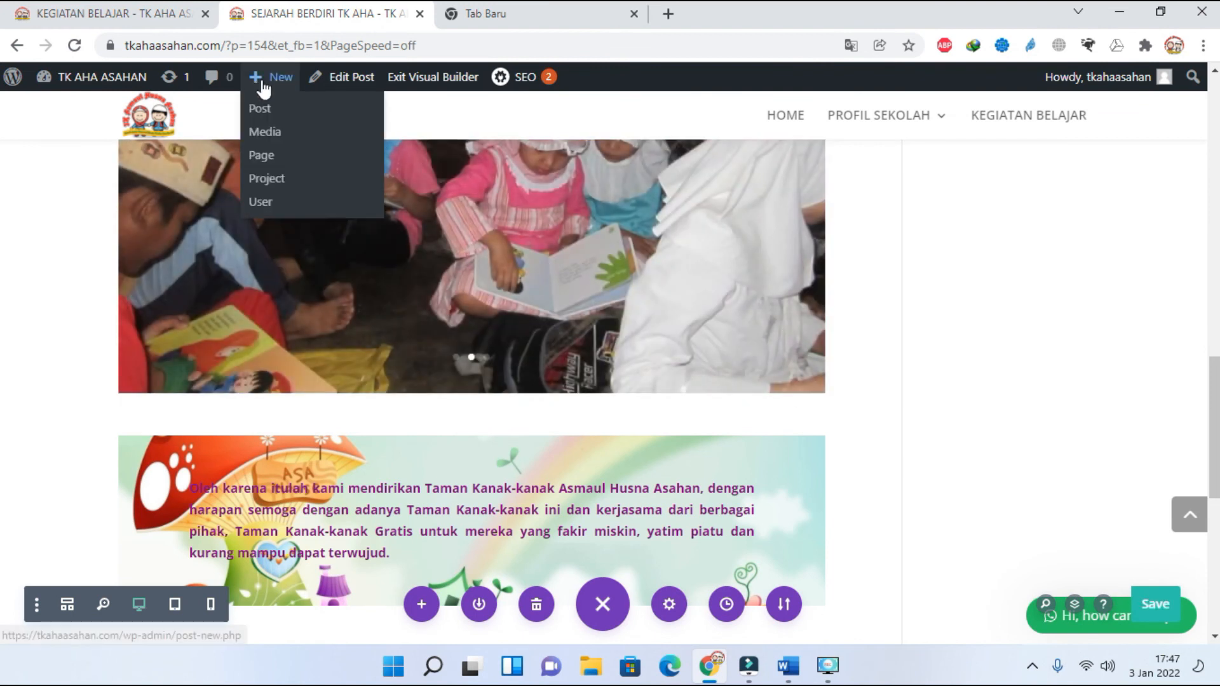
mouse_move(116, 95)
left_click(81, 113)
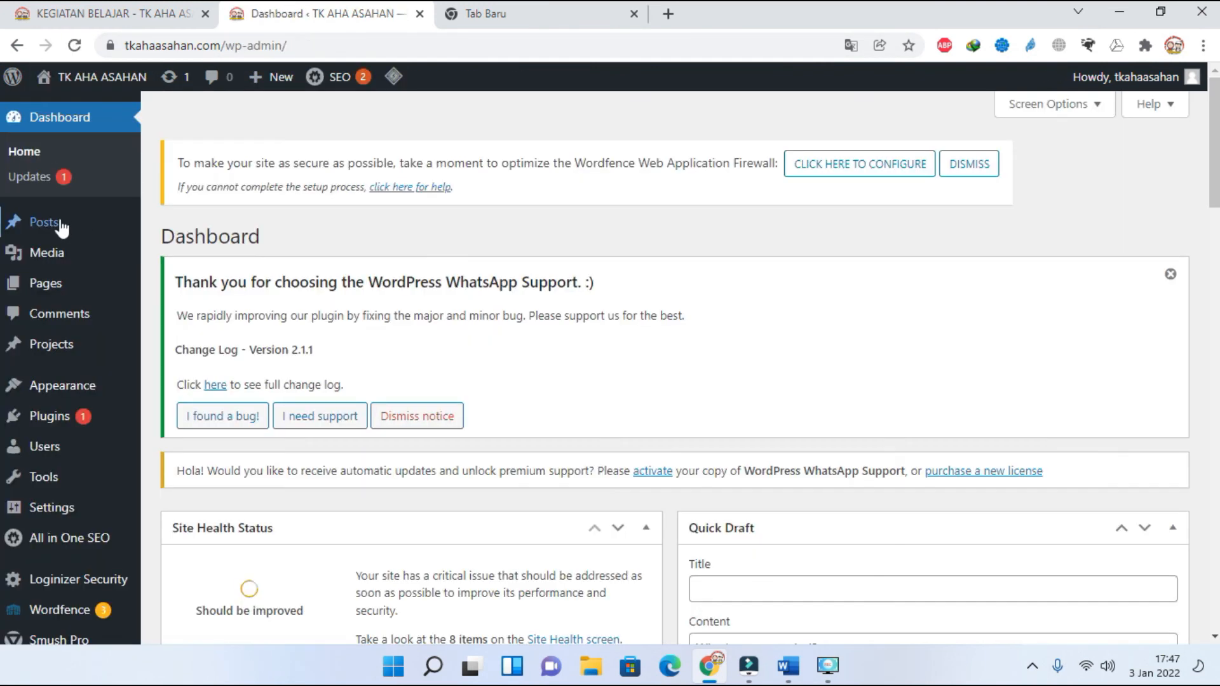
mouse_move(43, 229)
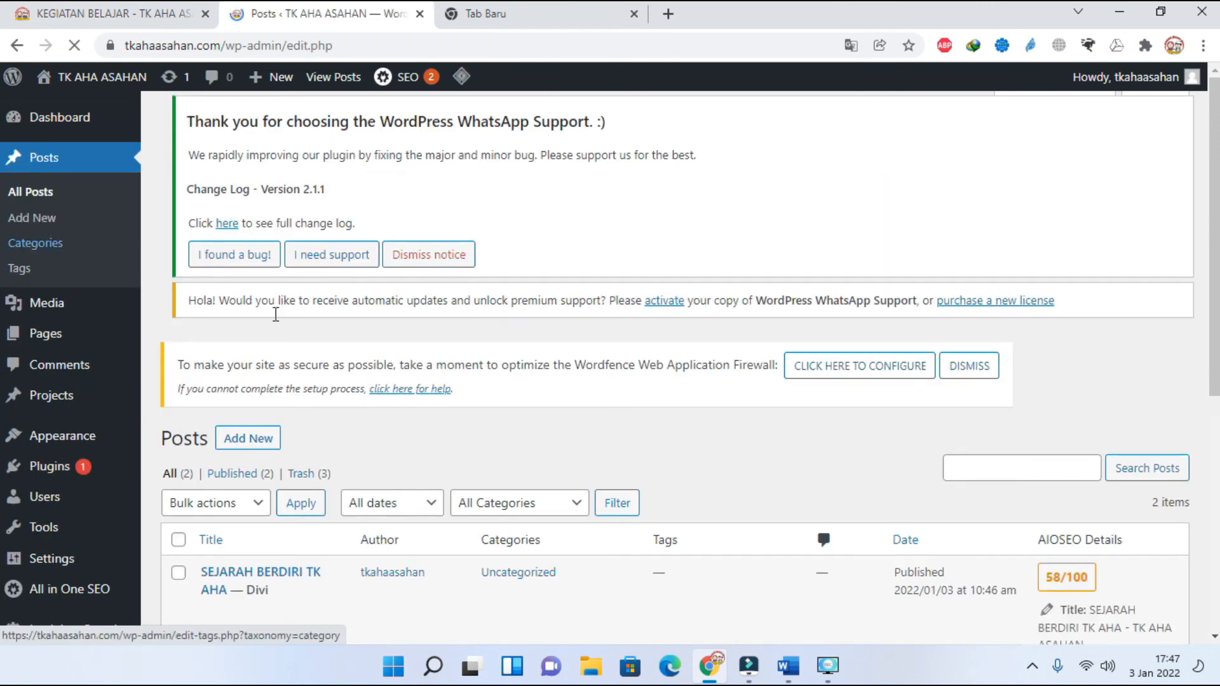
scroll(381, 356, "down", 4)
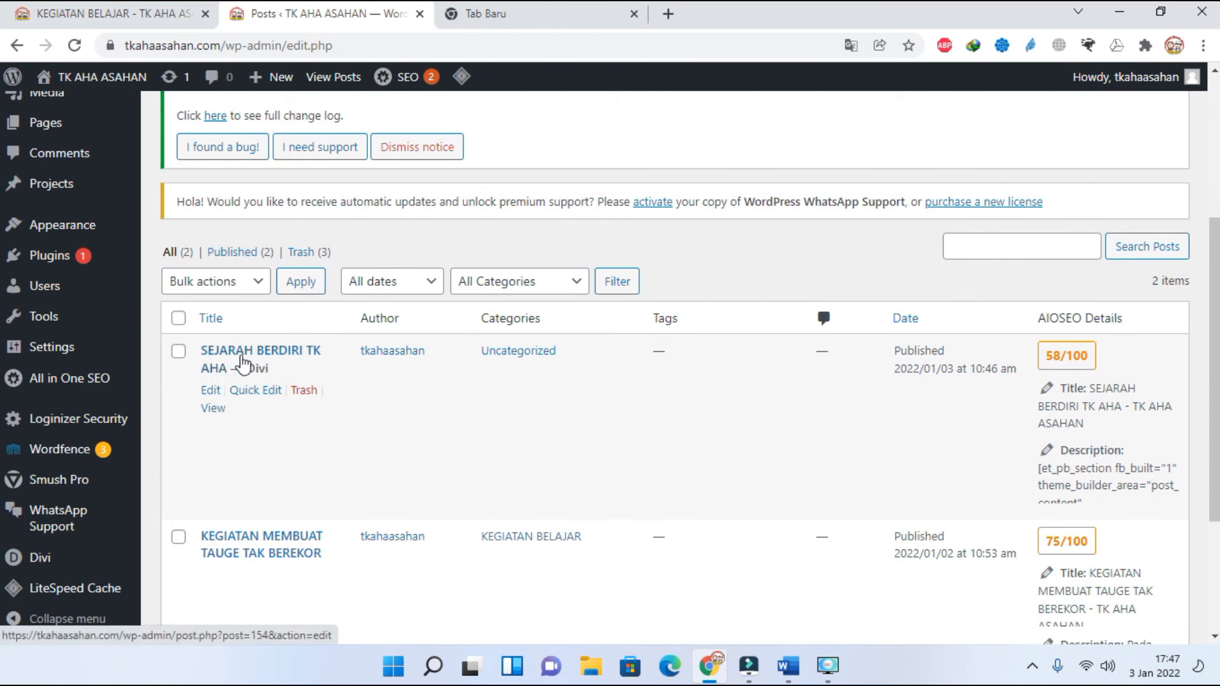
left_click(211, 390)
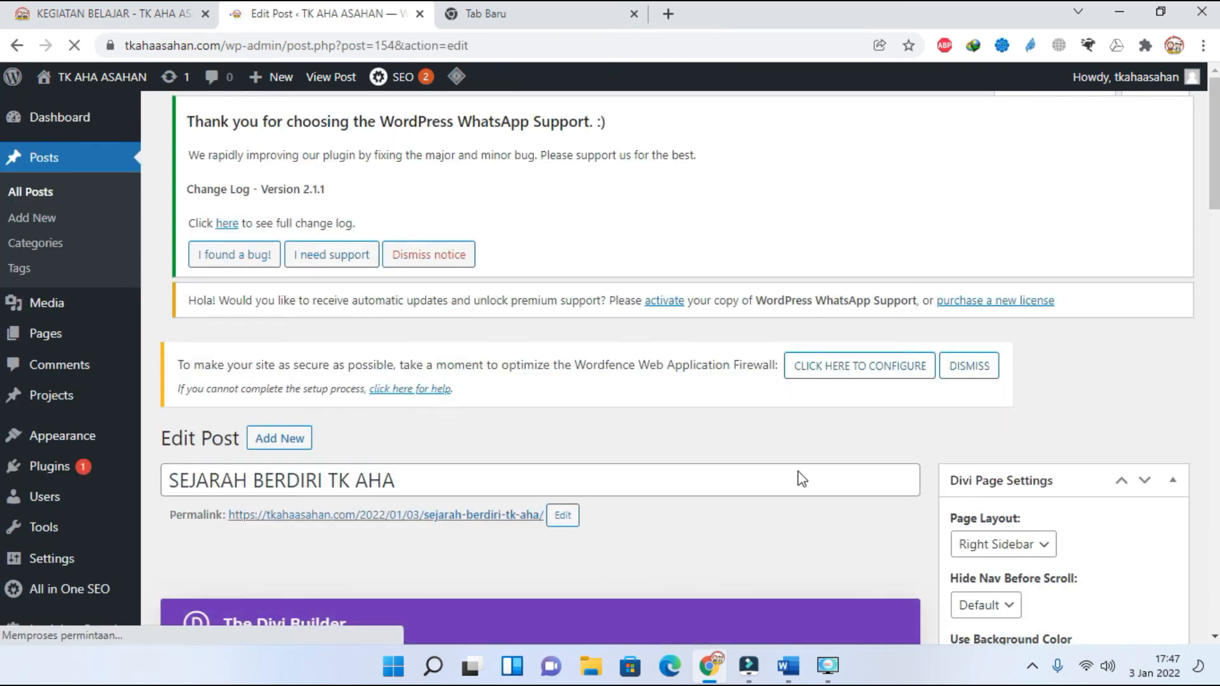
Step: Set the post's page layout to No Sidebar in the Divi page settings
scroll(1048, 336, "down", 3)
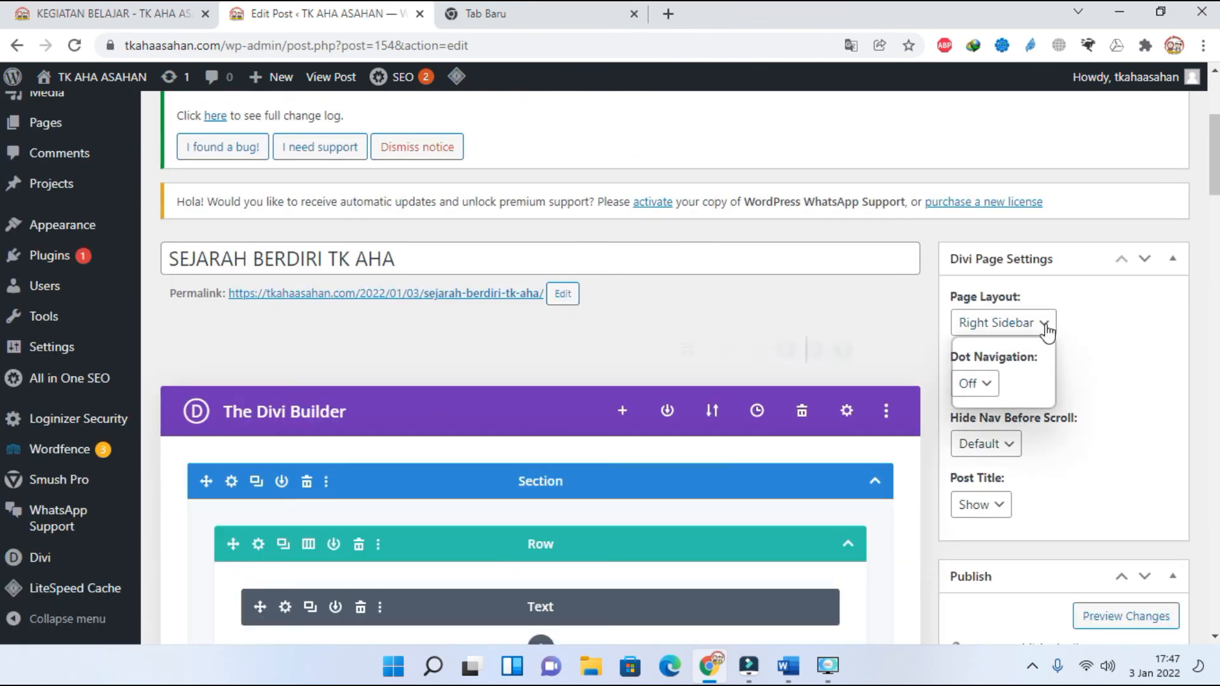
left_click(1045, 326)
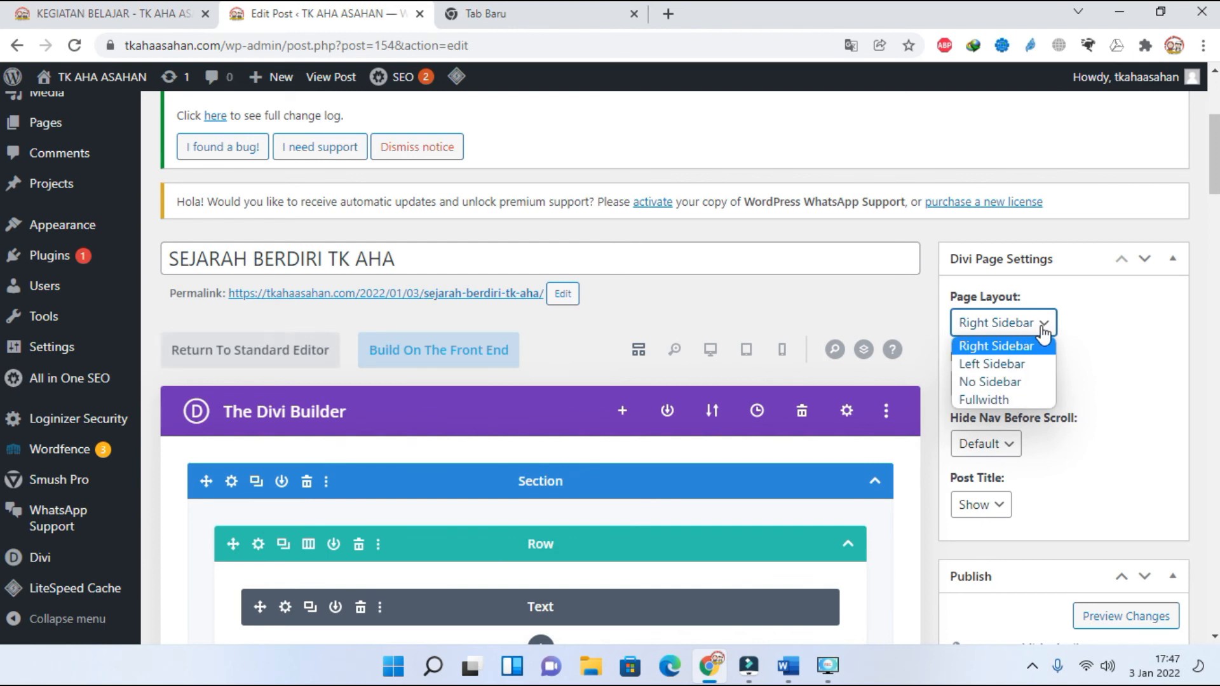
left_click(992, 385)
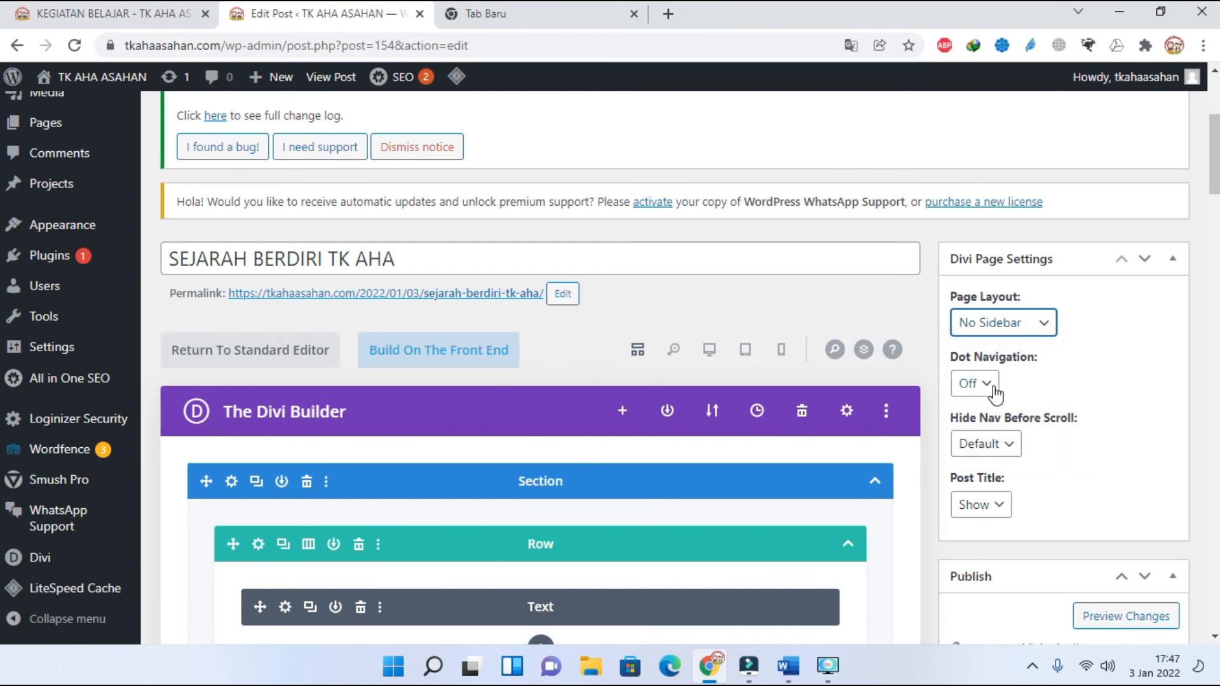
Step: Set the photo of the teacher in a red headscarf clapping with the children as the post's featured image
scroll(1060, 391, "down", 10)
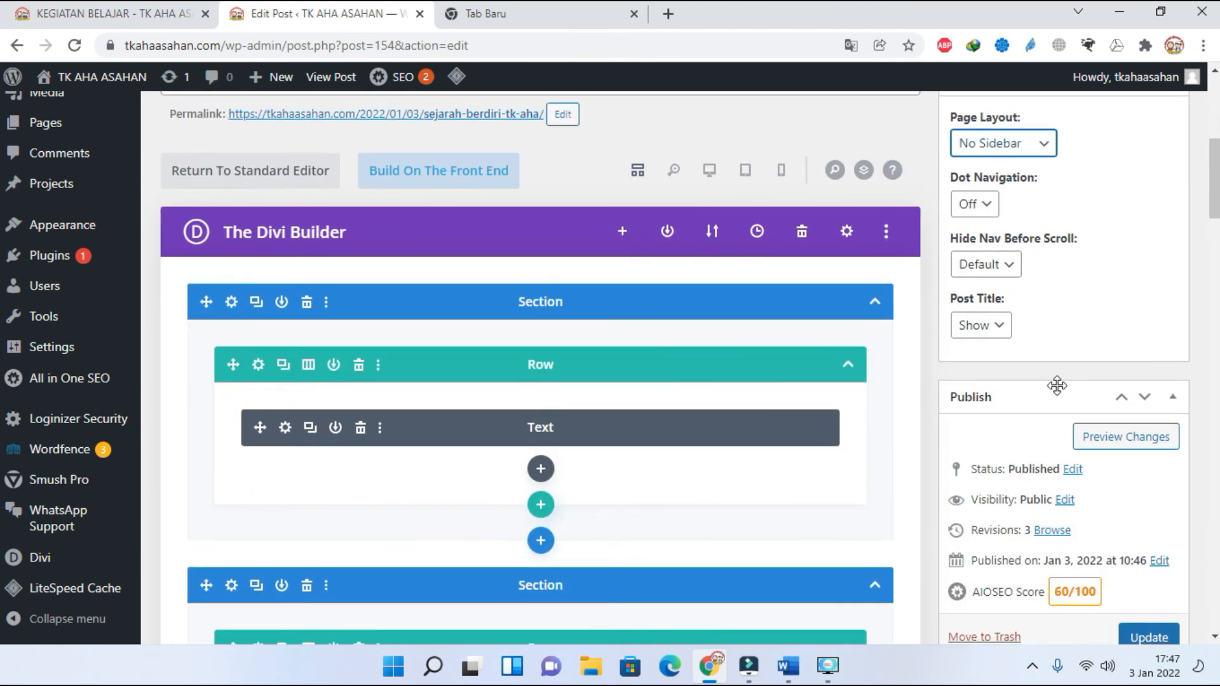
scroll(1057, 385, "down", 6)
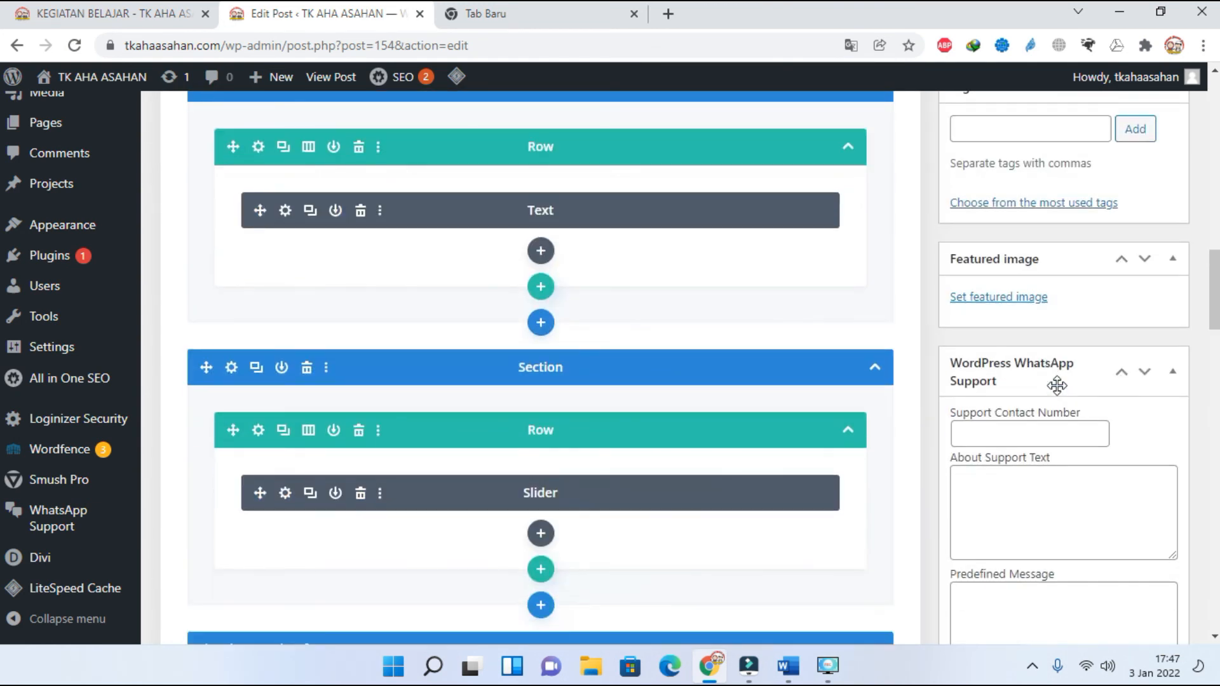
left_click(1000, 299)
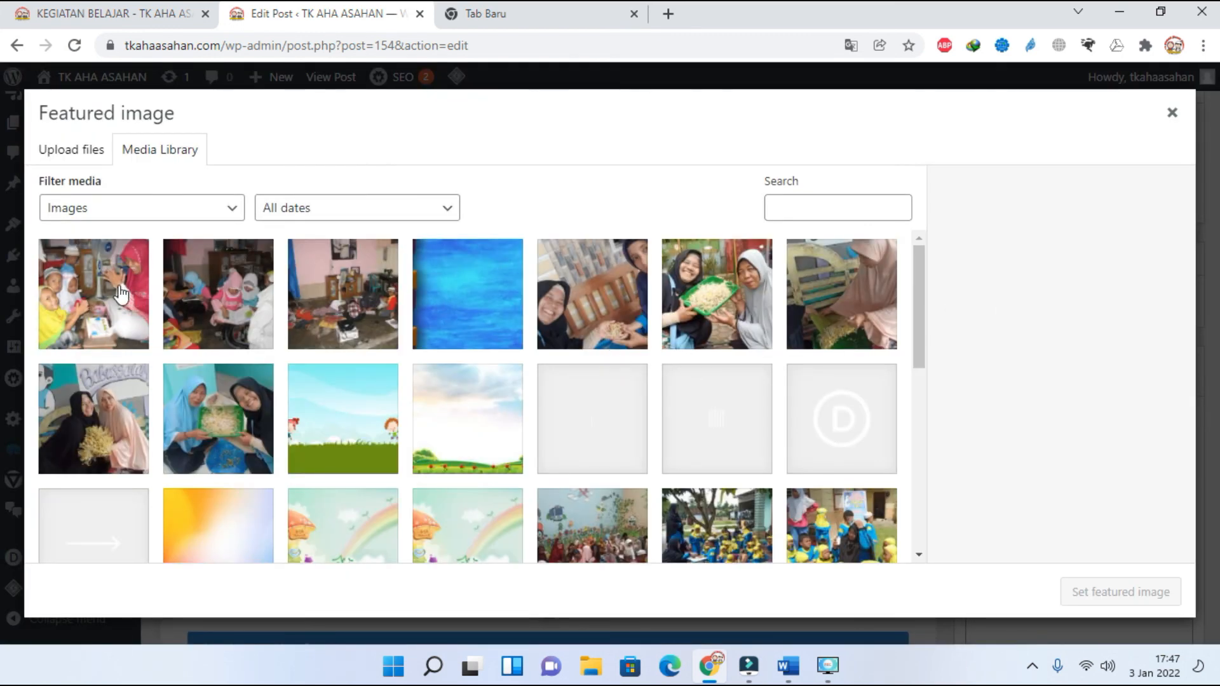
left_click(120, 294)
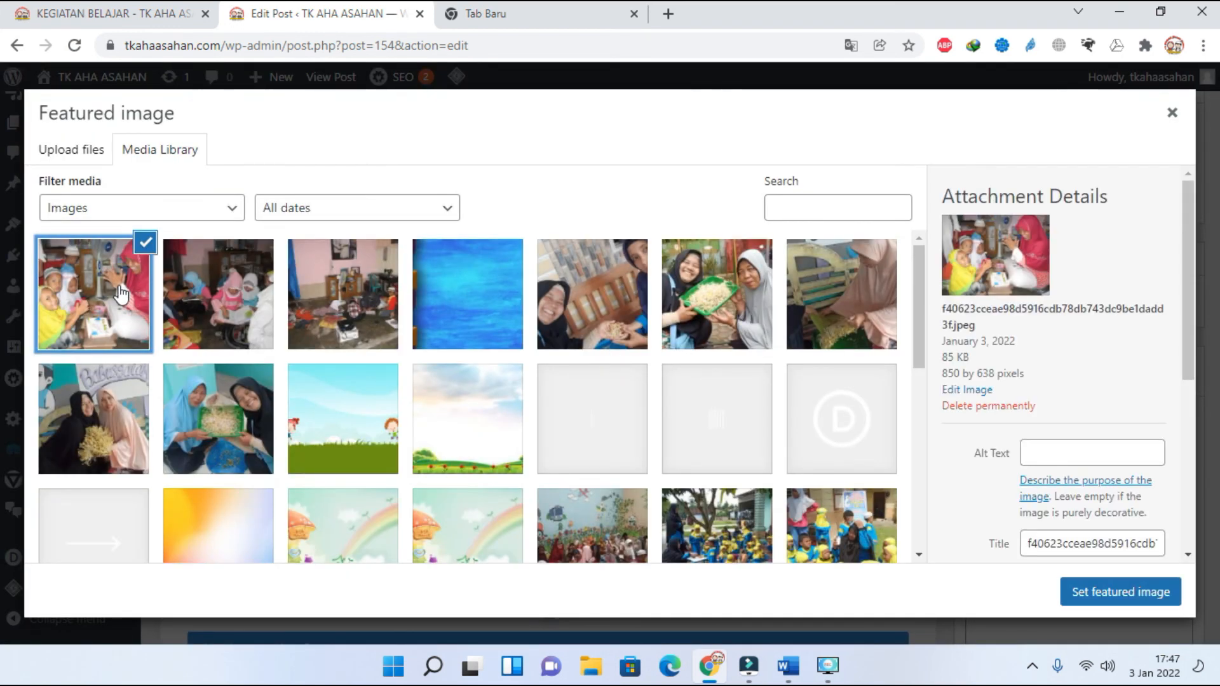
left_click(1120, 595)
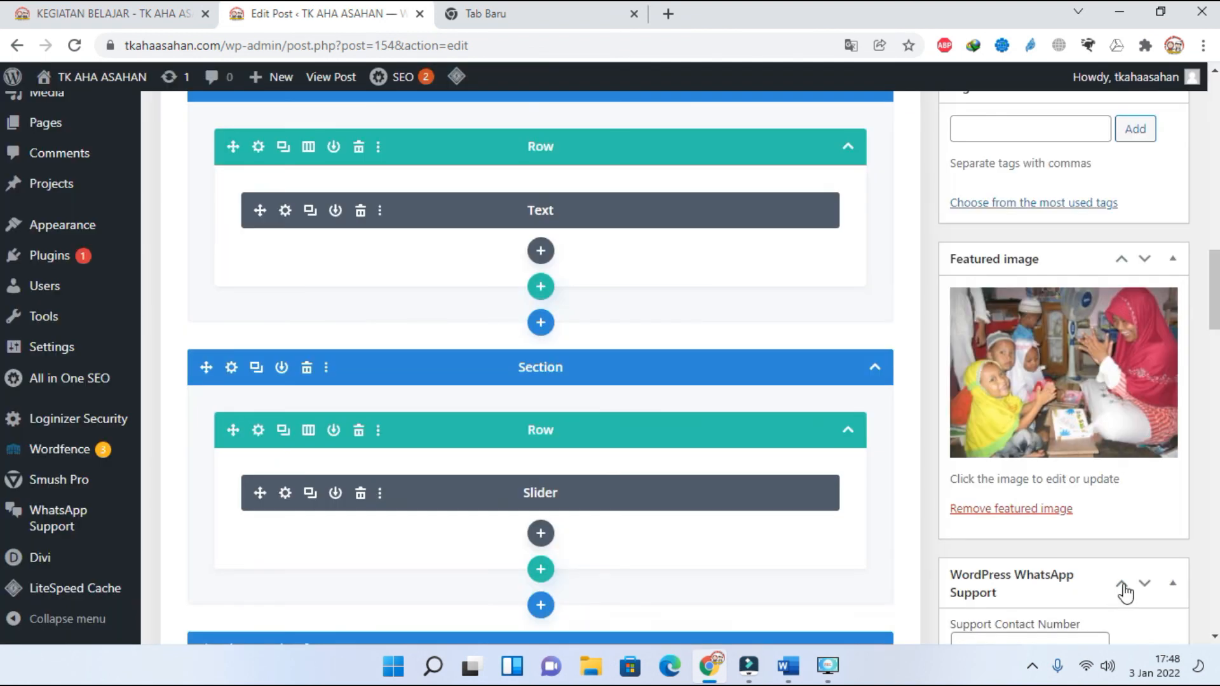
Step: Update the "SEJARAH BERDIRI TK AHA" post and open its public page from the permalink
scroll(1125, 592, "up", 10)
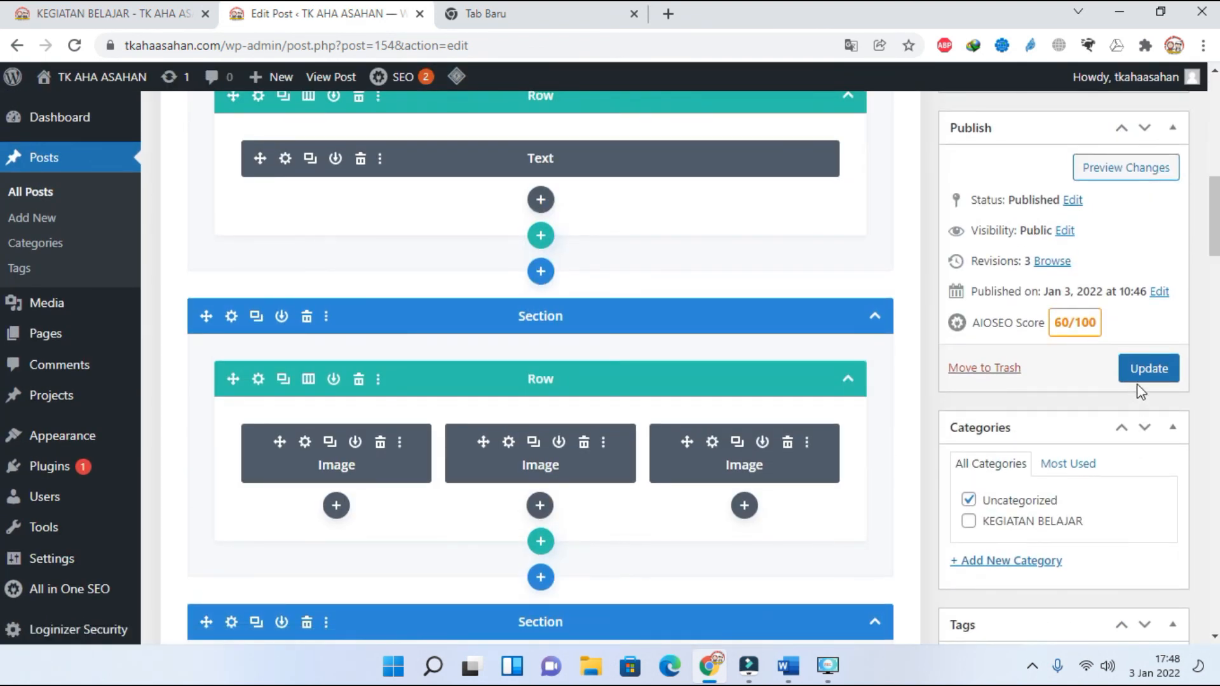
left_click(1145, 380)
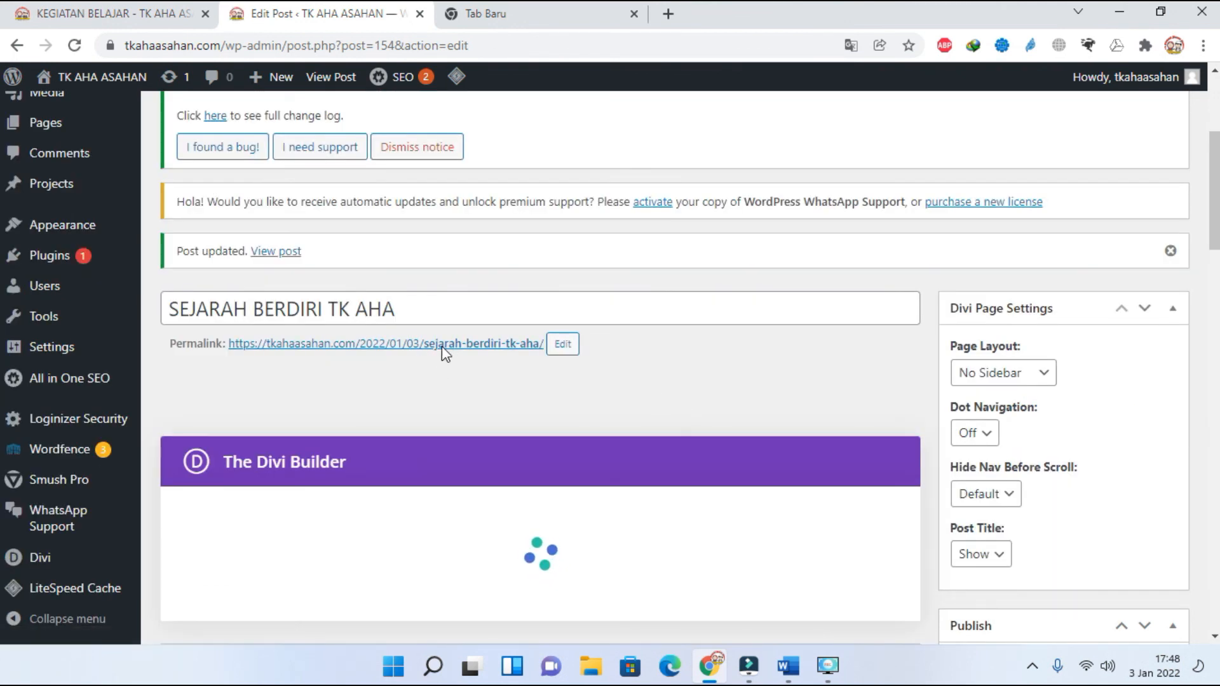
left_click(489, 353)
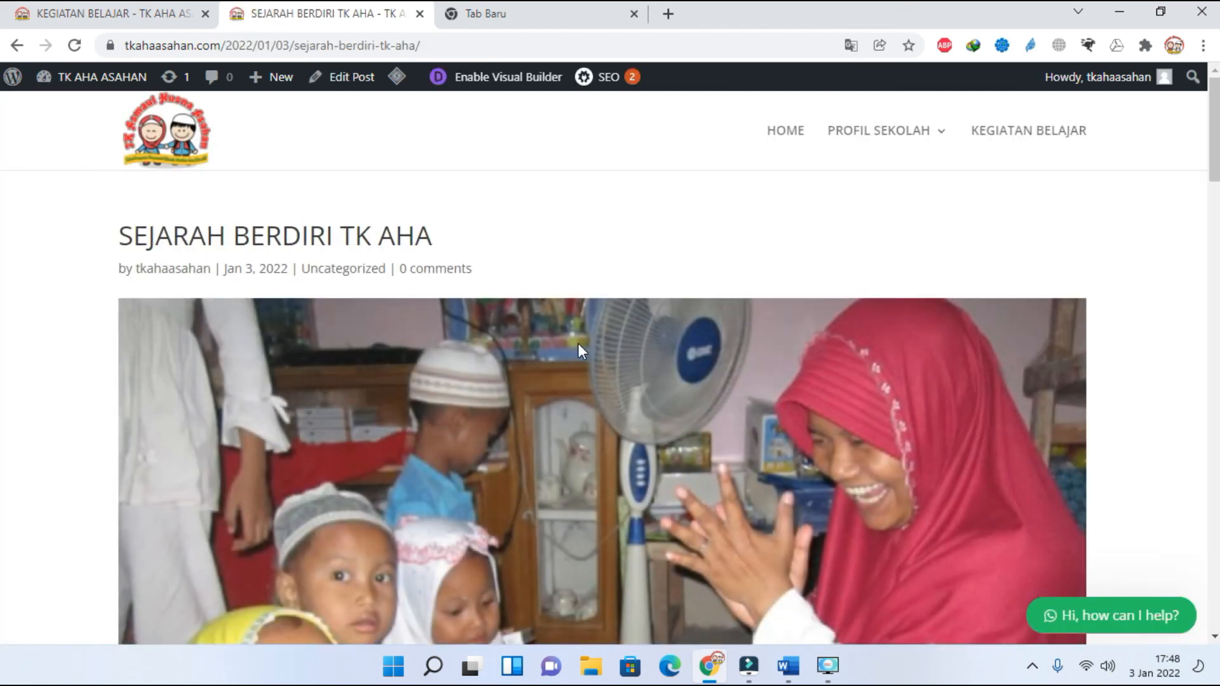
Step: Review the published post over its whole length, including the featured image, text sections, photo row and slider
scroll(579, 343, "down", 10)
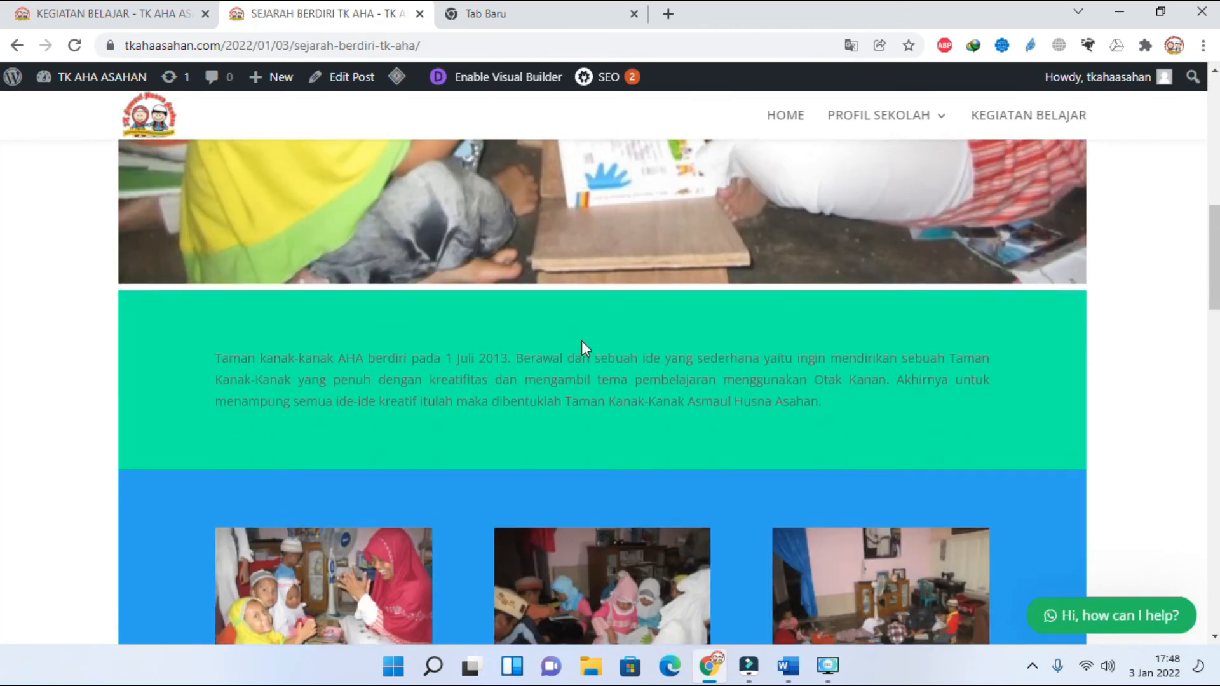
scroll(582, 342, "down", 20)
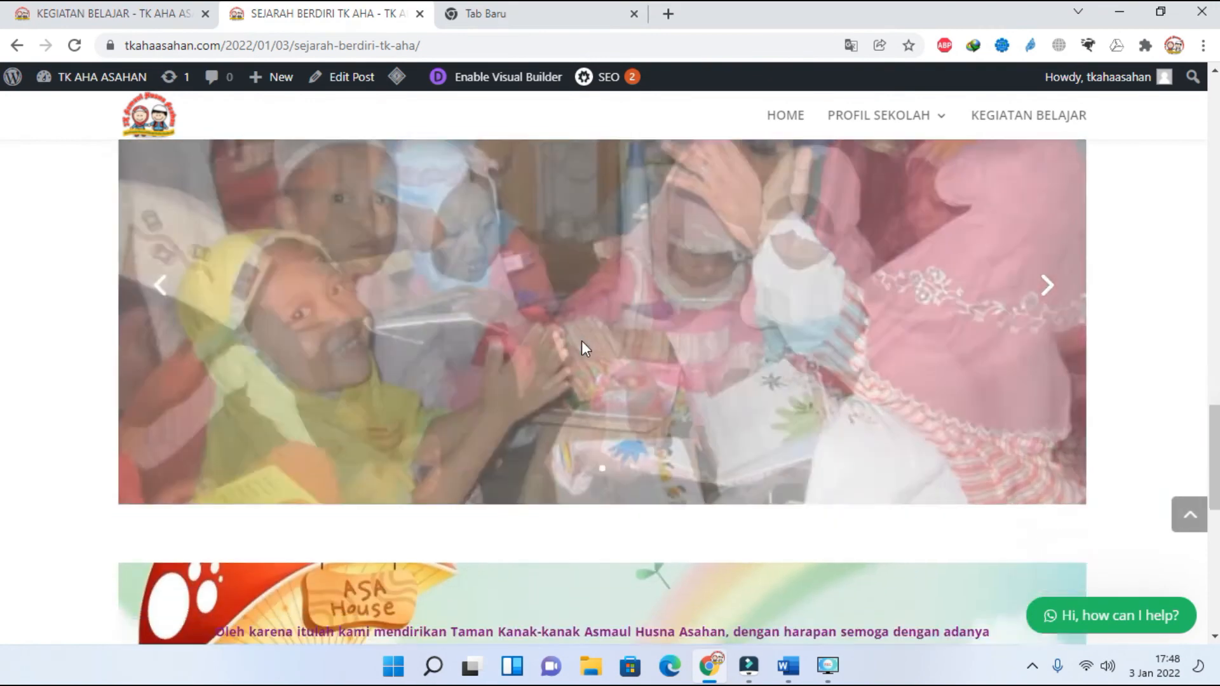
scroll(581, 340, "down", 10)
scroll(581, 340, "up", 15)
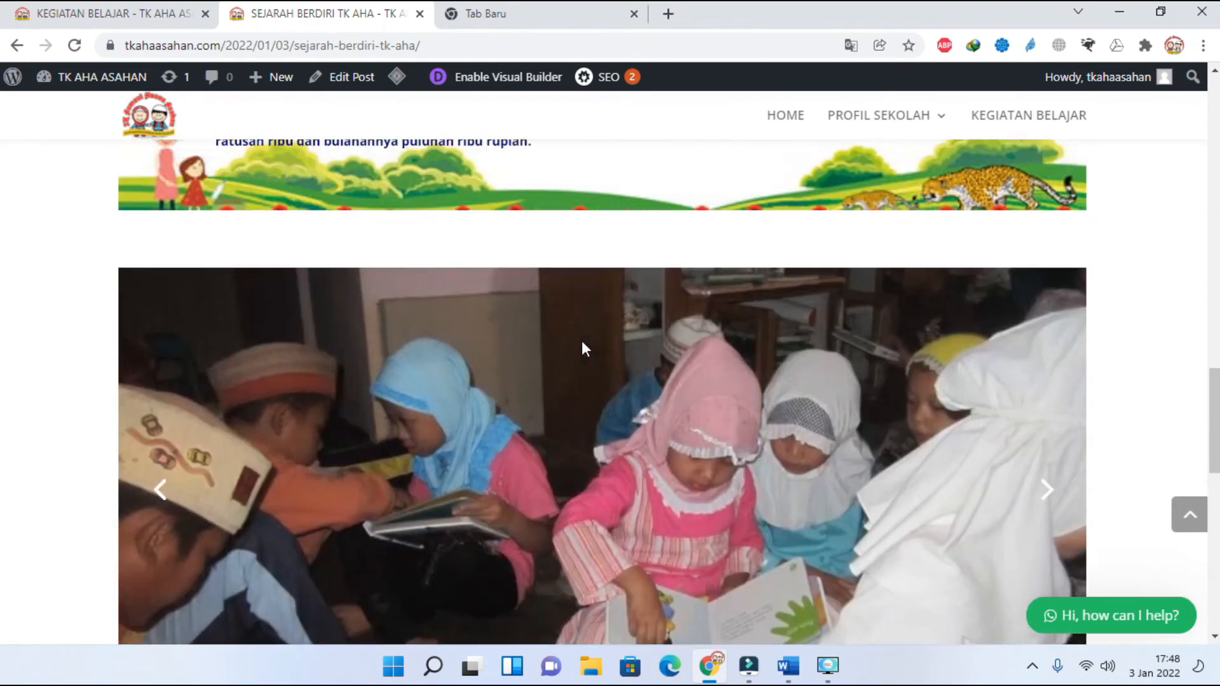
scroll(582, 344, "up", 20)
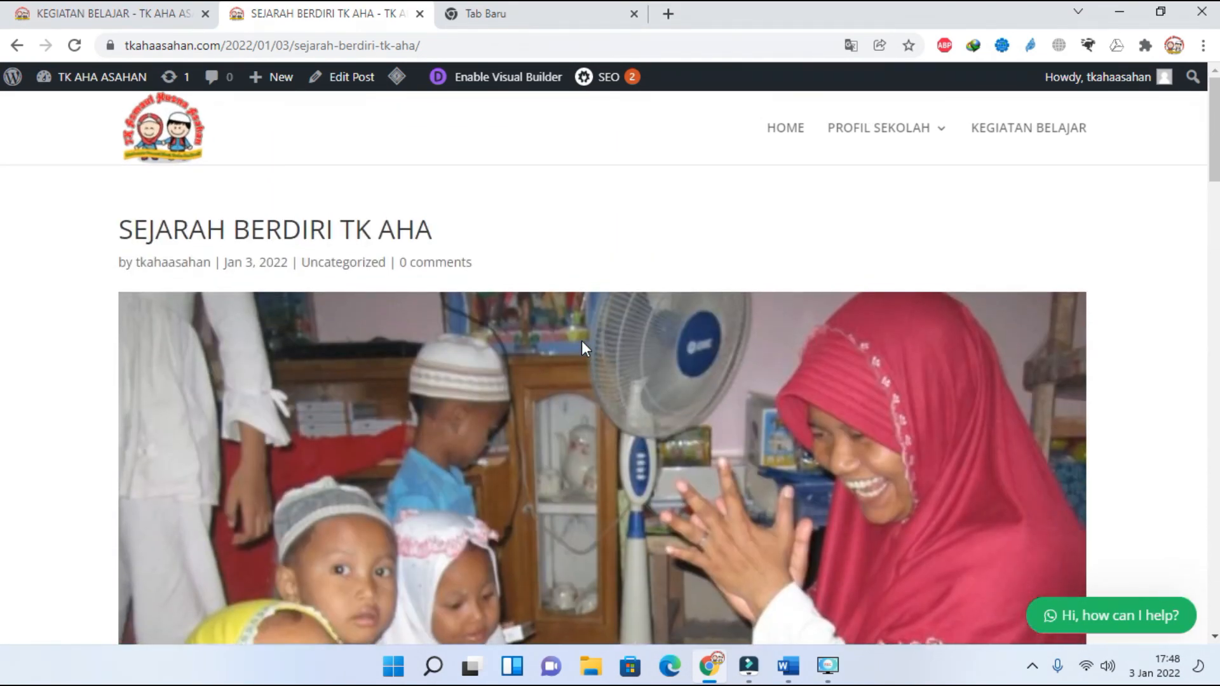
scroll(705, 406, "down", 15)
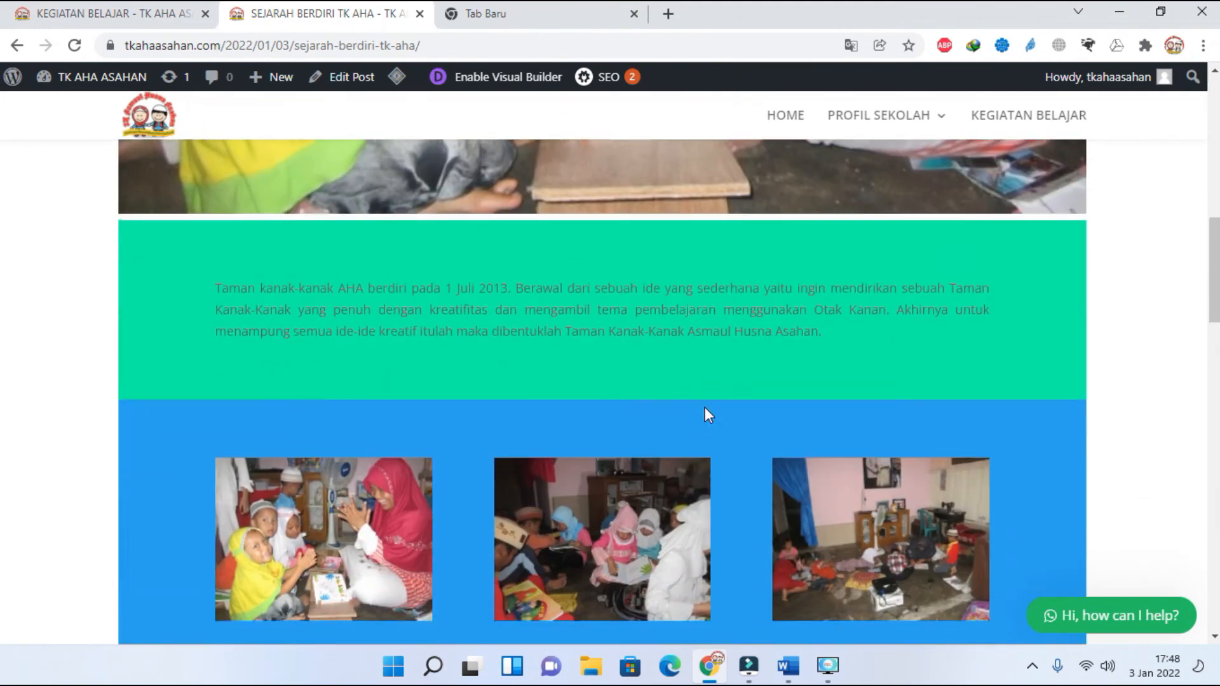
scroll(704, 408, "down", 6)
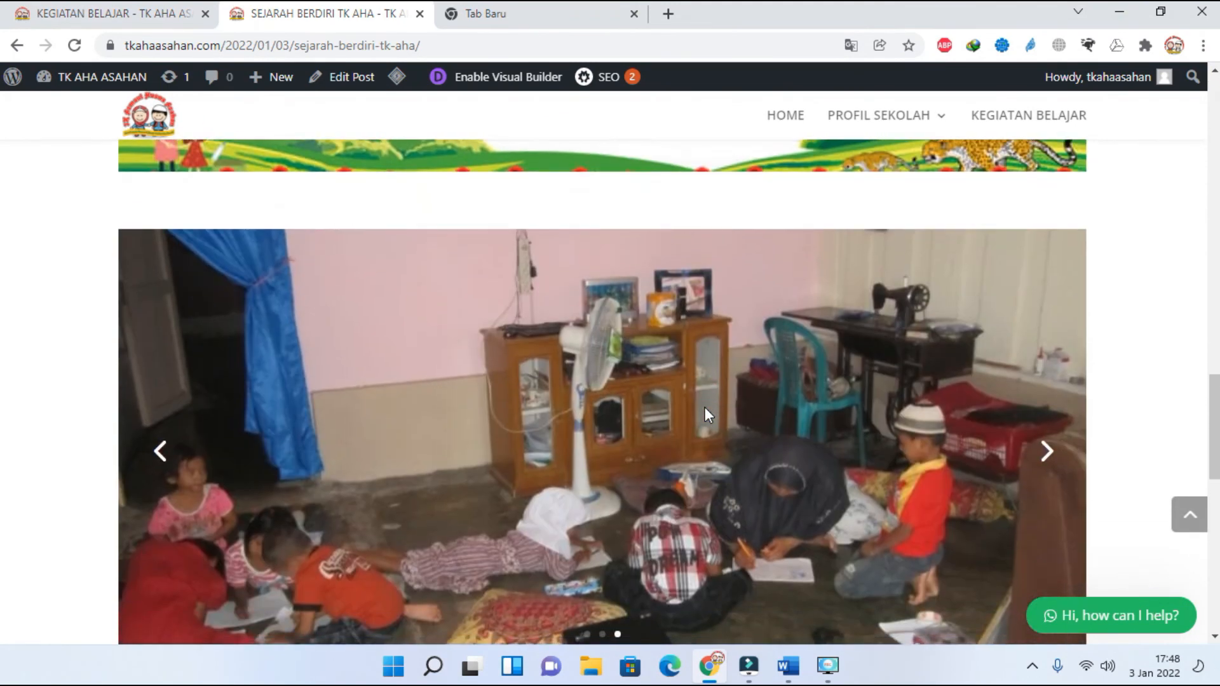
scroll(512, 103, "up", 20)
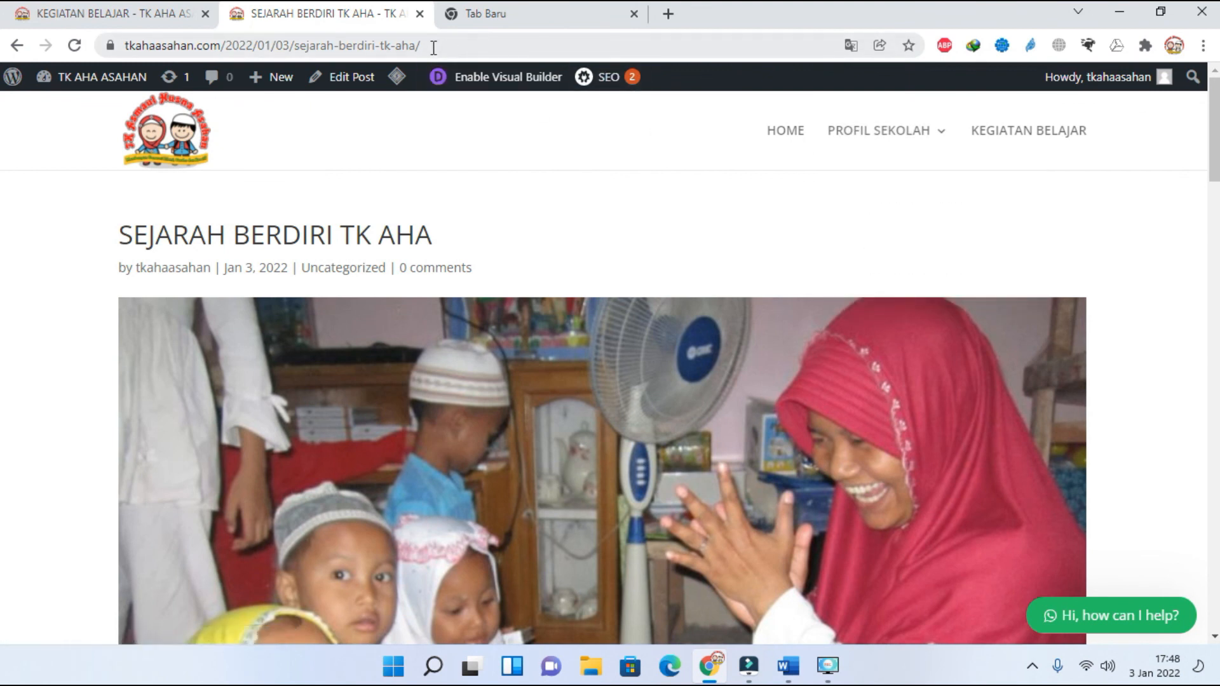
Step: Test the SEJARAH BERDIRI link under PROFIL SEKOLAH in the site navigation, and return to the post
mouse_move(855, 155)
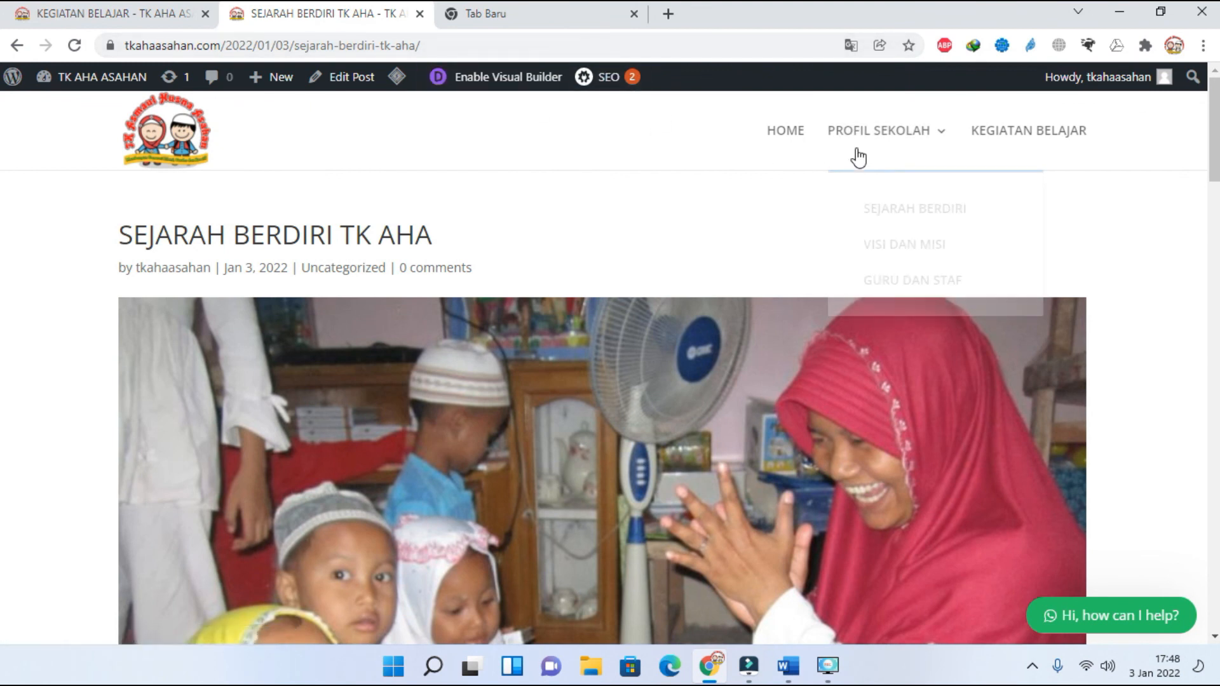
left_click(899, 216)
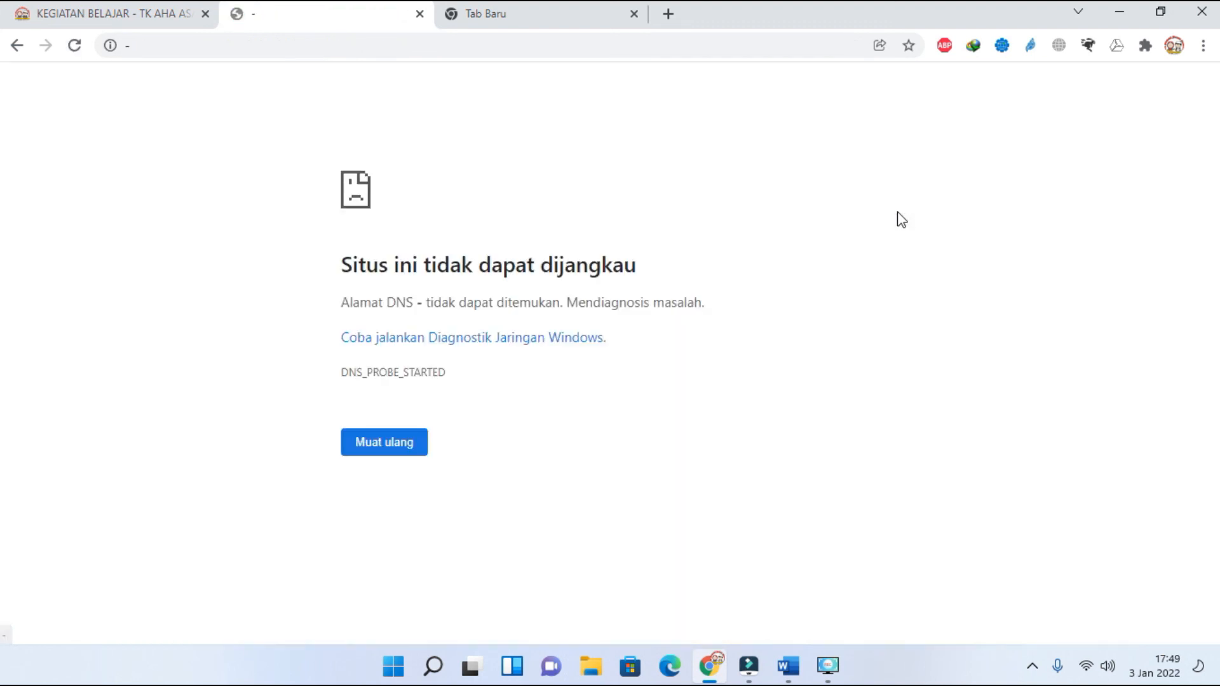
left_click(28, 47)
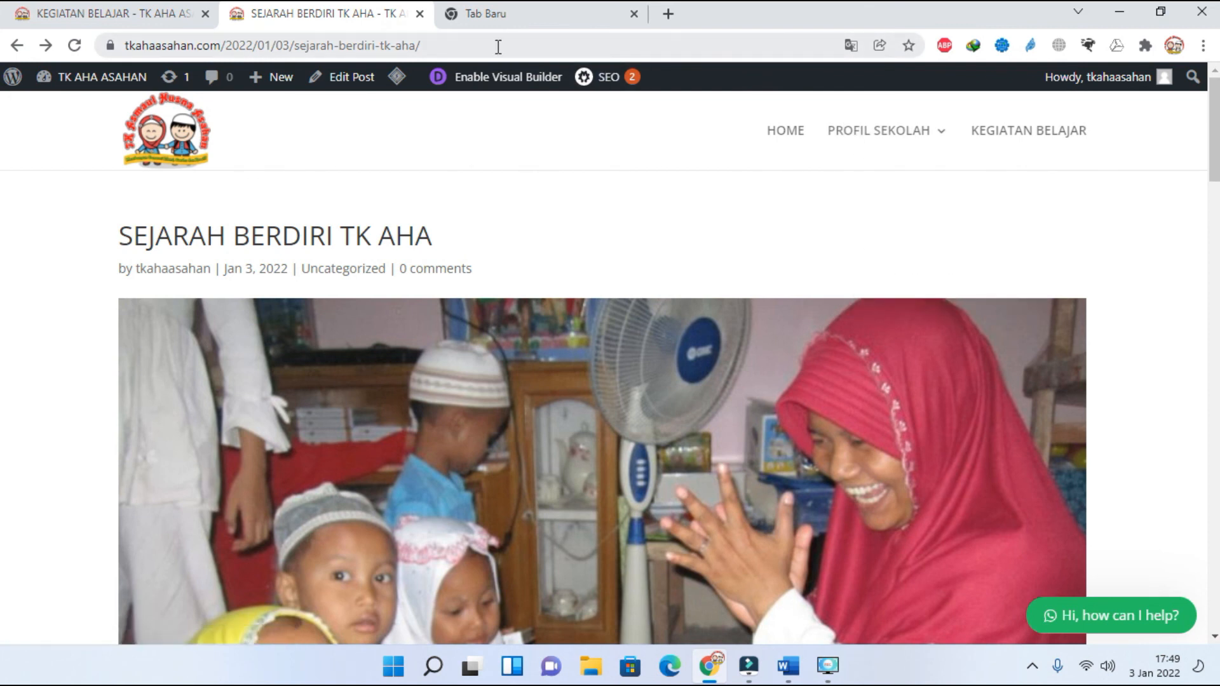
Step: Copy the web address of the published post and go to the site's Menus administration page
left_click(518, 42)
key("ctrl+c")
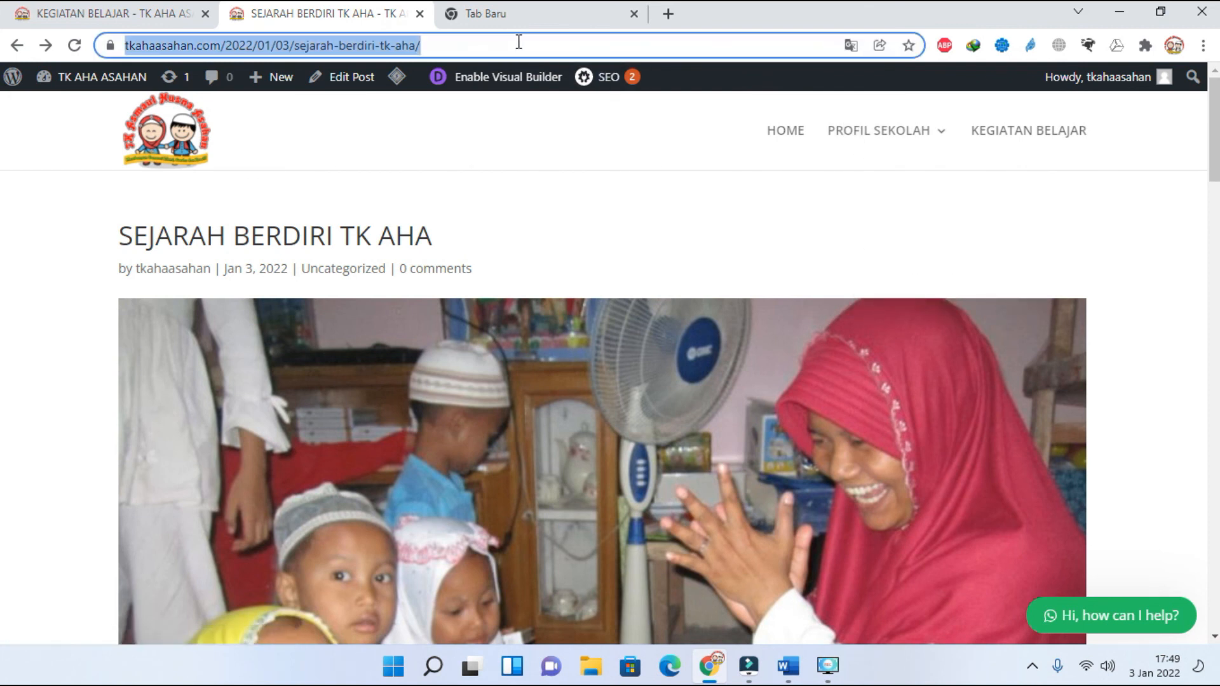
right_click(389, 47)
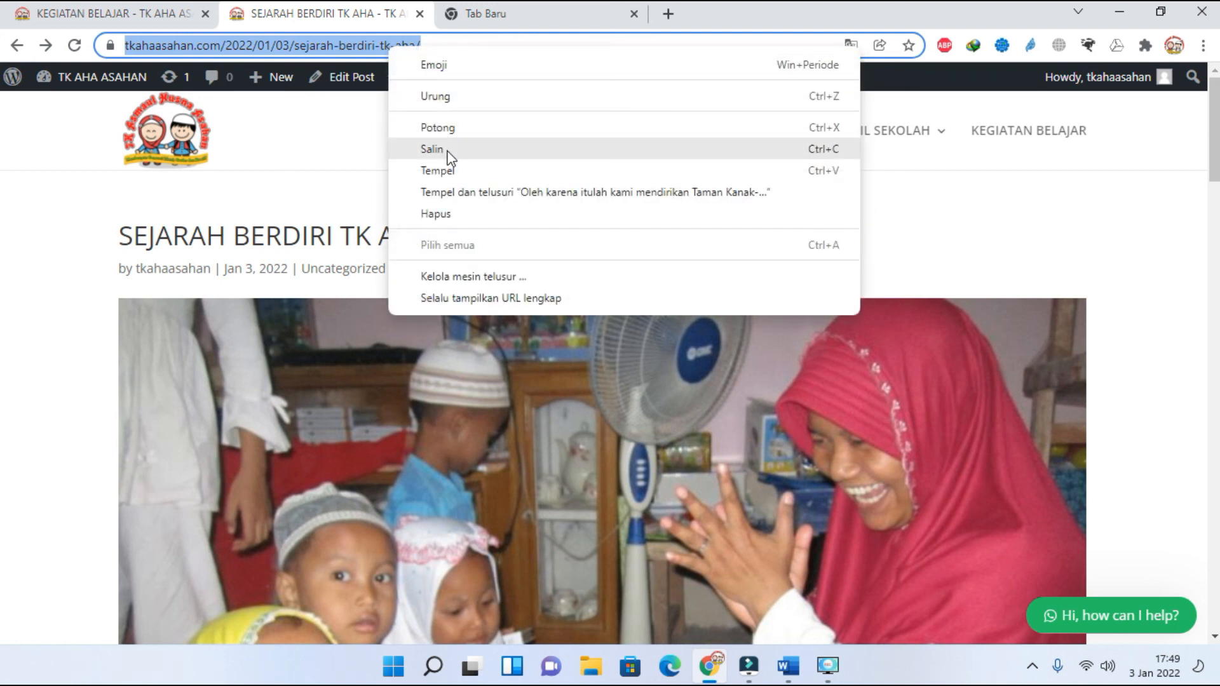
left_click(432, 150)
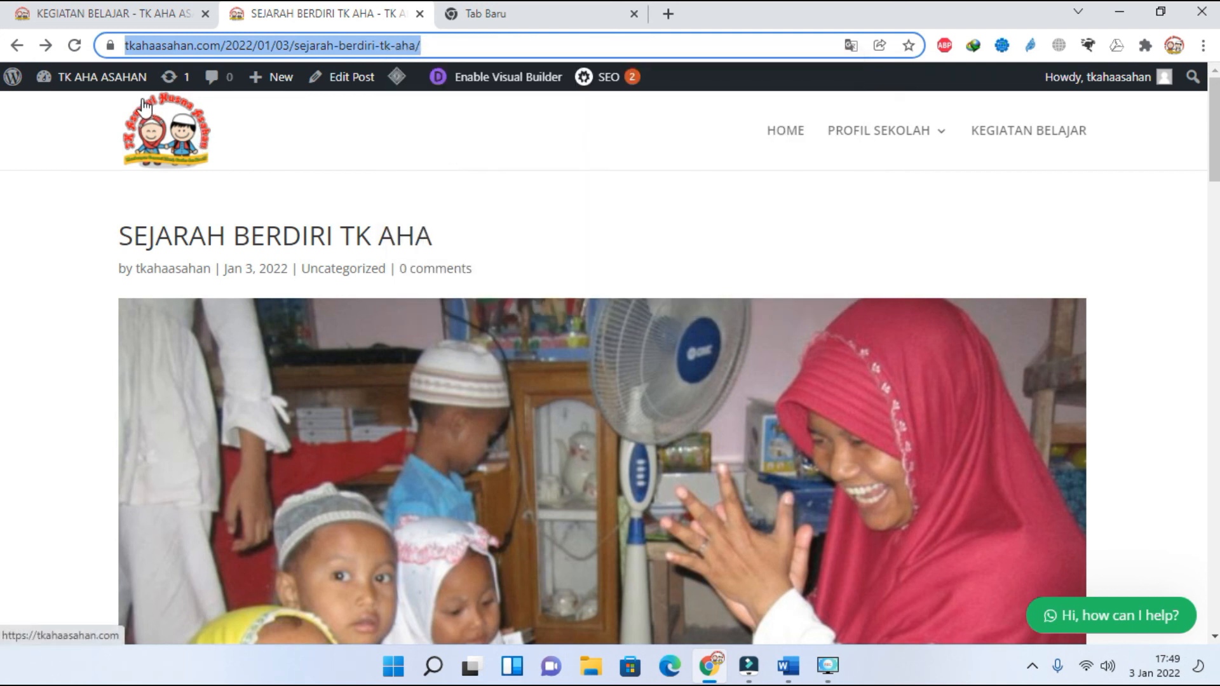
mouse_move(98, 78)
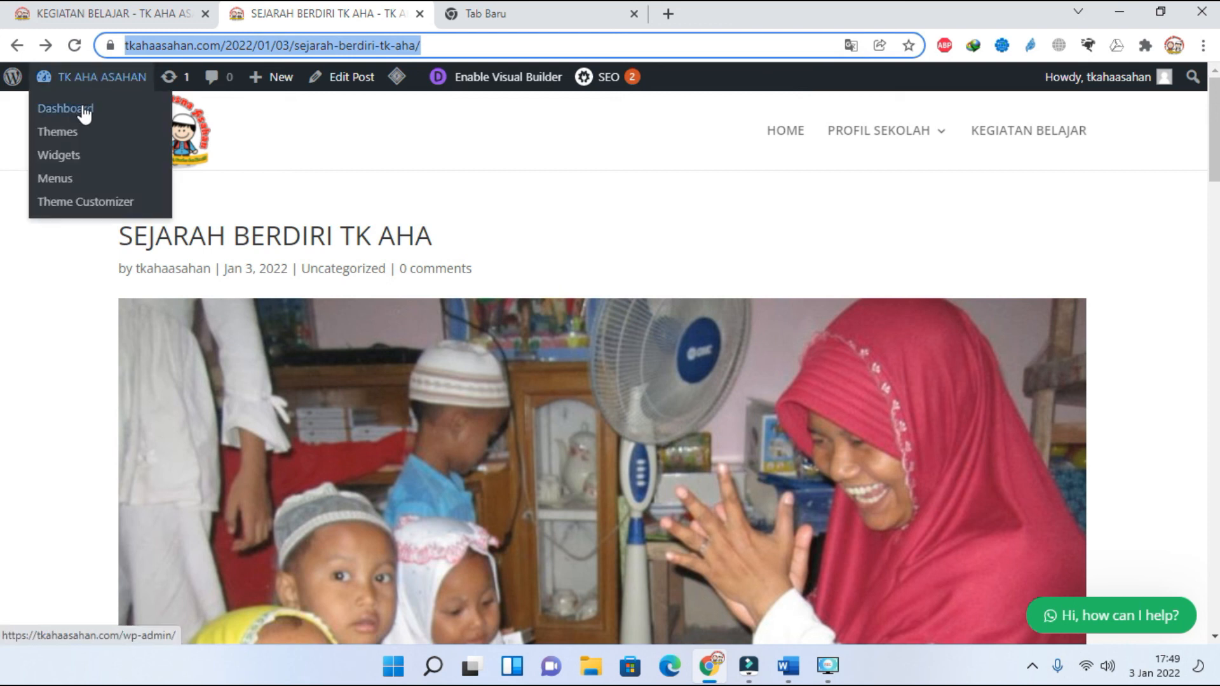
left_click(62, 186)
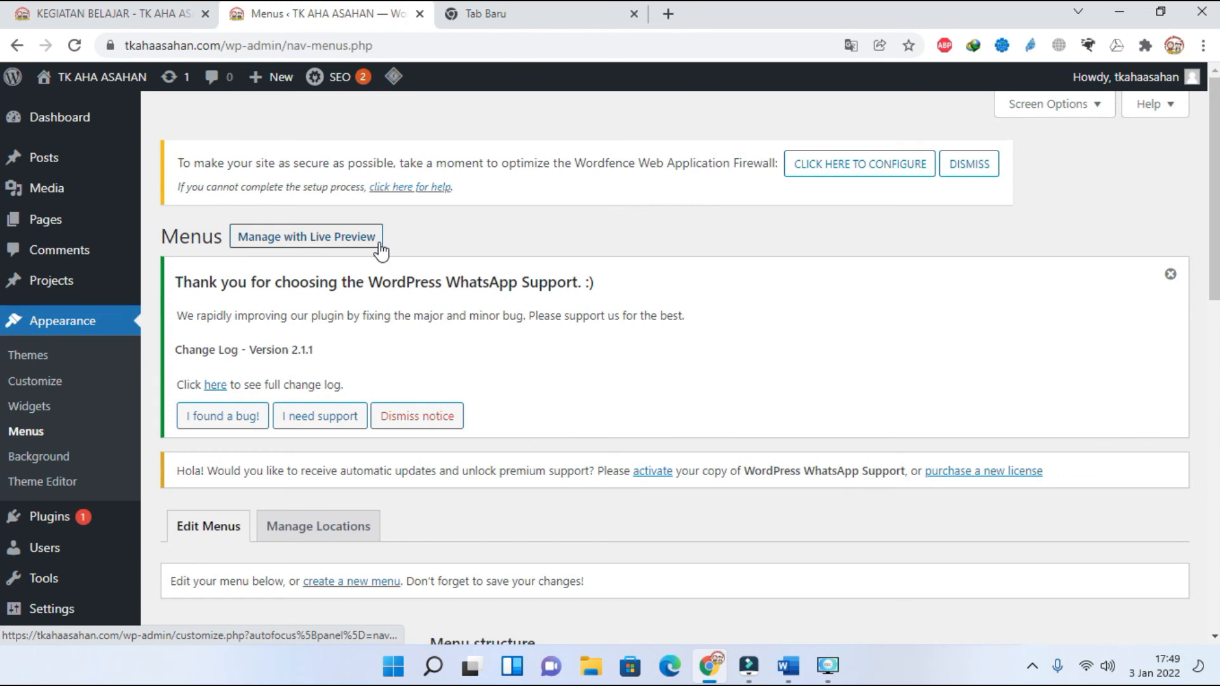
Step: Replace the URL of the SEJARAH BERDIRI sub item with the copied post address and save the menu
scroll(381, 251, "down", 10)
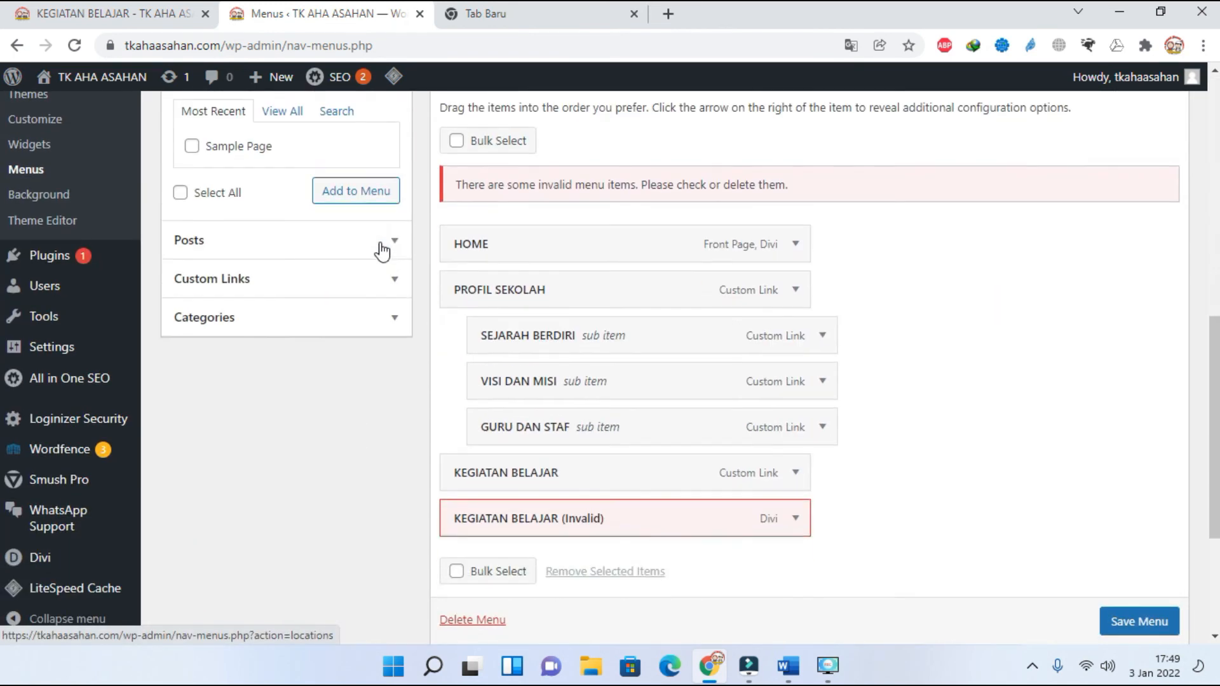
scroll(381, 251, "down", 1)
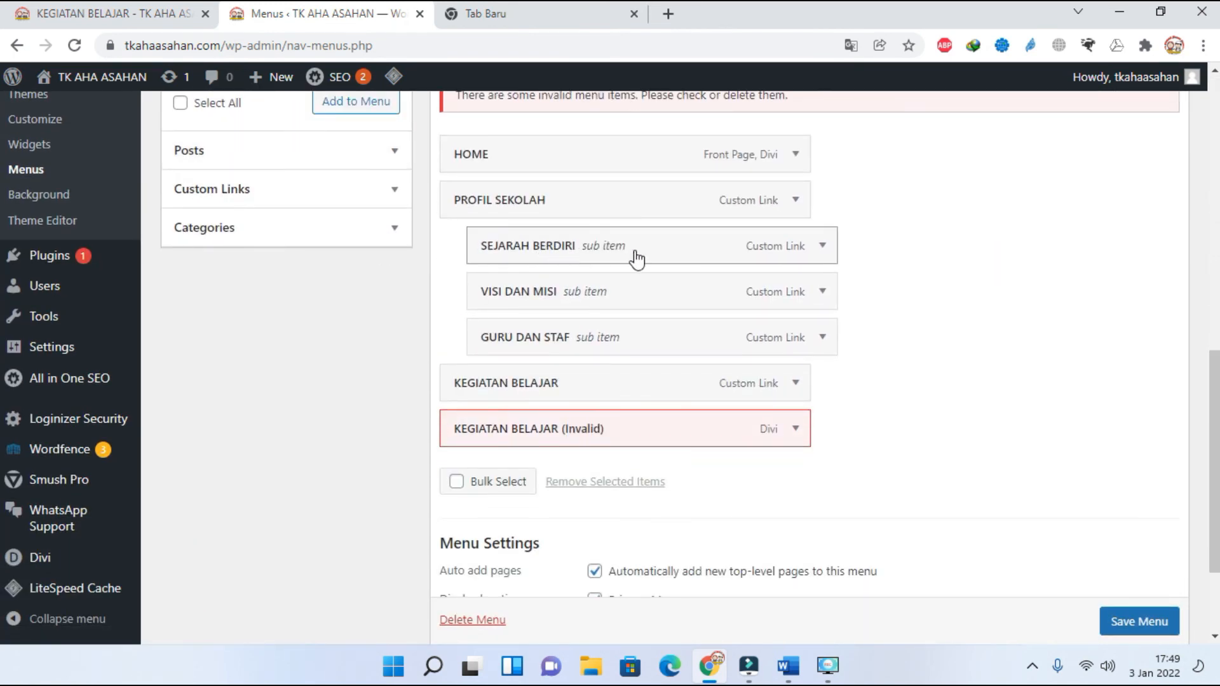
left_click(824, 253)
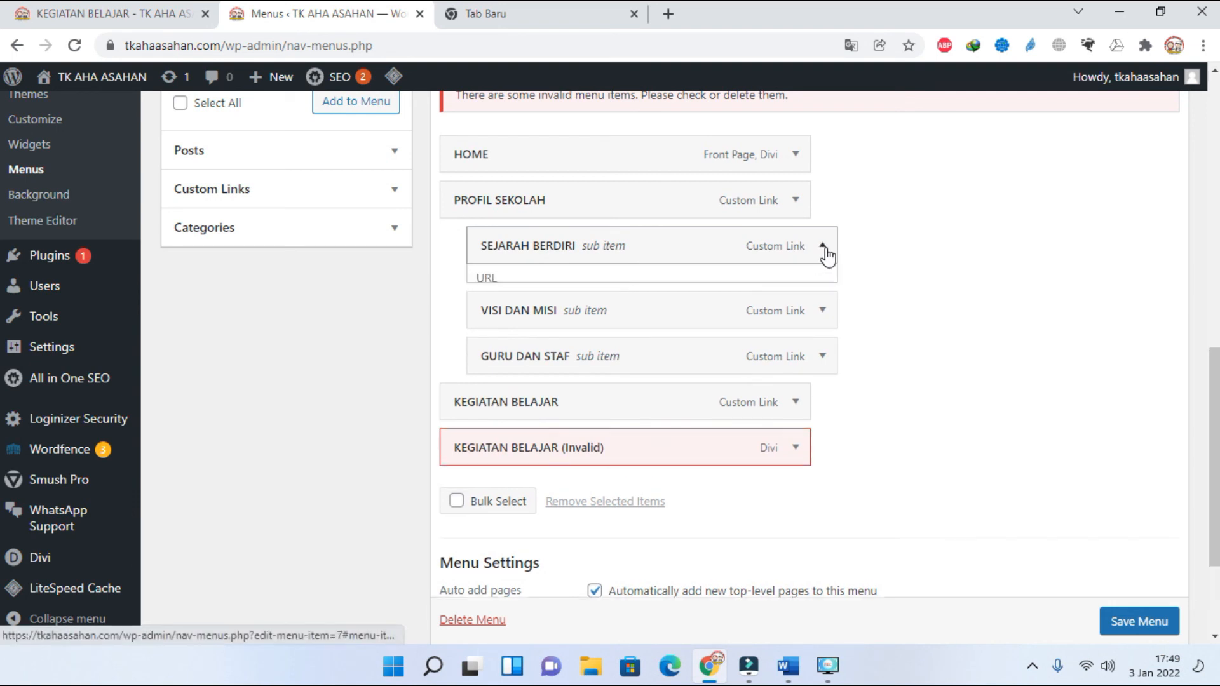
left_click_drag(588, 306, 470, 308)
right_click(512, 301)
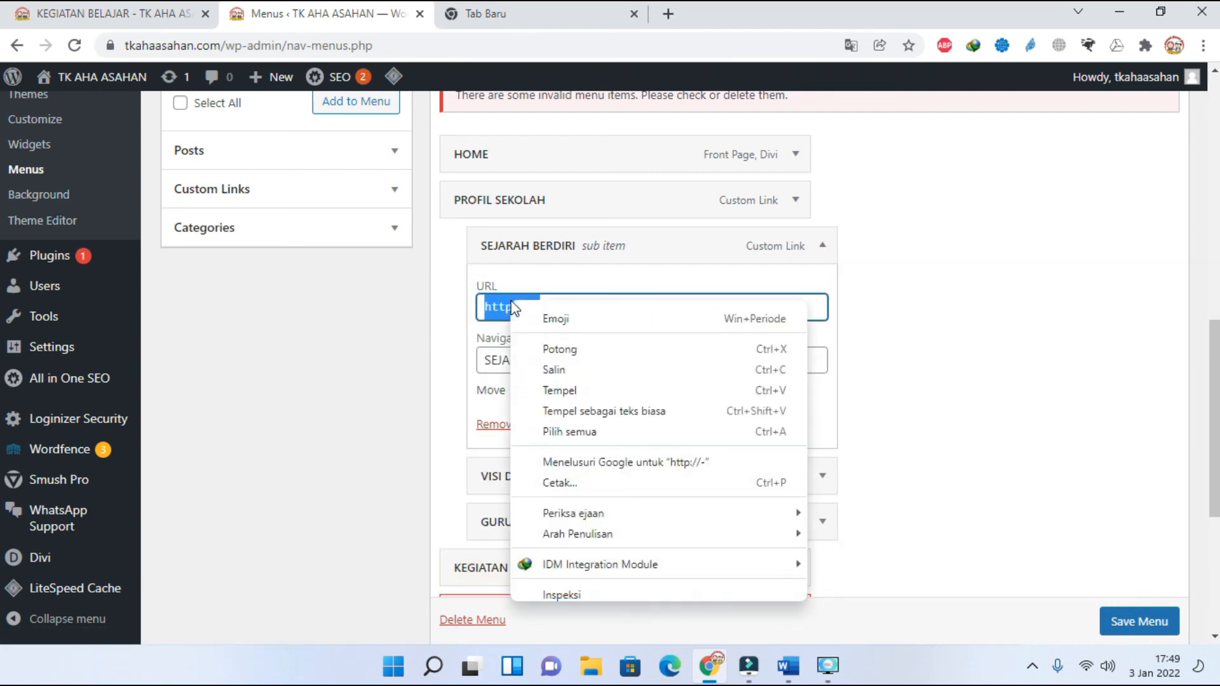
left_click(587, 389)
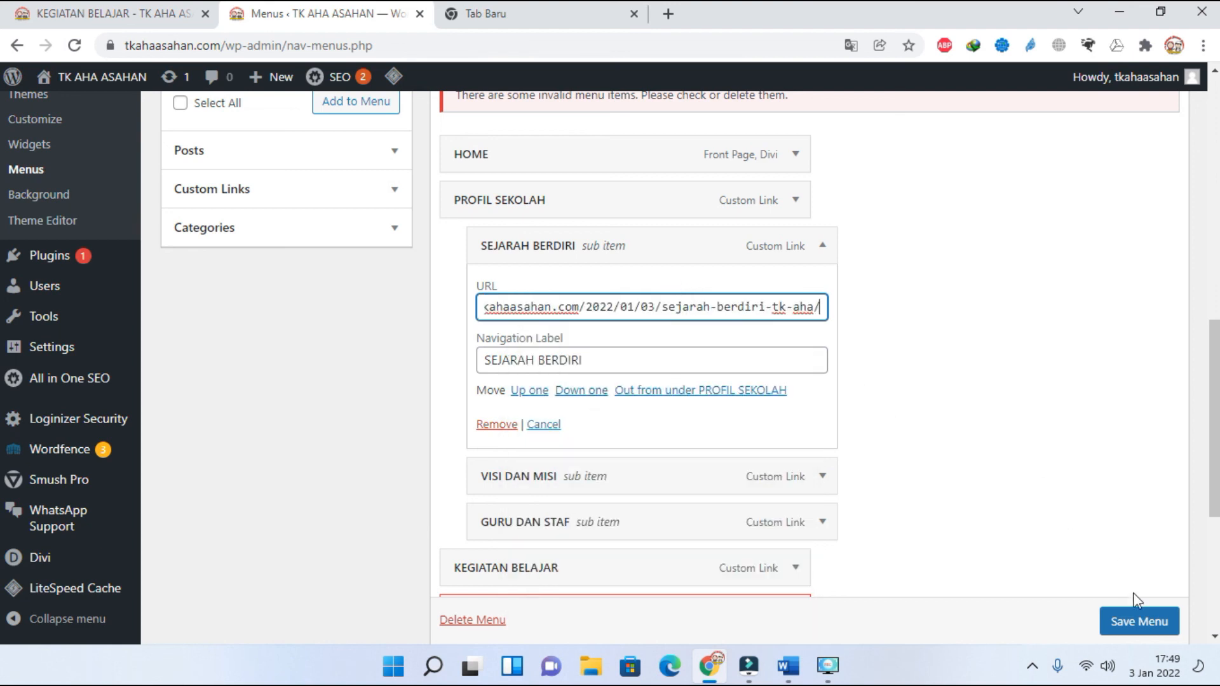
left_click(1137, 629)
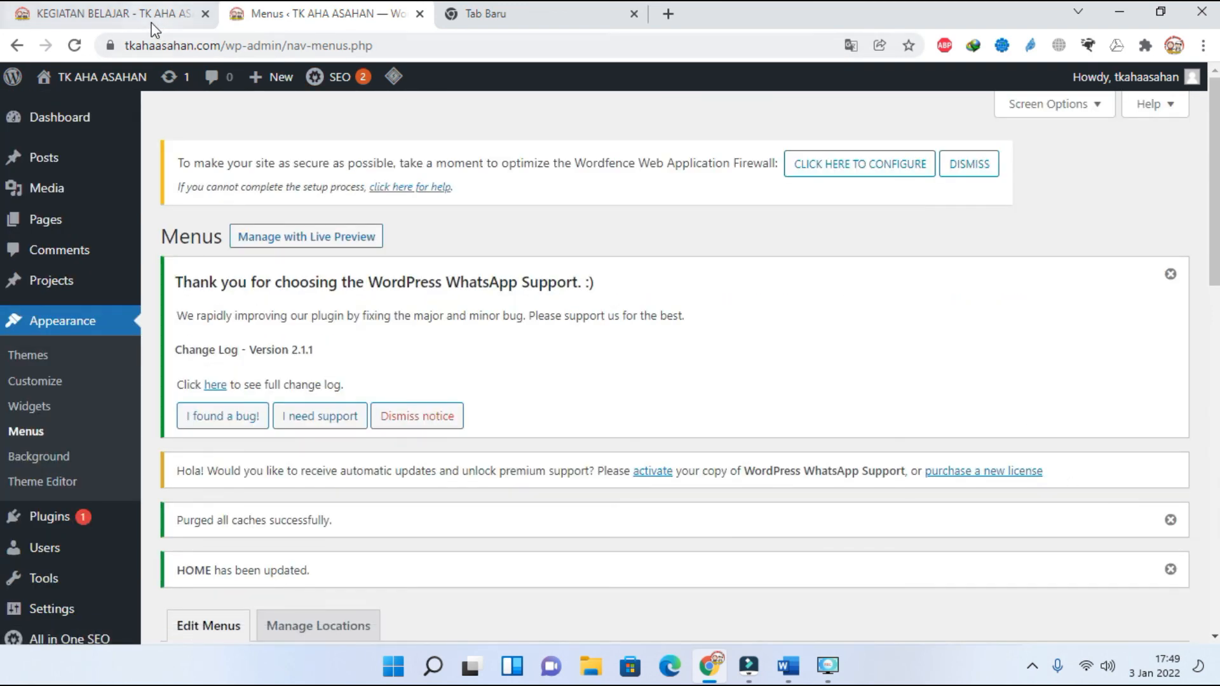
Step: From the public home page, follow SEJARAH BERDIRI under PROFIL SEKOLAH, look through the linked post and return to the home page
left_click(151, 19)
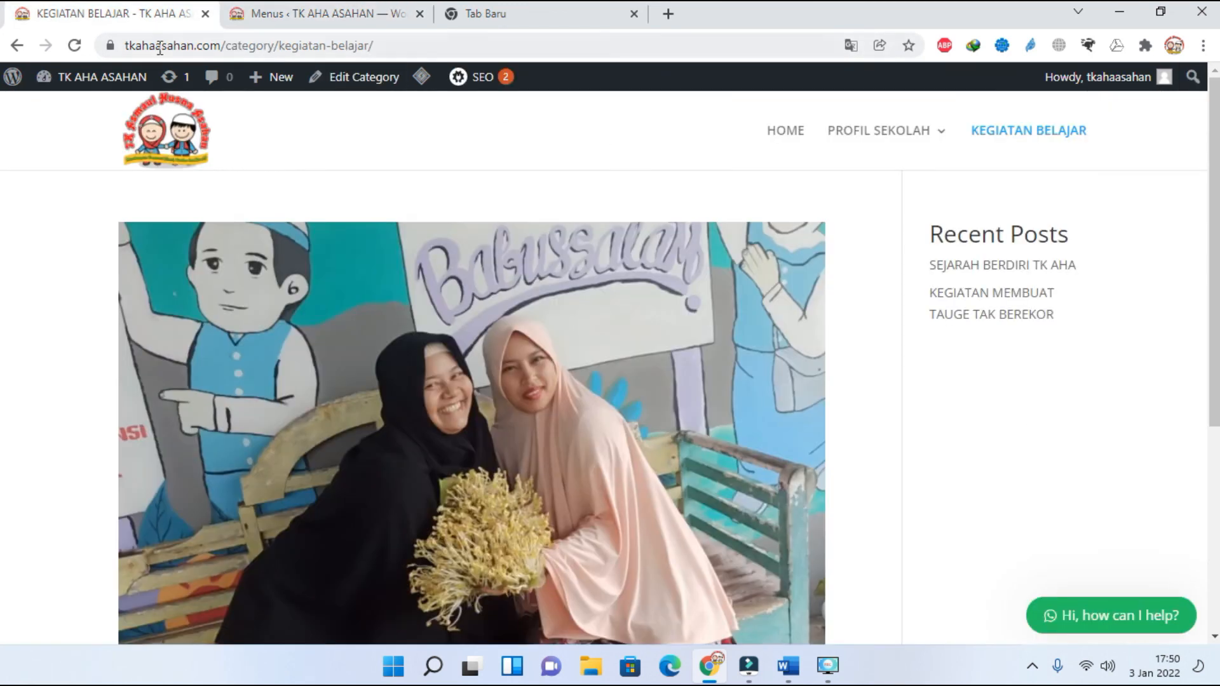
left_click(786, 132)
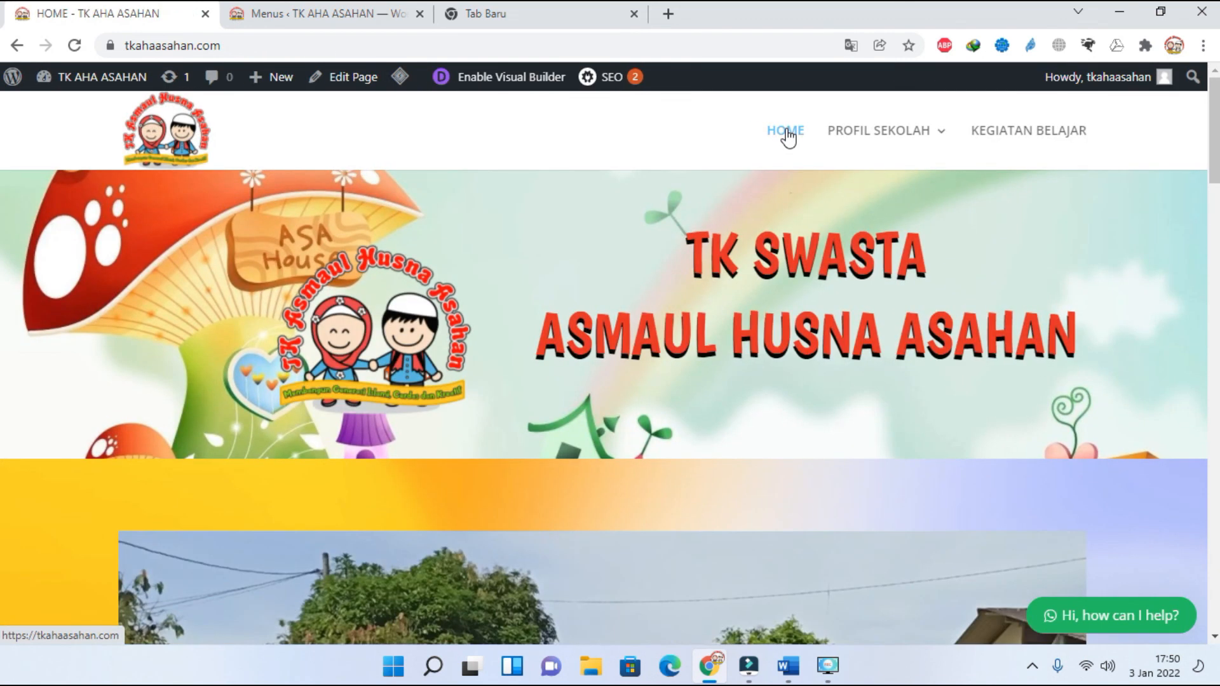
mouse_move(872, 143)
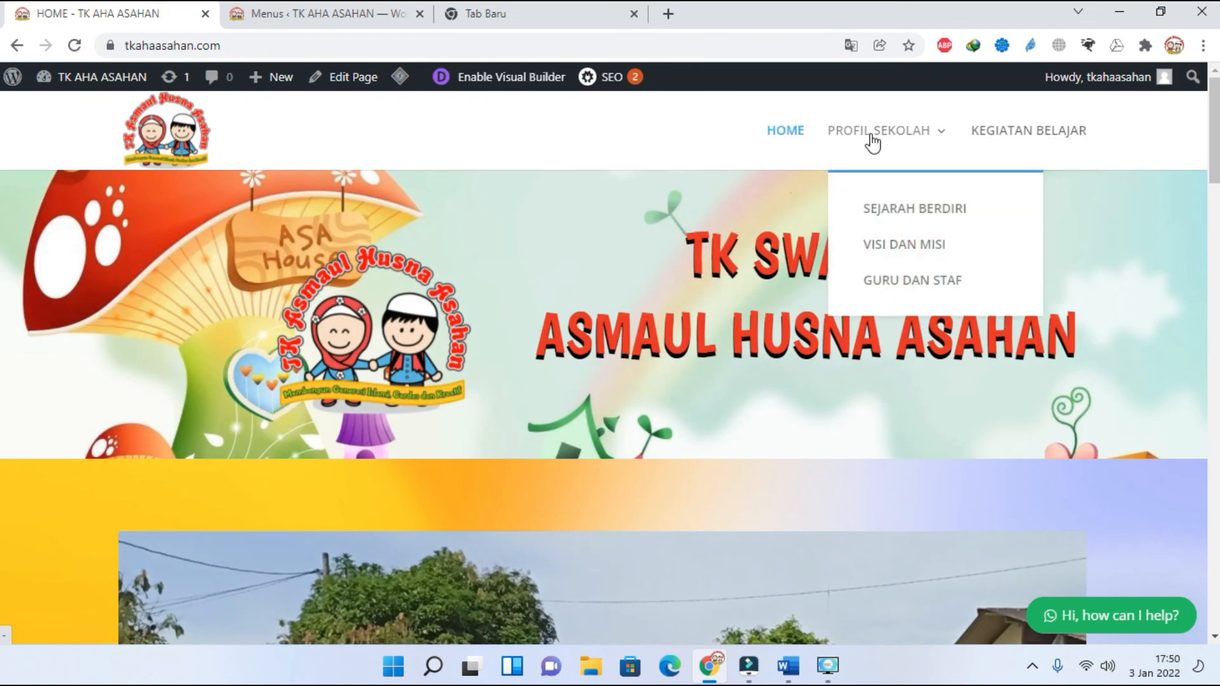
left_click(923, 216)
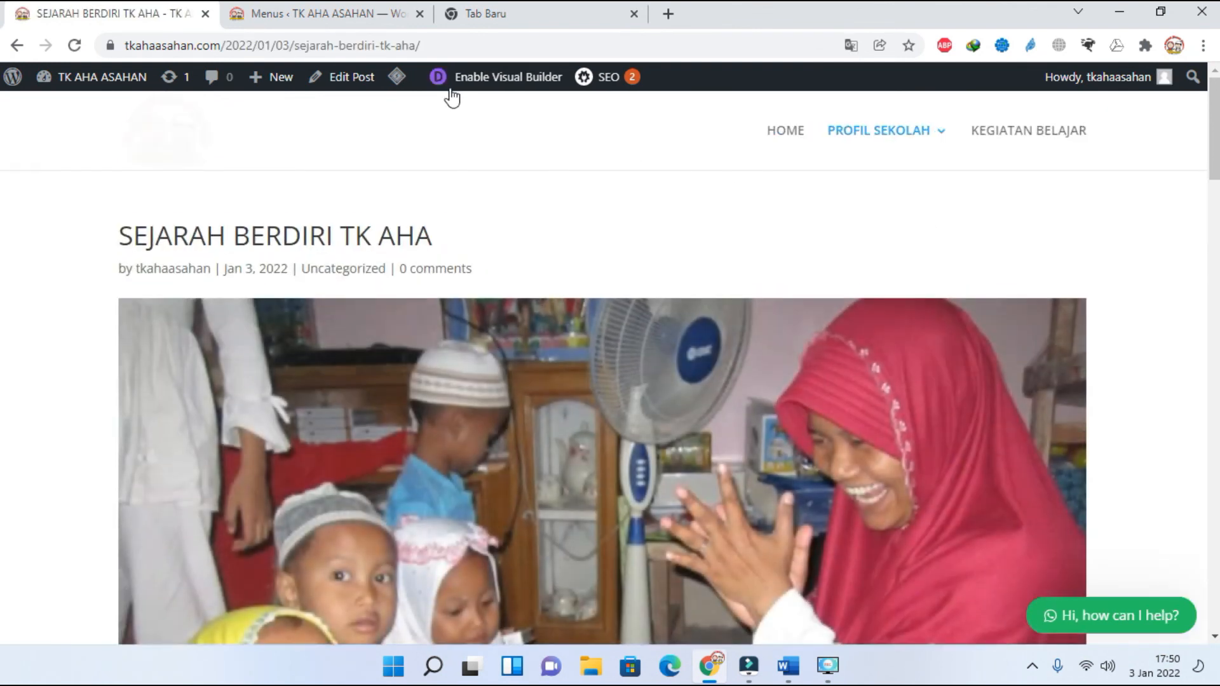
scroll(535, 281, "down", 3)
scroll(535, 282, "down", 10)
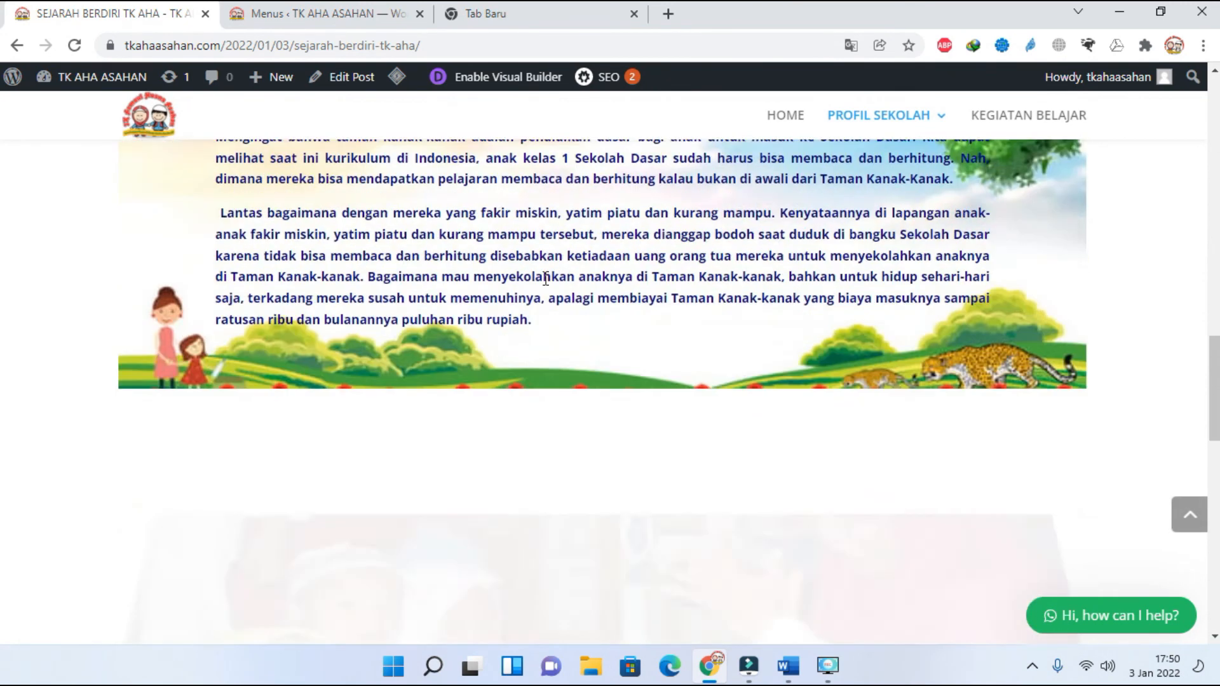
left_click(792, 115)
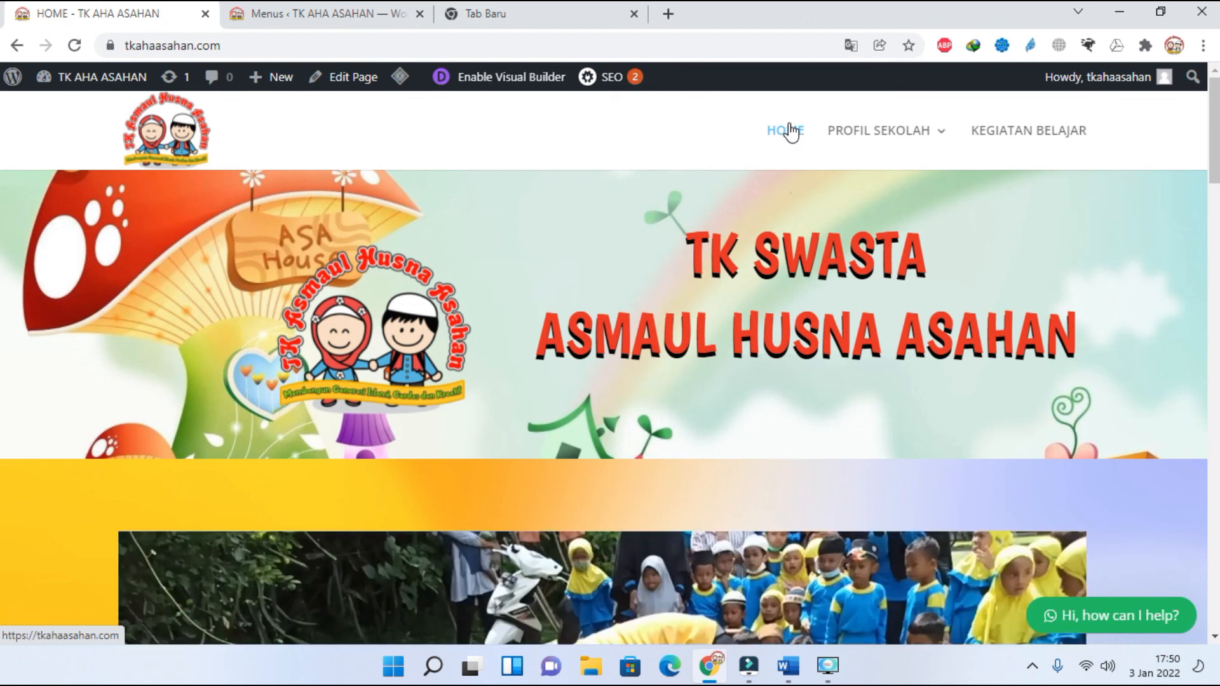
mouse_move(836, 139)
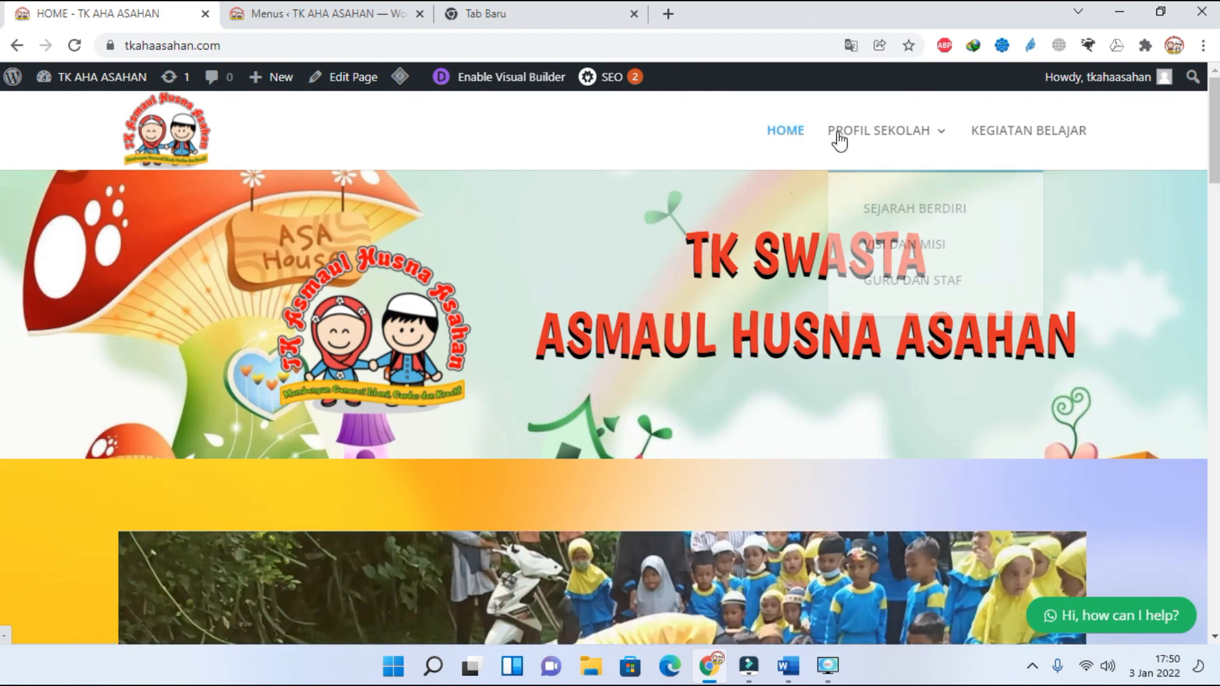